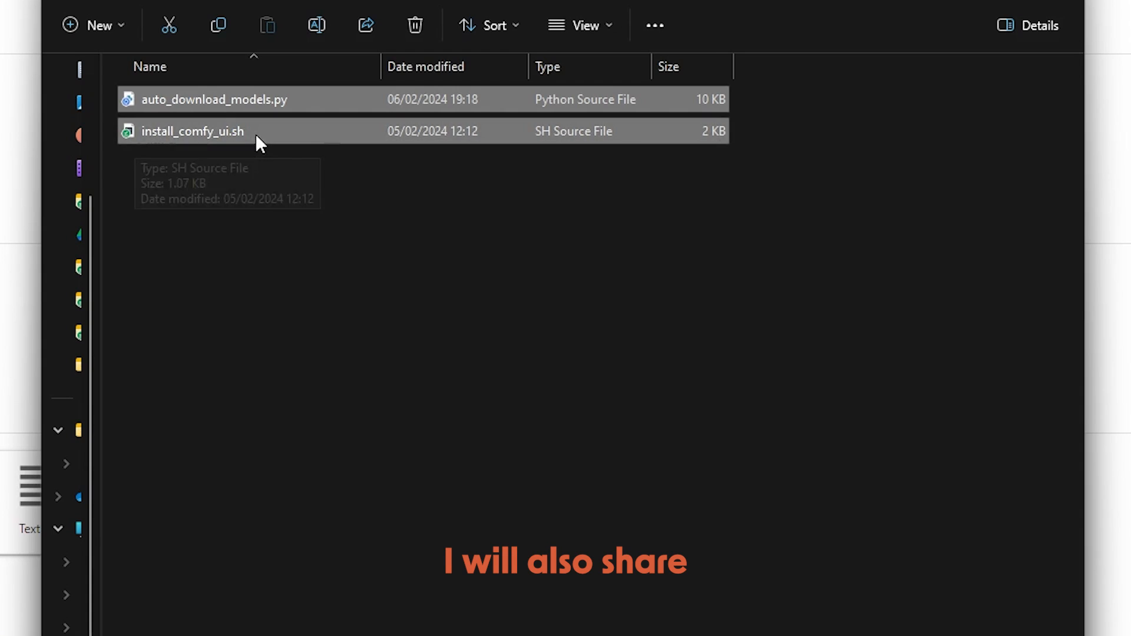
left_click_drag(255, 136, 232, 152)
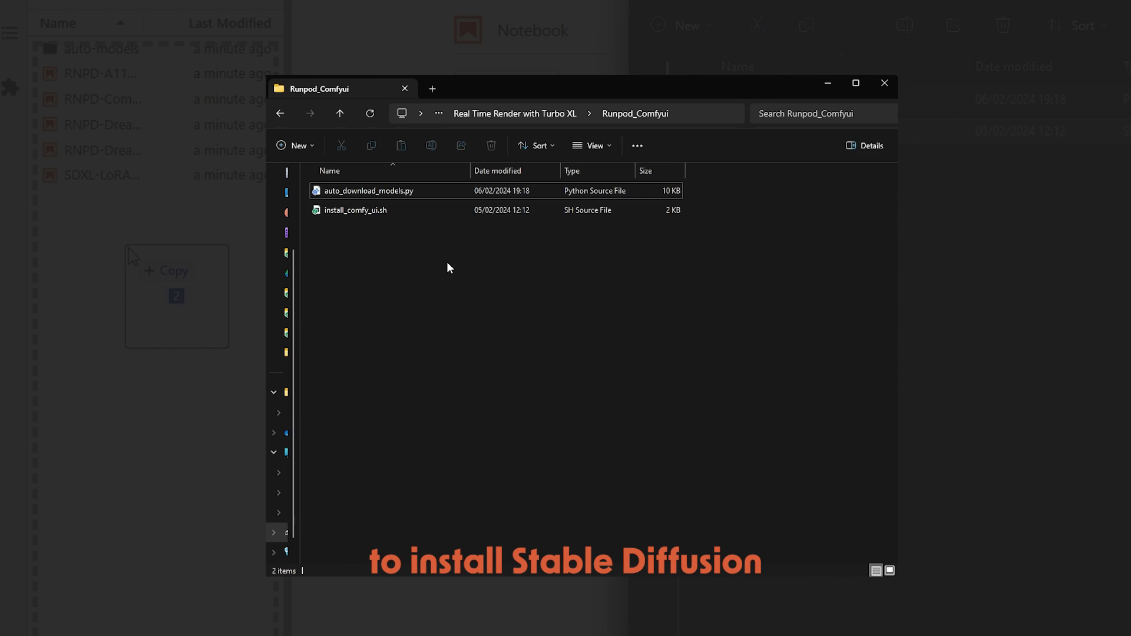
left_click_drag(507, 267, 377, 185)
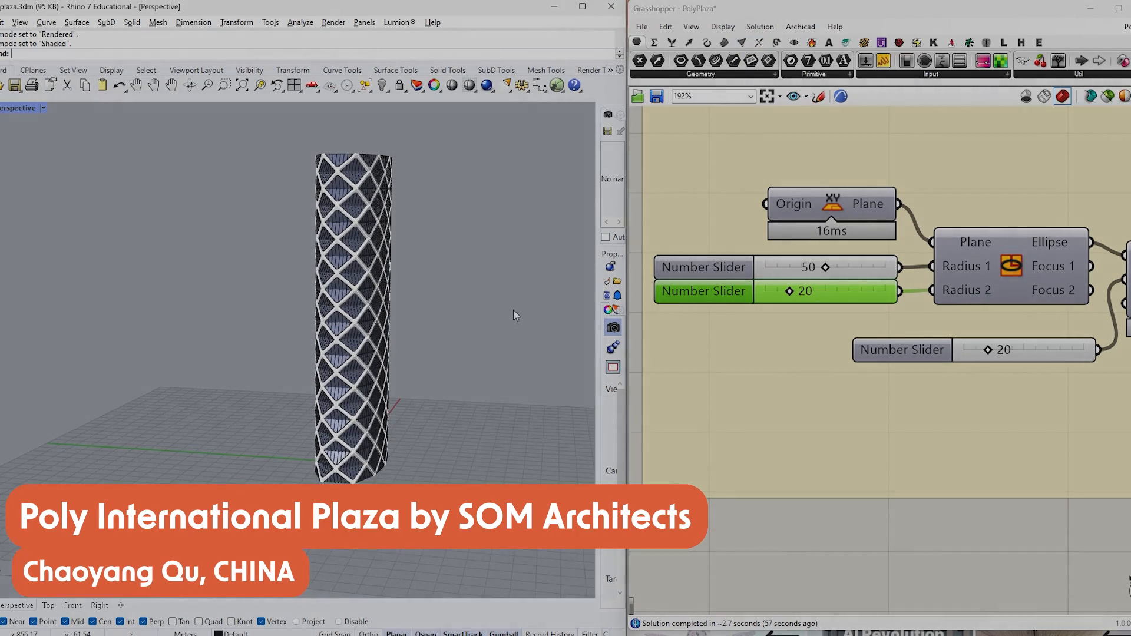
mouse_move(507, 311)
left_mouse_down()
mouse_move(487, 301)
mouse_move(512, 298)
left_mouse_up()
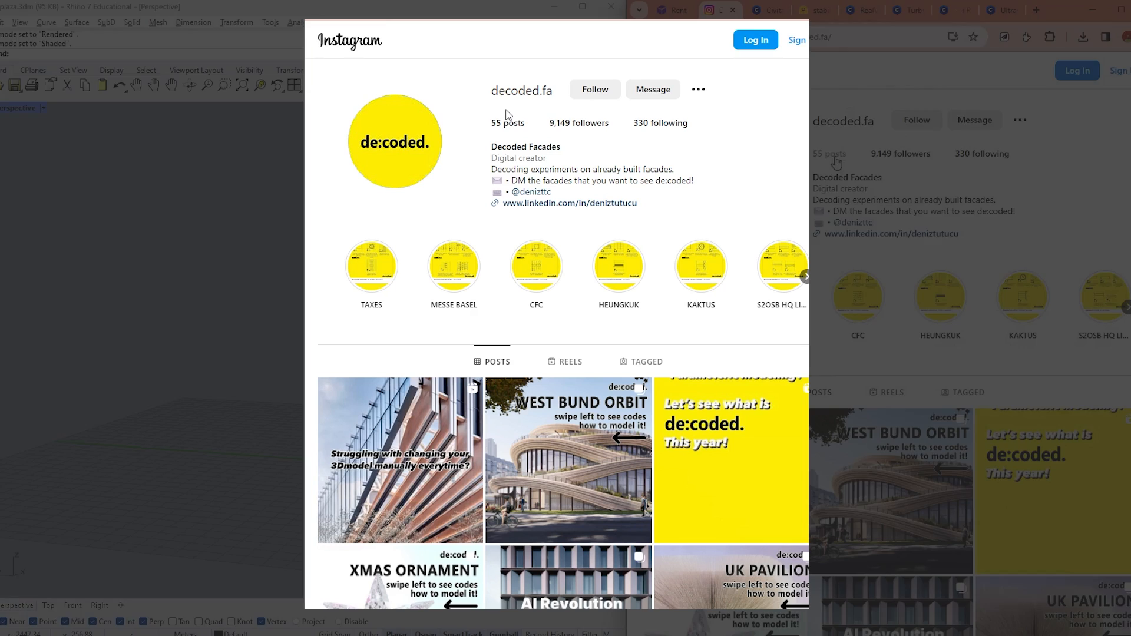
Go through the slides of the Poly Plaza post on the decoded.fa profile to examine its form diagrams, Grasshopper definition and close-up.
scroll(508, 117, "down", 7)
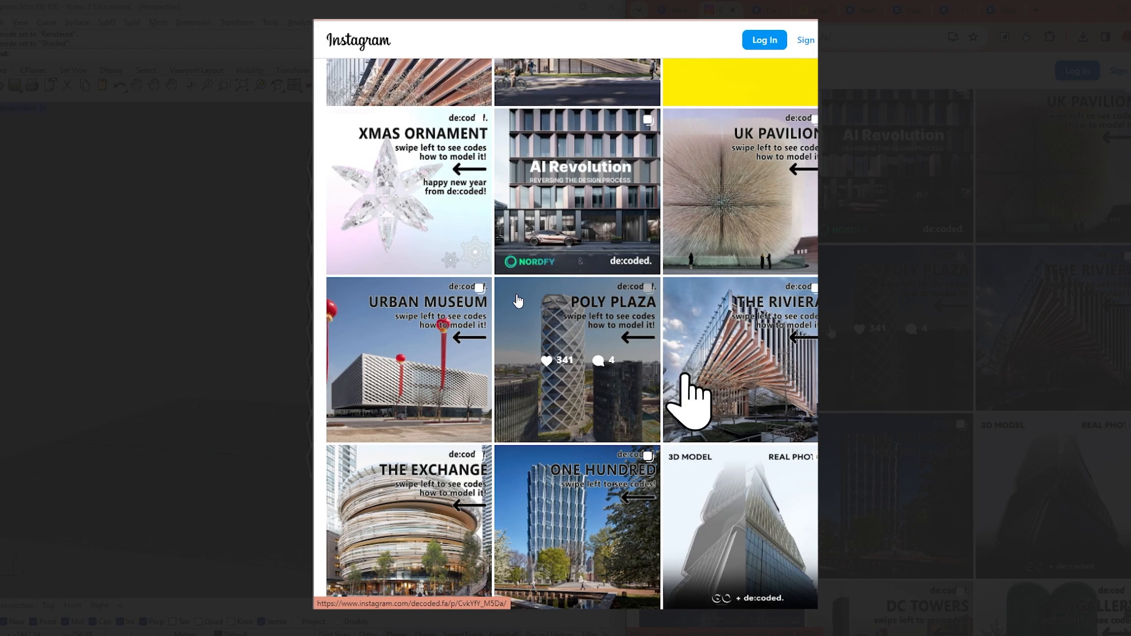
left_click(572, 345)
key("Right")
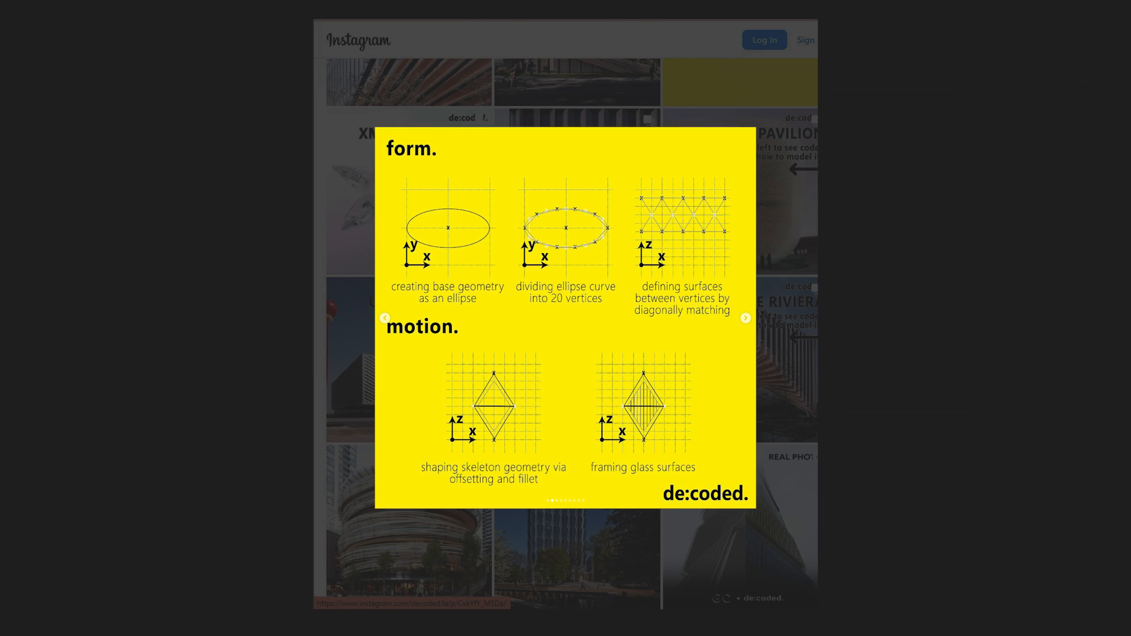
key("Right")
key("Right")
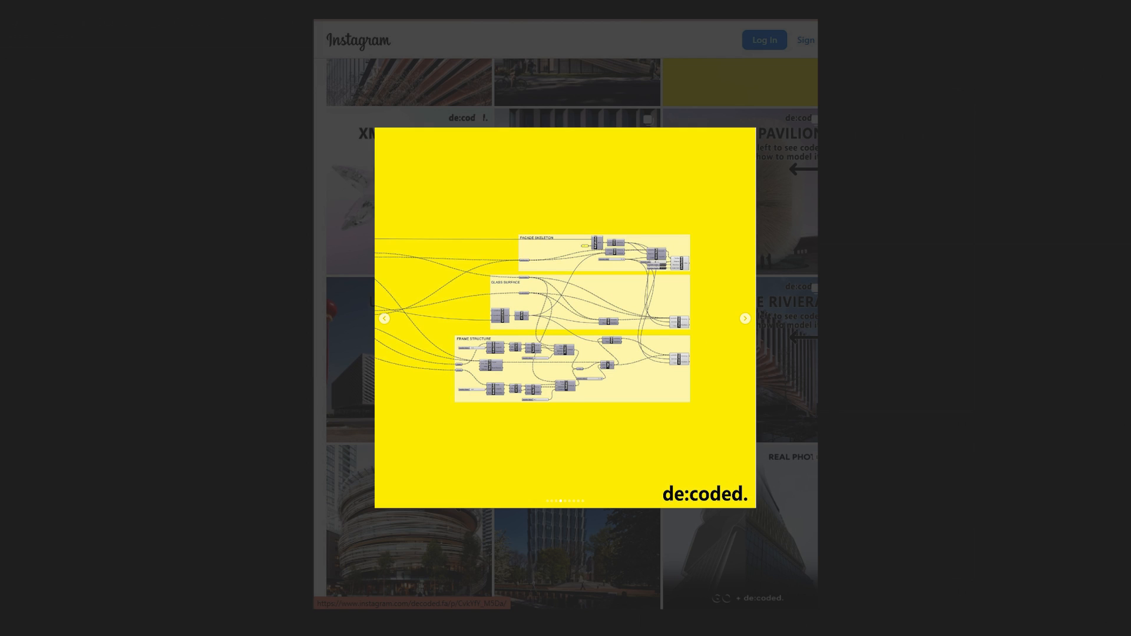
key("Right")
key("Right")
key("Right")
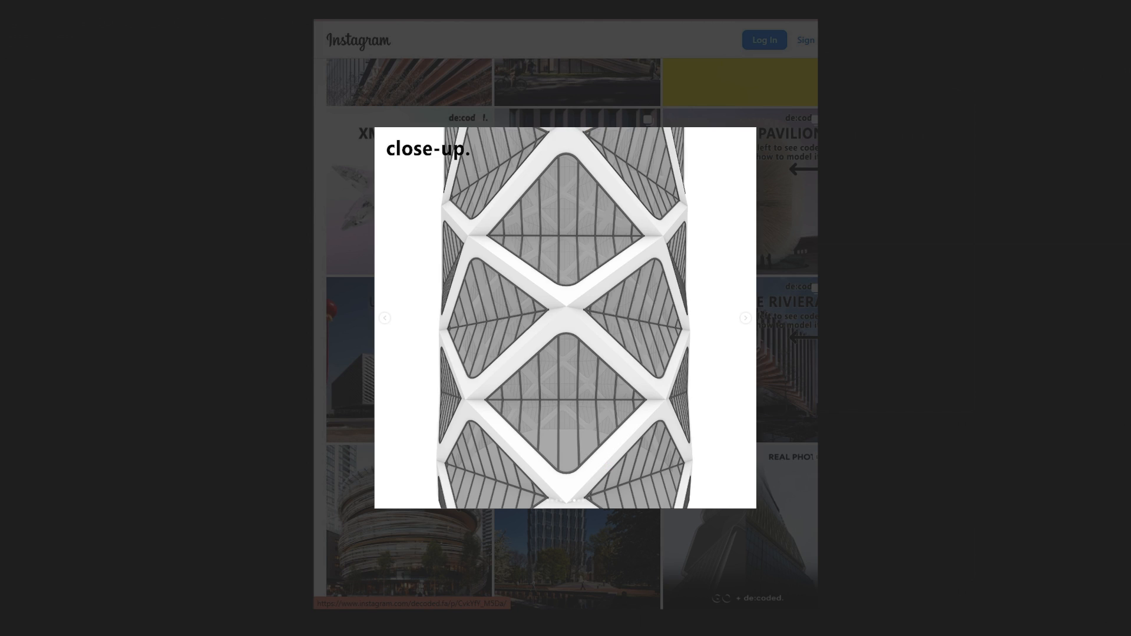
key("Right")
key("Escape")
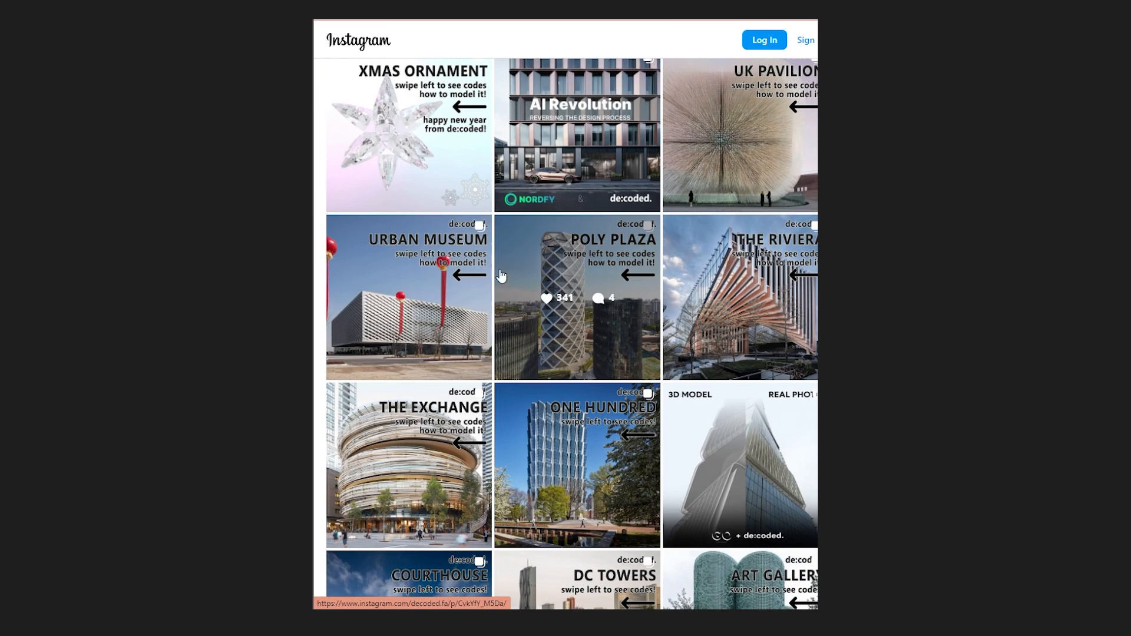
Browse the other facade modelling posts on the decoded.fa profile.
scroll(435, 293, "down", 10)
scroll(435, 293, "down", 8)
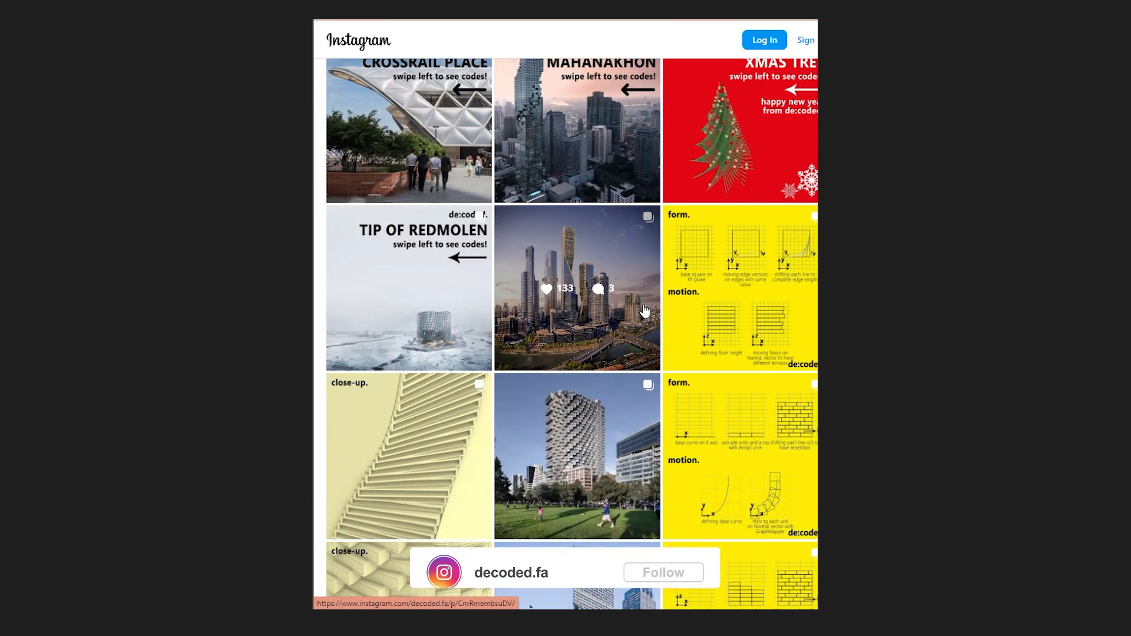
scroll(716, 335, "down", 2)
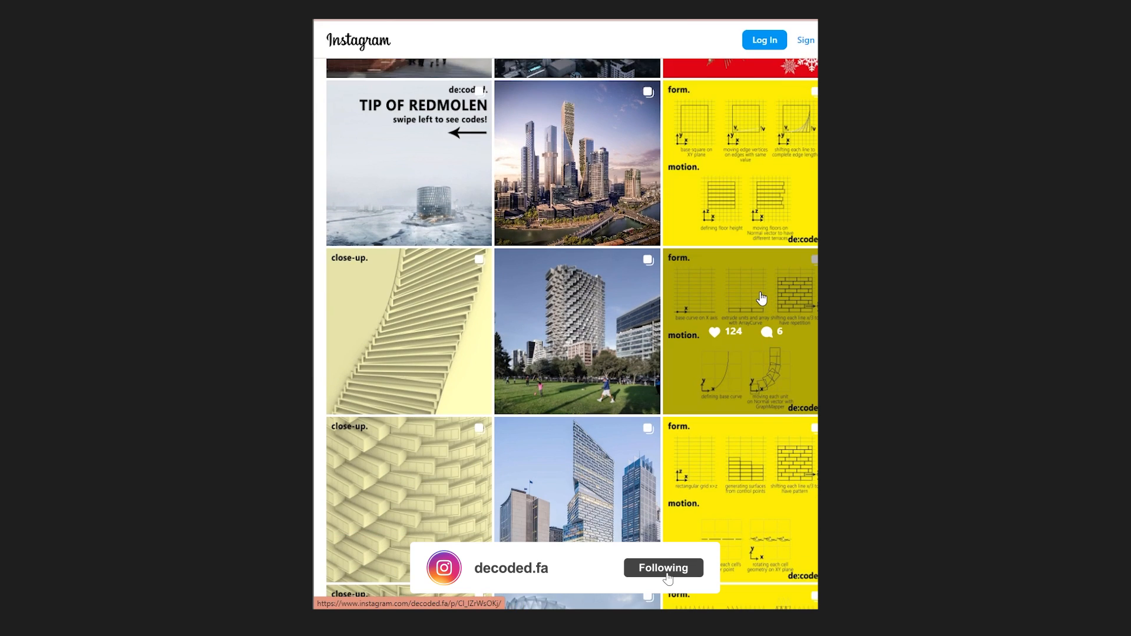
scroll(759, 298, "up", 15)
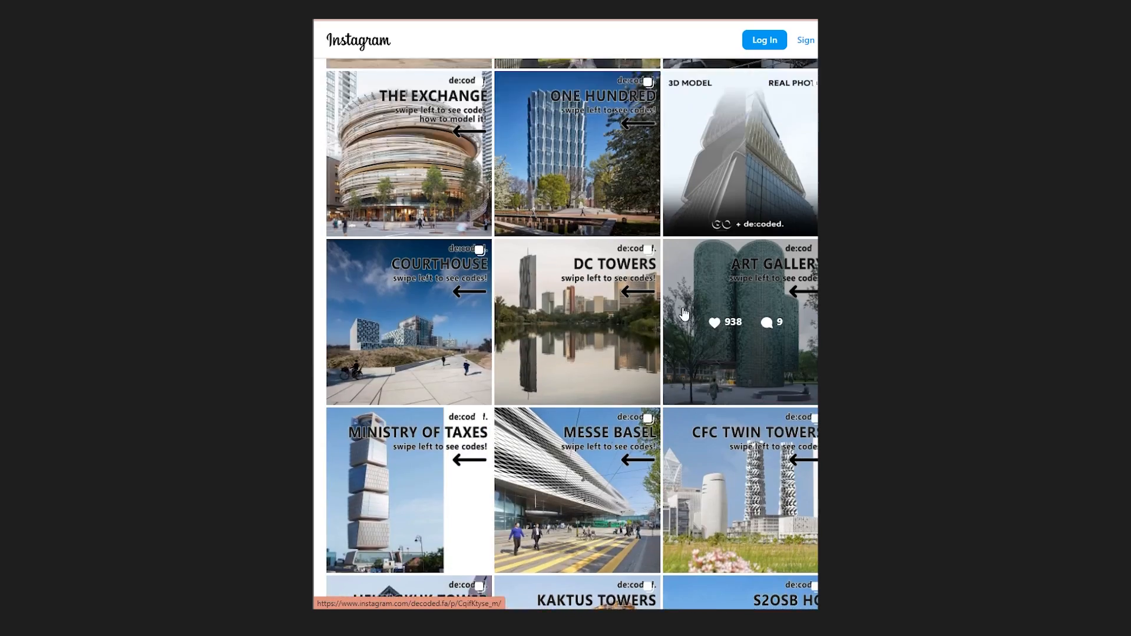
scroll(634, 309, "up", 3)
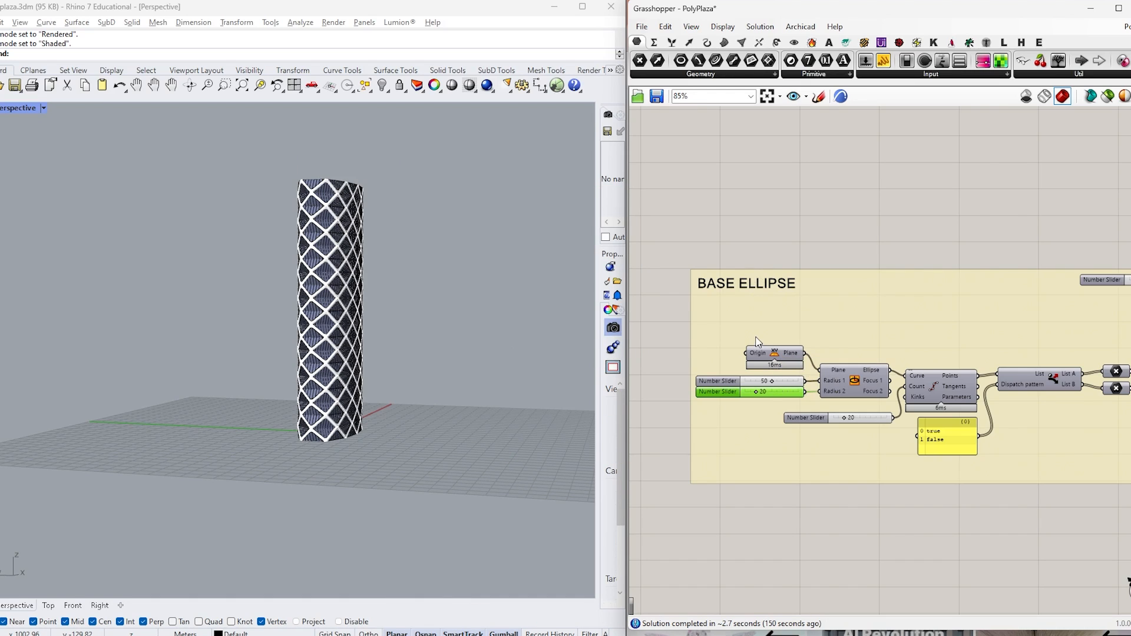
Switch to the browser window with the RunPod site, enlarge it and log in to the RunPod console.
key("alt+Tab")
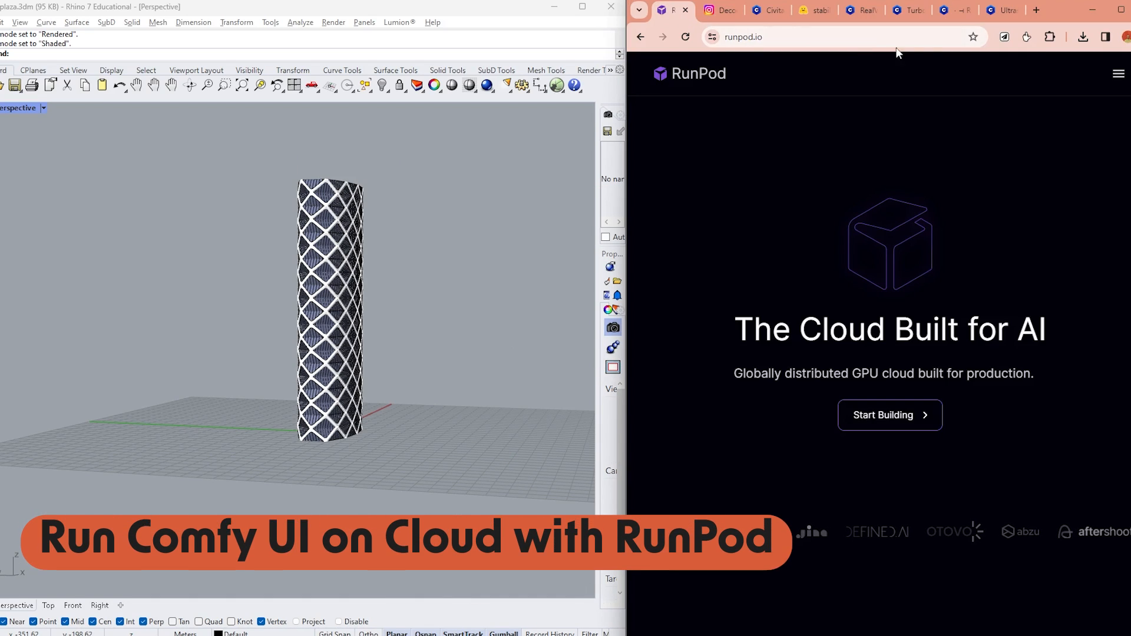
left_click(1089, 10)
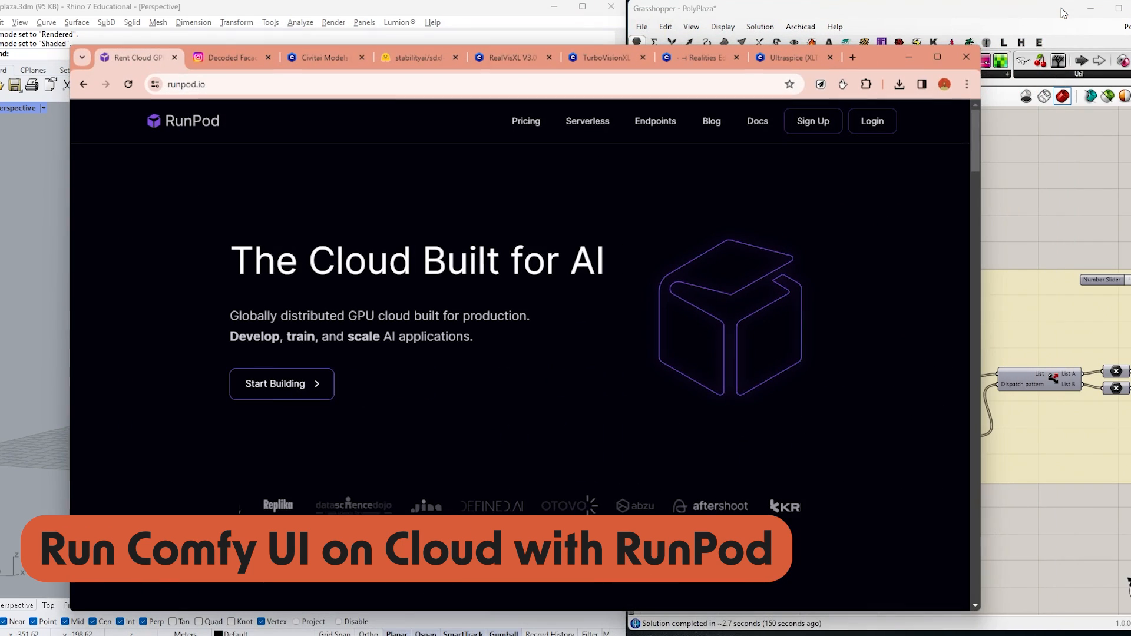
left_click(935, 57)
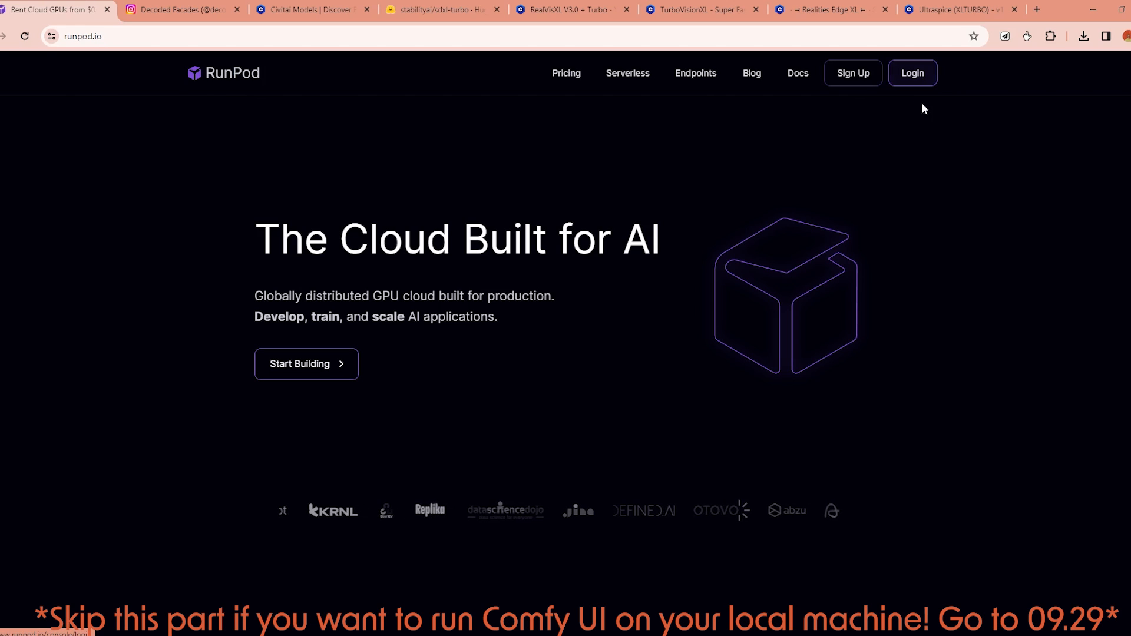
left_click(920, 83)
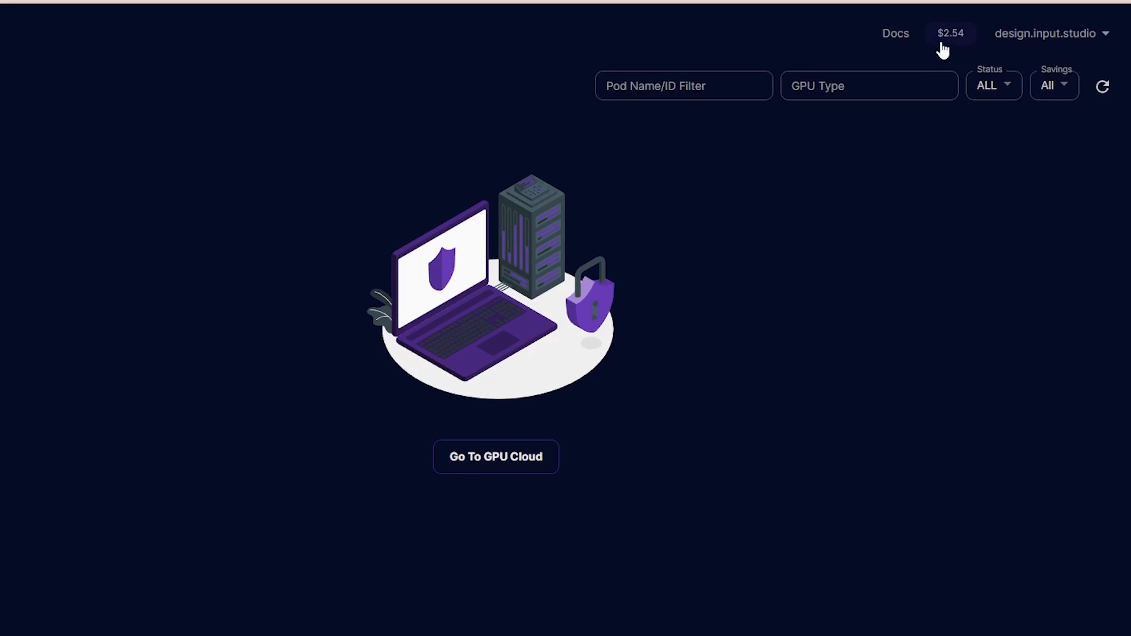
Open the account's billing page and set the amount of credit to add to $10.
mouse_move(1023, 85)
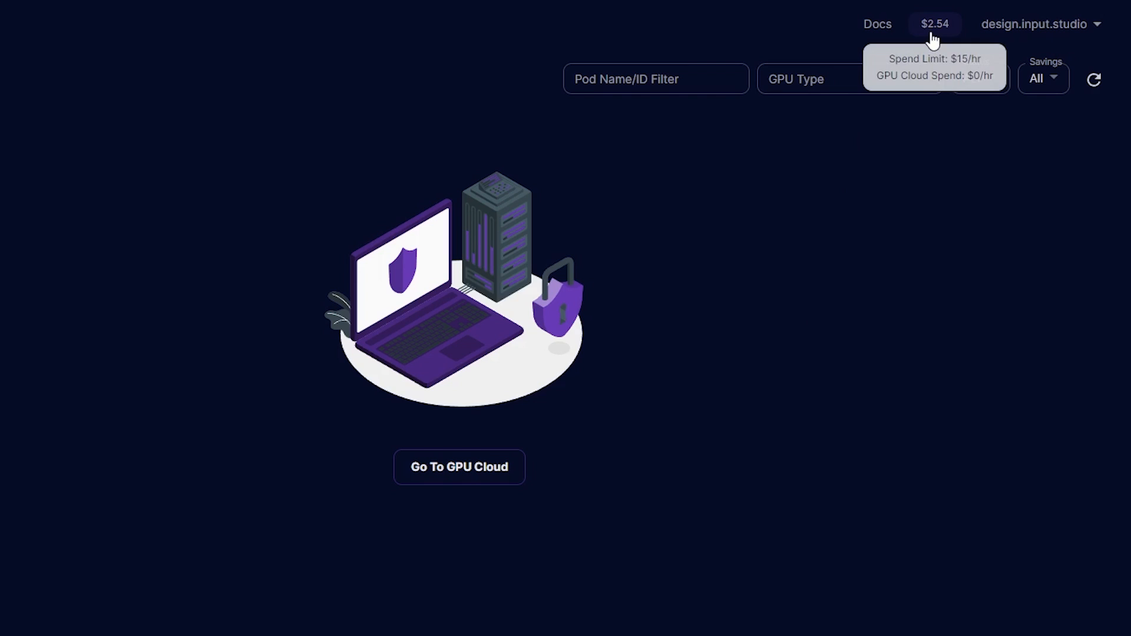
left_click(932, 37)
left_click(386, 253)
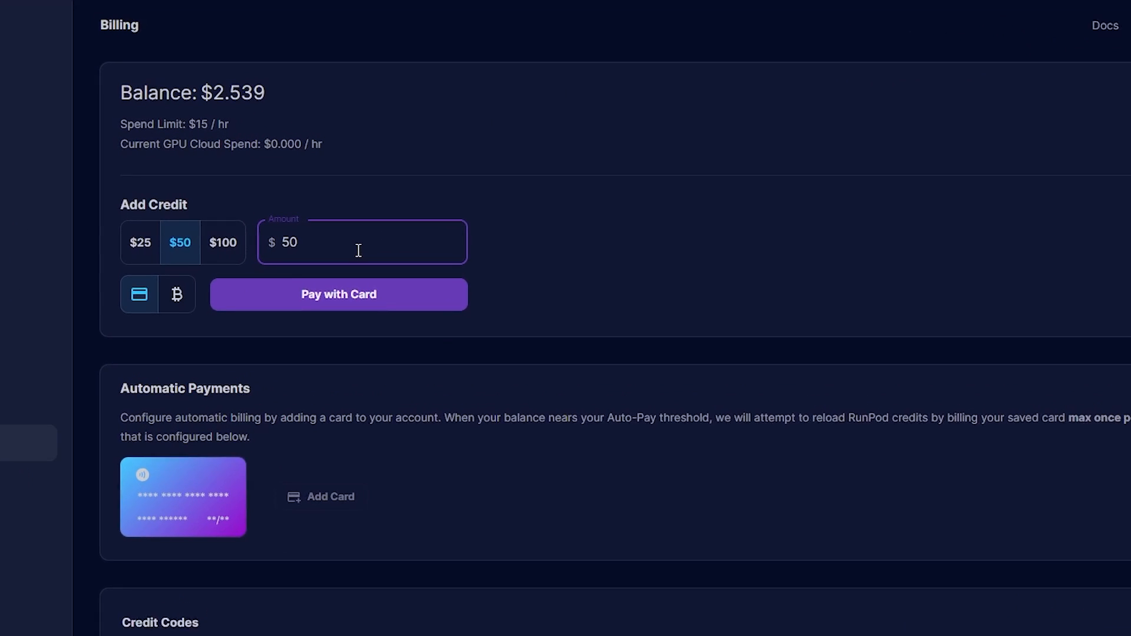
key("BackSpace")
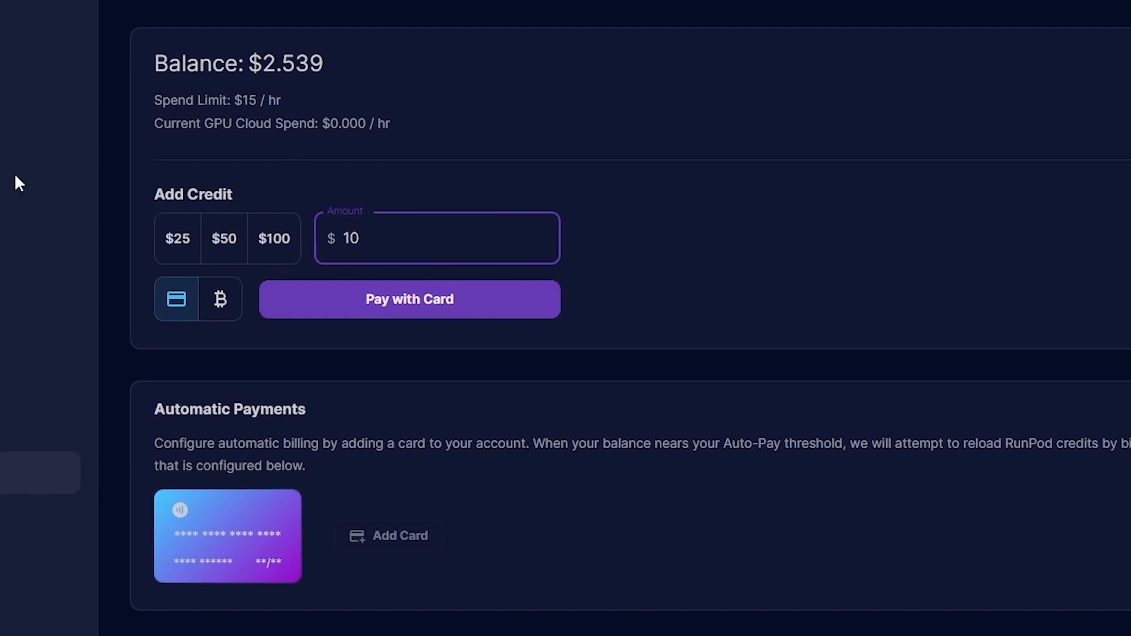
Start a new pod and filter the GPU offers to Community Cloud with Extreme internet speed, 400 Mb/s or higher.
left_click(82, 212)
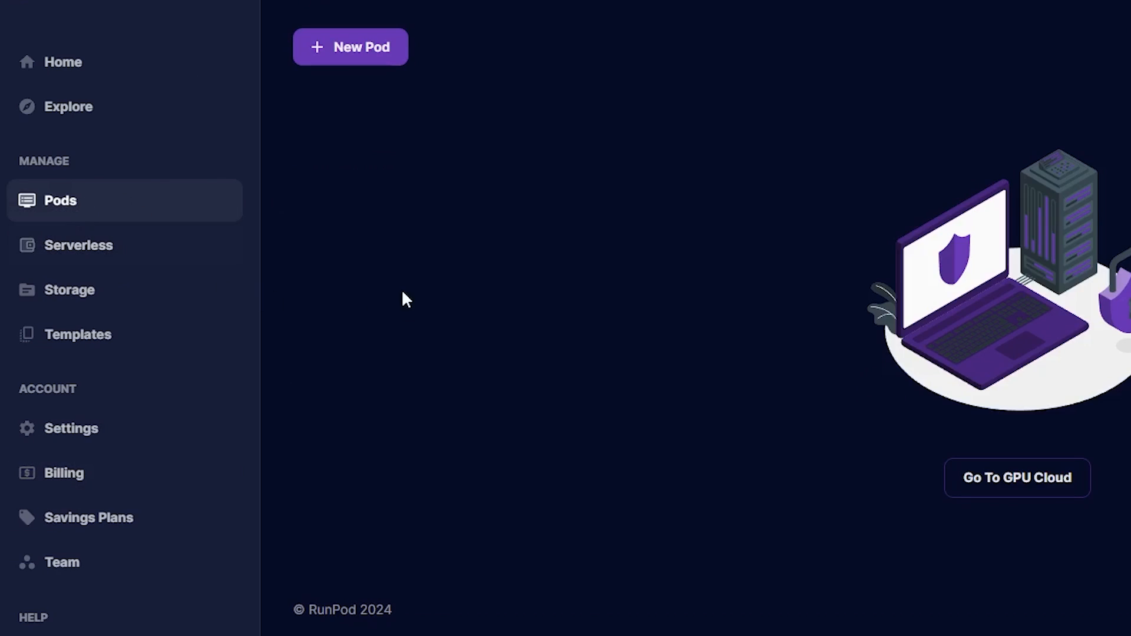
left_click(339, 62)
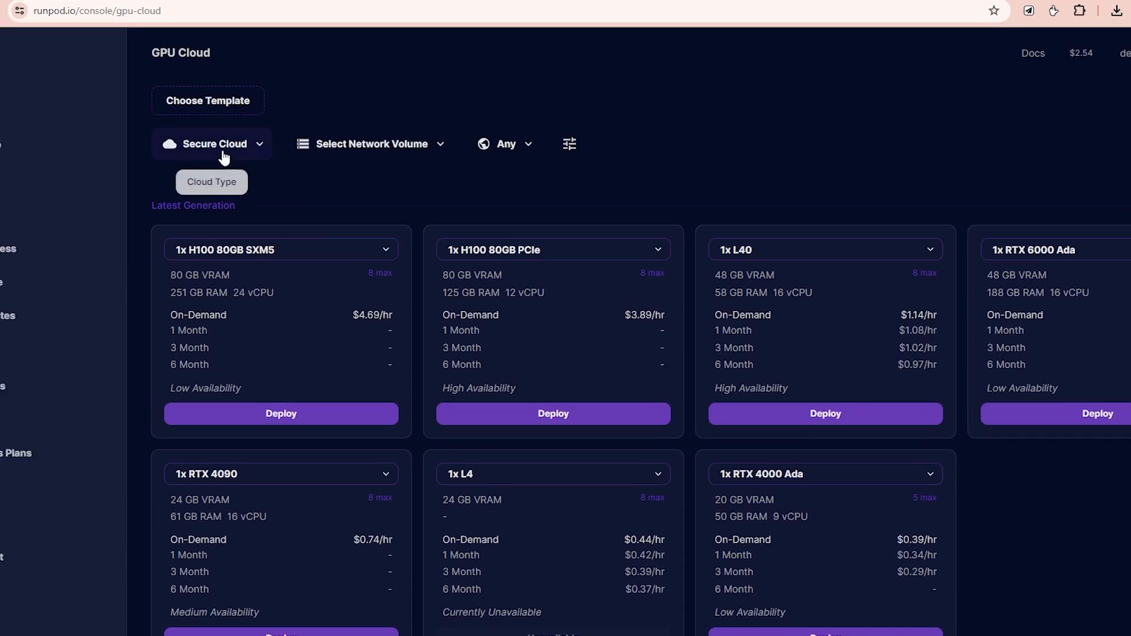
left_click(241, 159)
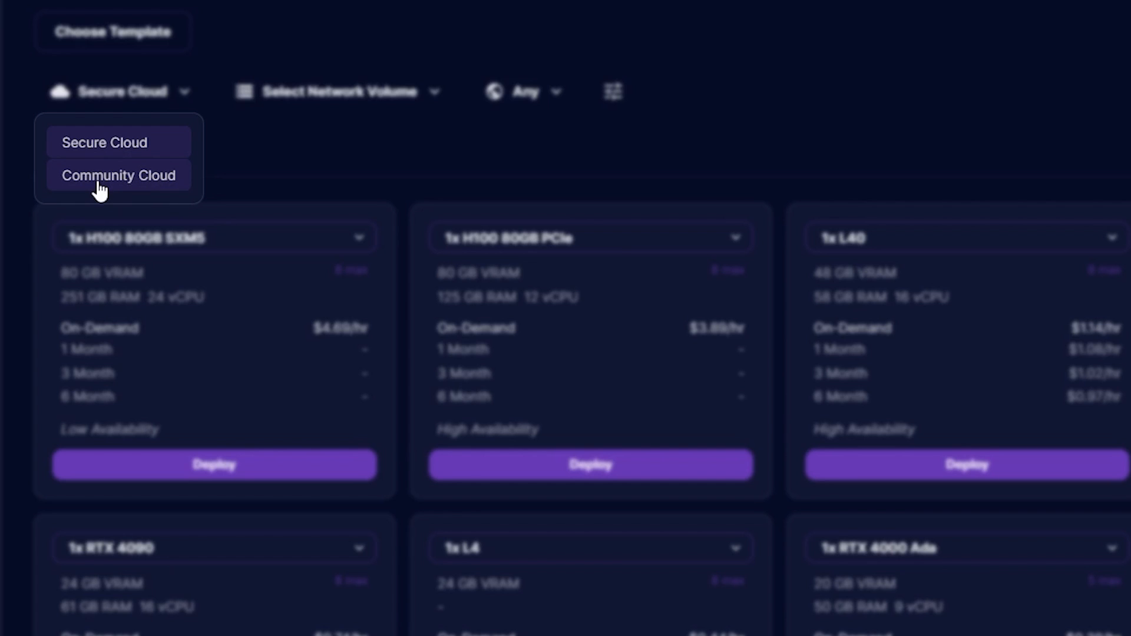
left_click(173, 184)
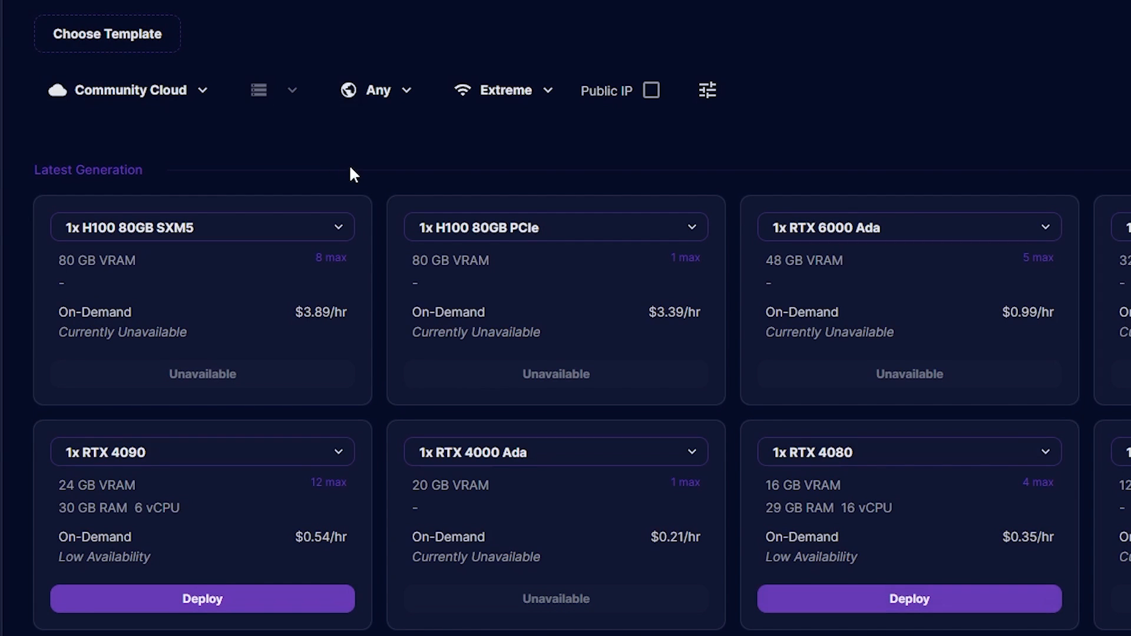
left_click(522, 92)
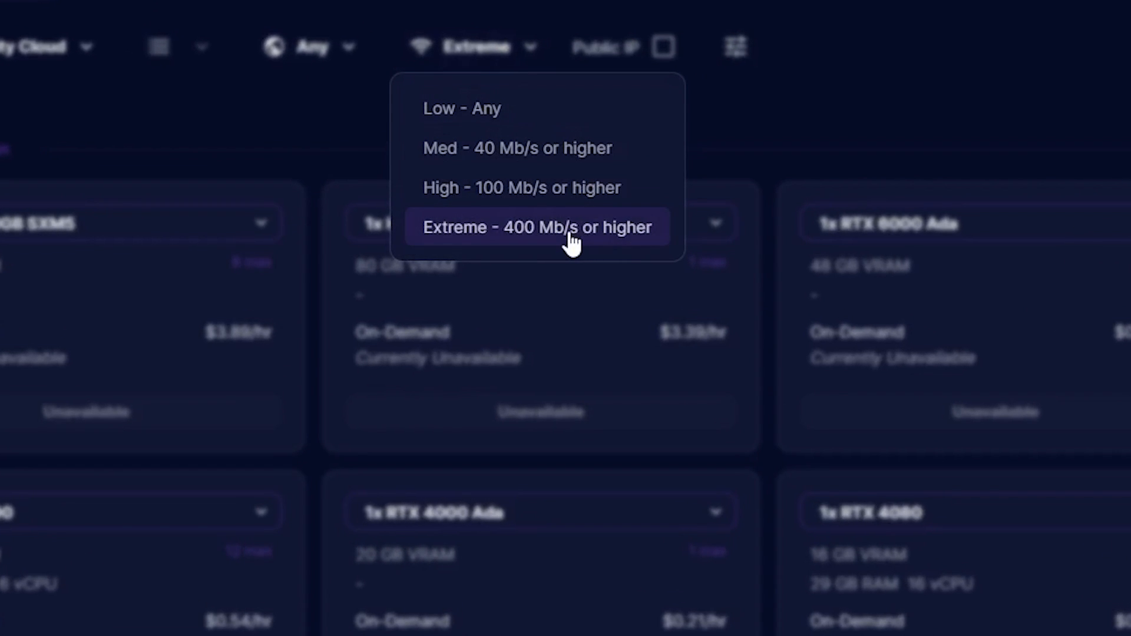
left_click(577, 232)
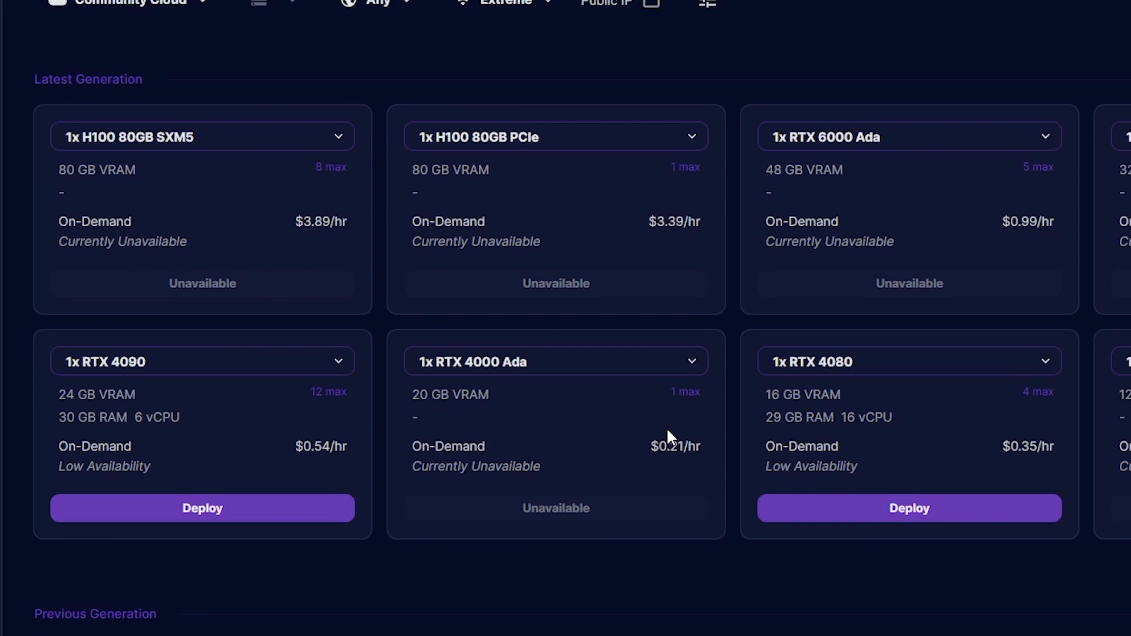
Compare the available GPUs and choose the 1x RTX 3090 from the previous generation for deployment.
scroll(637, 430, "down", 2)
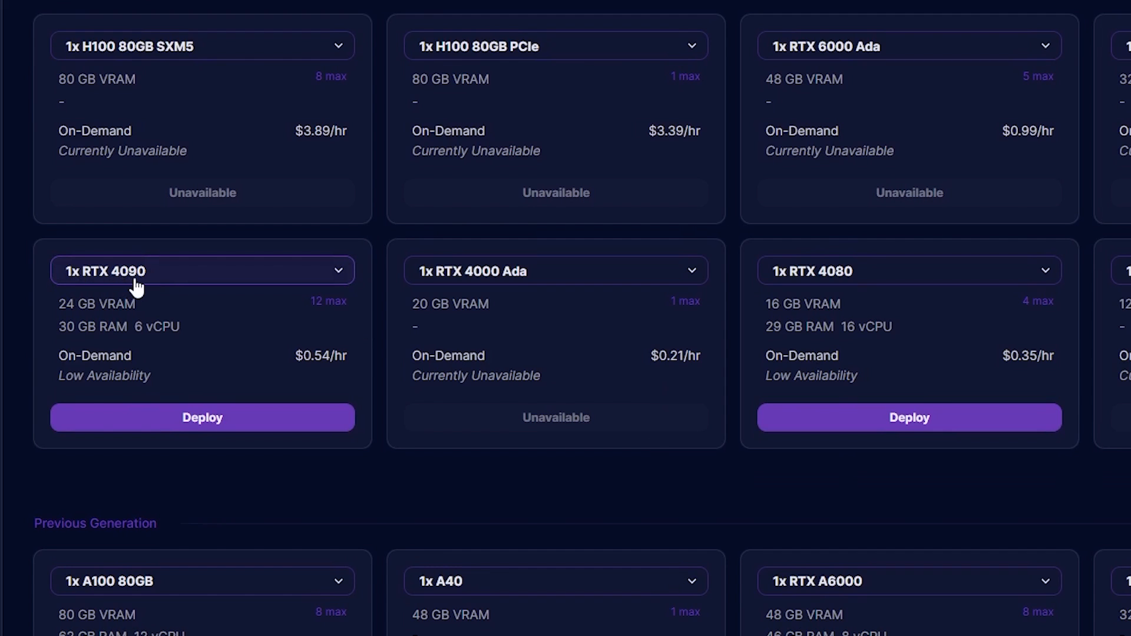
scroll(137, 287, "down", 5)
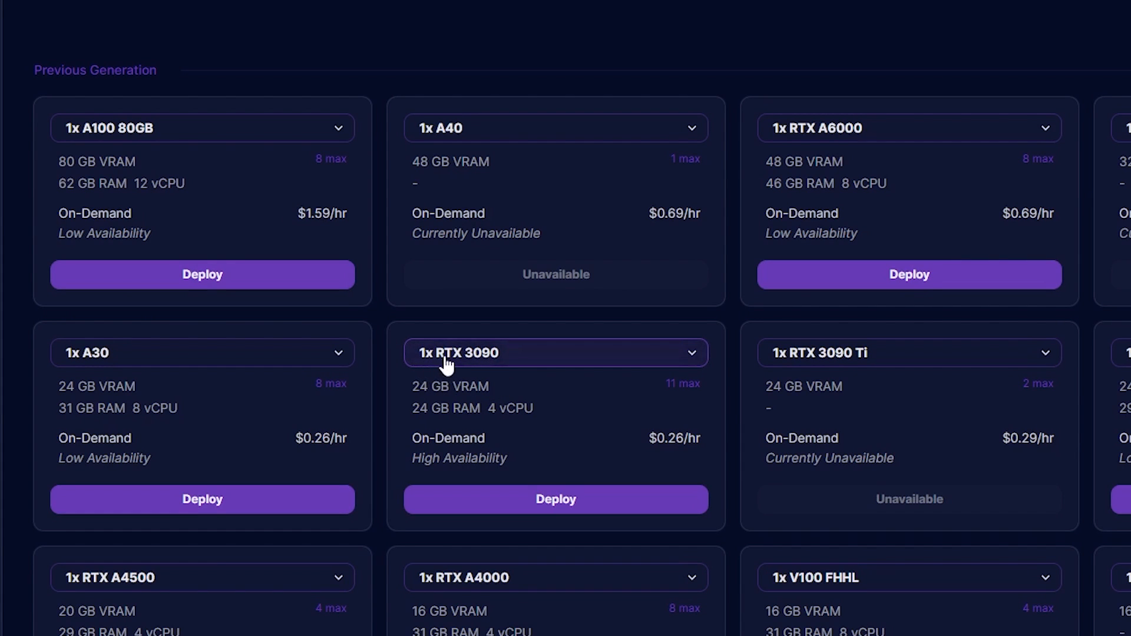
left_click_drag(557, 413, 705, 448)
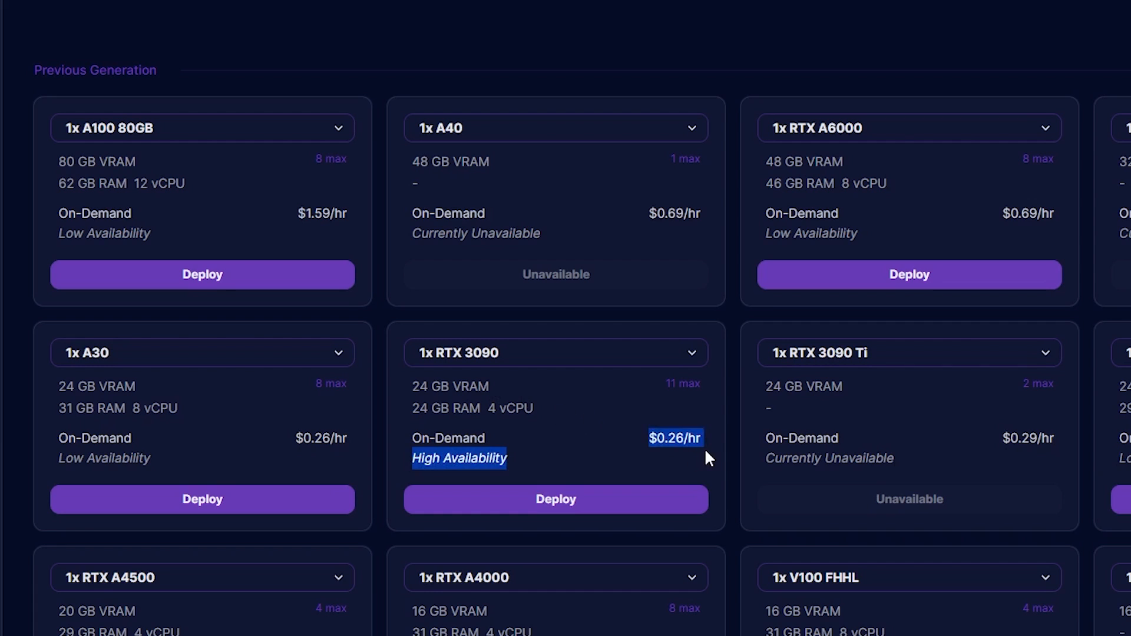
left_click(704, 447)
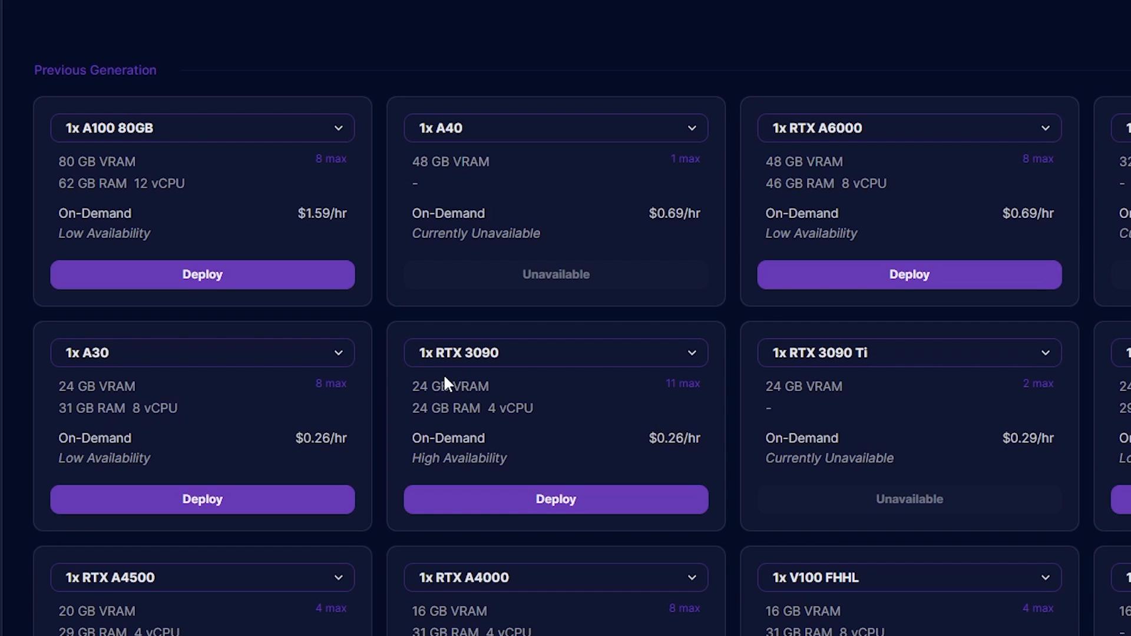
left_click(599, 502)
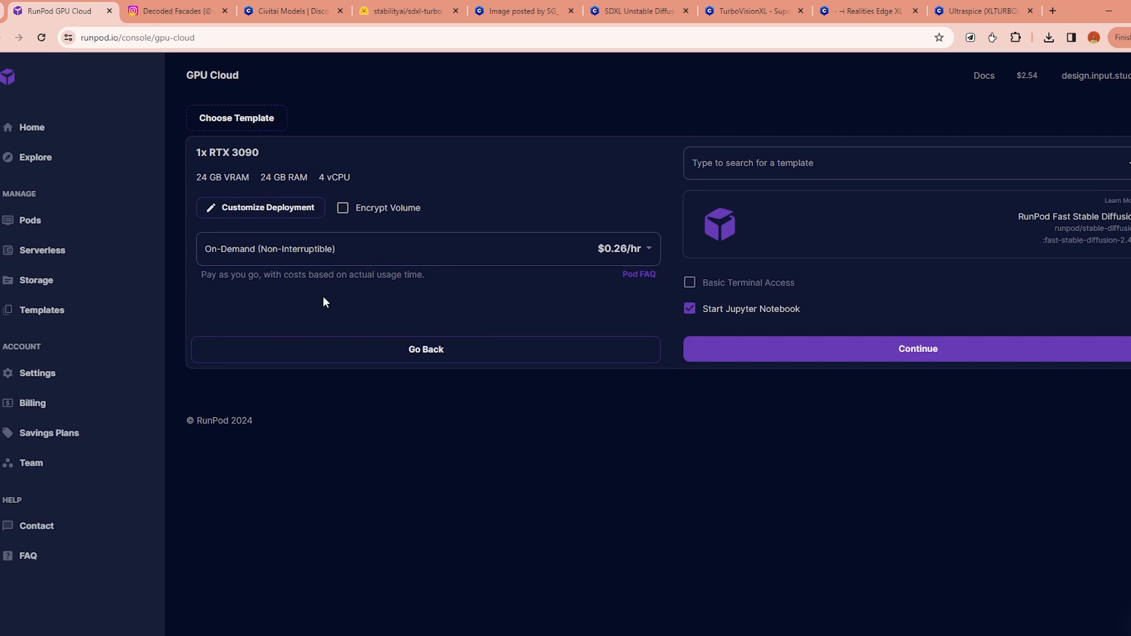
Customize the RTX 3090 deployment by setting its persistent volume disk to 300 GB.
left_click(271, 210)
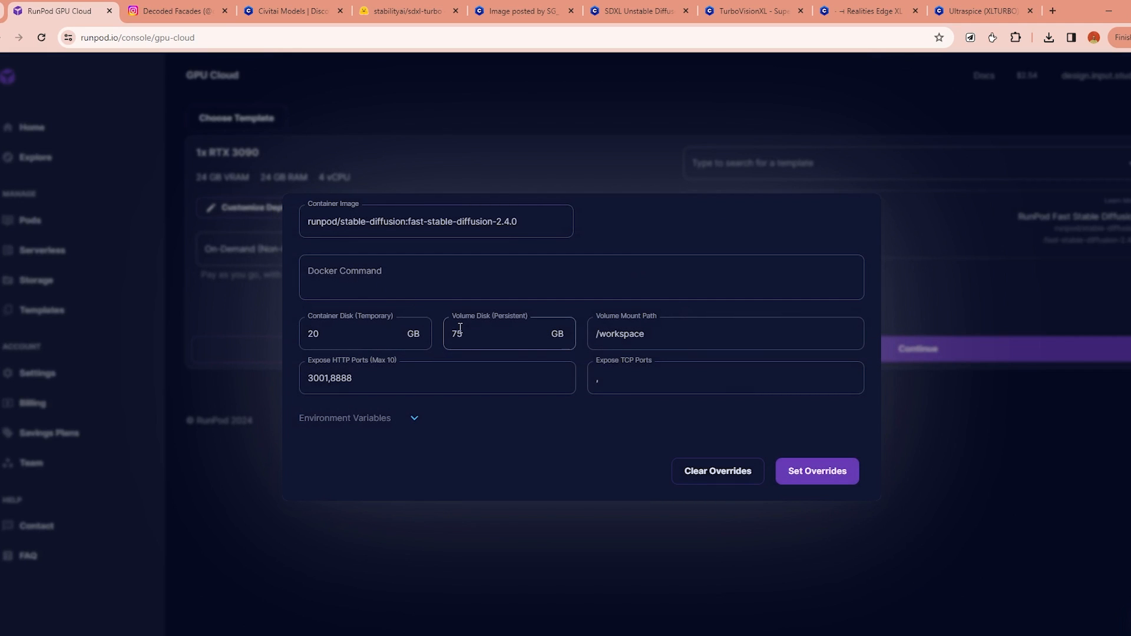
left_click_drag(460, 330, 453, 339)
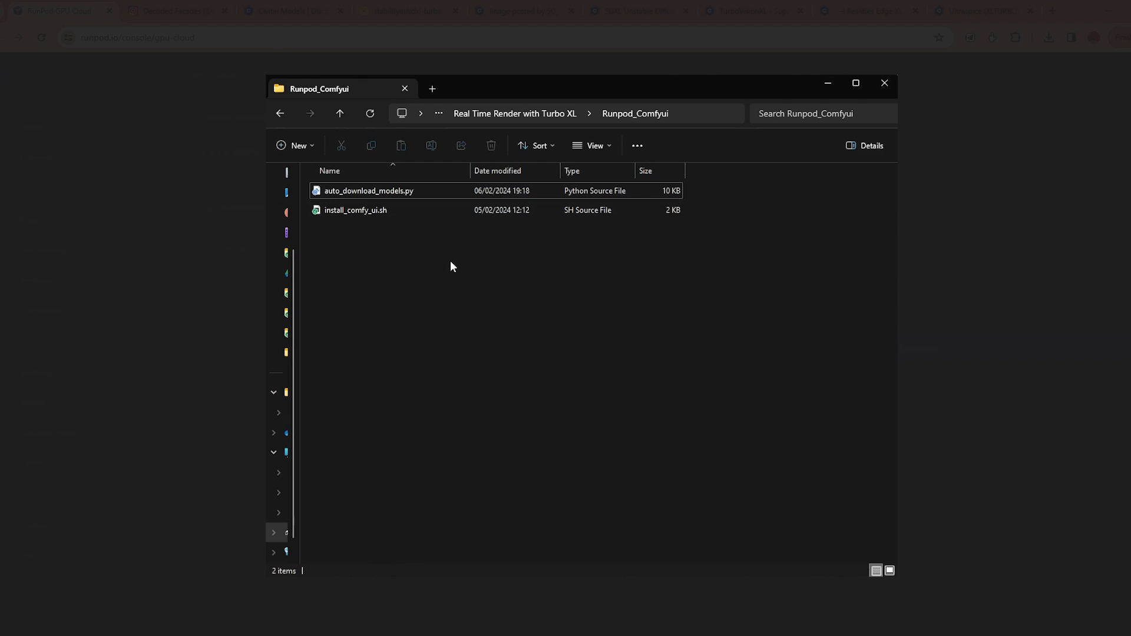
left_click_drag(506, 266, 356, 183)
left_click(453, 274)
left_click_drag(474, 277, 390, 189)
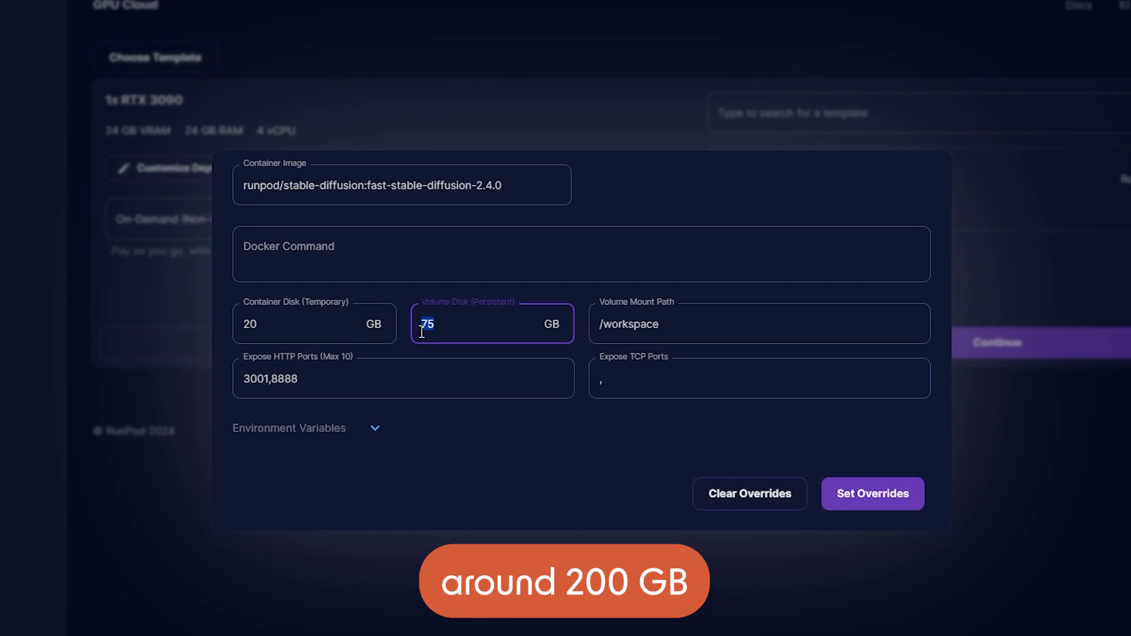
type("300")
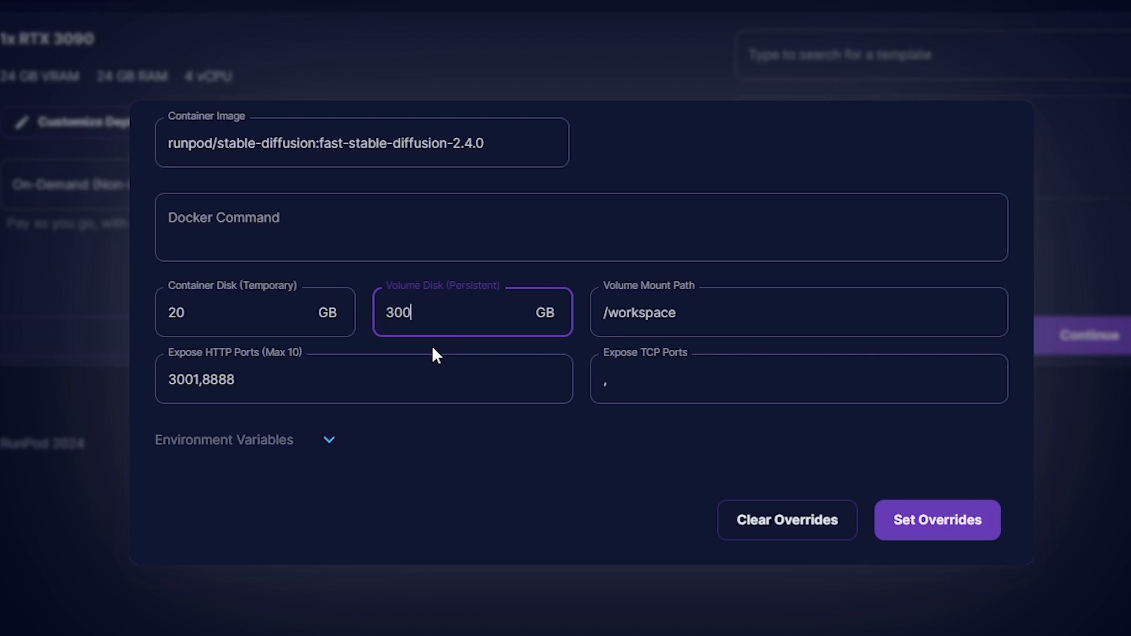
Add ports 3002, 3003 and 3004 to the exposed HTTP ports and apply the deployment overrides.
left_click(265, 379)
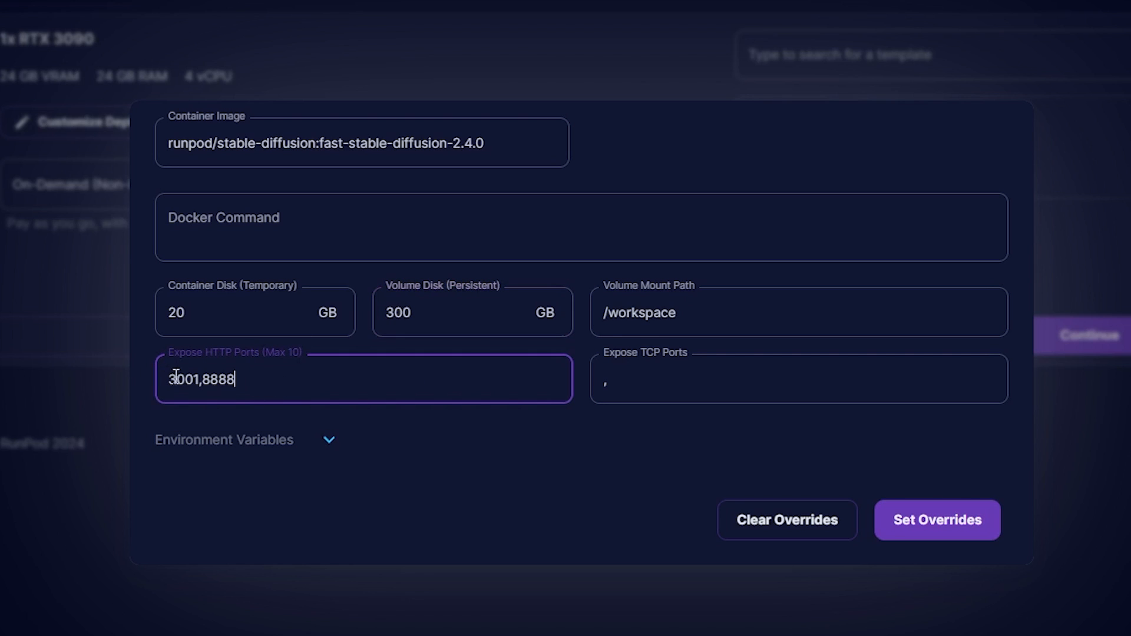
left_click_drag(237, 381, 207, 384)
left_click(263, 379)
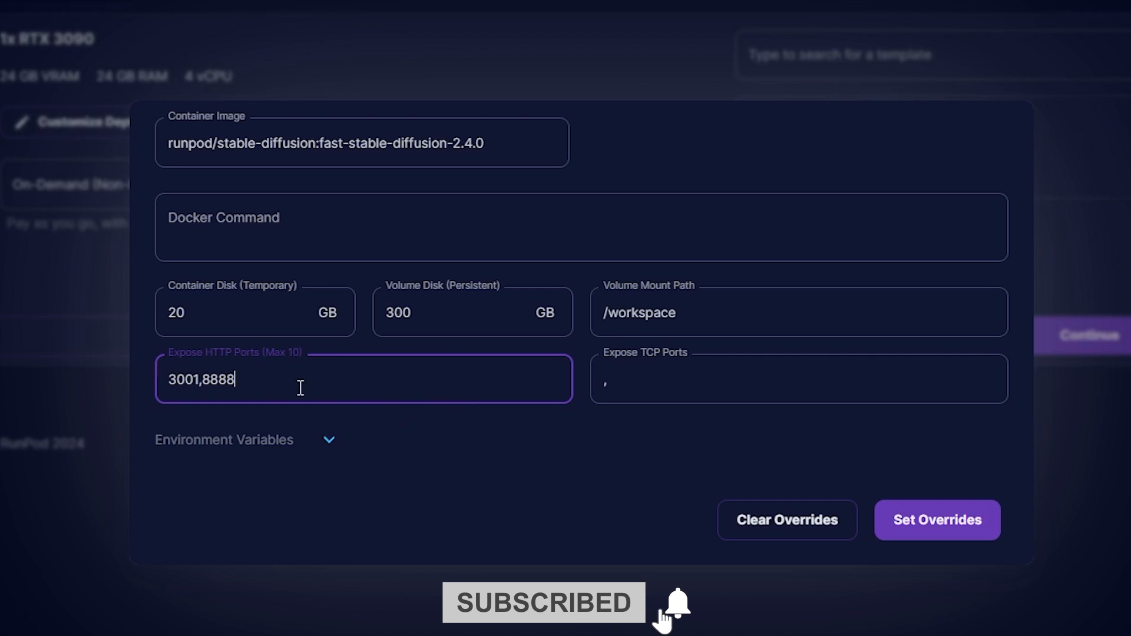
left_click_drag(201, 383, 169, 380)
left_click(268, 388)
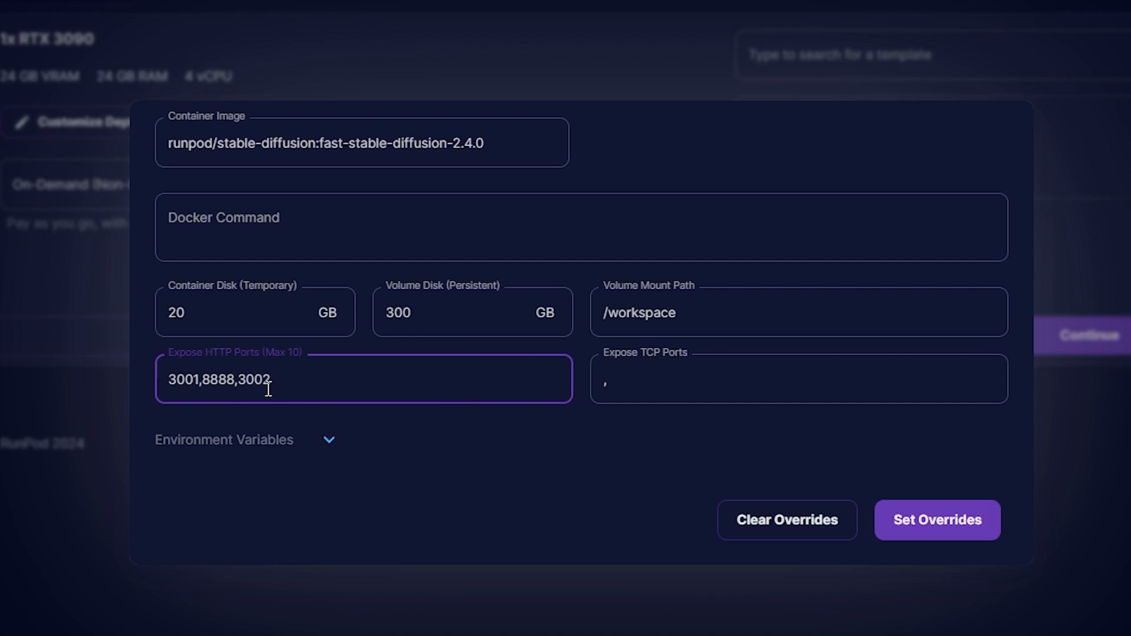
type(",3003,3004")
left_click_drag(409, 378, 239, 379)
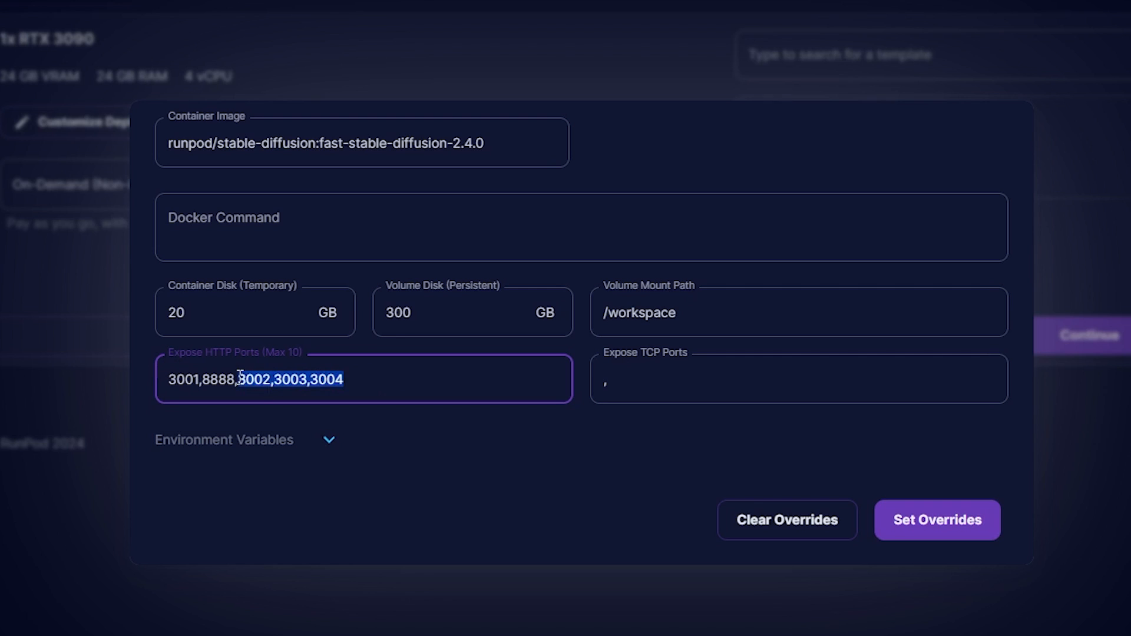
left_click(334, 382)
left_click(445, 372)
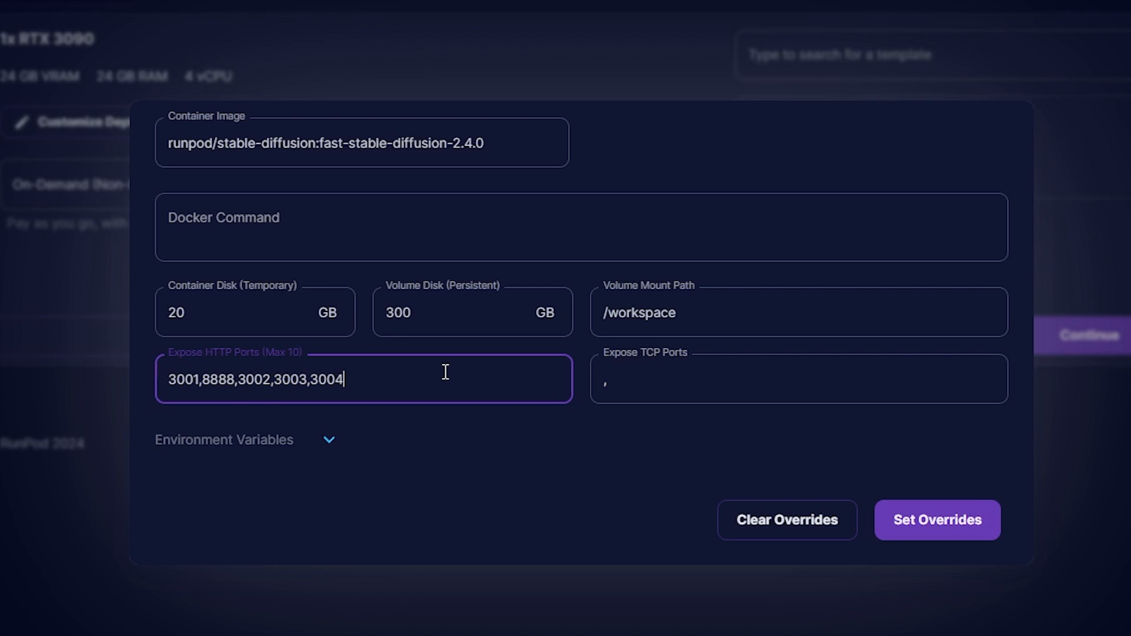
left_click_drag(383, 381, 165, 382)
left_click(283, 372)
left_click_drag(373, 376, 240, 377)
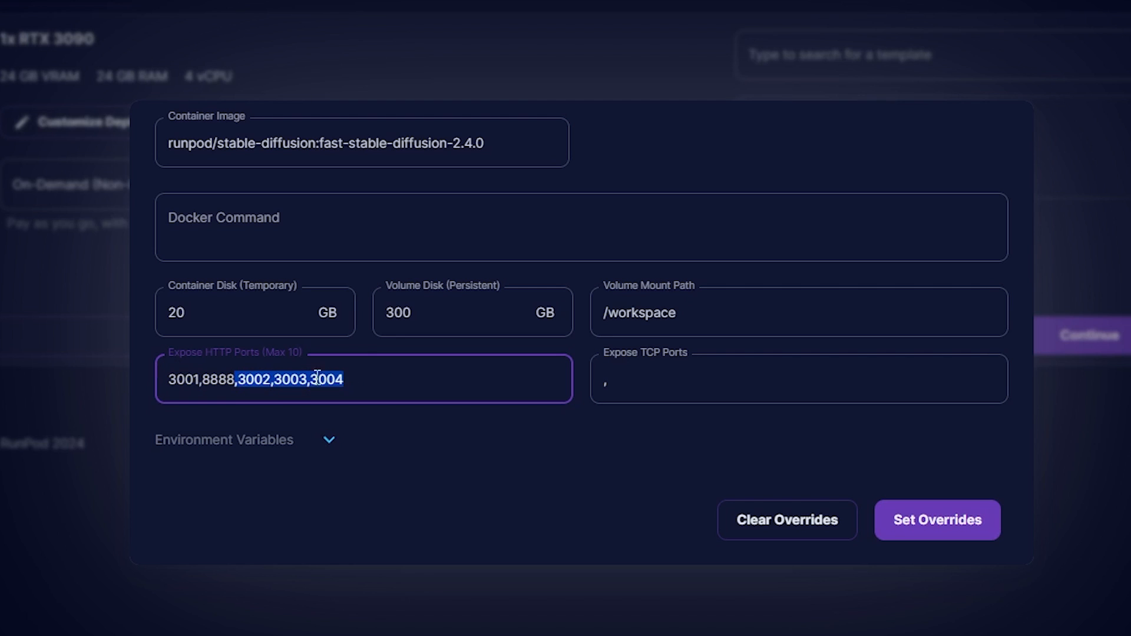
left_click(240, 378)
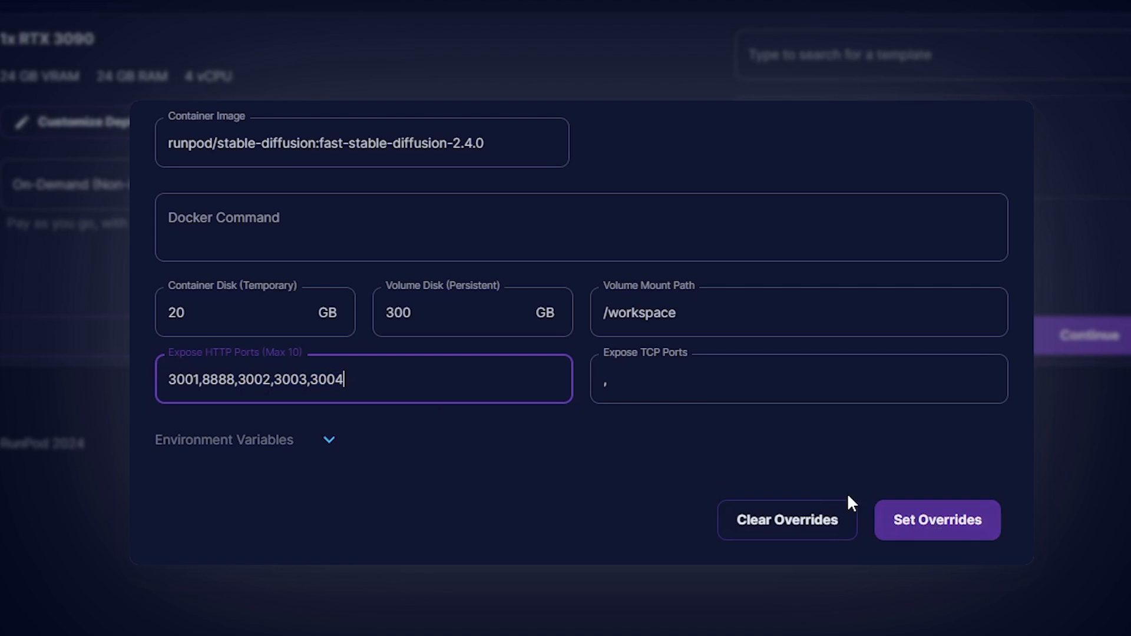
left_click(943, 521)
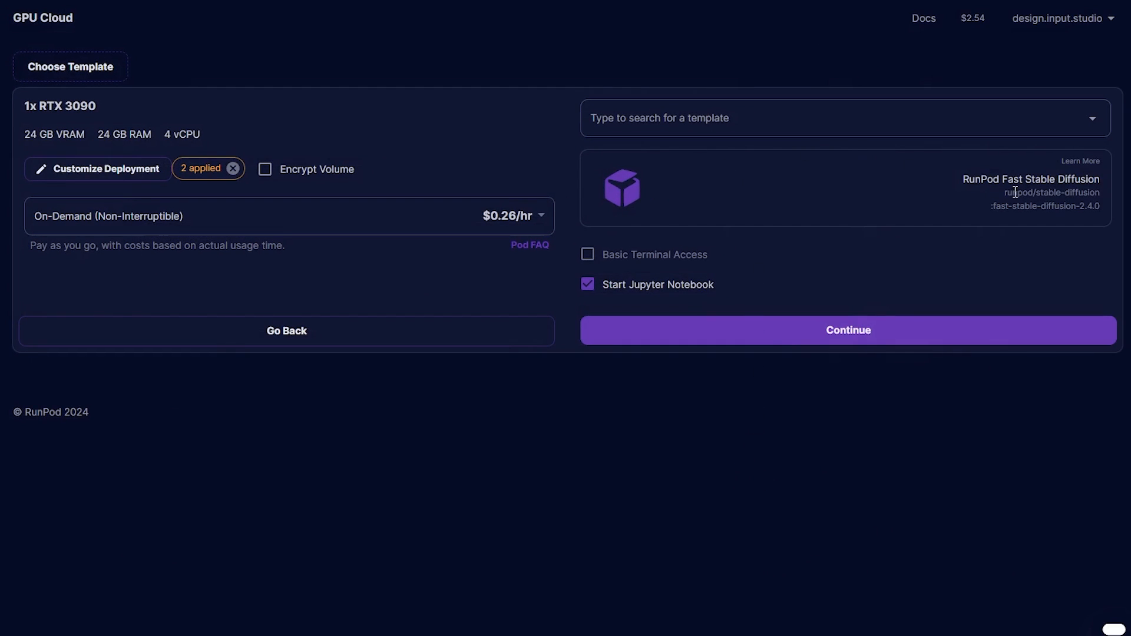
Look through the deployment templates by searching for "fast", "comfy" and "run".
left_click_drag(969, 176, 1090, 182)
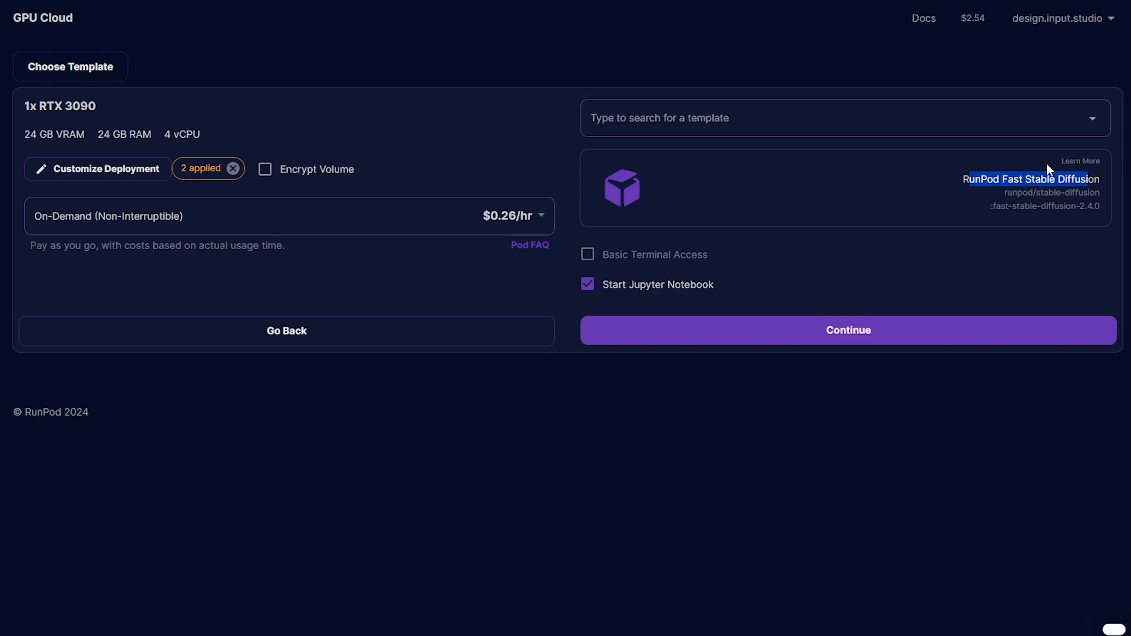
left_click(946, 131)
type("fast")
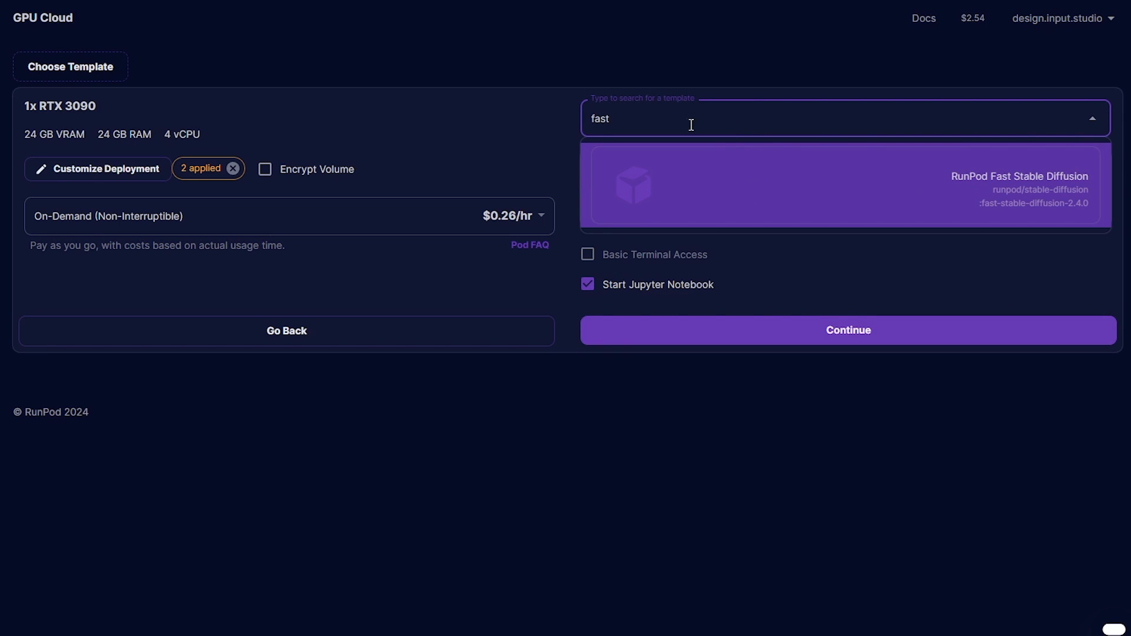
key("BackSpace")
key("BackSpace")
key("BackSpace")
key("BackSpace")
type("co")
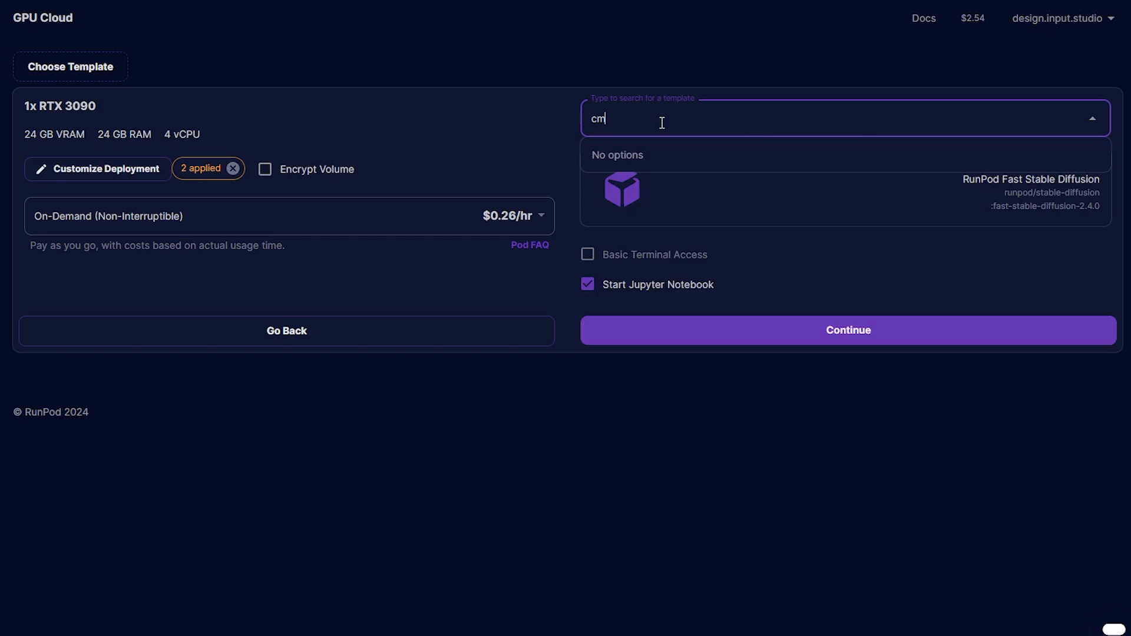
type("mfy")
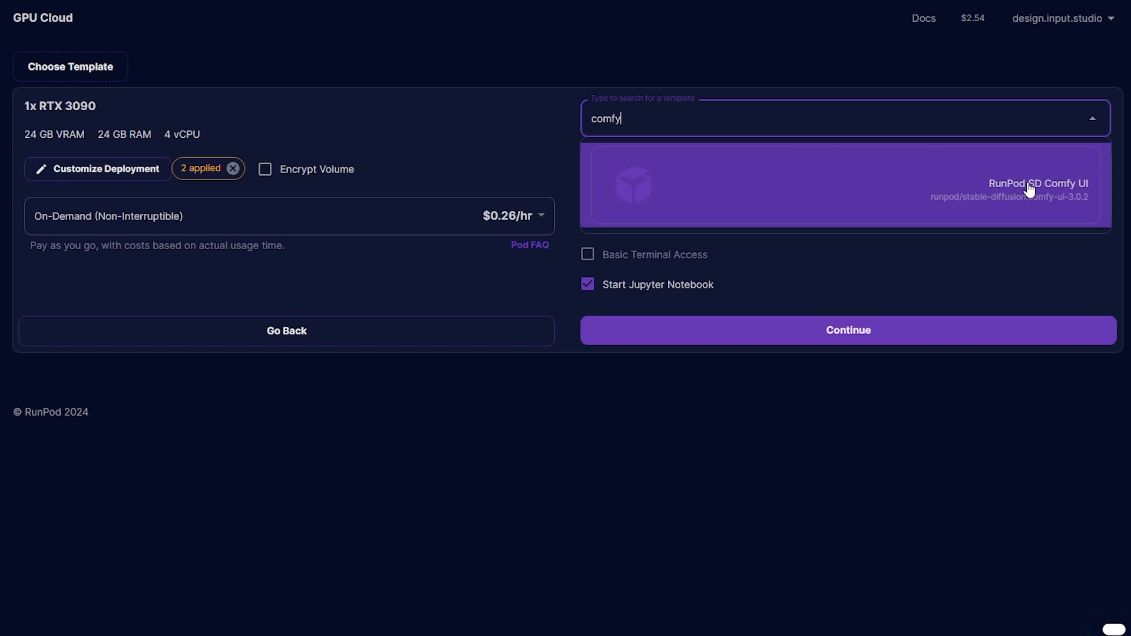
key("ctrl+a")
type("run")
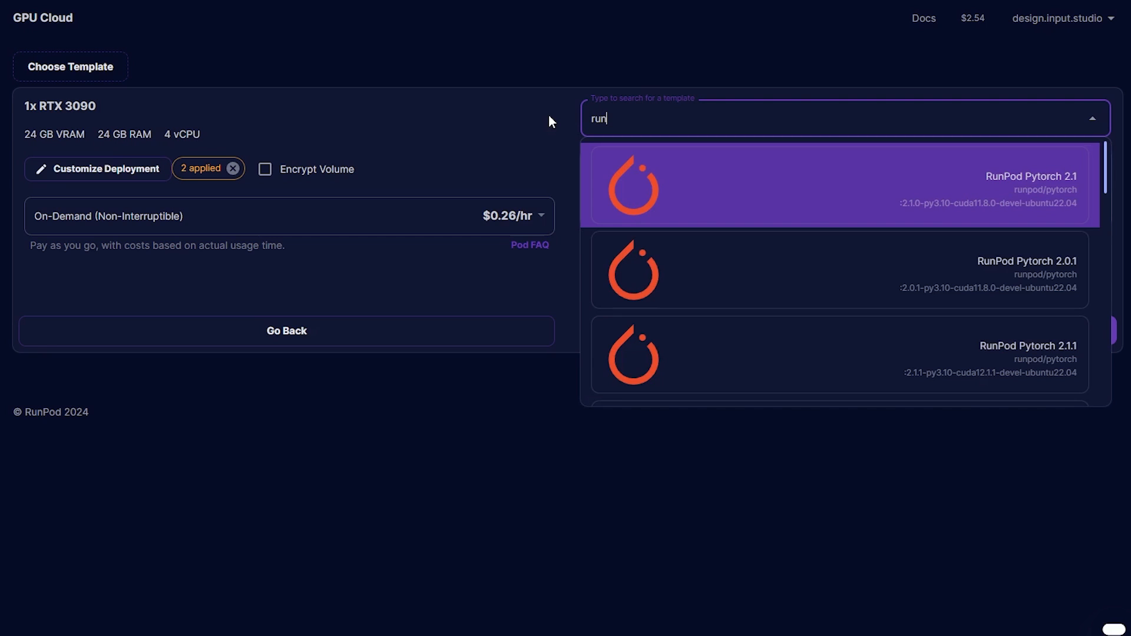
Find the RunPod Fast Stable Diffusion template with the search "fast", select it and deploy the pod.
key("ctrl+a")
type("fast")
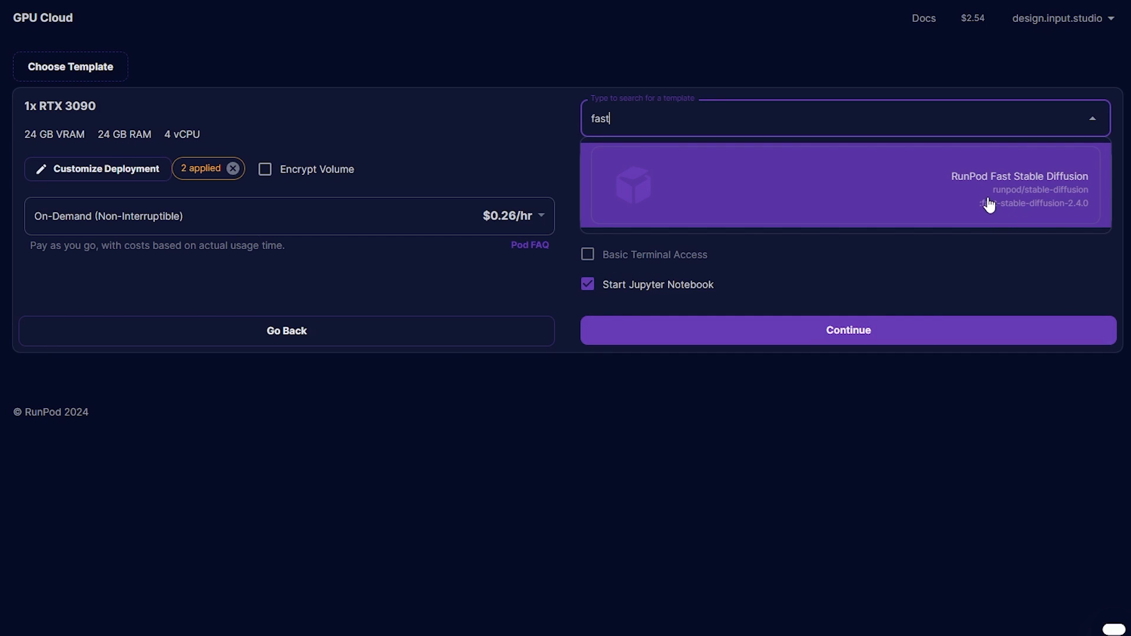
left_click(989, 205)
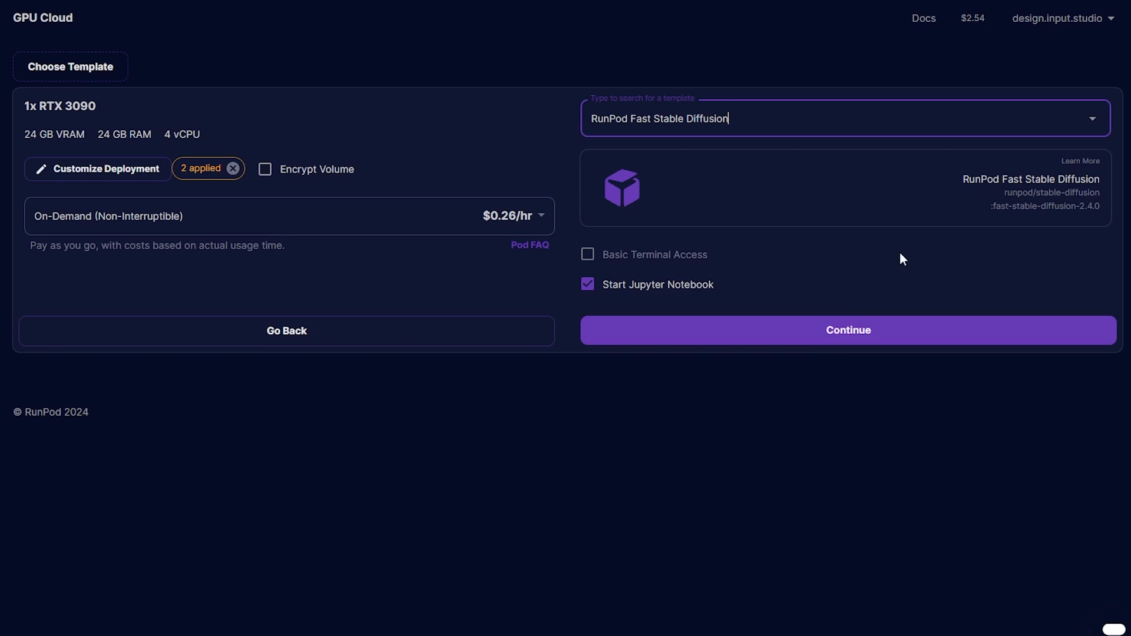
left_click(829, 329)
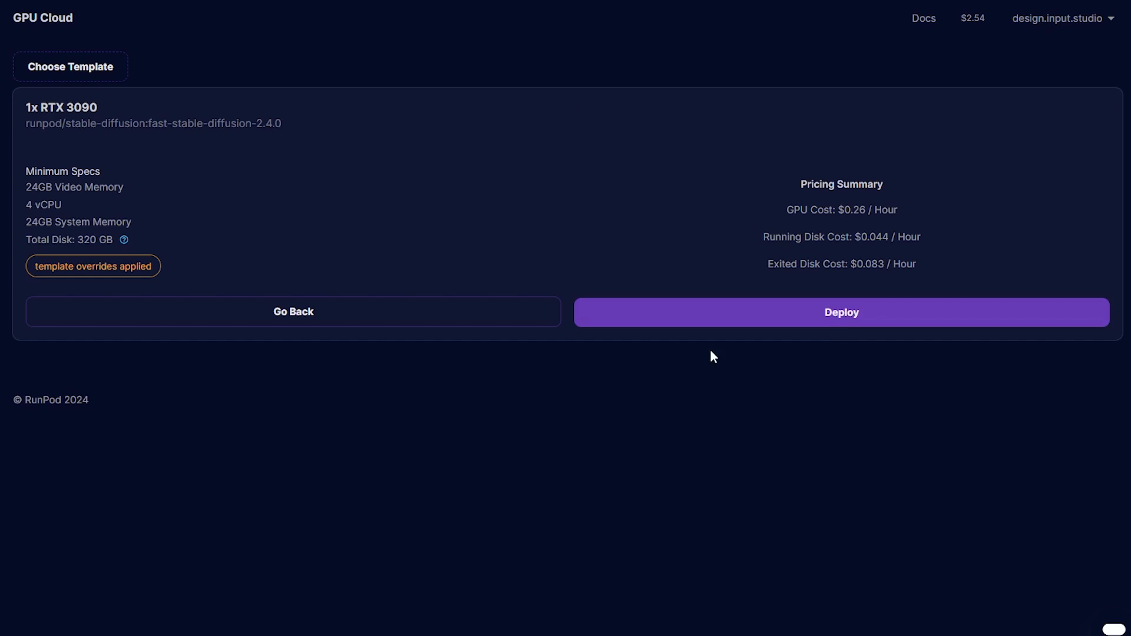
left_click(750, 322)
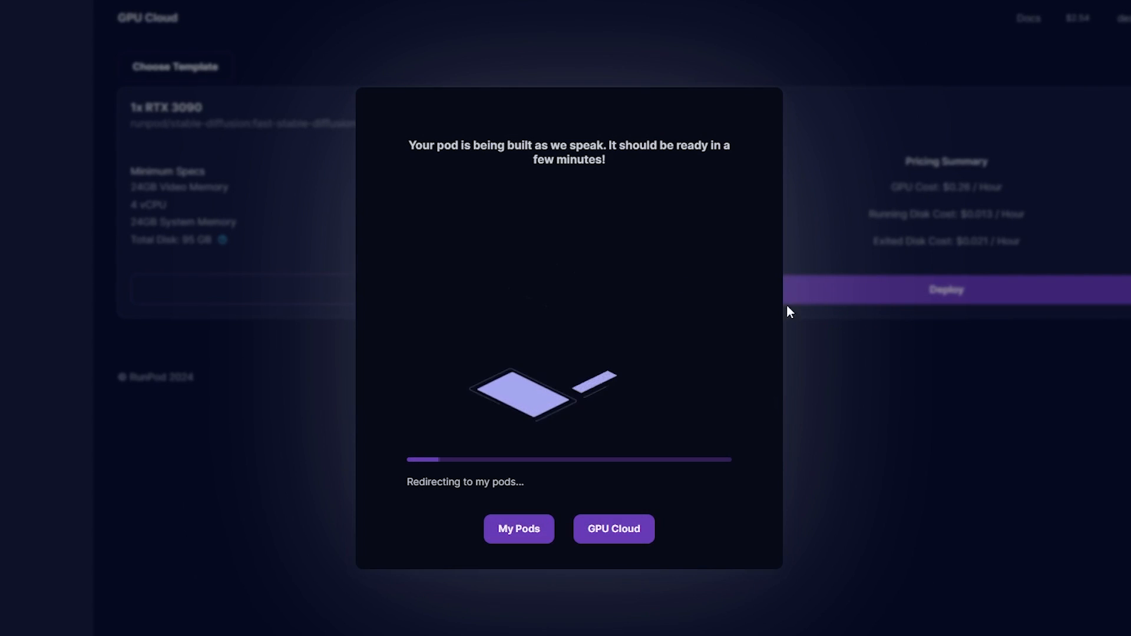
Open the list of pods, expand the new RTX 3090 pod and connect to its Jupyter Lab on port 8888.
left_click(540, 539)
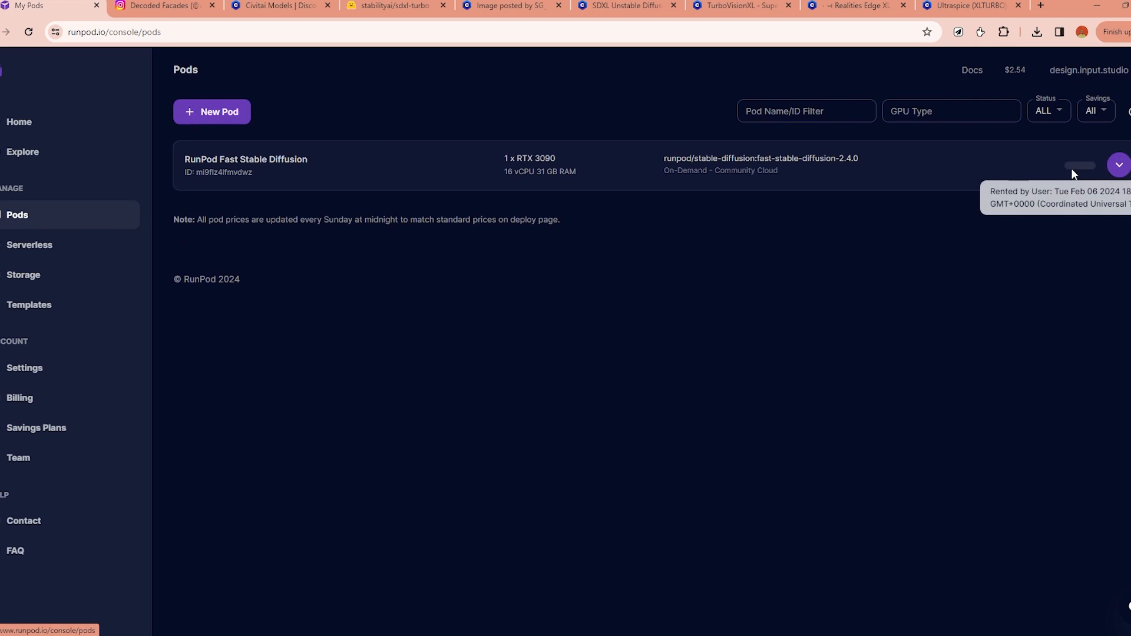
left_click(1096, 174)
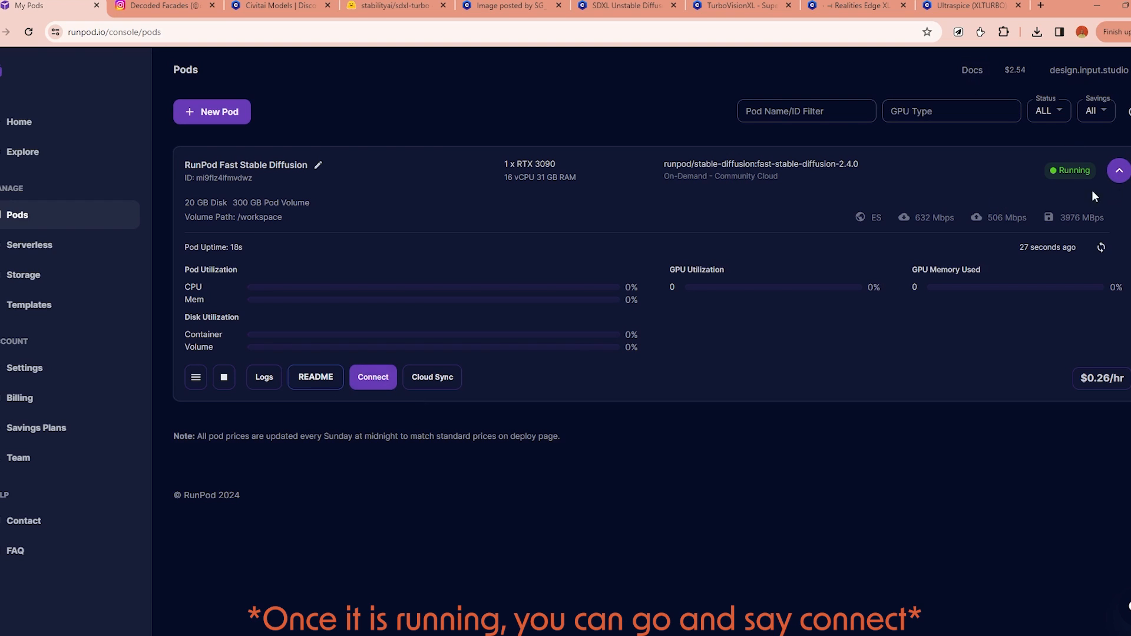
left_click(377, 377)
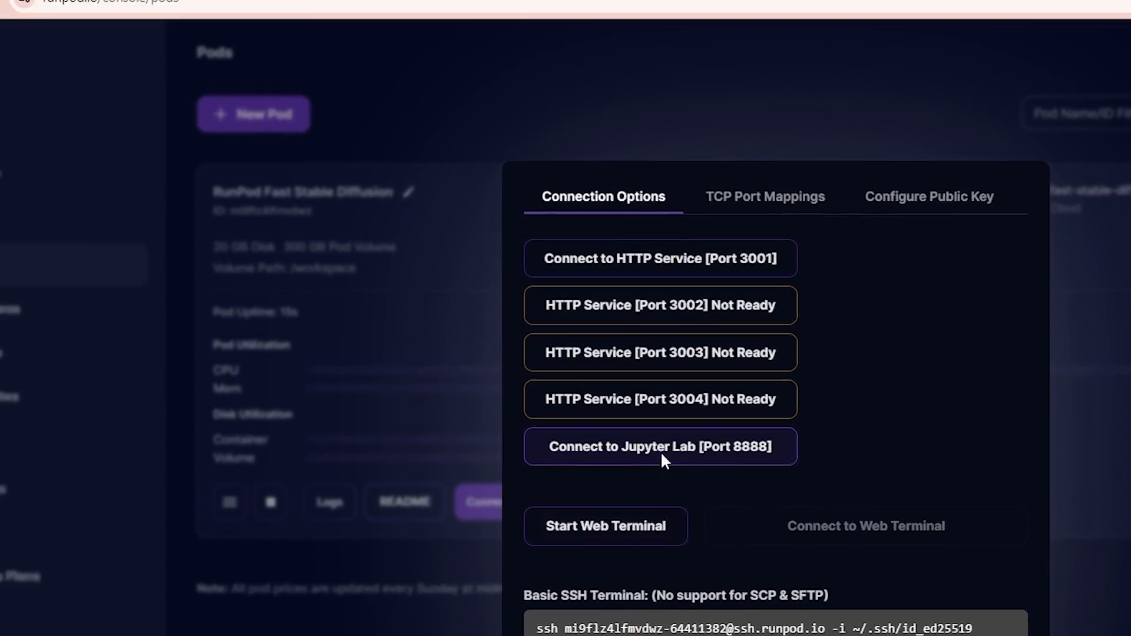
left_click(661, 454)
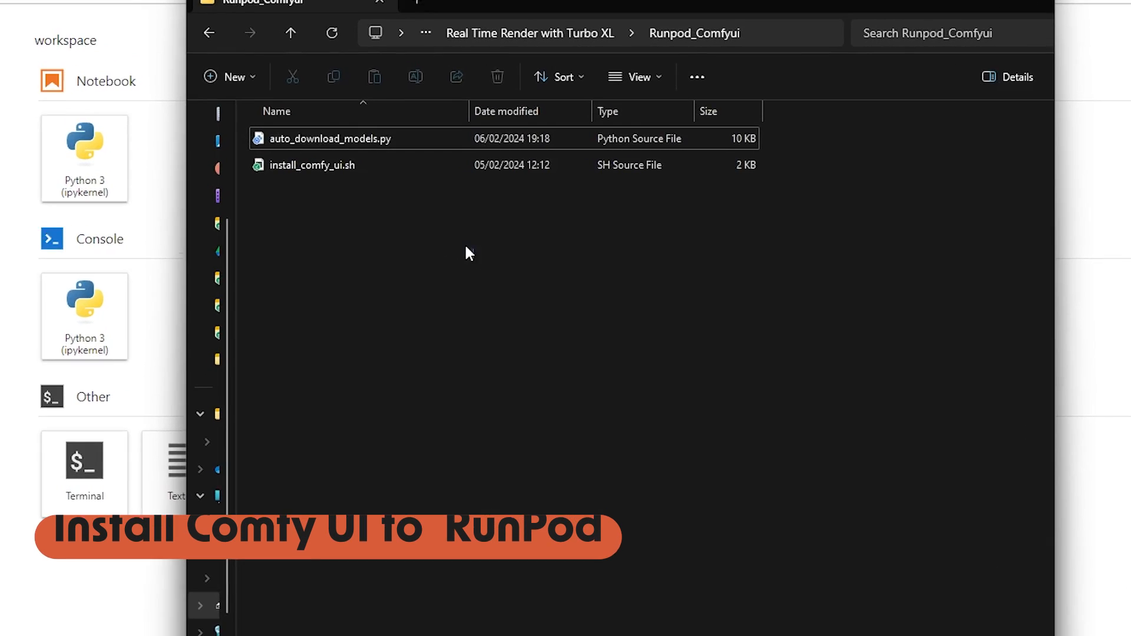
Upload auto_download_models.py and install_comfy_ui.sh to the workspace and, in a terminal, make install_comfy_ui.sh executable and run it.
left_click_drag(386, 243, 249, 98)
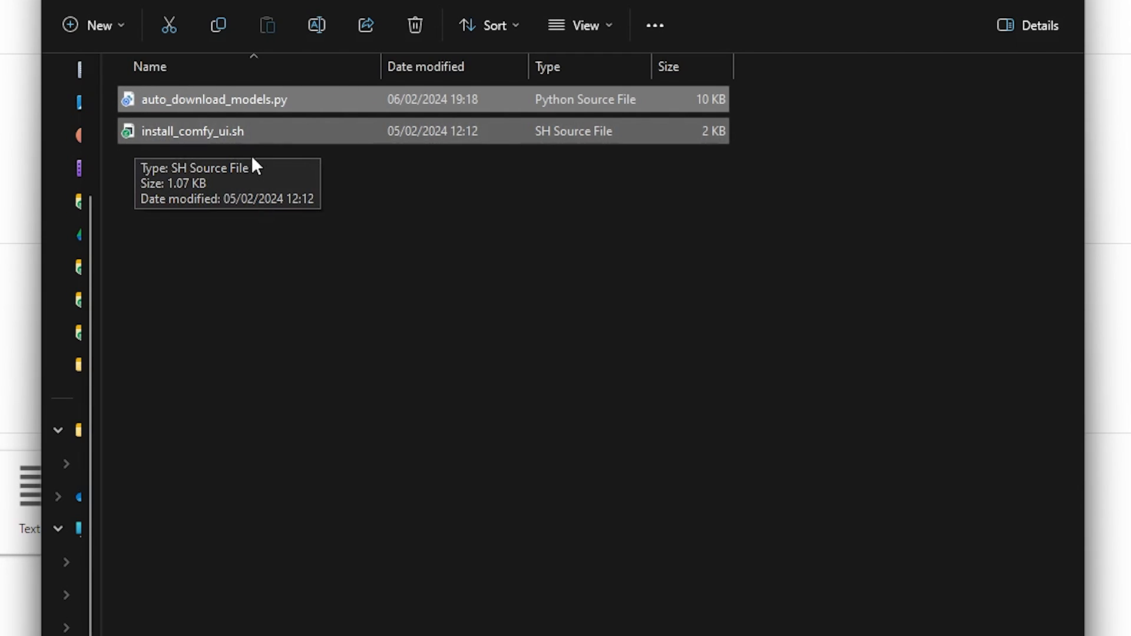
left_click_drag(255, 132, 129, 254)
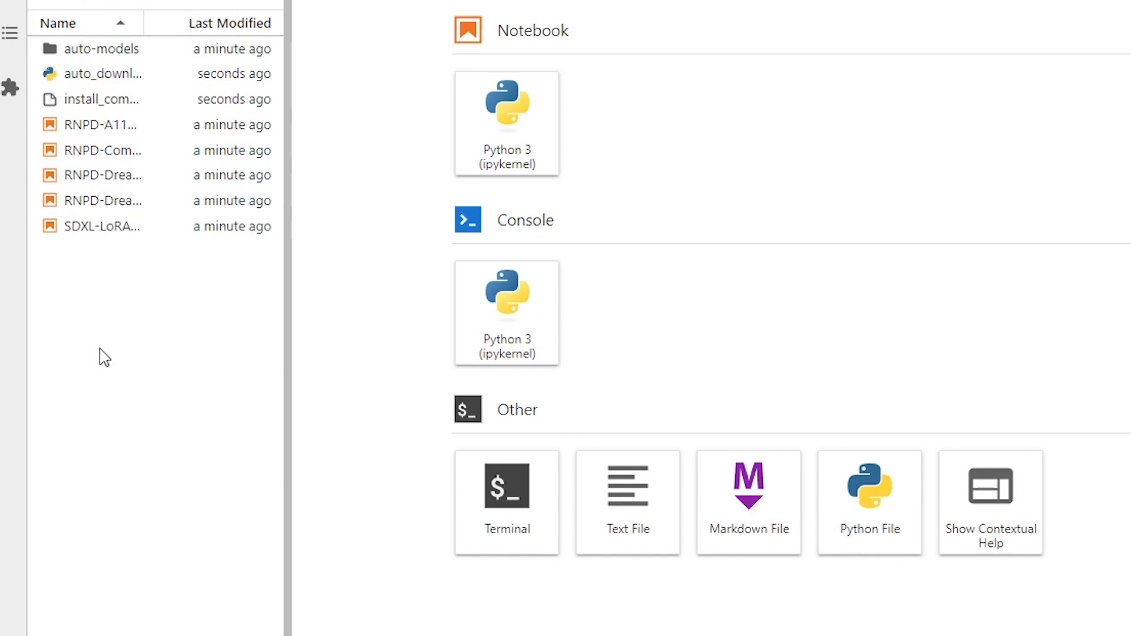
left_click(499, 497)
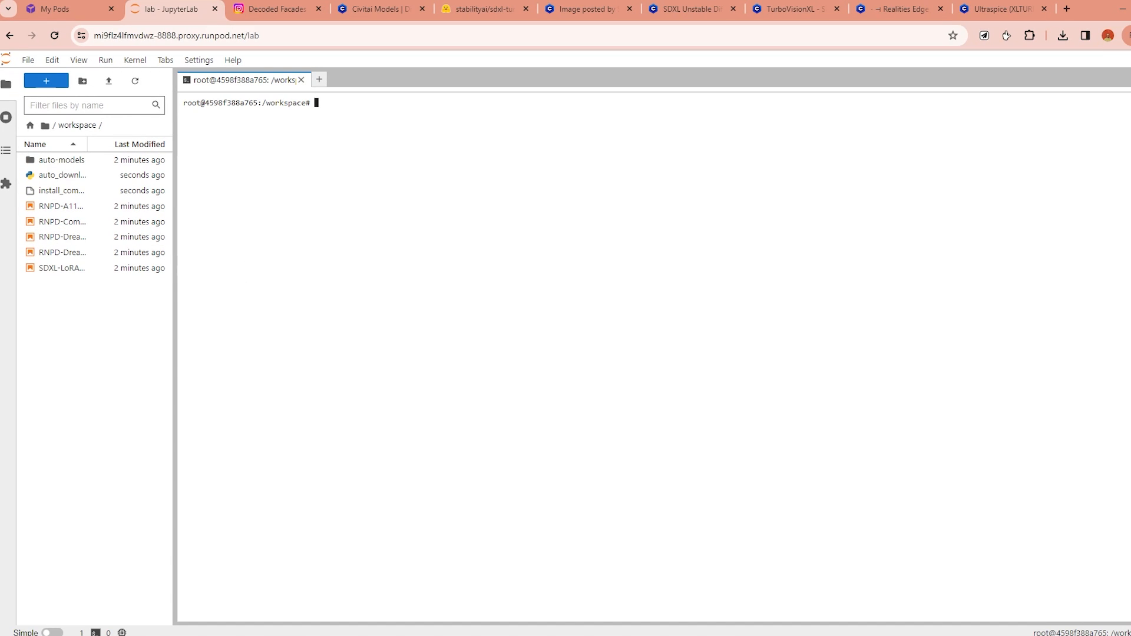
type("chmod +x install_comfy_ui.sh ./install_comfy_ui.sh")
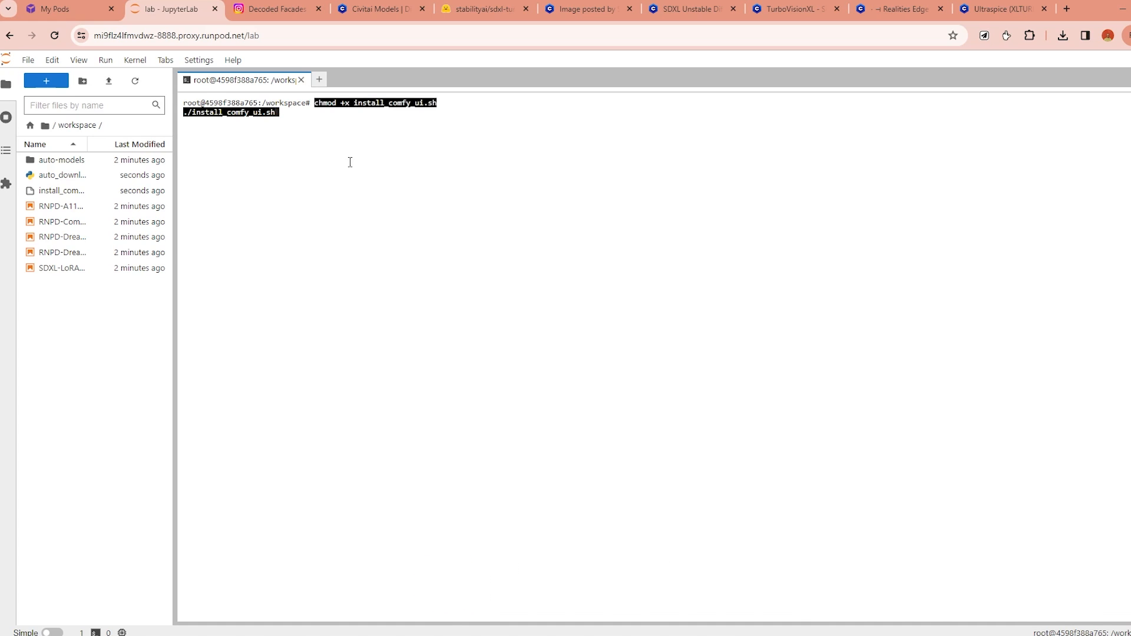
key("Return")
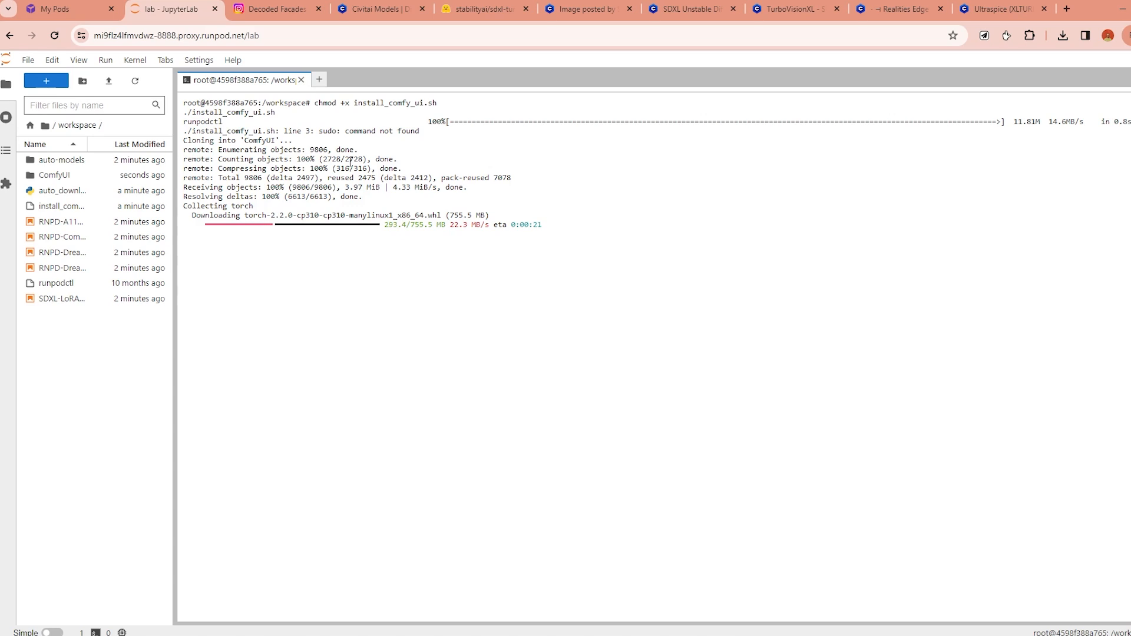
Check the install script's output in the terminal through to its final lines.
left_click_drag(592, 218, 198, 140)
left_click(331, 262)
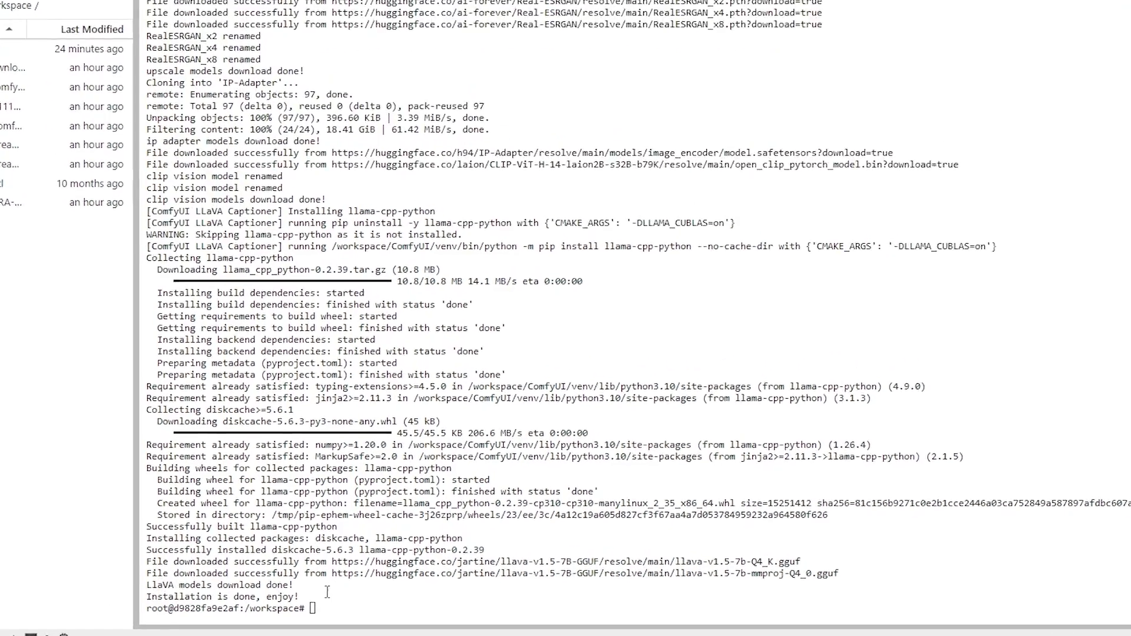
left_click_drag(318, 599, 191, 598)
left_click(267, 584)
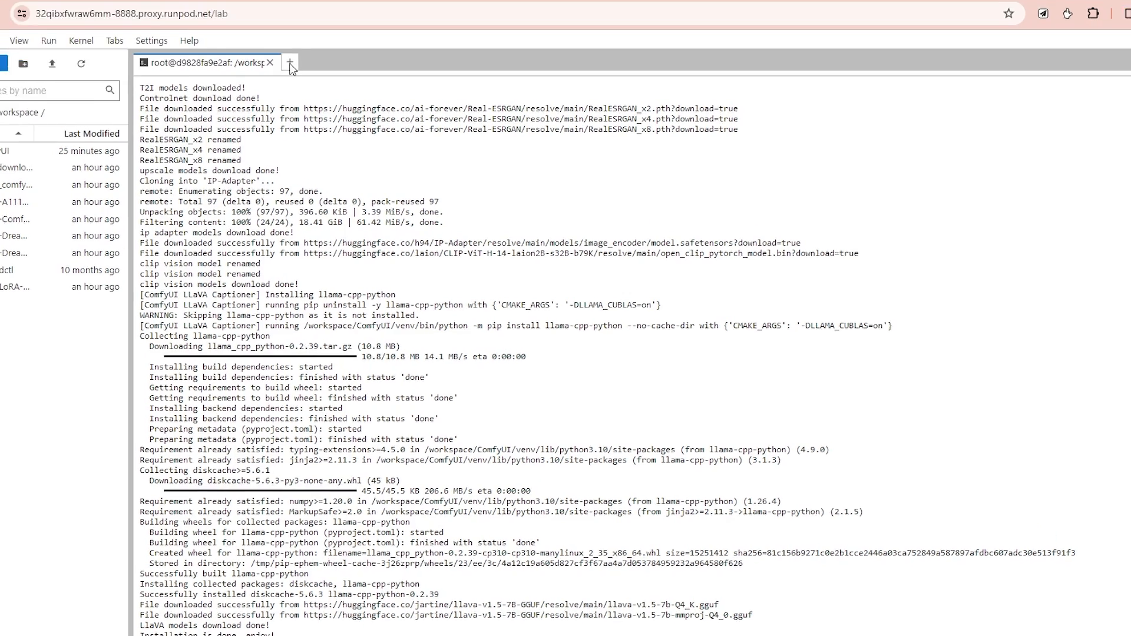
In a second terminal, install psmisc, free port 3000, activate the ComfyUI venv, install torch, torchvision and torchaudio, and run main.py --listen 0.0.0.0 --port 3000.
left_click(293, 62)
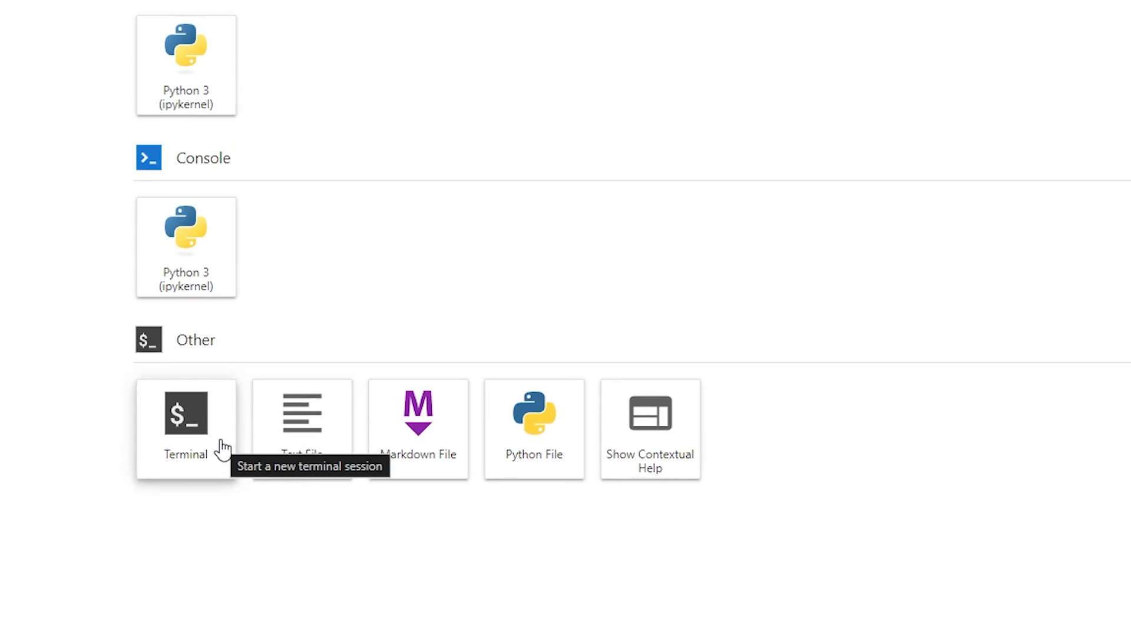
left_click(213, 523)
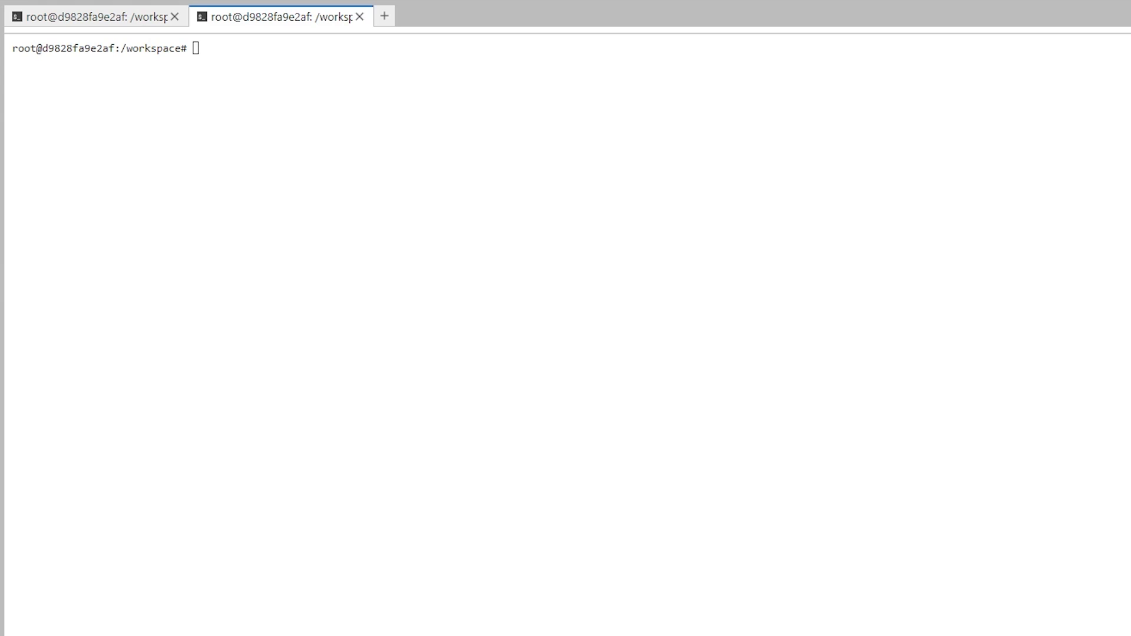
type("apt update apt install psmisc fuser -k 3000/tcp cd /workspace/ComfyUI/venv source bin/activate cd /workspace/ComfyUI pip install torch torchvision torchaudio python main.py --listen 0.0.0.0 --port 3000")
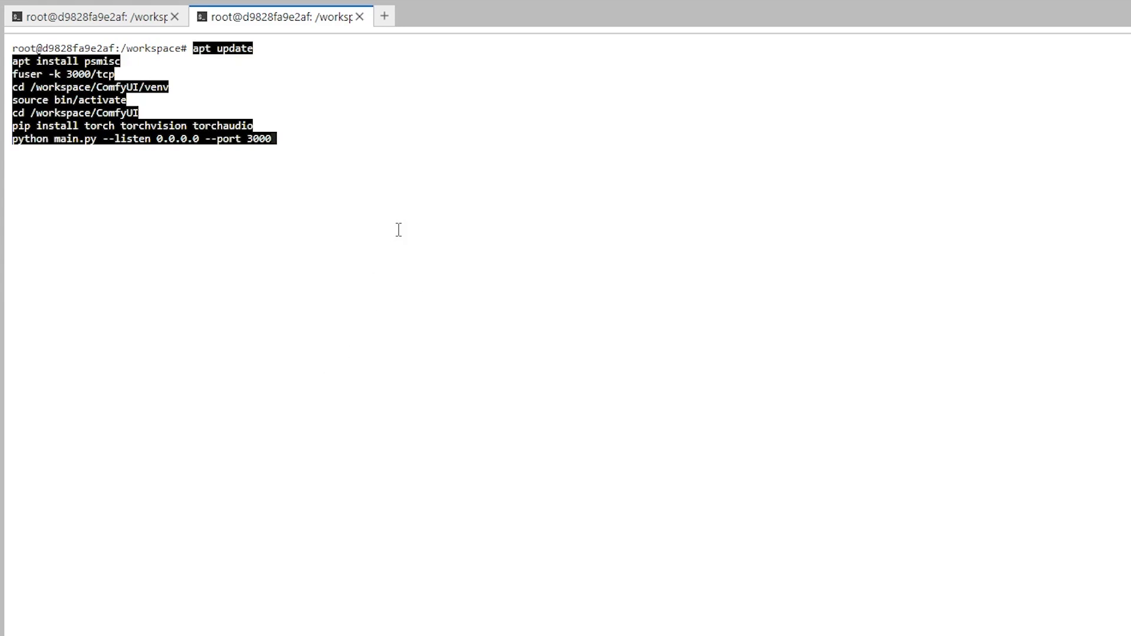
key("Return")
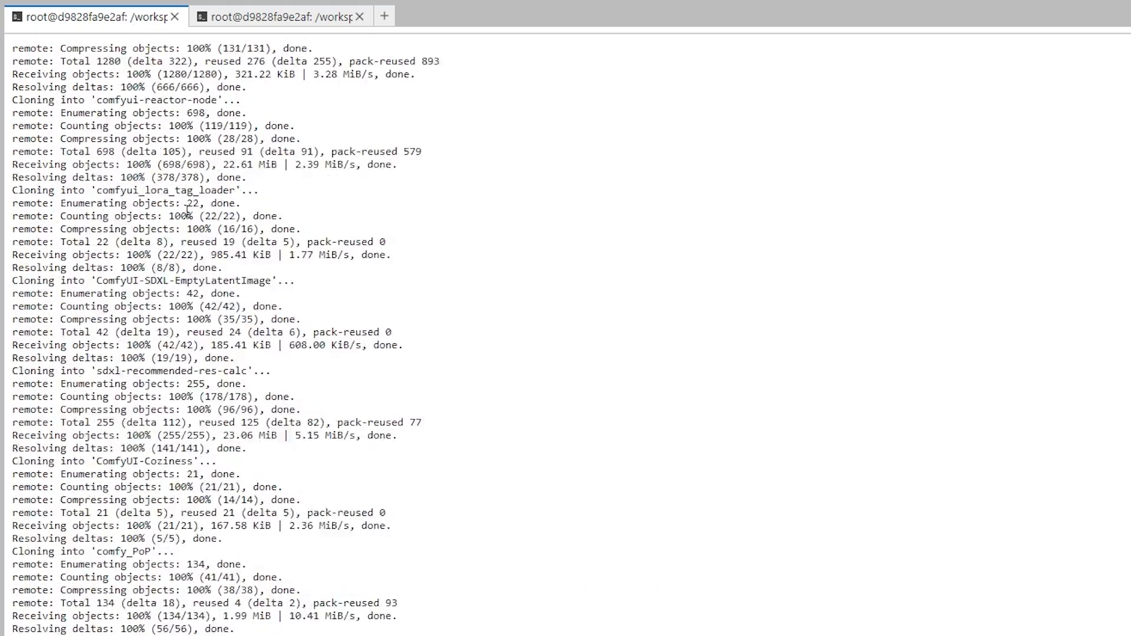
Review the node and model download log in the first terminal and return to the terminal that launches ComfyUI.
scroll(187, 209, "up", 2)
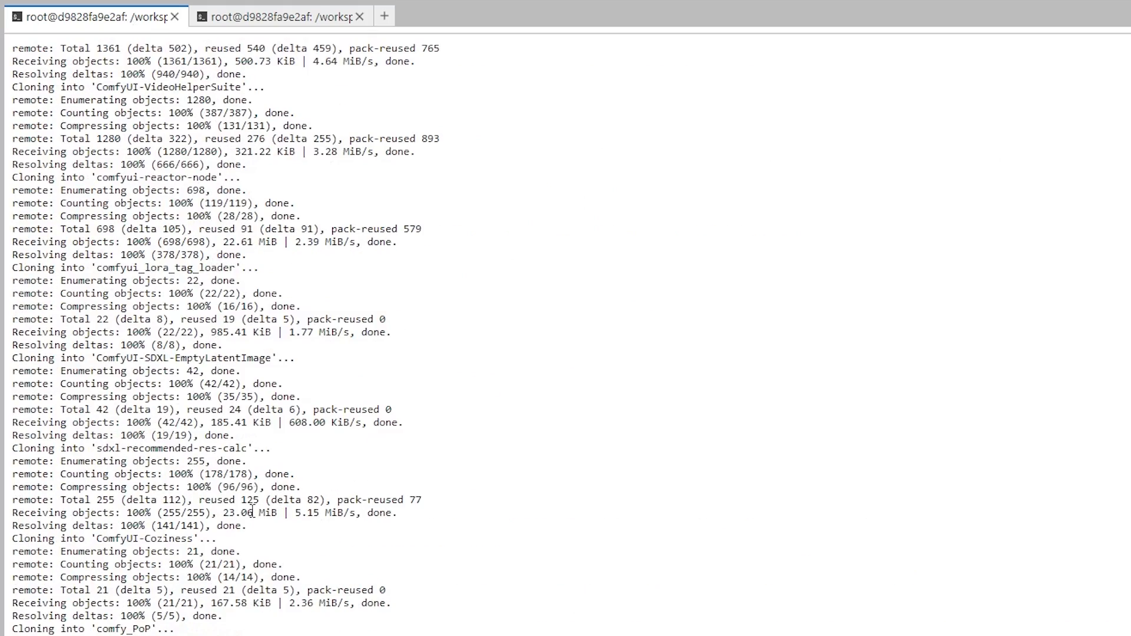
scroll(252, 512, "down", 20)
scroll(253, 551, "down", 10)
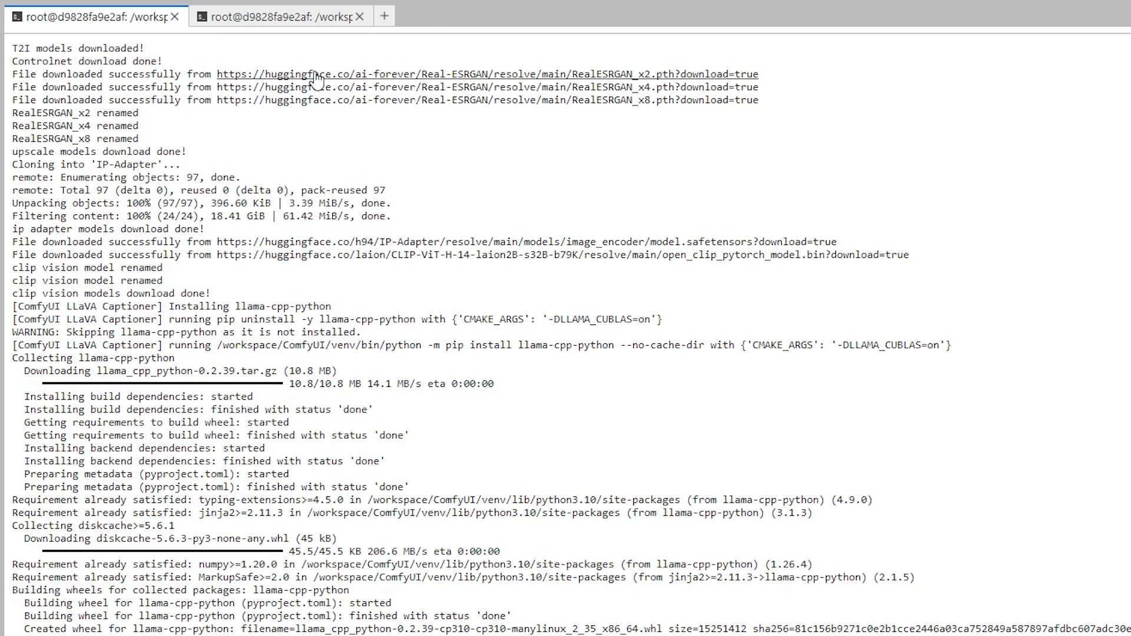
left_click(274, 18)
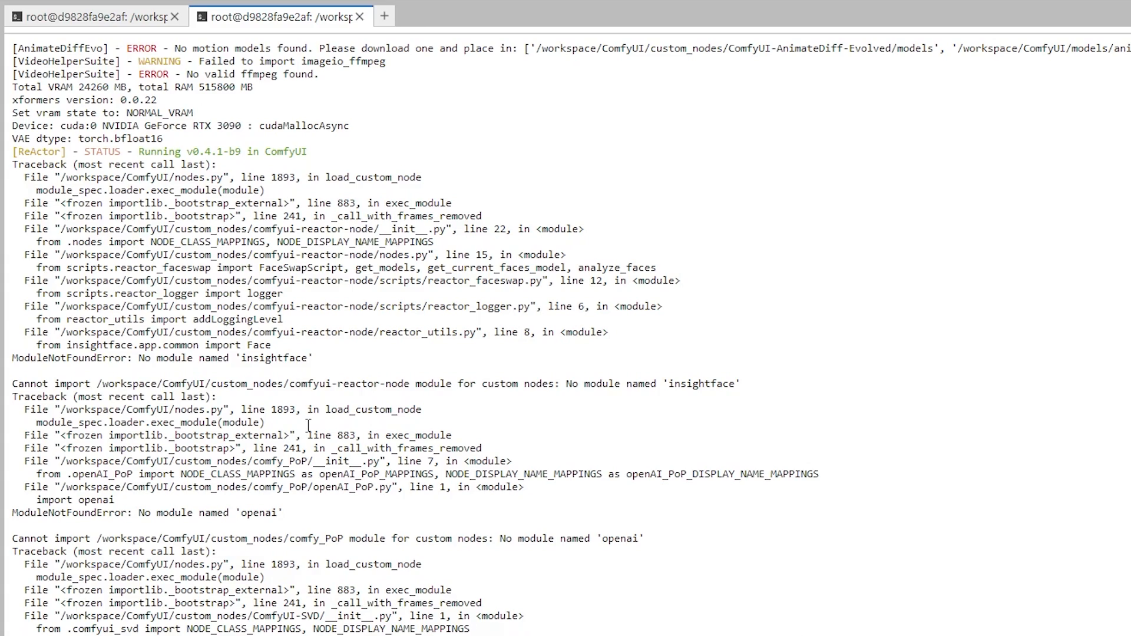
On the Civitai page for RealVisXL V3.0 + Turbo, expand the file section and copy the Pruned Model fp16 download link.
scroll(308, 425, "down", 2)
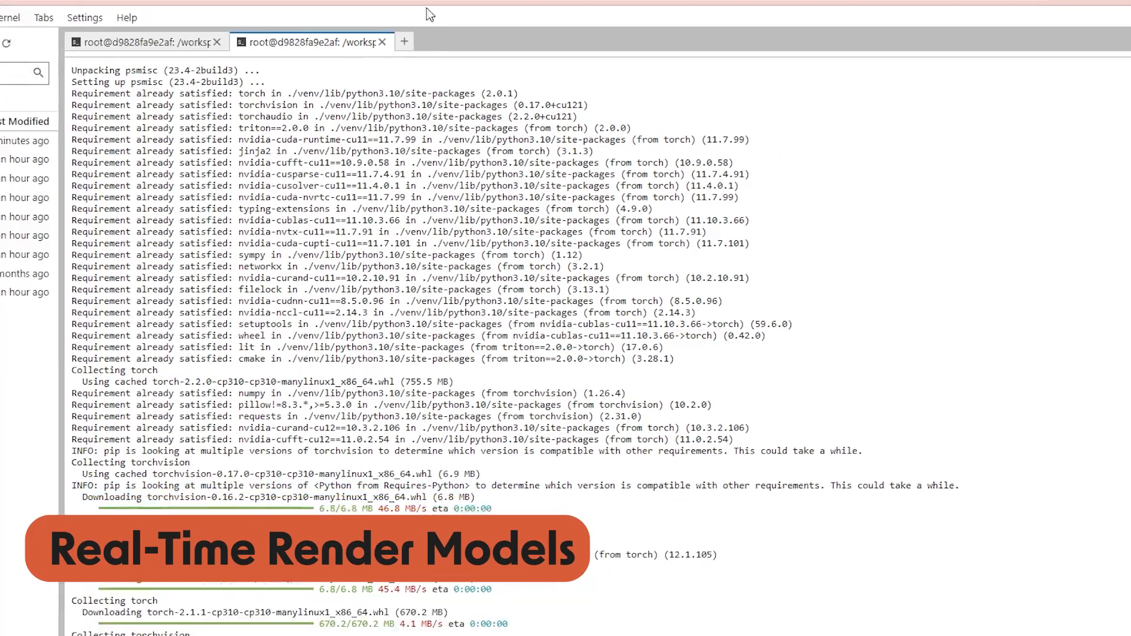
left_click(453, 10)
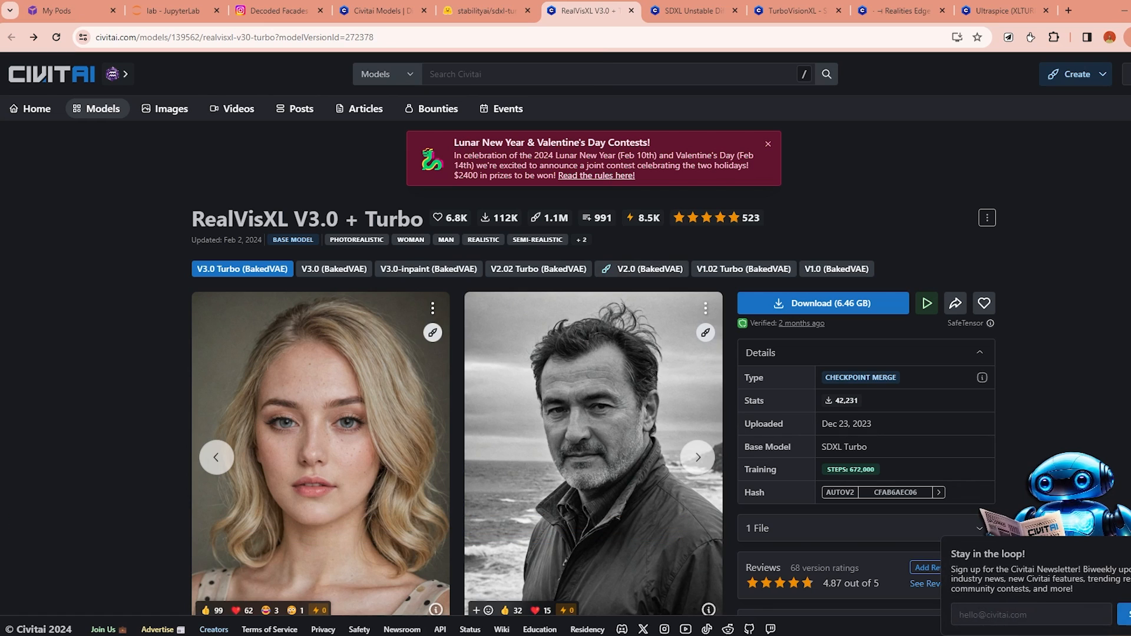
scroll(979, 416, "down", 2)
scroll(462, 454, "up", 3)
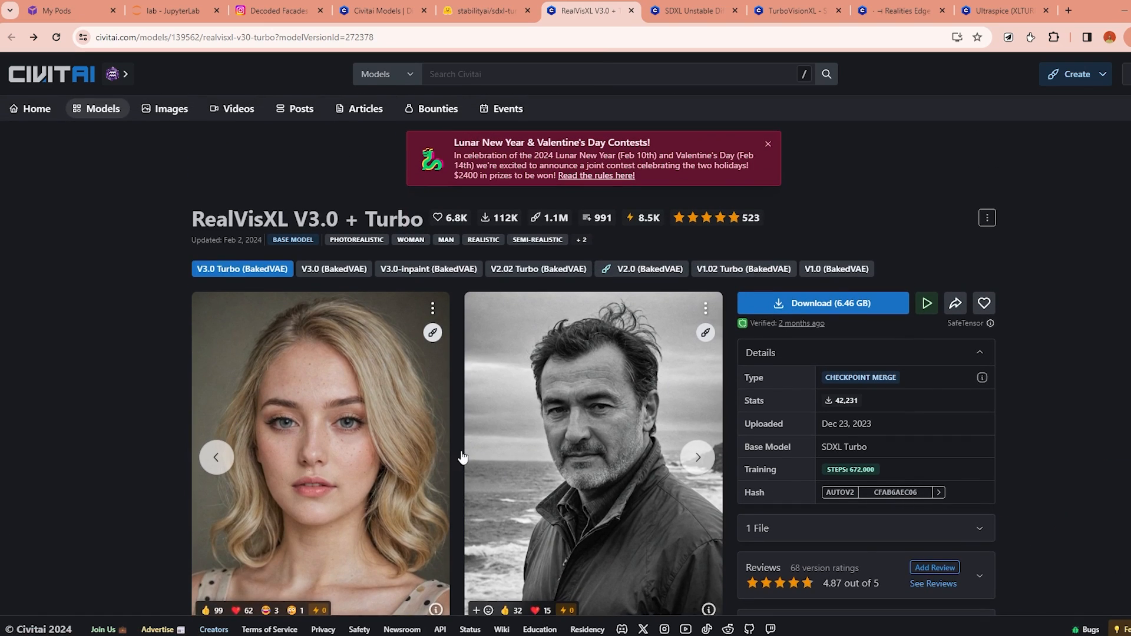
scroll(1003, 415, "down", 3)
left_click(980, 341)
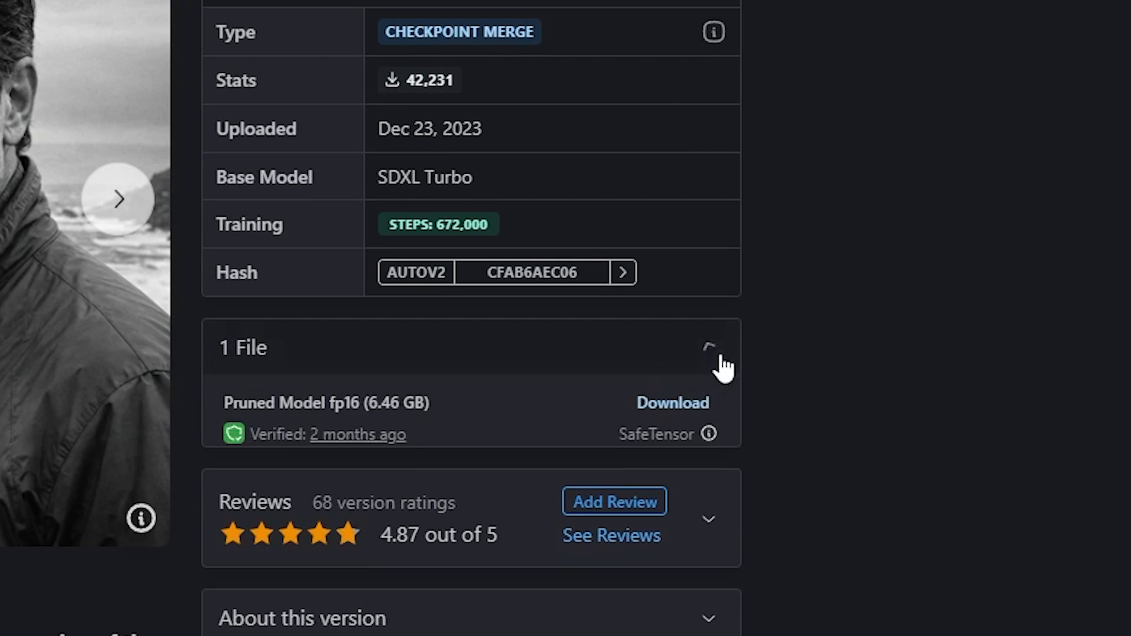
right_click(671, 421)
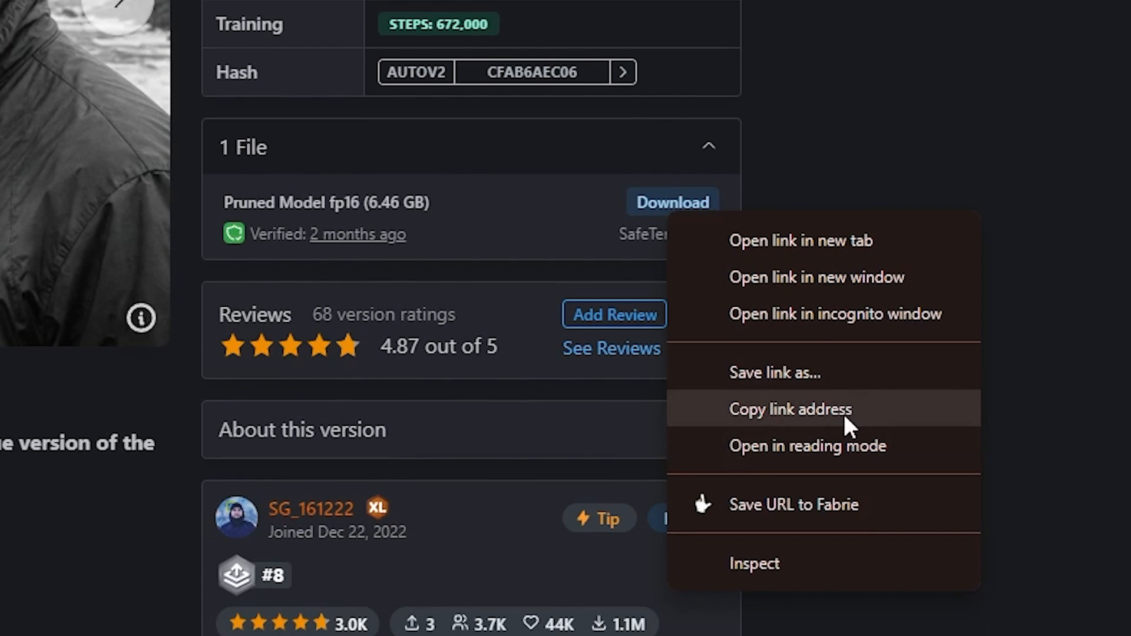
left_click(847, 415)
Switch to JupyterLab, browse to workspace/ComfyUI/models in the file browser and select the checkpoints folder.
left_click(169, 13)
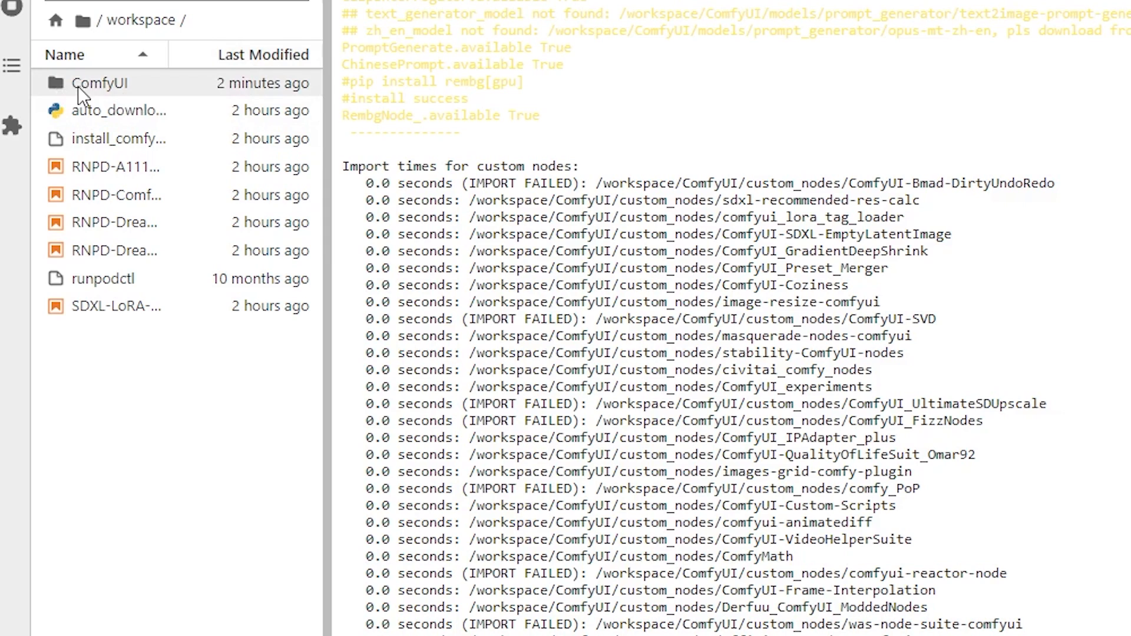
left_click(56, 164)
double_click(100, 94)
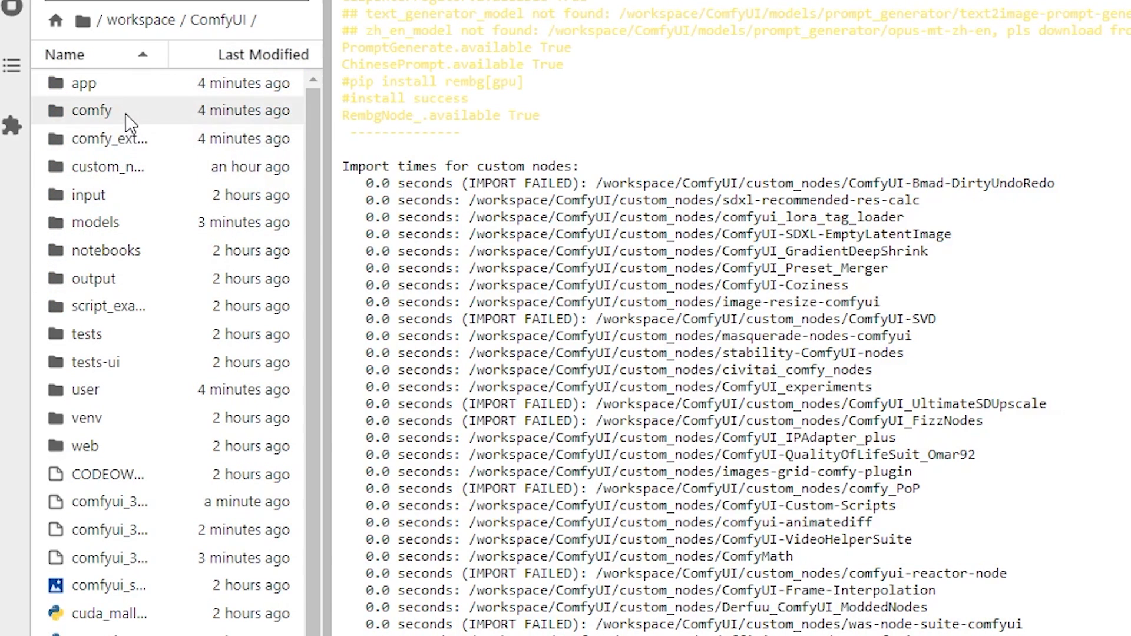
double_click(119, 224)
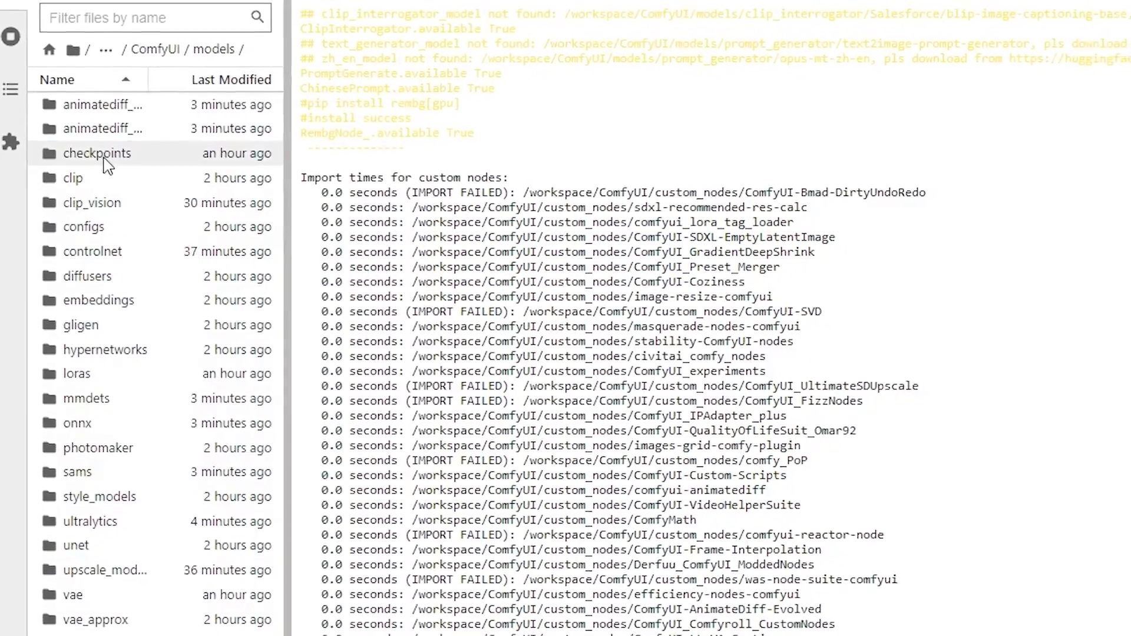
left_click(106, 148)
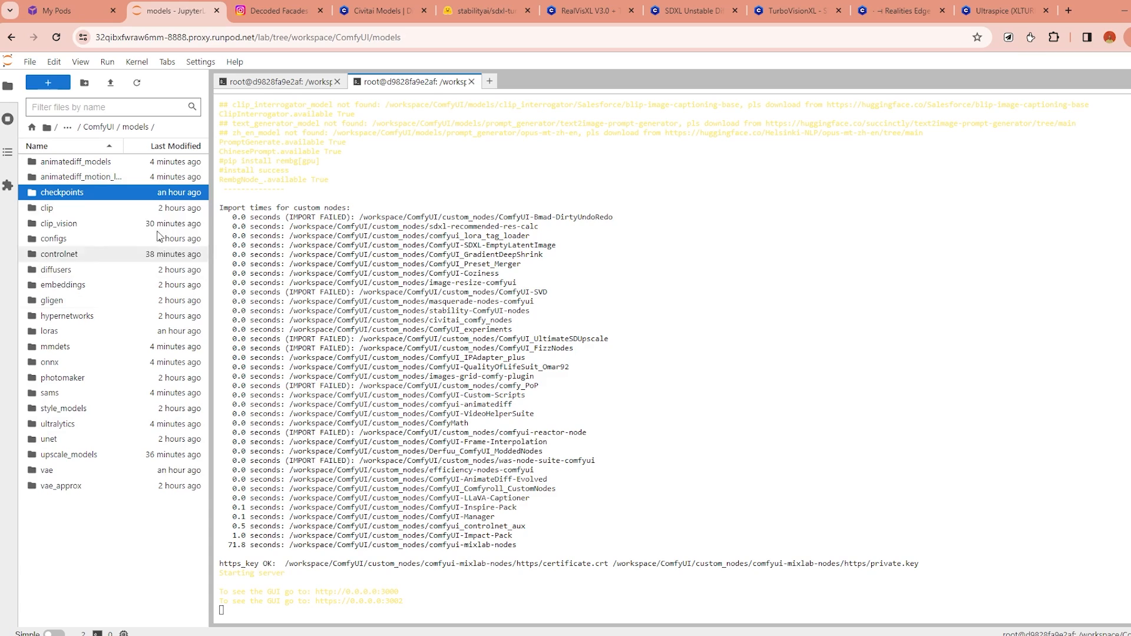
Open a new terminal, copy the checkpoints folder's path and change directory to /workspace/ComfyUI/models/checkpoints.
left_click(489, 81)
left_click(342, 434)
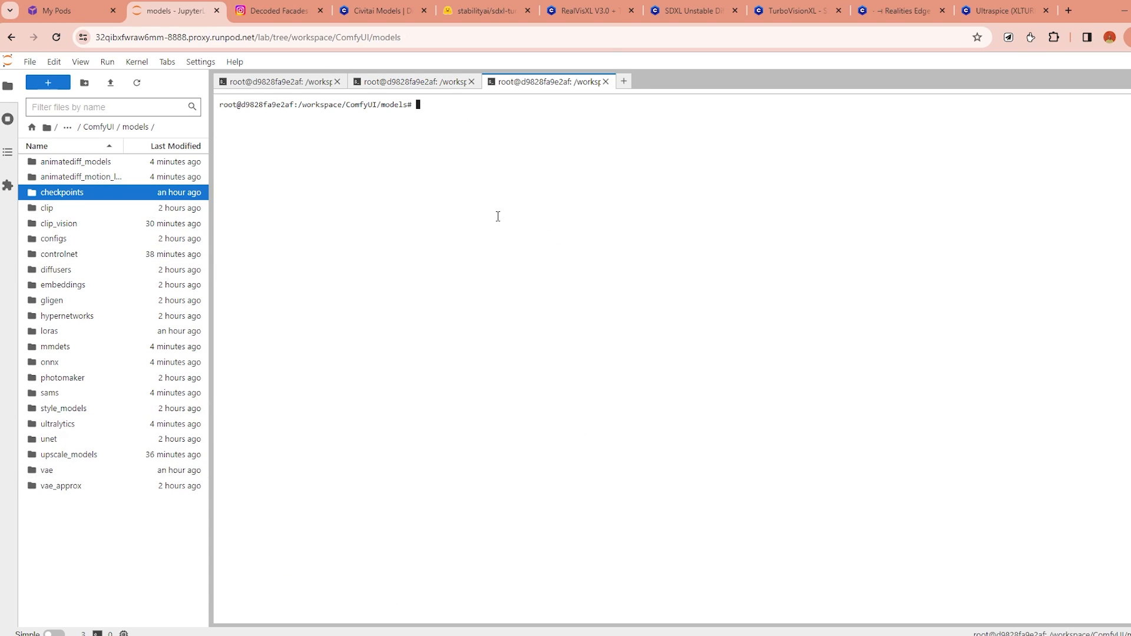
right_click(57, 192)
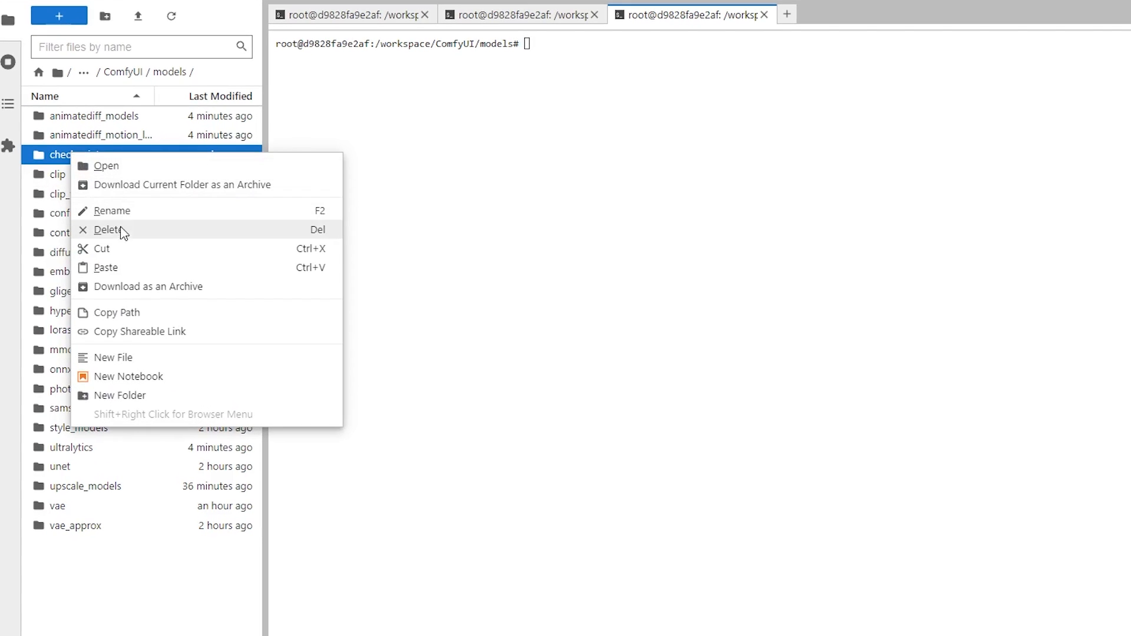
left_click(136, 314)
left_click(626, 226)
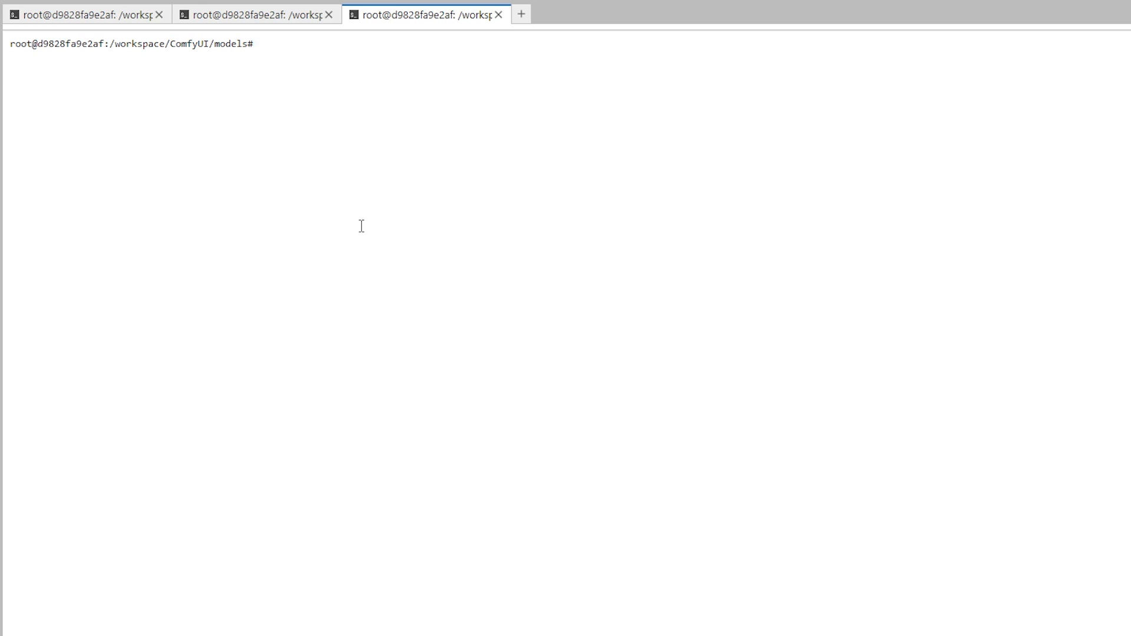
type("cd /")
key("ctrl+v")
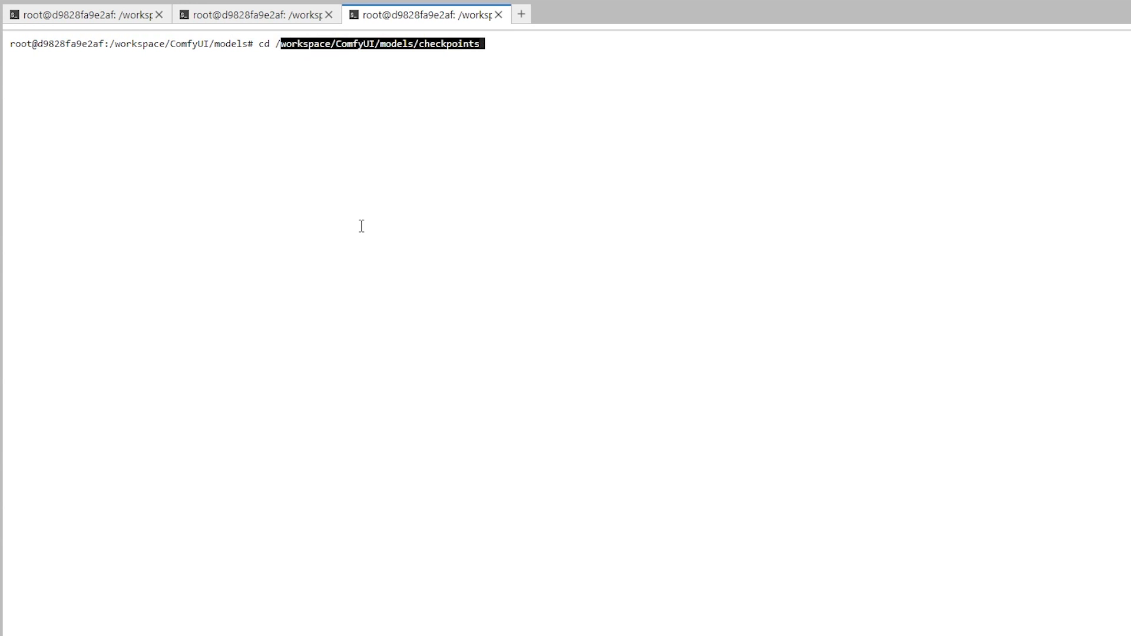
key("Return")
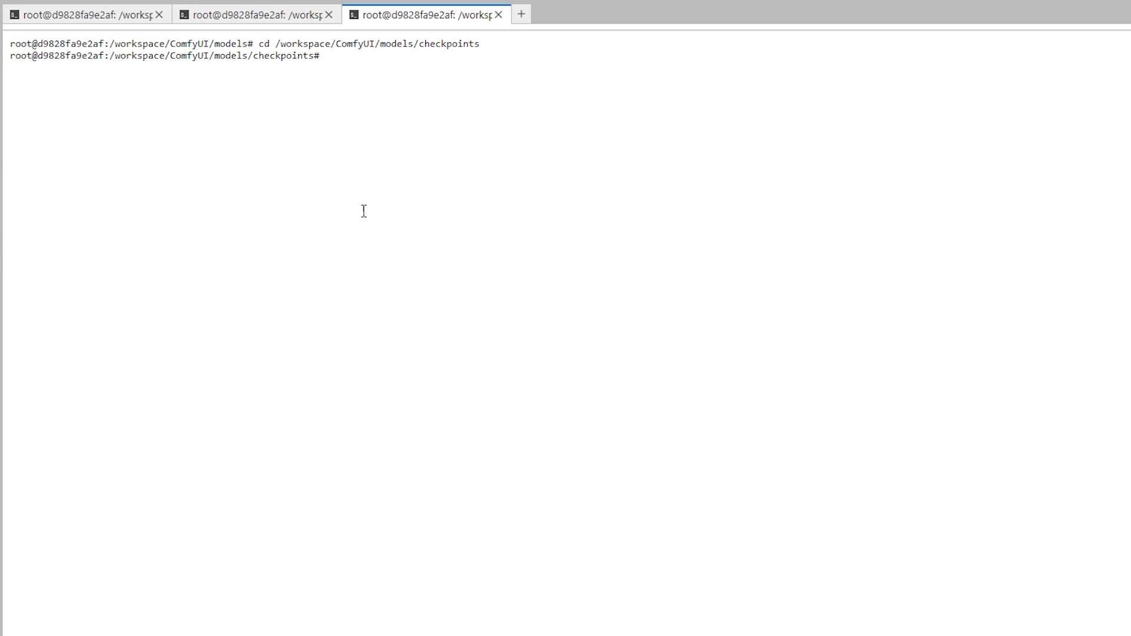
left_click_drag(324, 53, 11, 59)
left_click(266, 98)
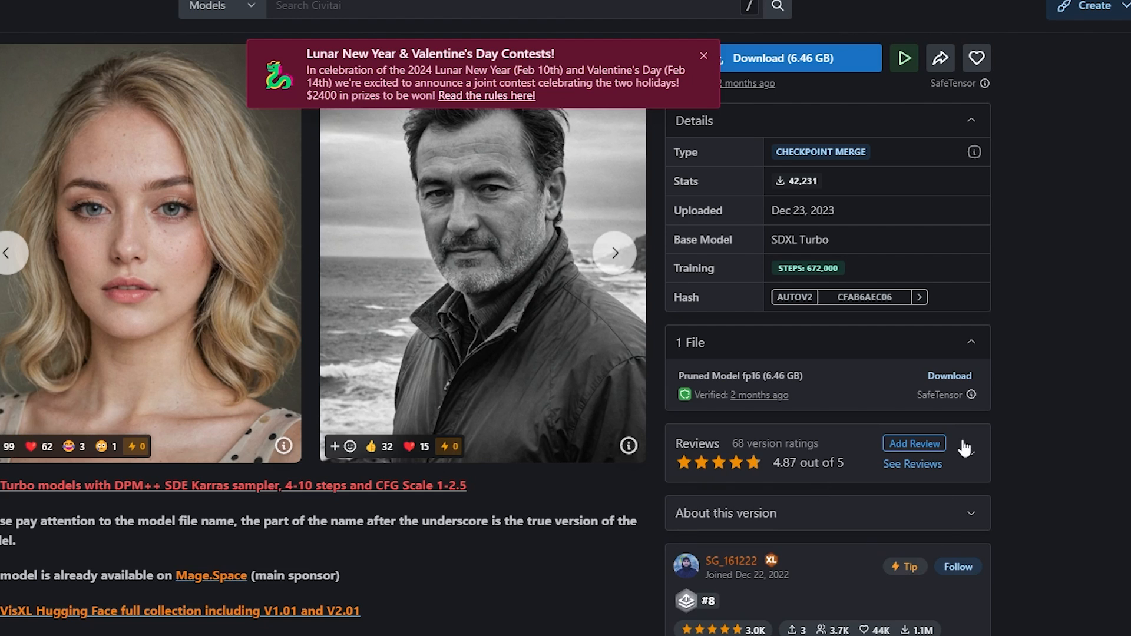
Copy the RealVisXL V3.0 Turbo fp16 download link from Civitai again and enter it in quotes after wget in the checkpoints terminal.
right_click(966, 380)
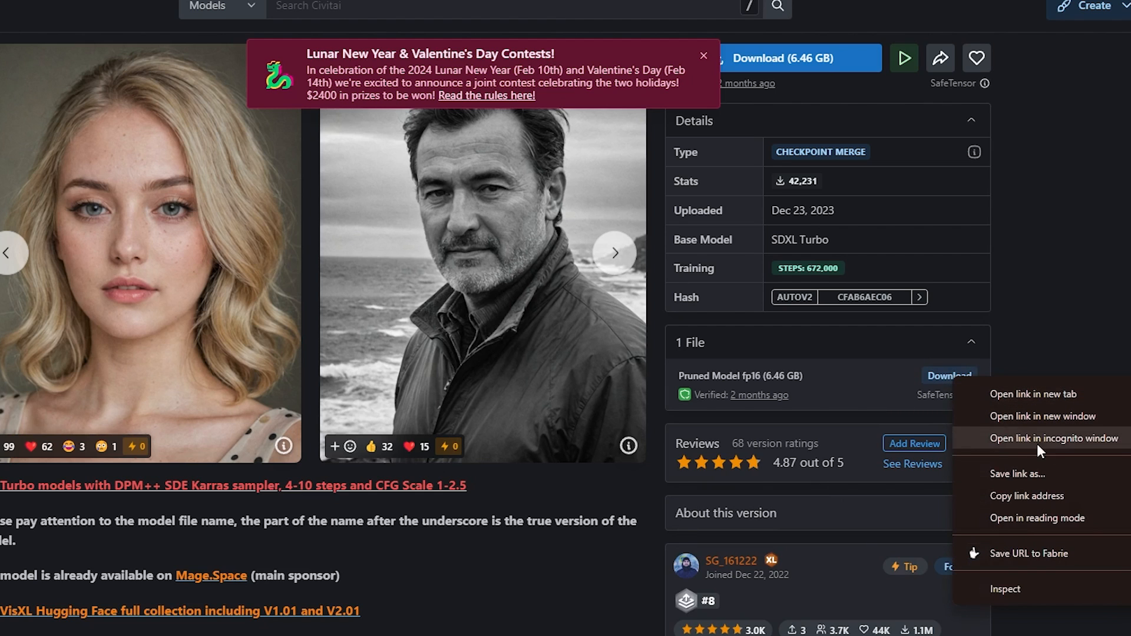
left_click(1060, 498)
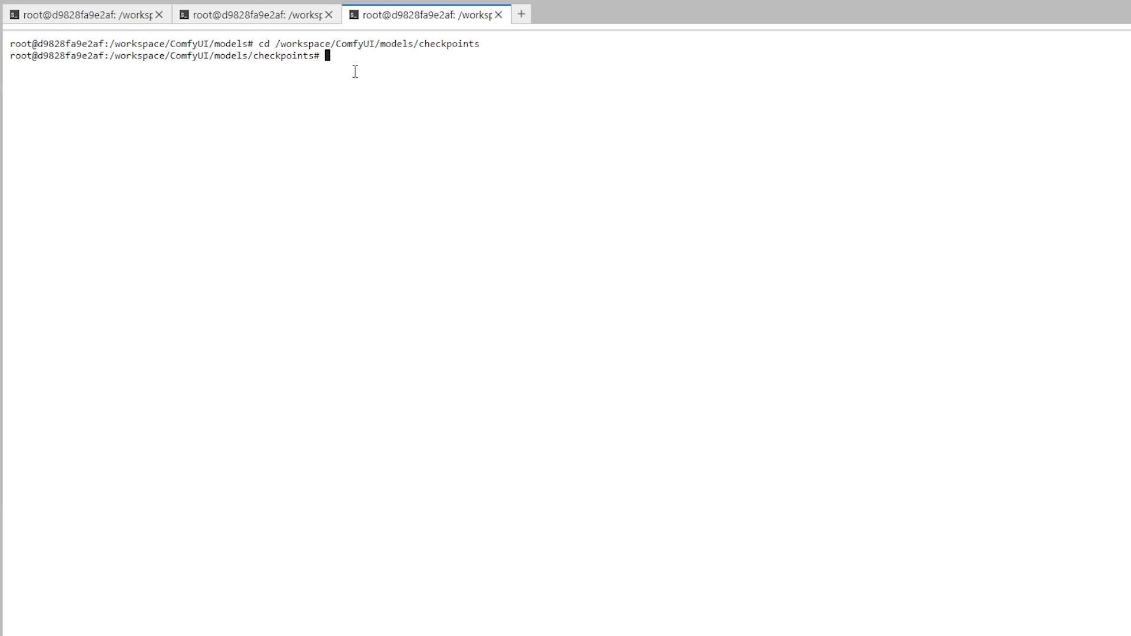
type("wget \"")
key("ctrl+v")
type("\"")
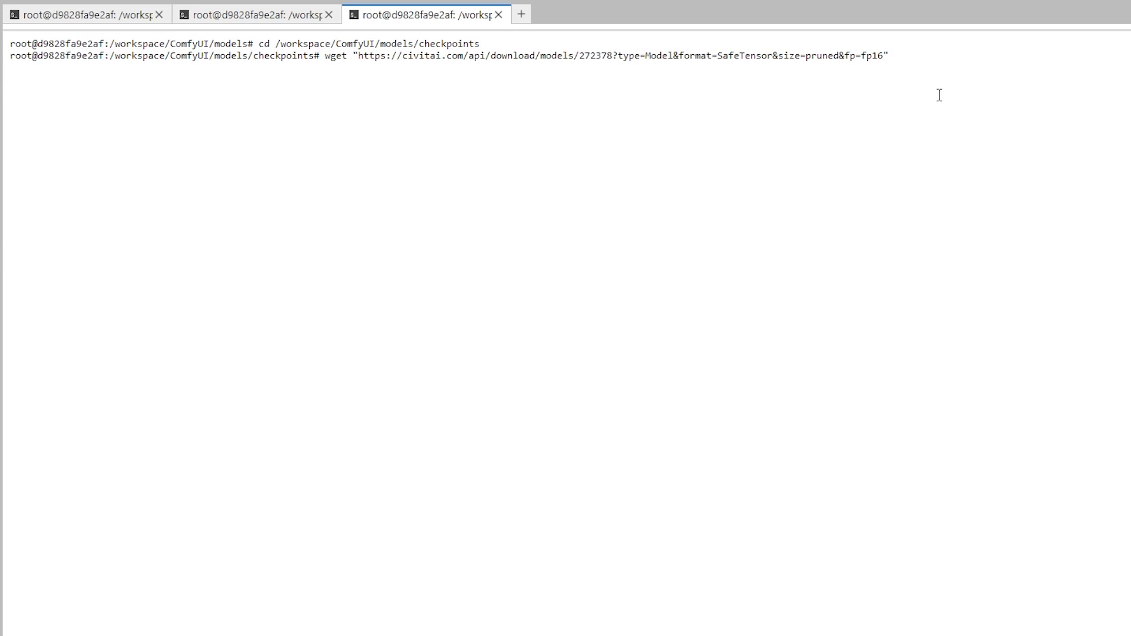
Extend the wget command with -O RealVisXL_Turbo.safetensors, reusing the model name from Civitai, and run the download.
type("-O")
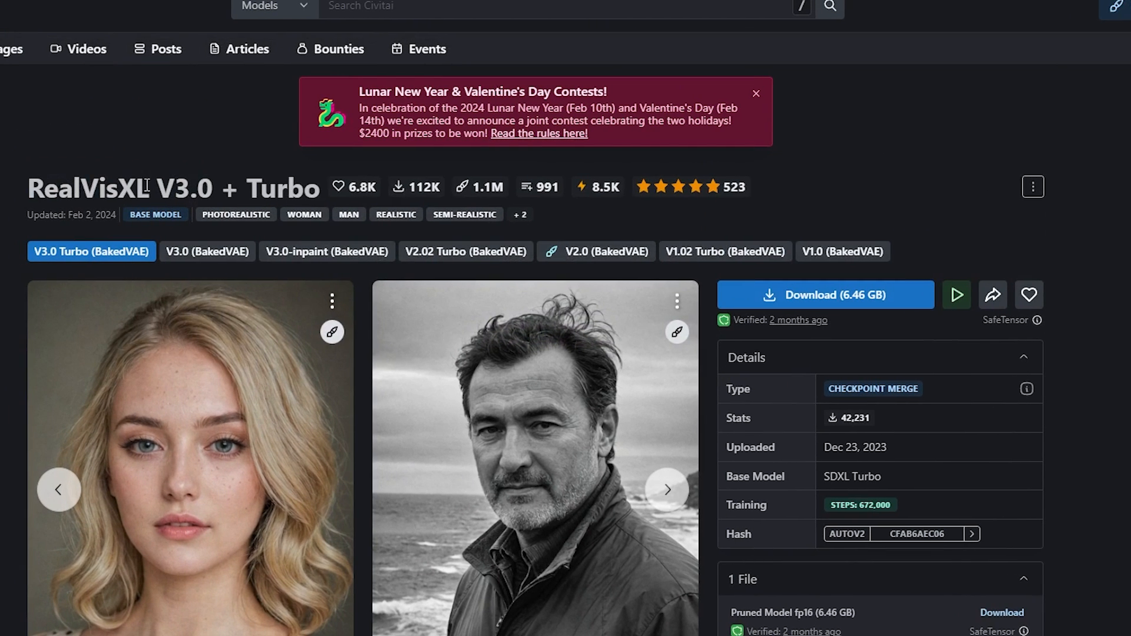
left_click_drag(149, 189, 31, 189)
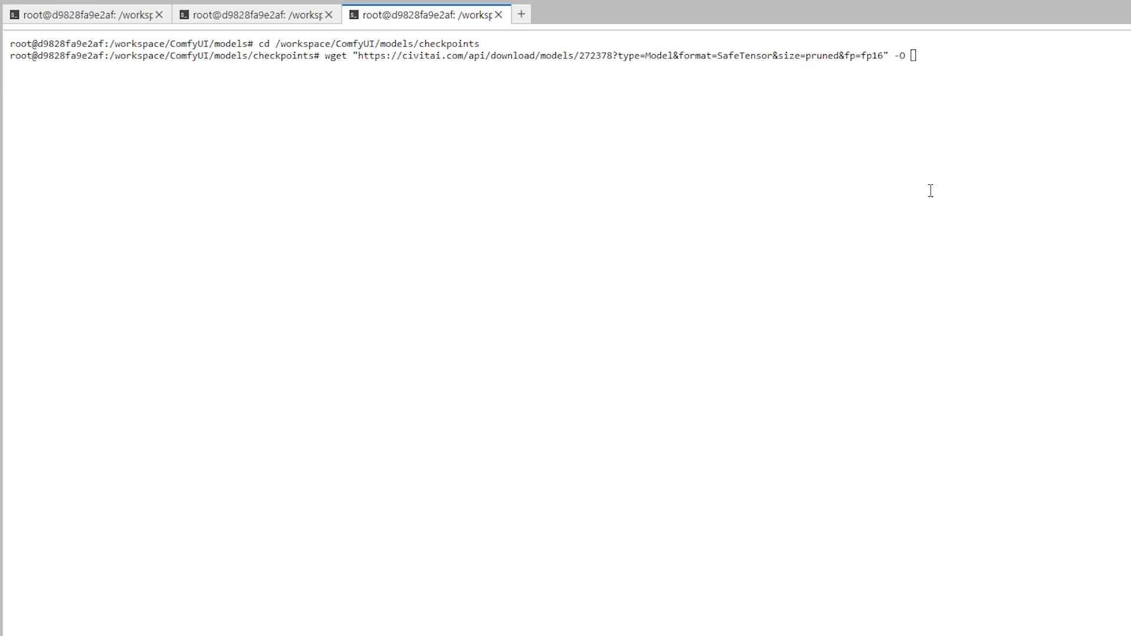
key("ctrl+v")
type("_Turbo_")
type("safetensors")
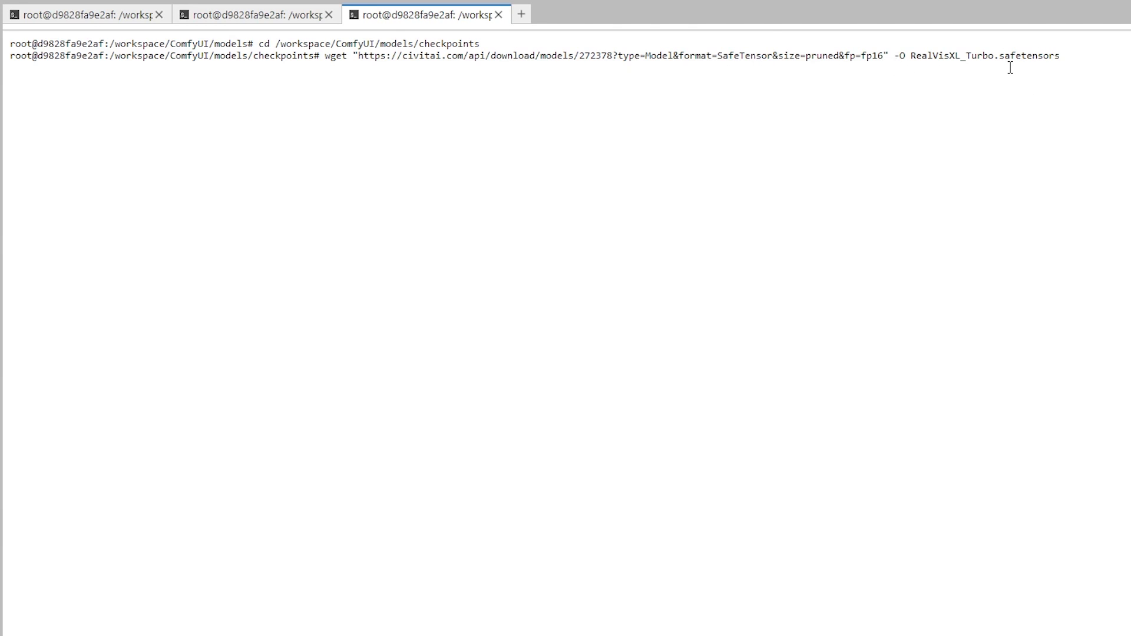
key("Return")
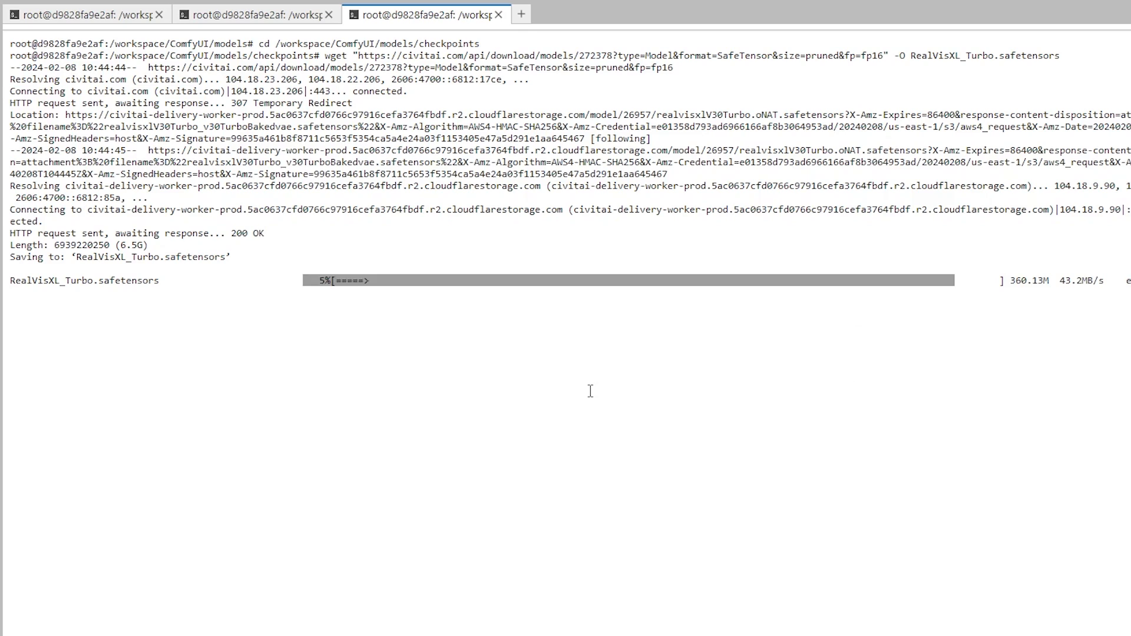
left_click_drag(76, 257, 227, 258)
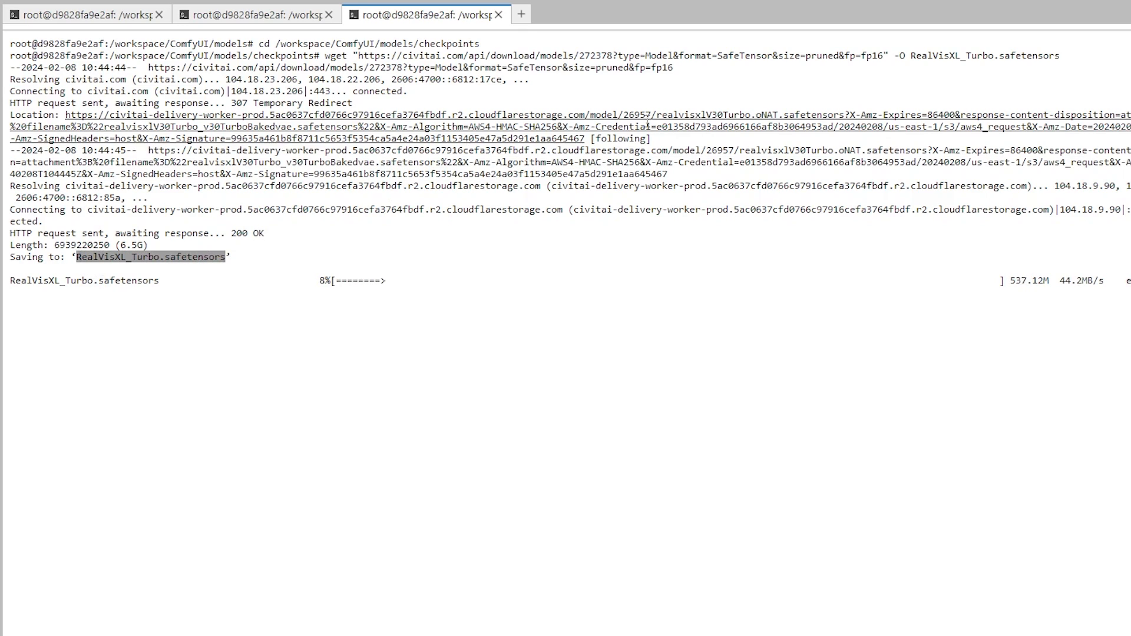
left_click(965, 317)
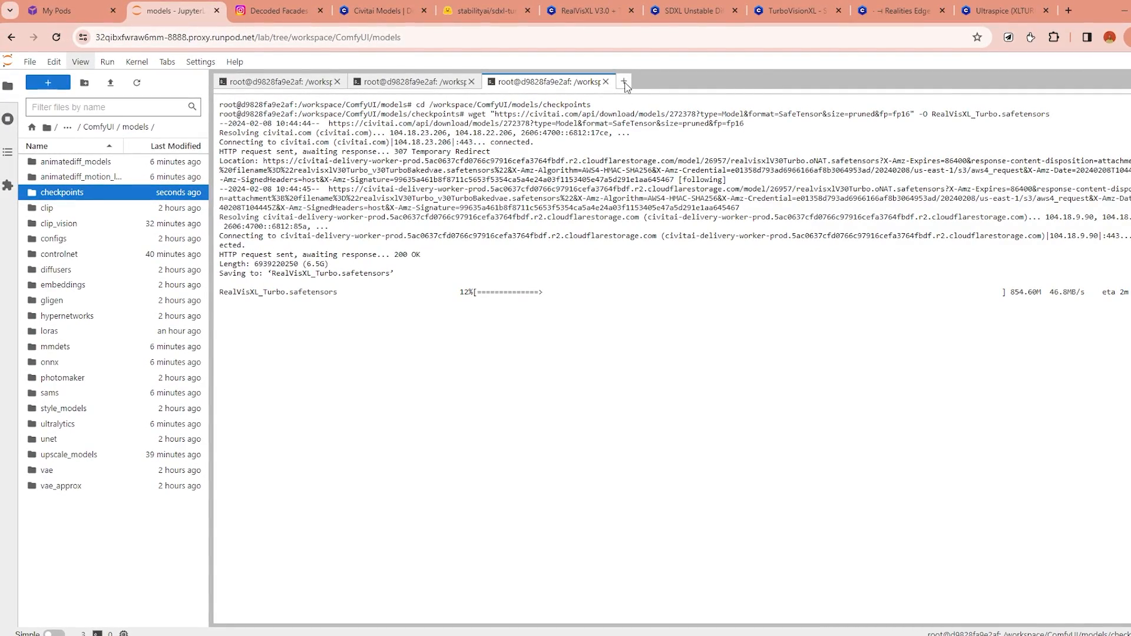
Open another terminal, change directory to /workspace/ComfyUI/models/checkpoints and list the model files with ls.
left_click(622, 80)
left_click(342, 436)
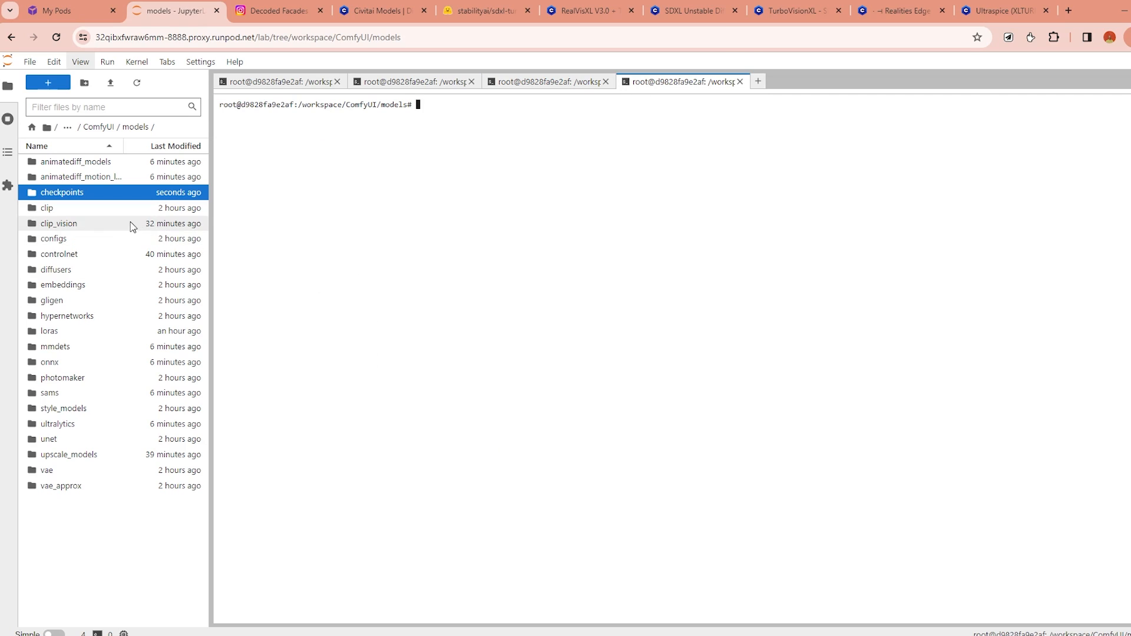
right_click(152, 208)
right_click(126, 192)
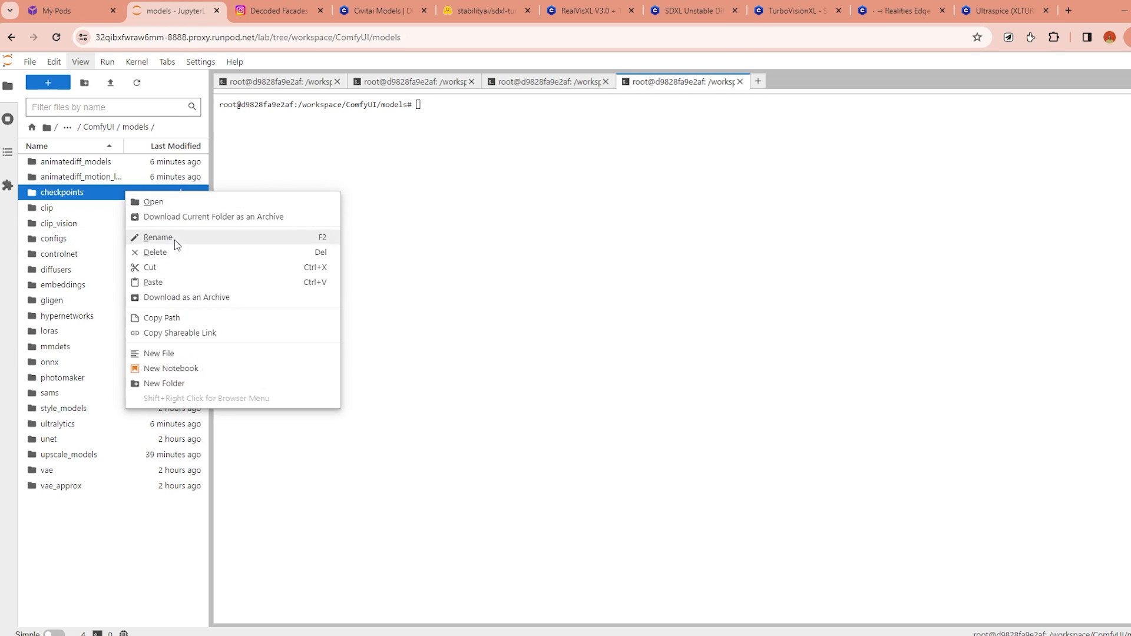
left_click(196, 323)
left_click(598, 198)
type("cd ")
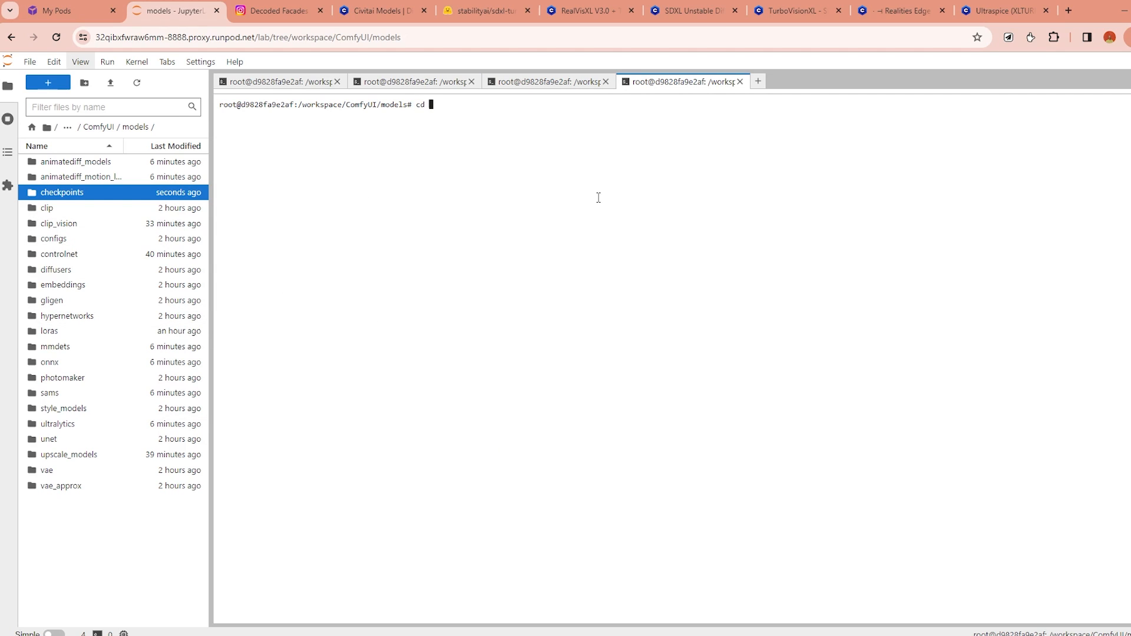
type("/")
key("ctrl+v")
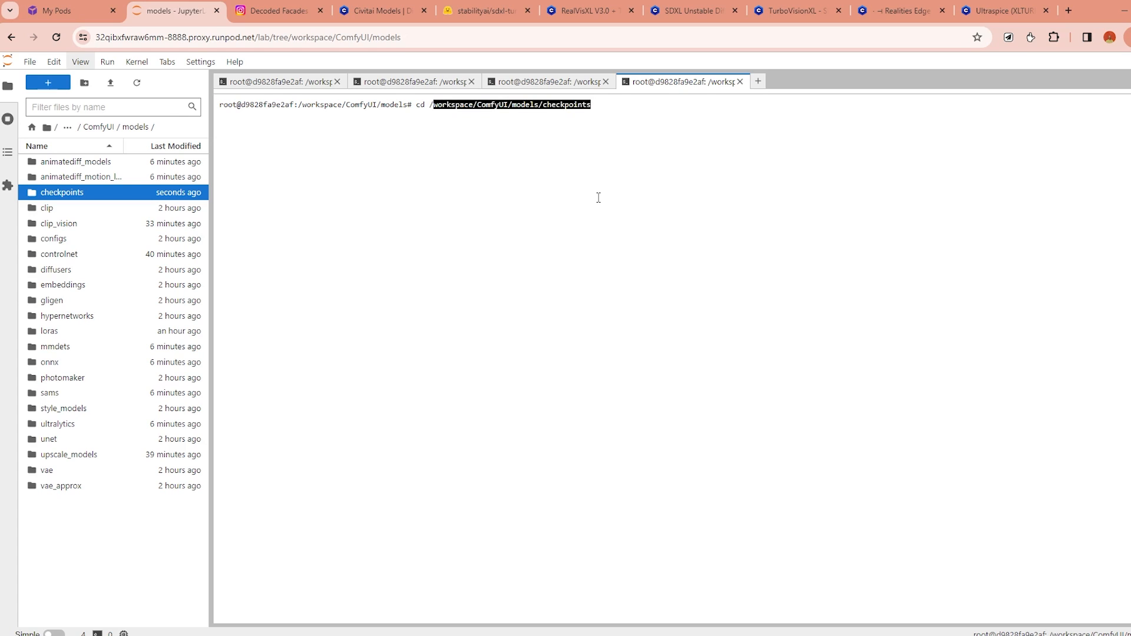
key("Return")
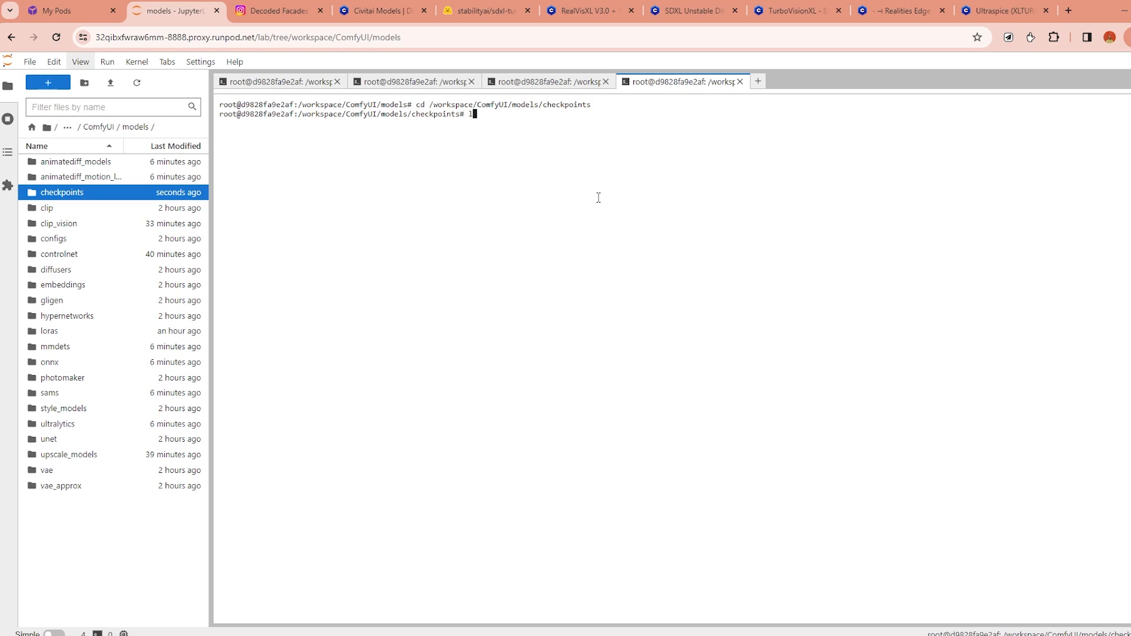
key("Return")
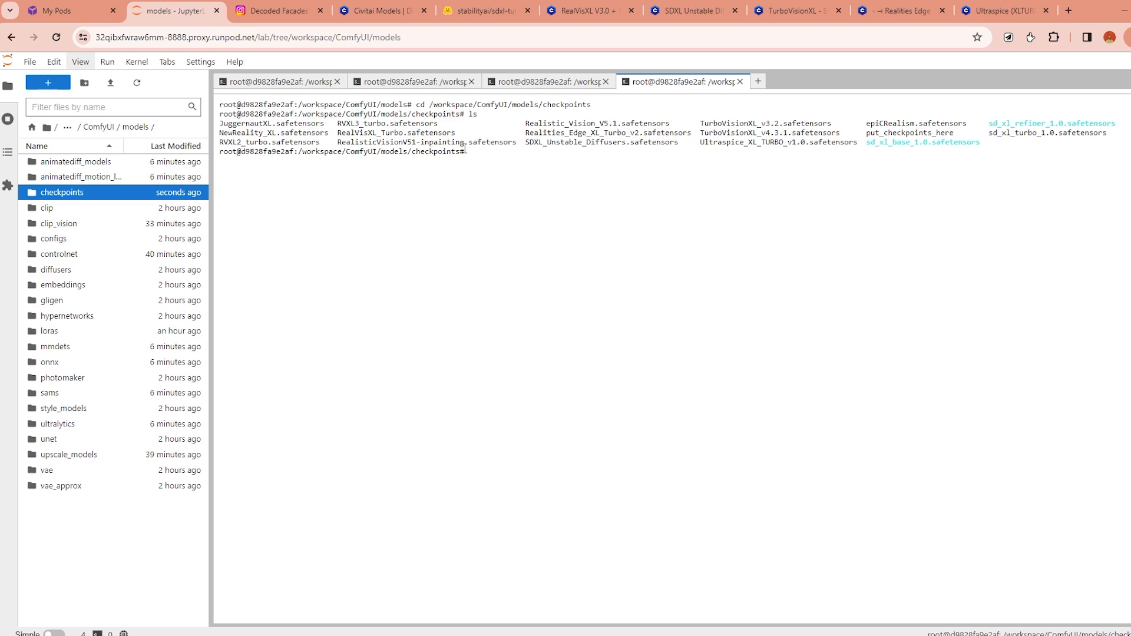
left_click_drag(236, 129, 768, 202)
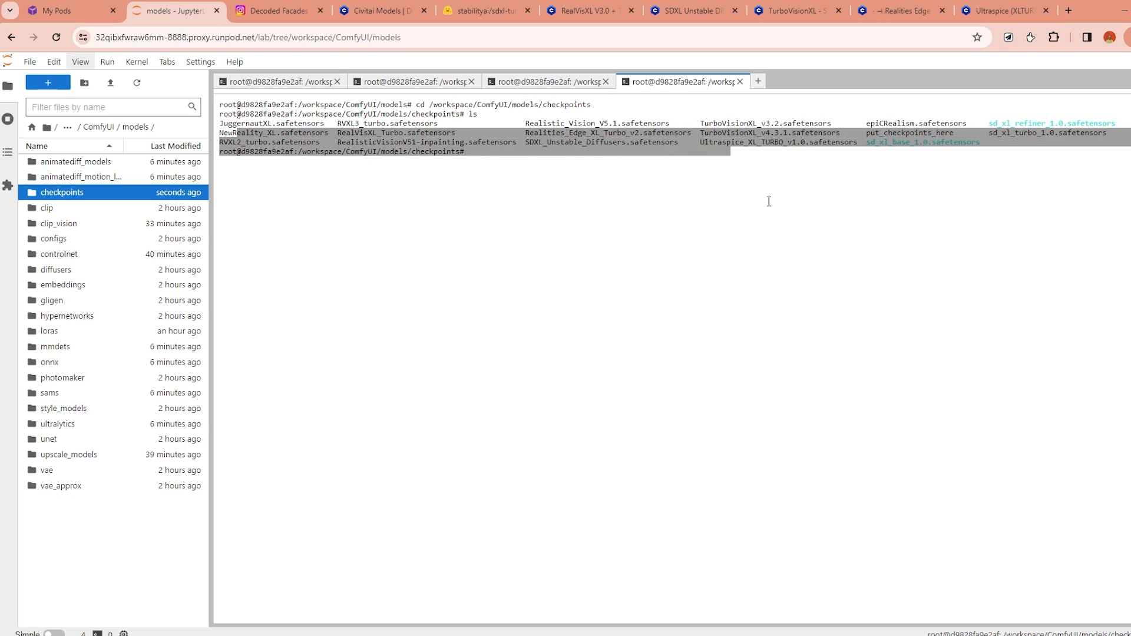
Check the GUI addresses at the end of the ComfyUI launch terminal and switch to the RunPod pods page.
left_click(398, 85)
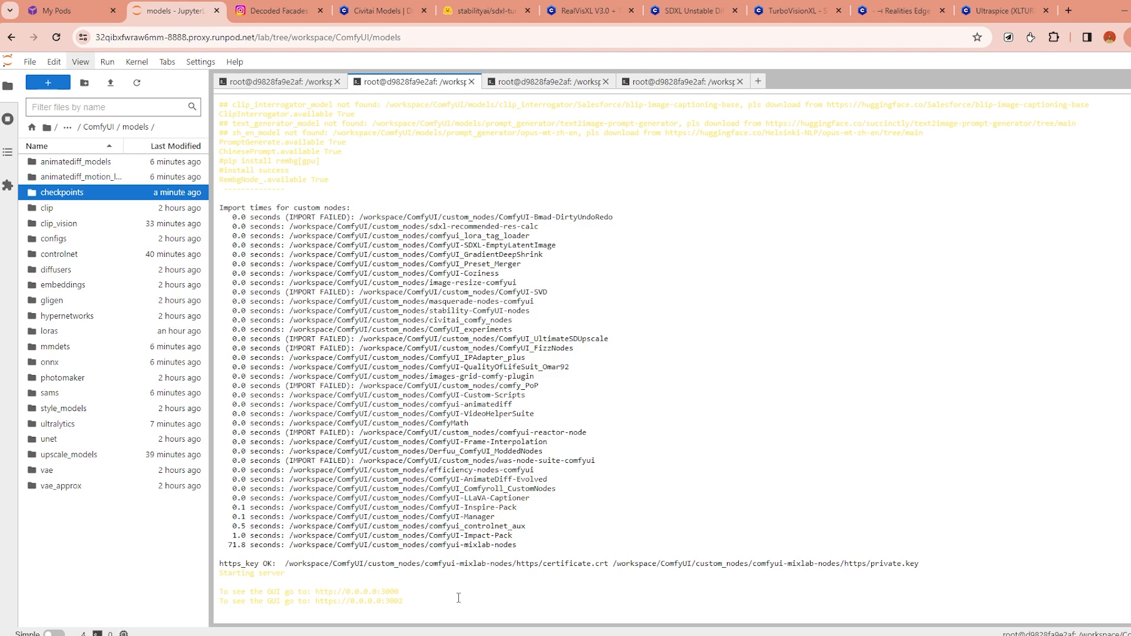
left_click_drag(458, 600, 218, 588)
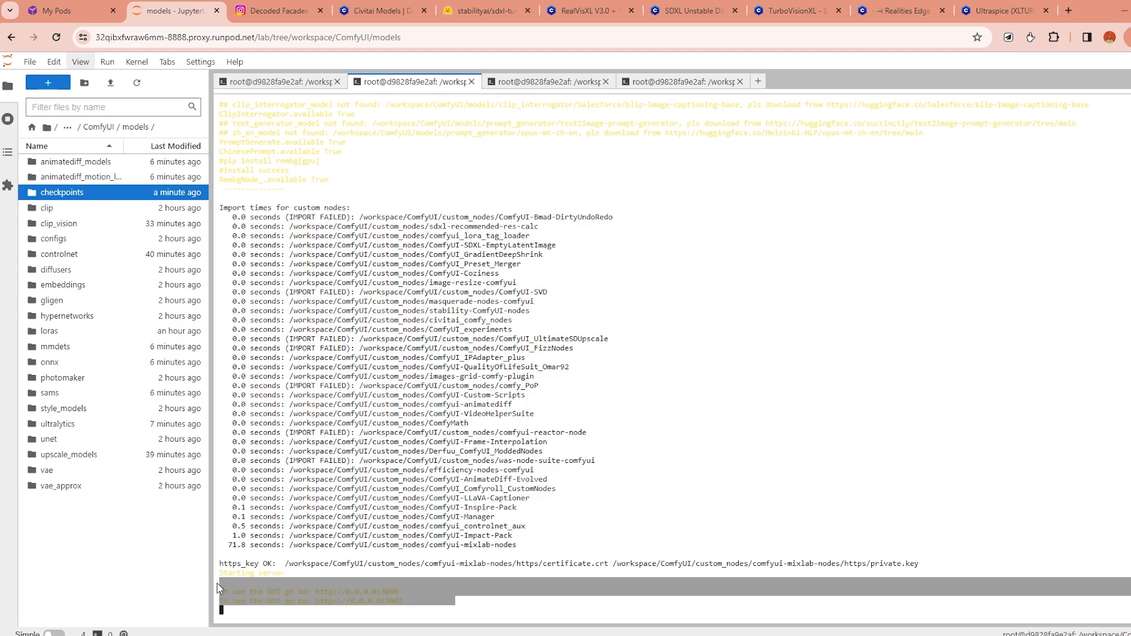
left_click(652, 572)
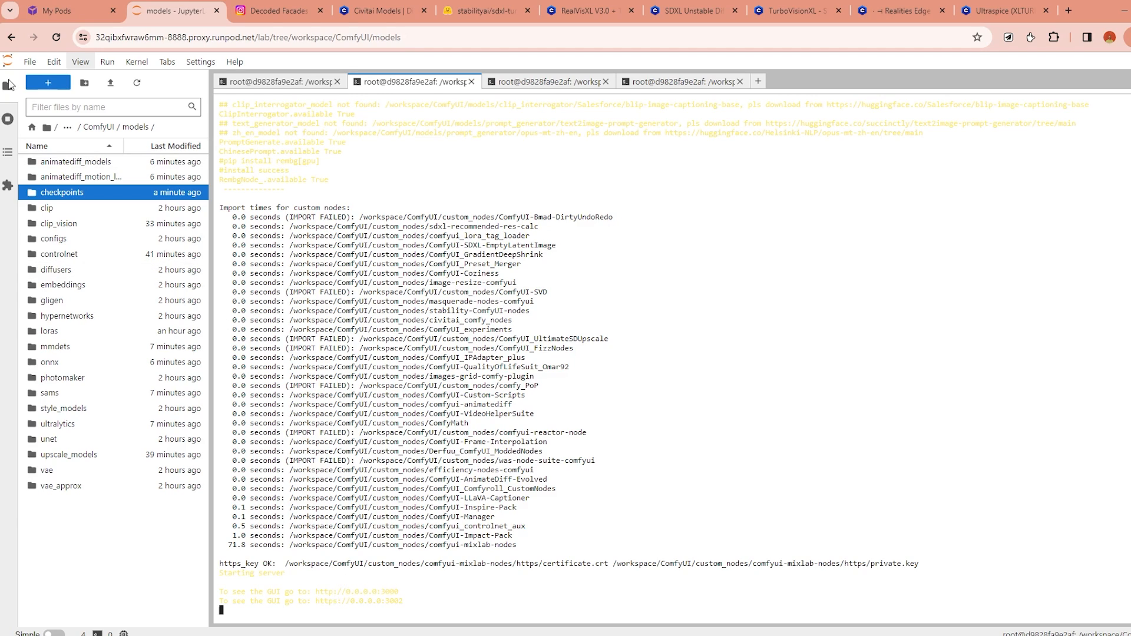
left_click(71, 11)
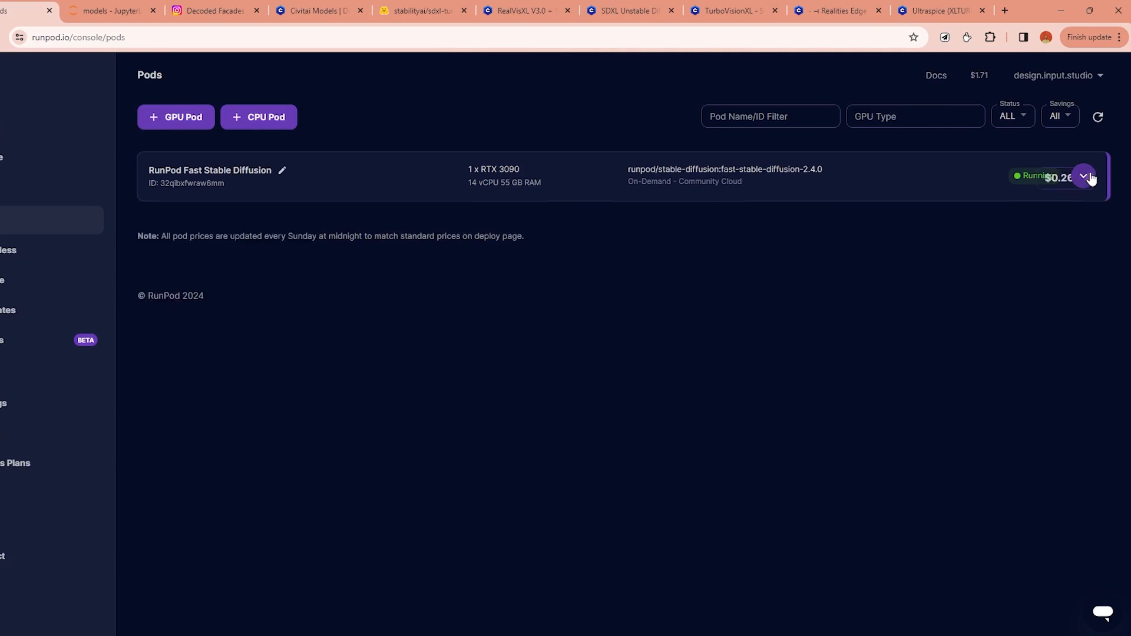
Open the RunPod Fast Stable Diffusion pod's connection options and connect to its HTTP service on port 3001.
left_click(1113, 170)
left_click(337, 383)
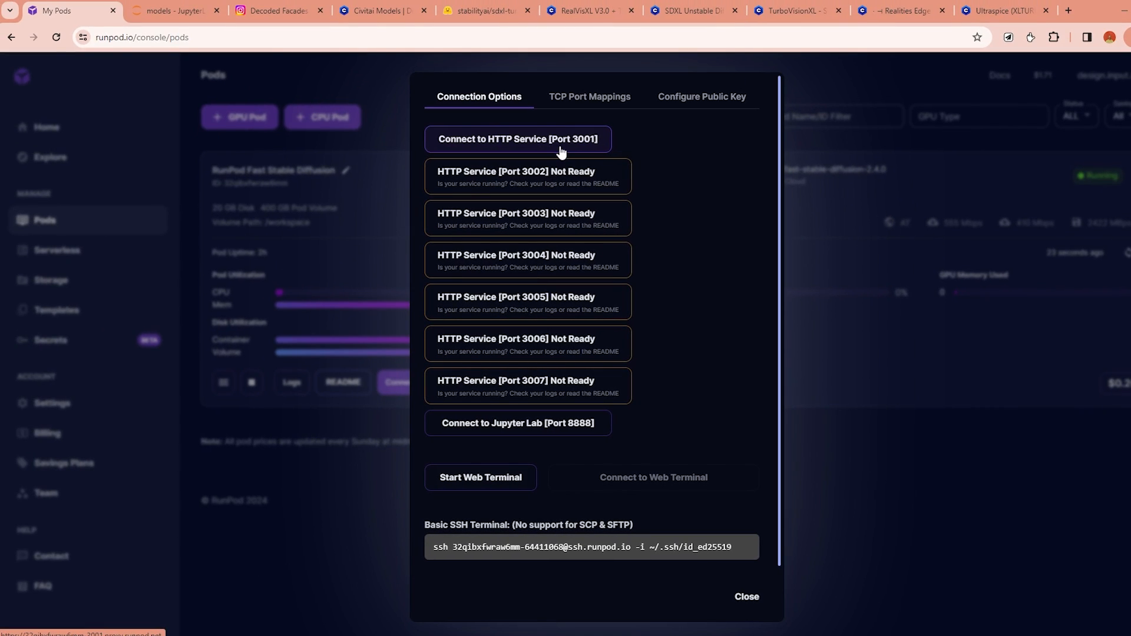
left_click(560, 152)
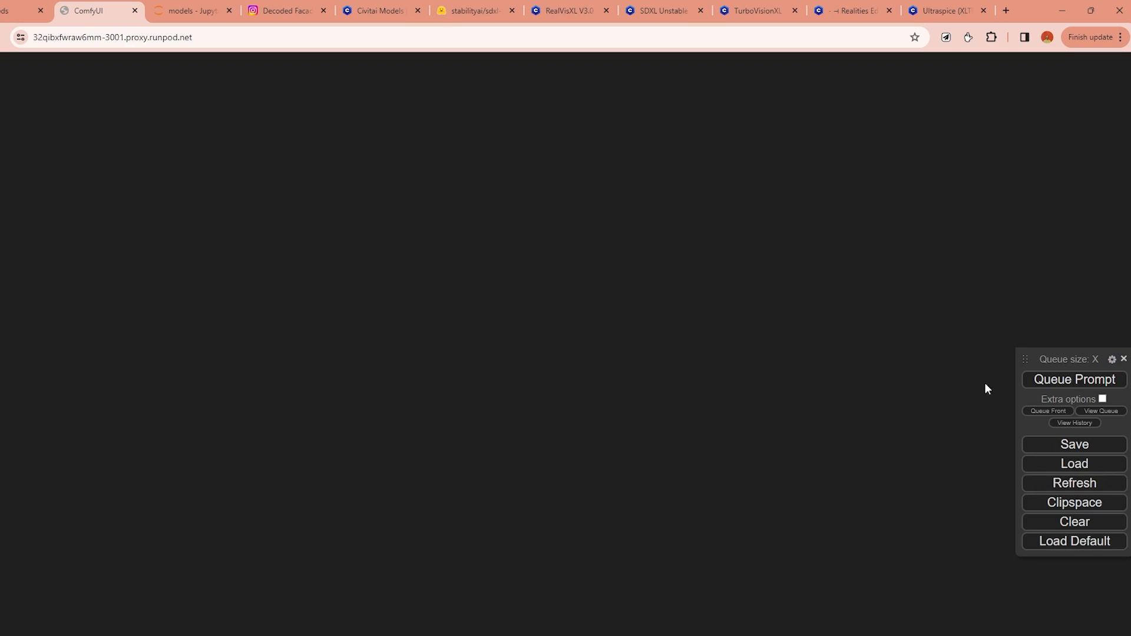
left_click_drag(1024, 359, 910, 283)
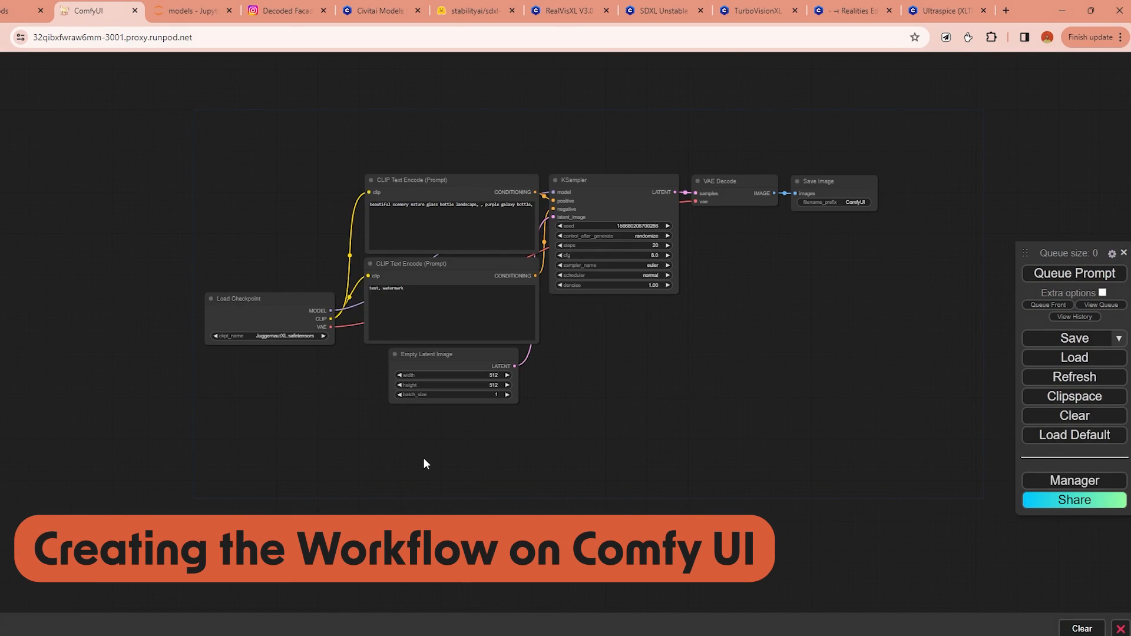
Select the Load Checkpoint node in the default ComfyUI workflow and queue the prompt to generate a test image.
left_click_drag(353, 392, 322, 429)
scroll(345, 411, "up", 1)
scroll(249, 411, "up", 4)
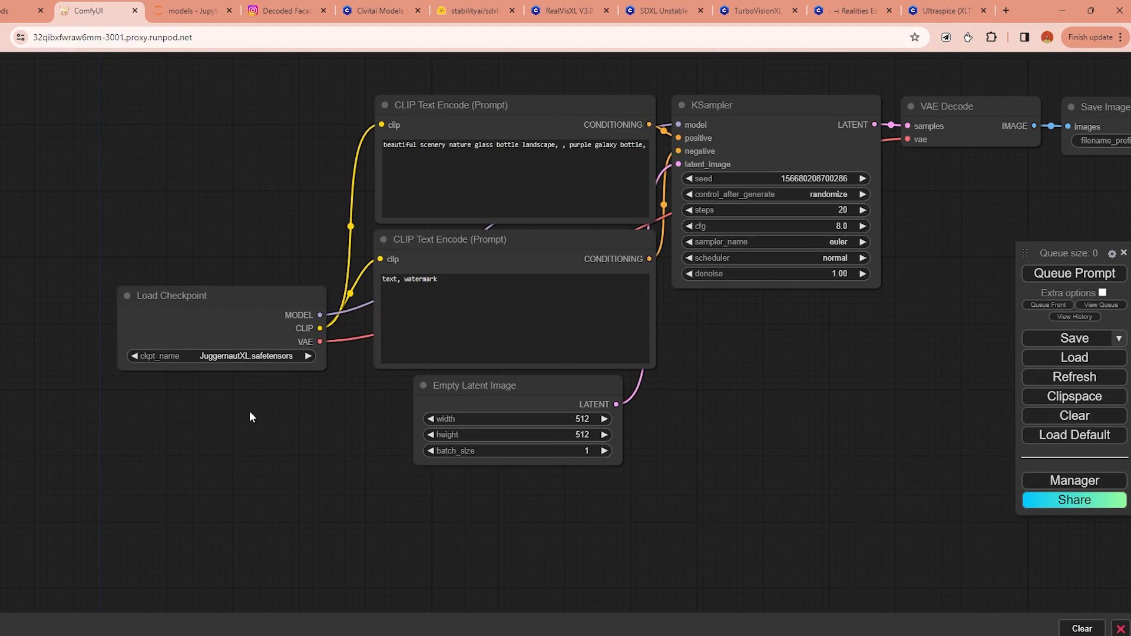
left_click(244, 353)
scroll(261, 362, "down", 3)
left_click(1075, 273)
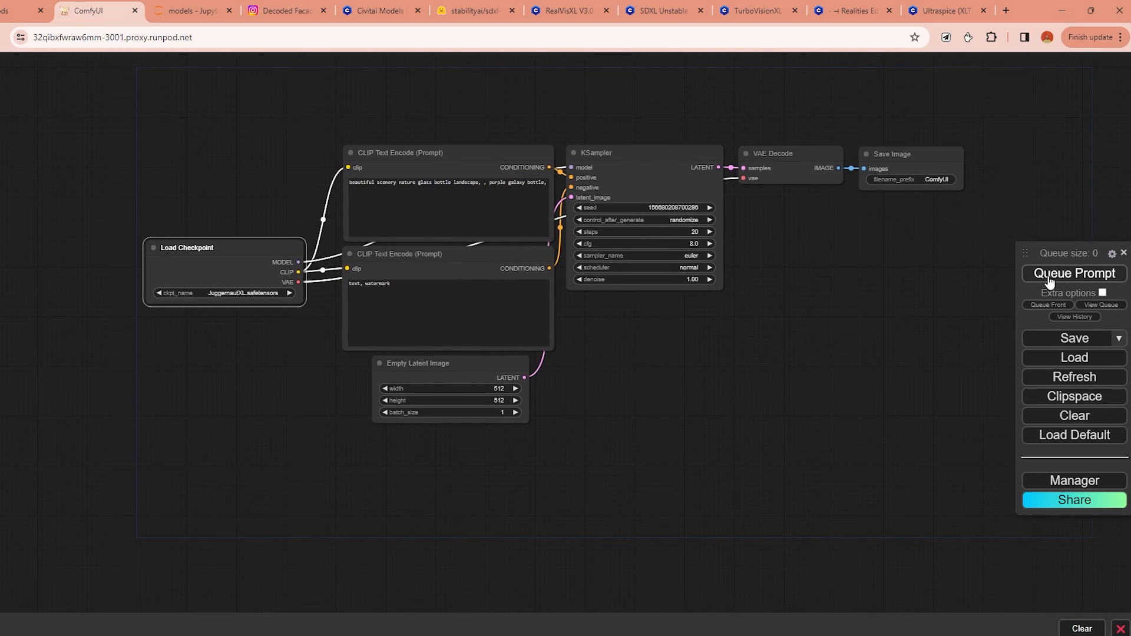
Enlarge the Save Image node to show a bigger preview of the generated picture and close the image feed.
left_click_drag(798, 370, 647, 365)
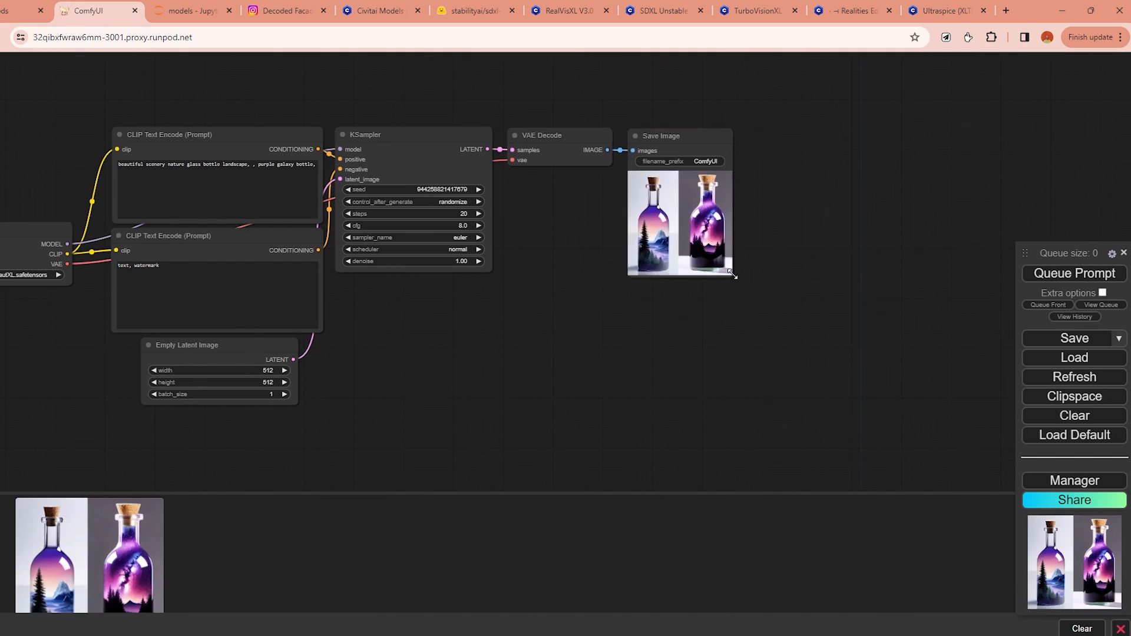
left_click_drag(734, 276, 895, 430)
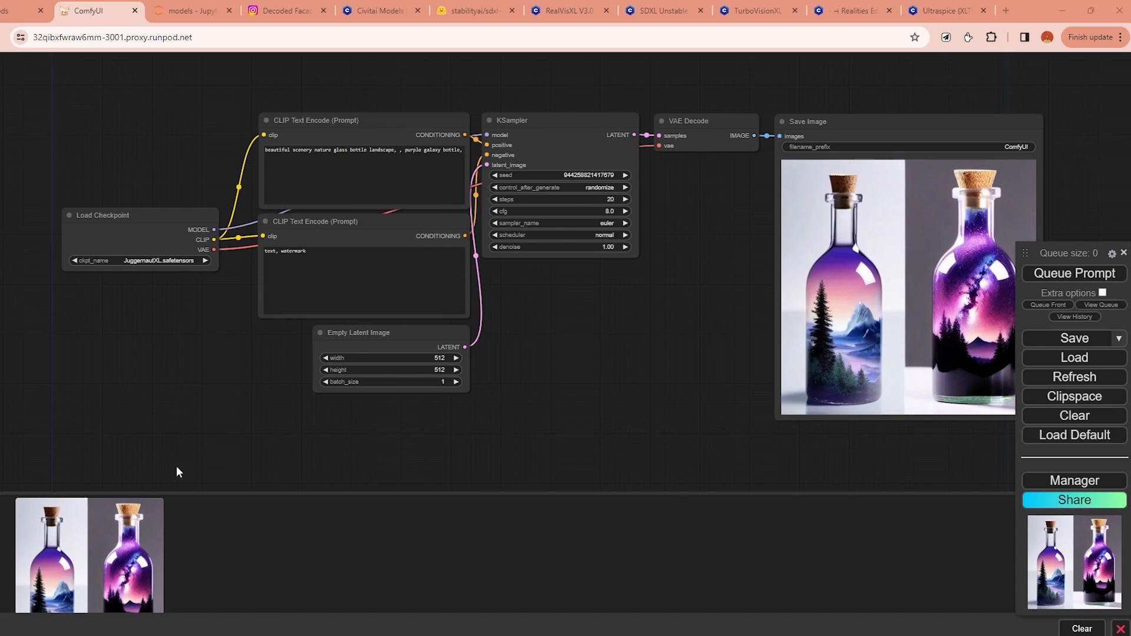
left_click(1120, 628)
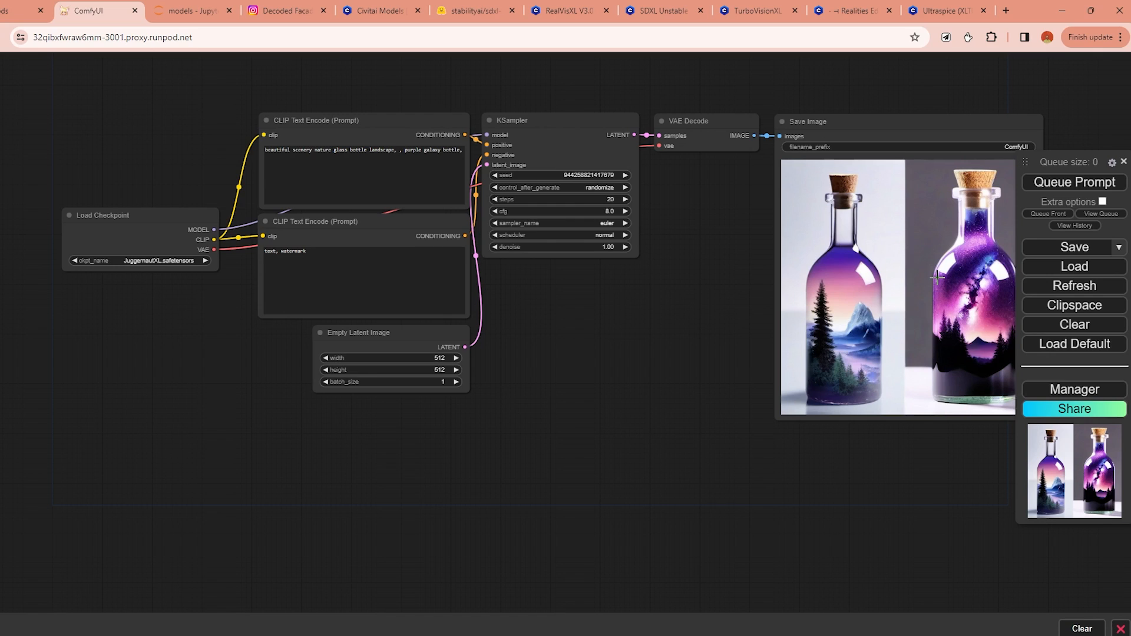
Load the prepared workflow file onto the ComfyUI canvas in place of the default workflow and look over its node graph.
scroll(603, 411, "down", 2)
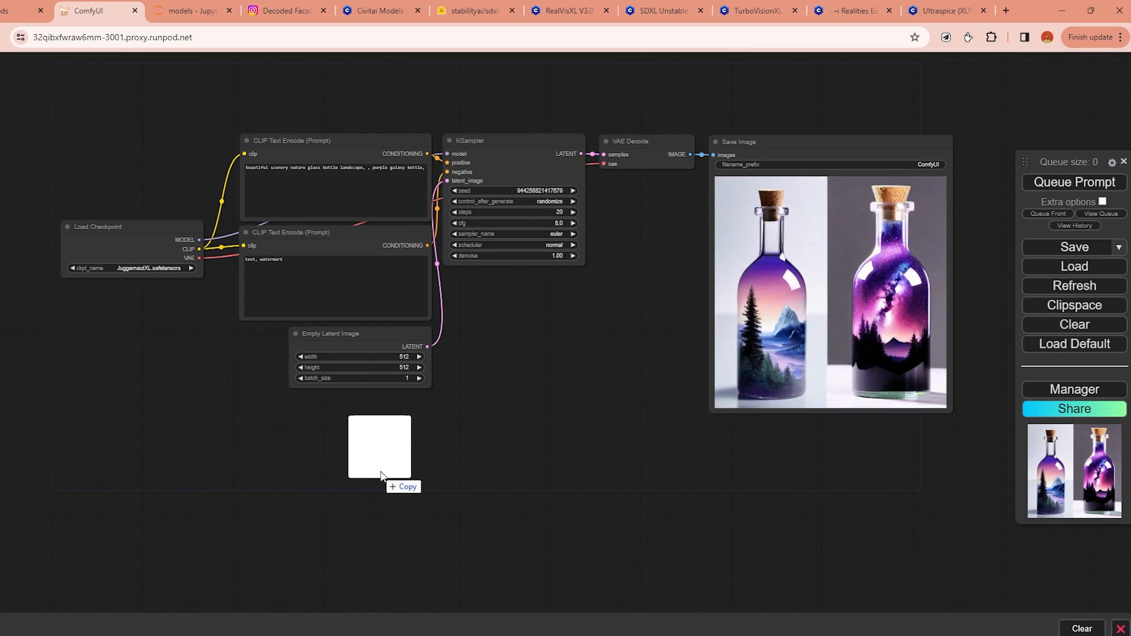
left_click_drag(379, 474, 602, 333)
left_click_drag(552, 394, 608, 324)
scroll(596, 390, "down", 4)
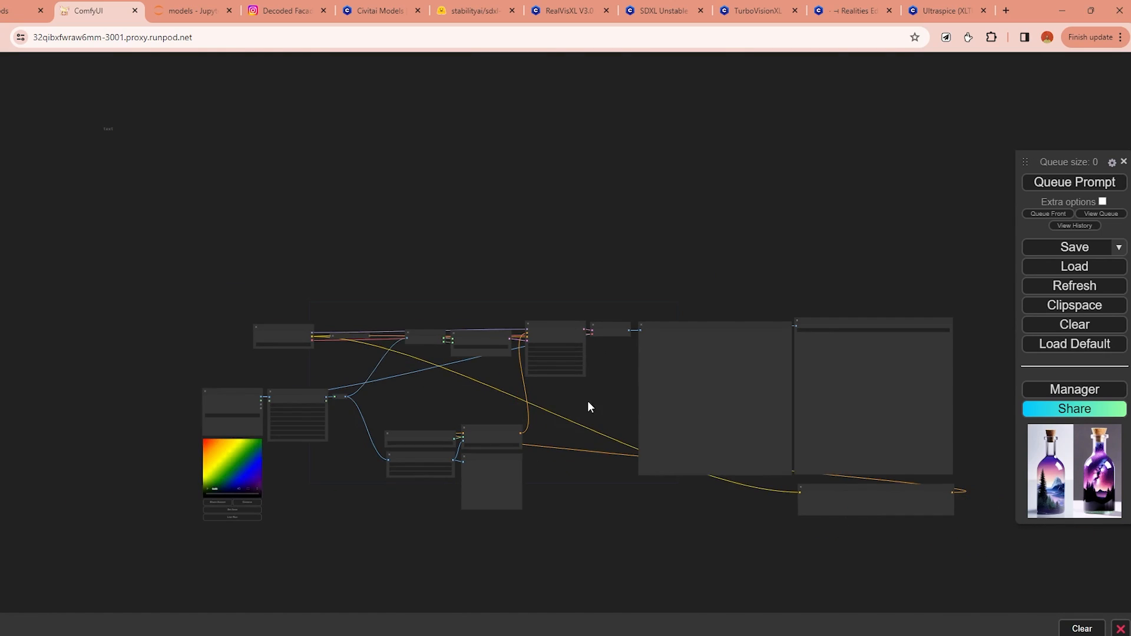
left_click_drag(588, 401, 516, 339)
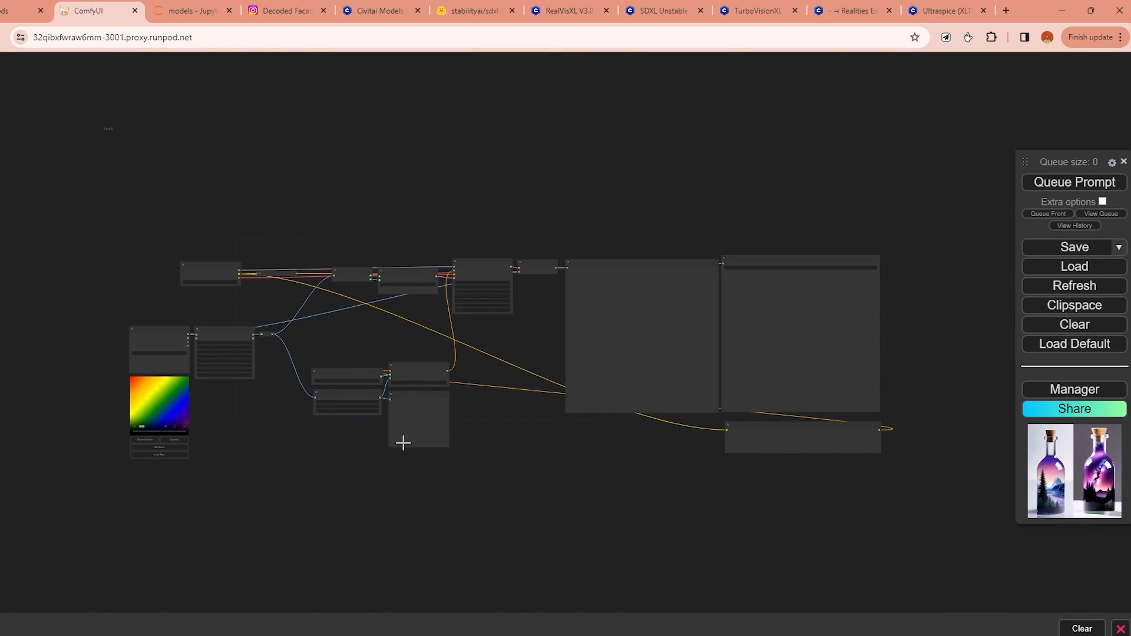
scroll(360, 465, "up", 3)
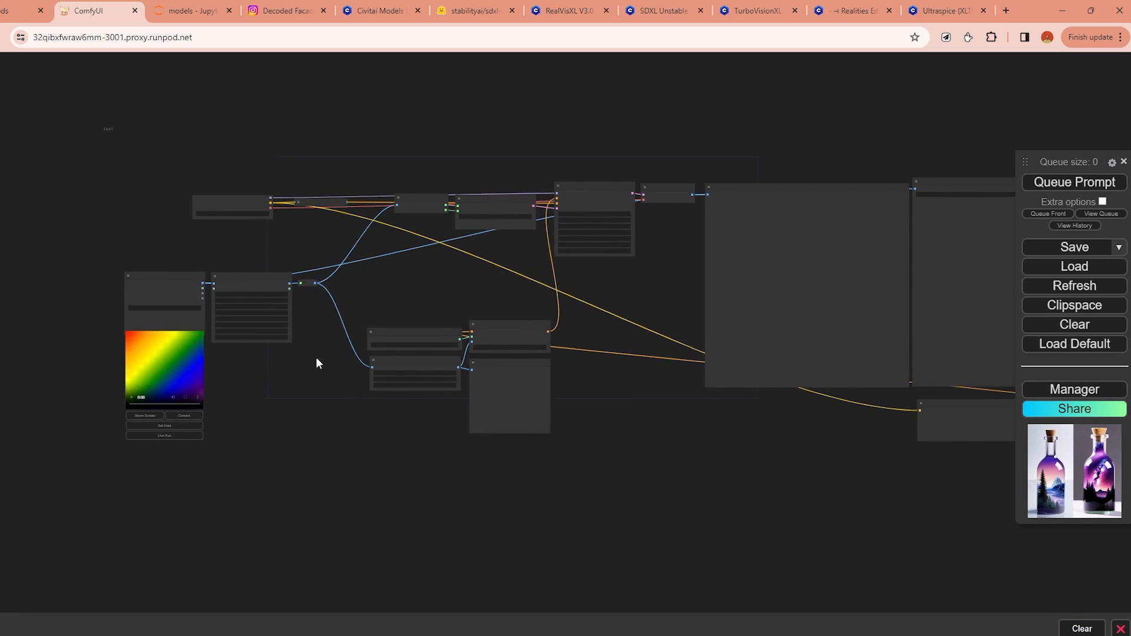
left_click_drag(419, 264, 425, 277)
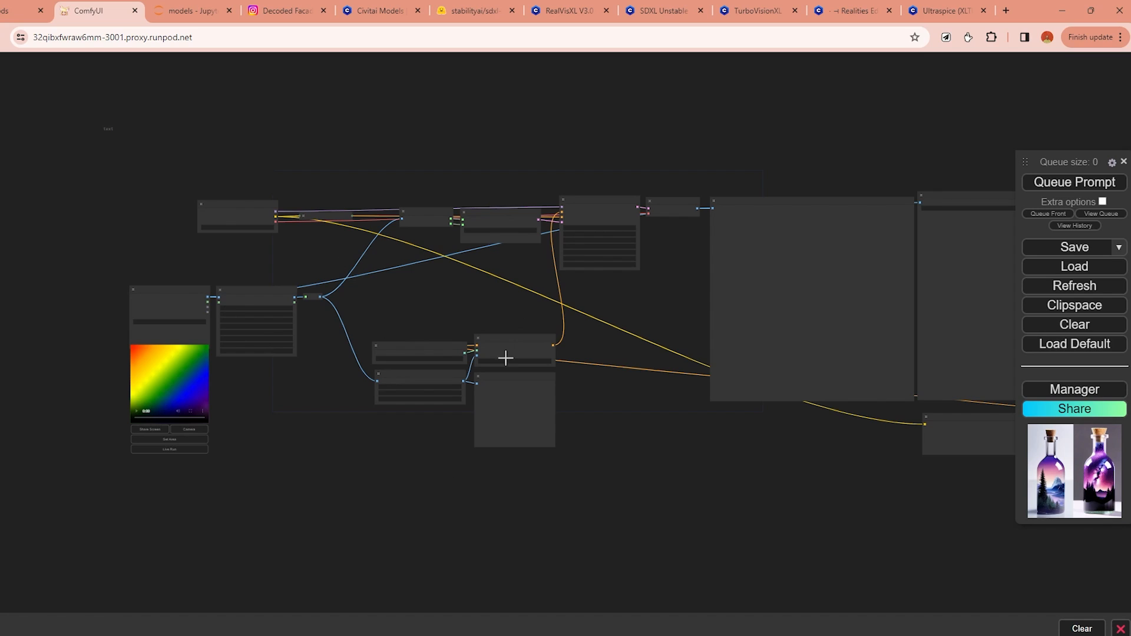
mouse_move(442, 310)
left_mouse_down()
mouse_move(478, 314)
mouse_move(439, 331)
left_mouse_up()
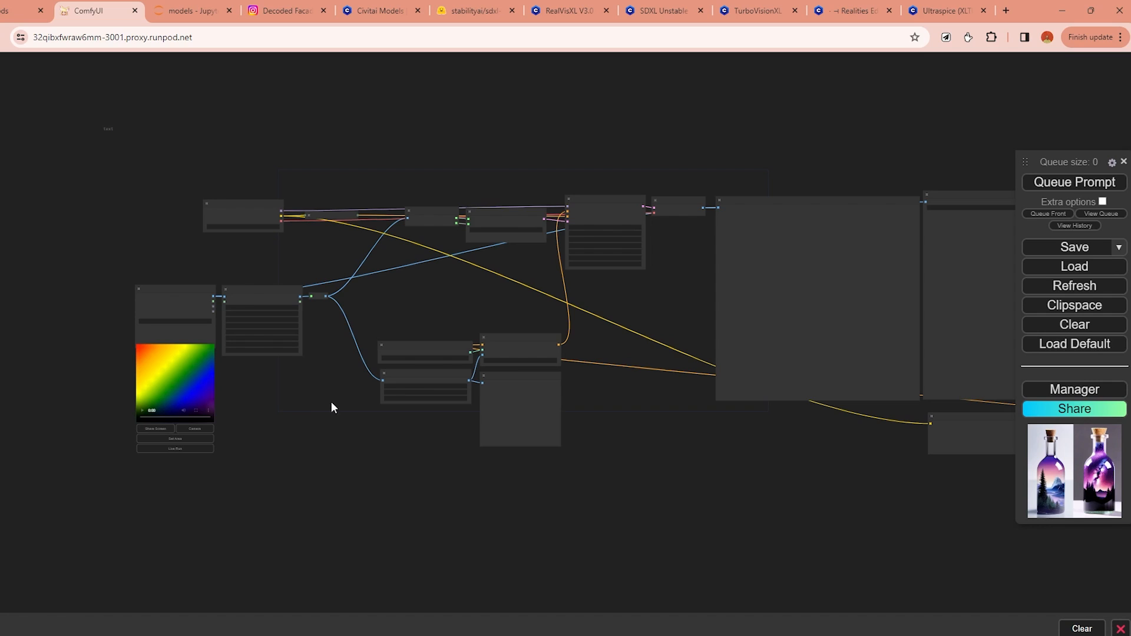
left_click_drag(654, 488, 557, 457)
left_click_drag(511, 347, 542, 380)
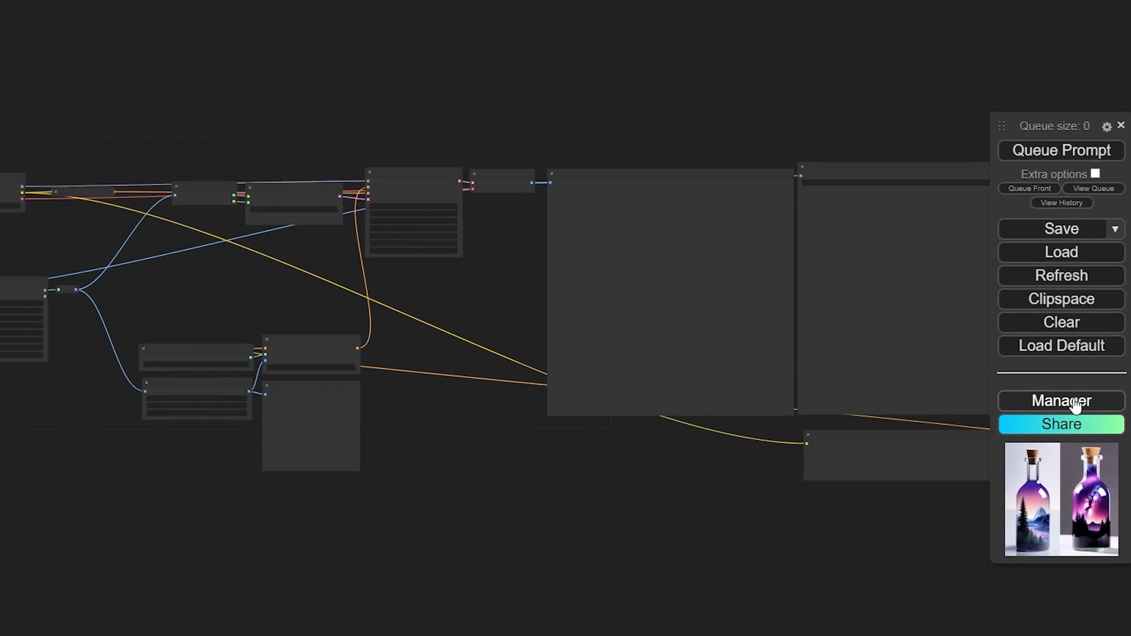
Check which missing custom nodes ComfyUI Manager offers for the loaded workflow, and close the list and the manager.
left_click(1073, 403)
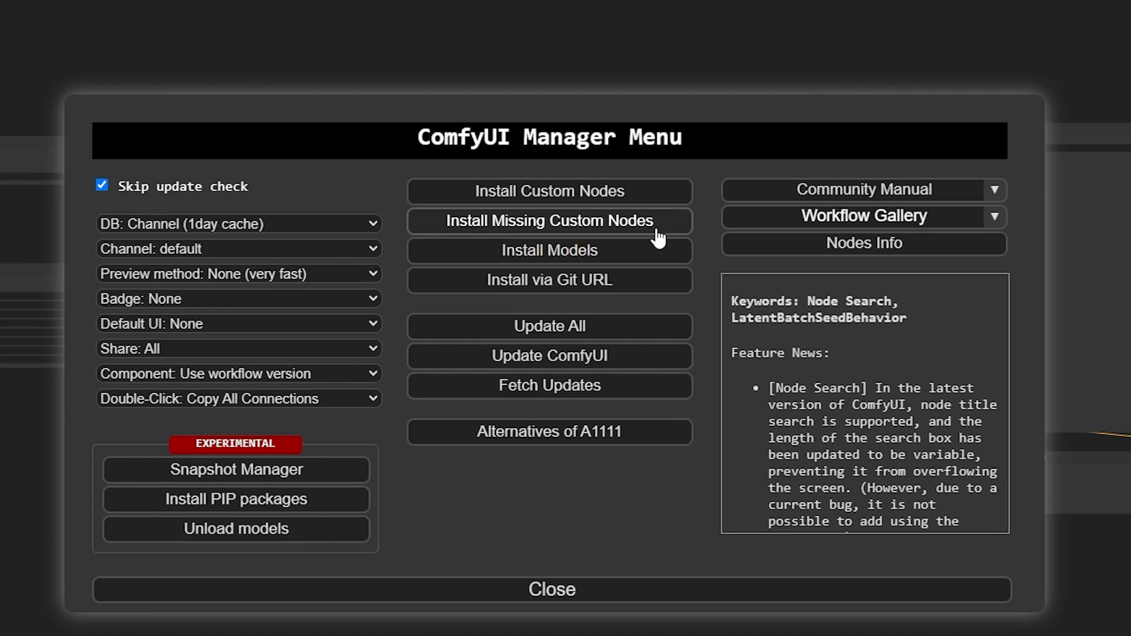
left_click(527, 228)
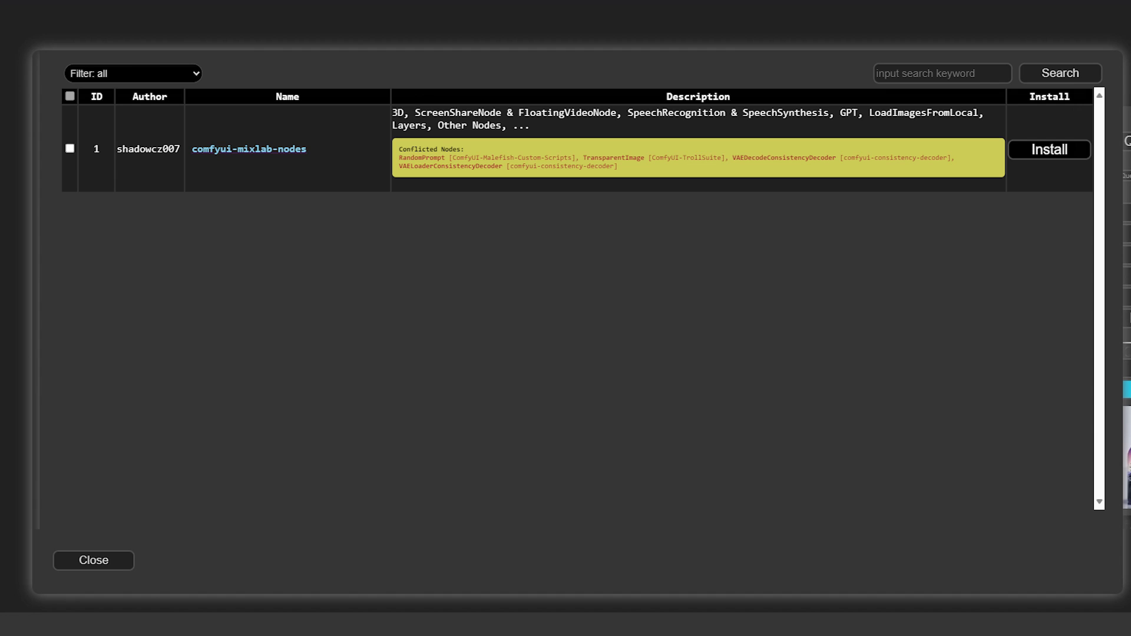
left_click(112, 564)
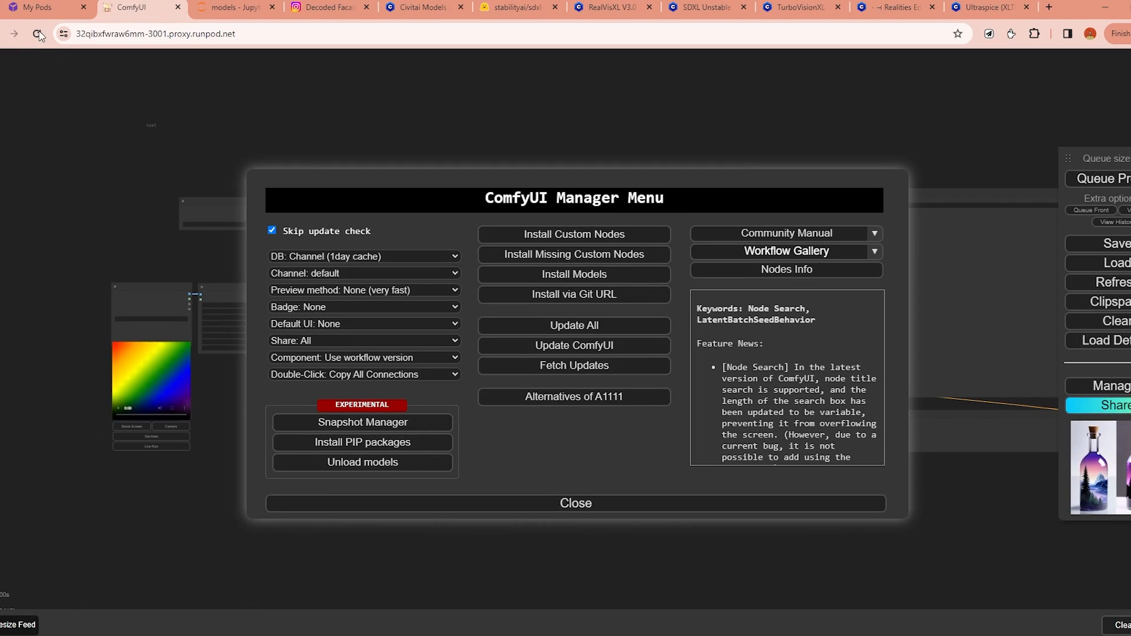
left_click(441, 507)
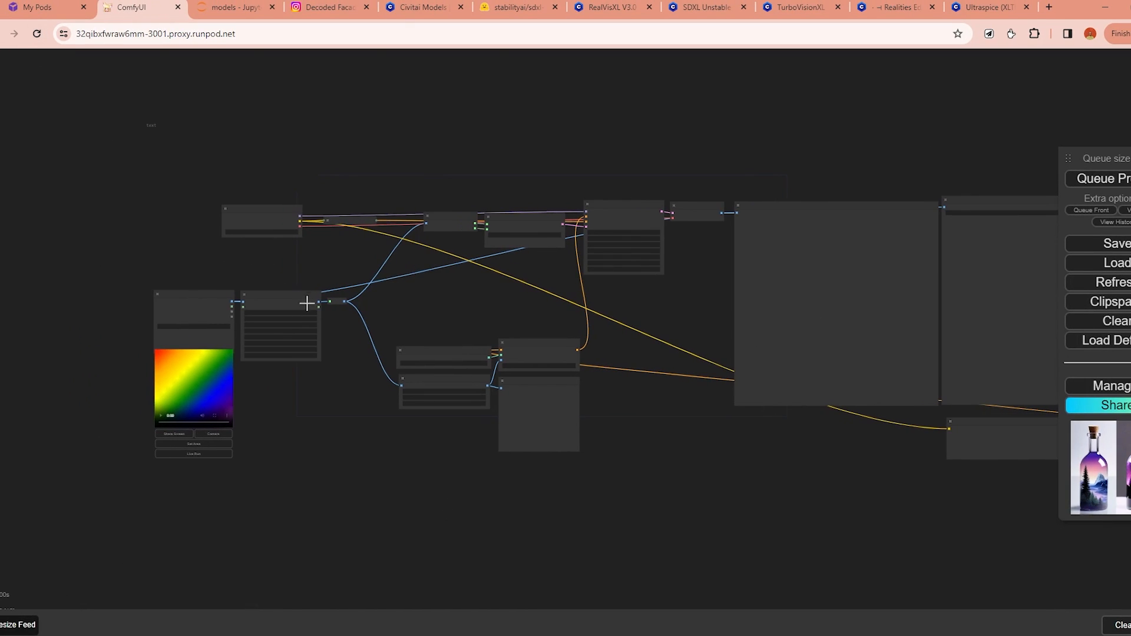
Recheck ComfyUI Manager's missing custom nodes list for the workflow and return to the canvas.
left_click_drag(457, 316, 474, 324)
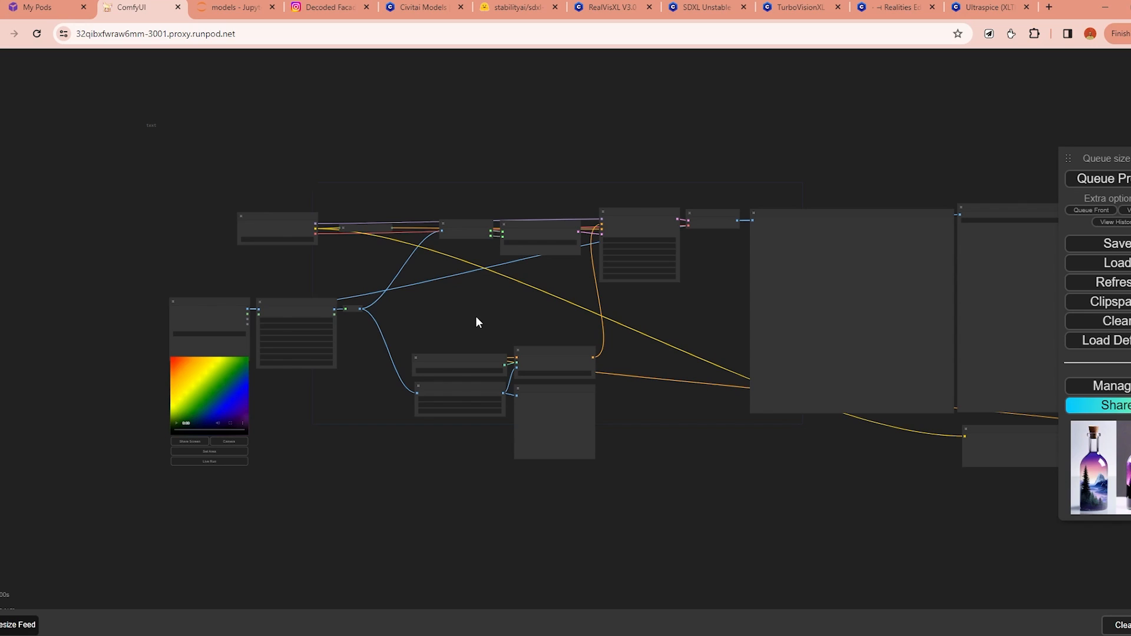
left_click(1103, 386)
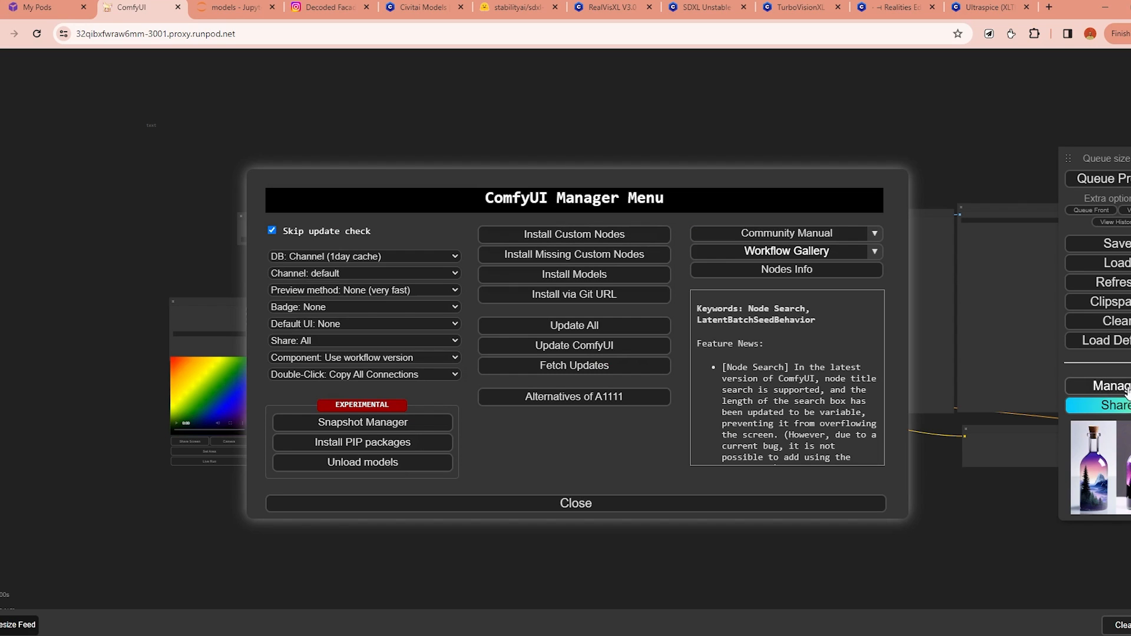
left_click(619, 264)
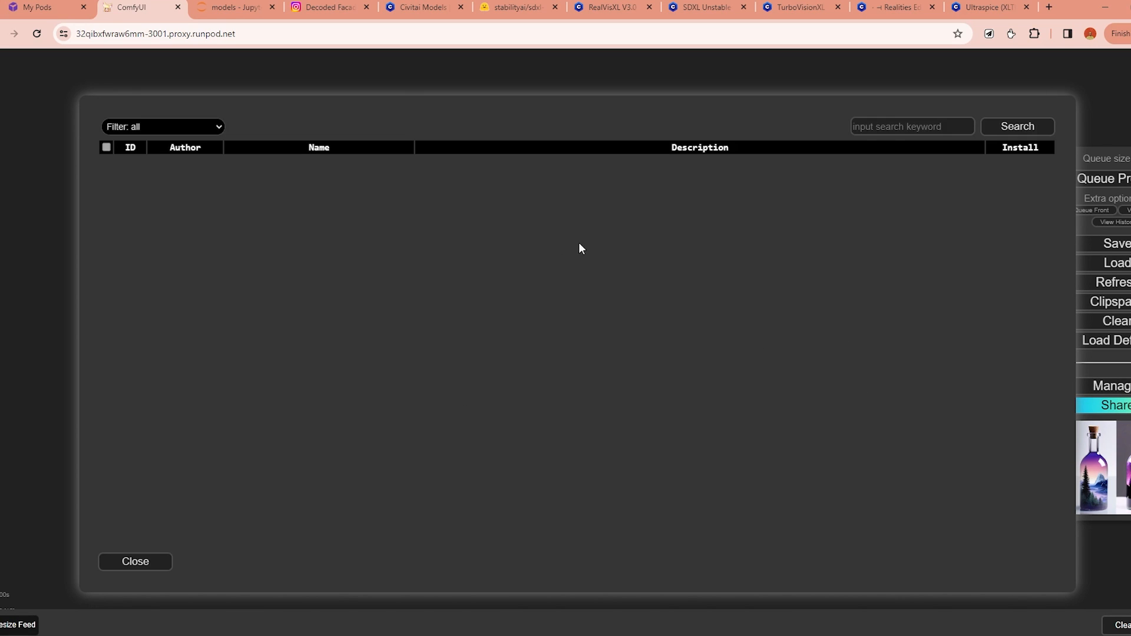
left_click(133, 562)
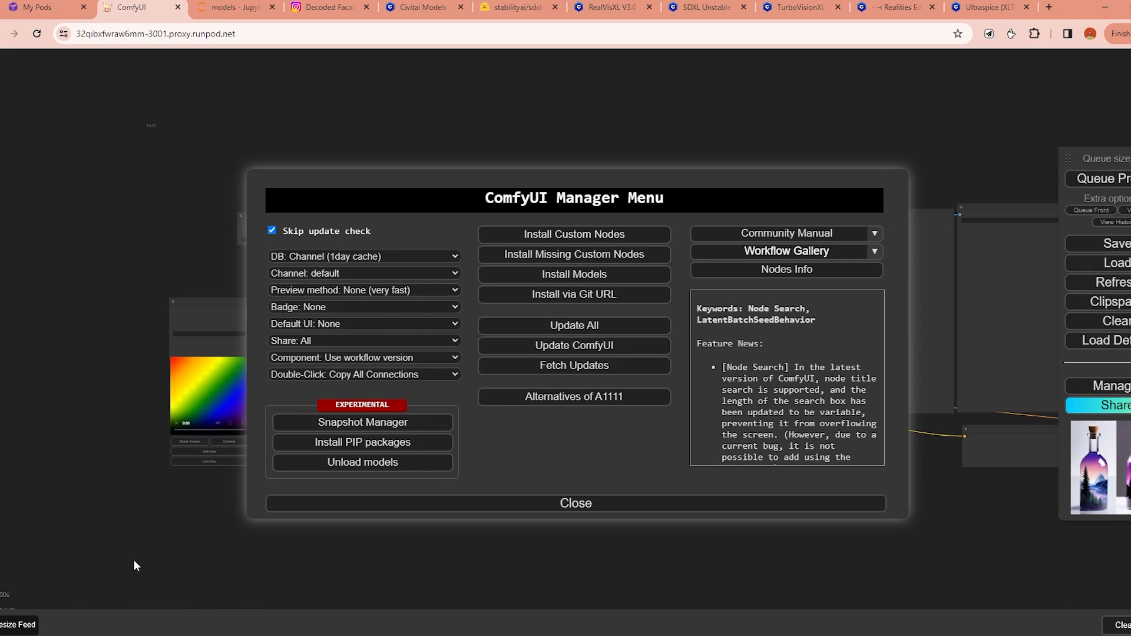
left_click(466, 505)
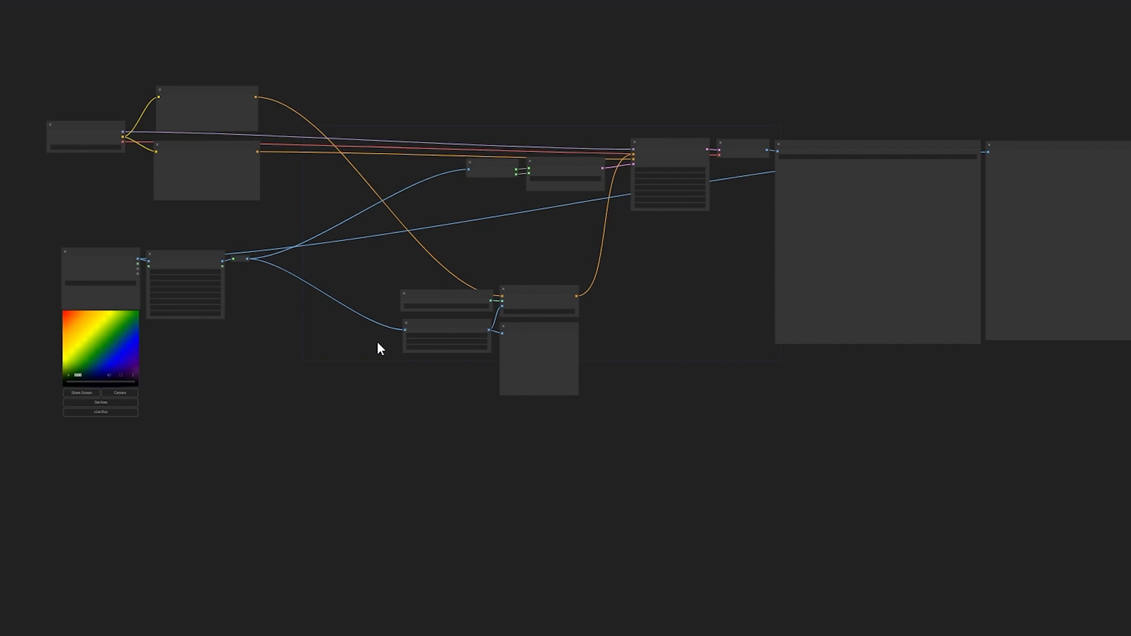
Examine the ScreenShare Mixlab and Image Resize nodes, followed by the MiDaS Depth Map, Load ControlNet Model and Apply ControlNet nodes.
scroll(252, 383, "up", 5)
left_click_drag(260, 383, 562, 443)
scroll(250, 277, "up", 4)
scroll(251, 284, "up", 1)
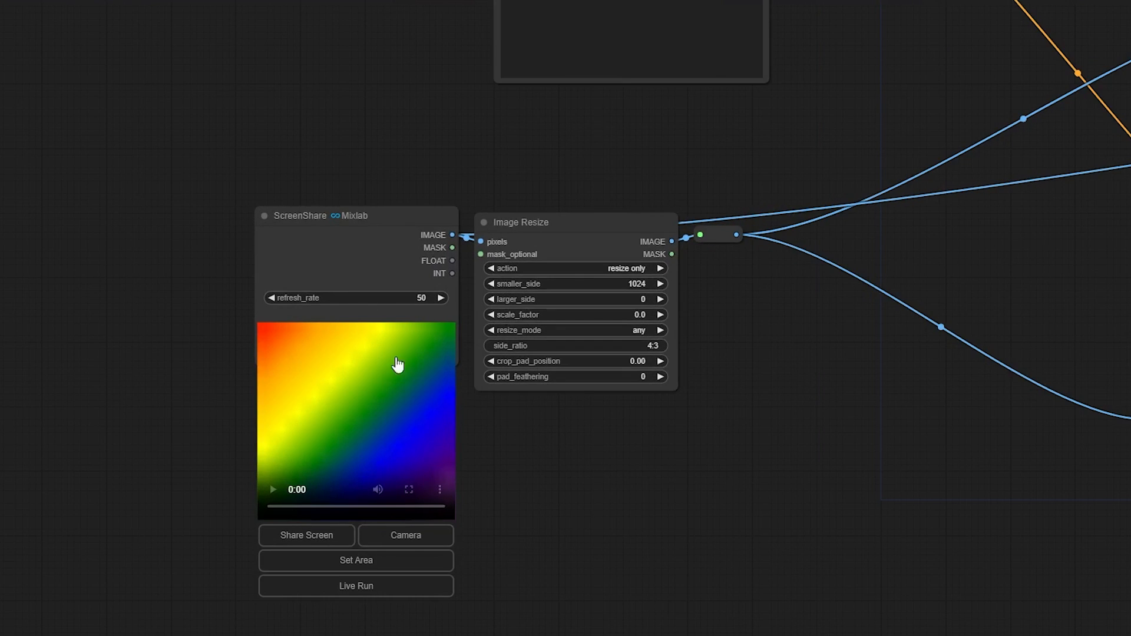
scroll(268, 228, "up", 4)
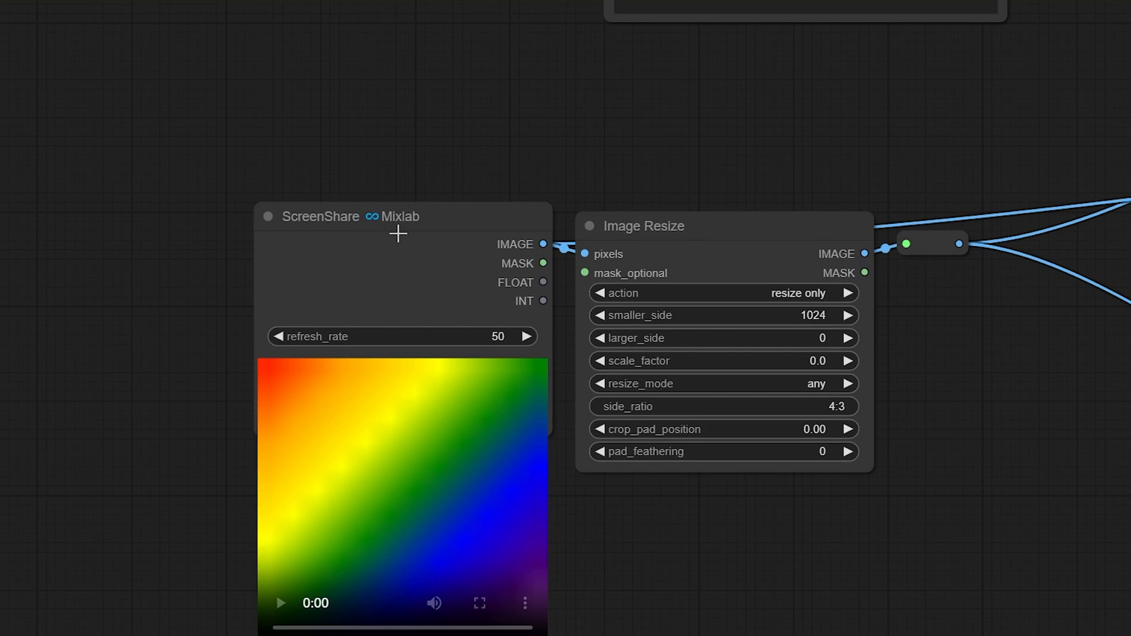
scroll(659, 488, "down", 4)
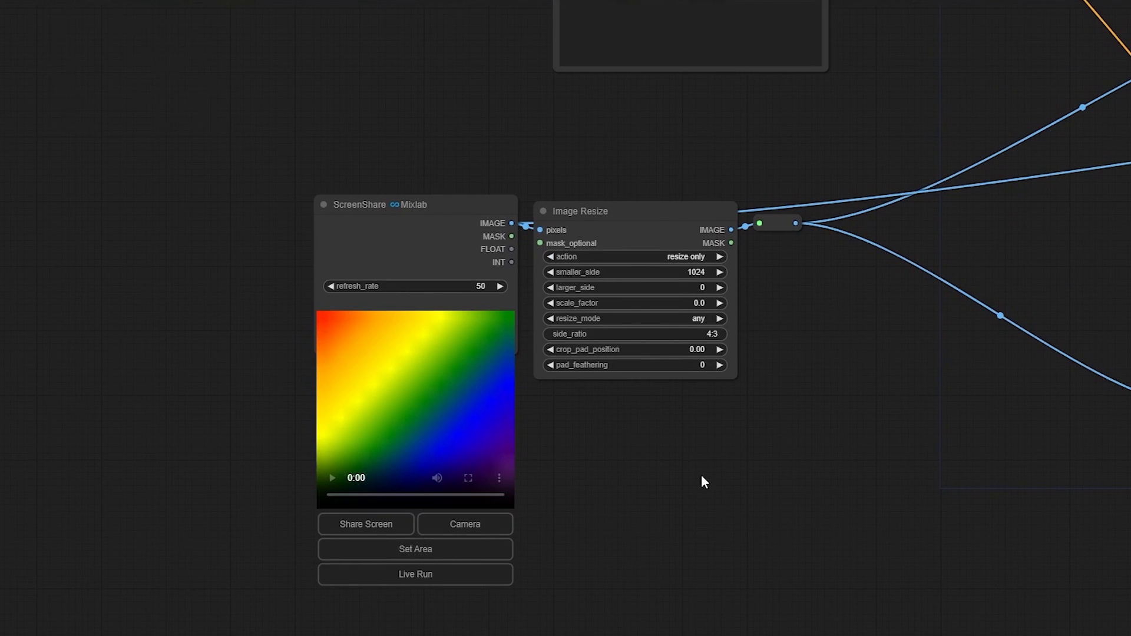
scroll(715, 482, "down", 4)
left_click_drag(698, 490, 365, 406)
scroll(900, 273, "up", 5)
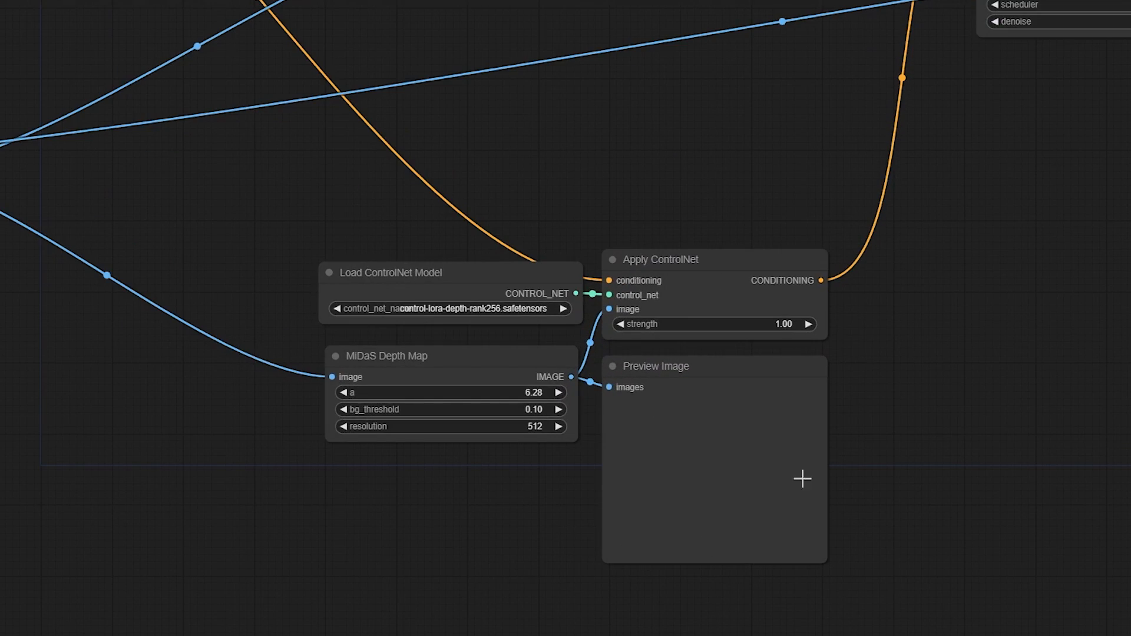
scroll(597, 524, "down", 3)
left_click_drag(418, 545, 456, 522)
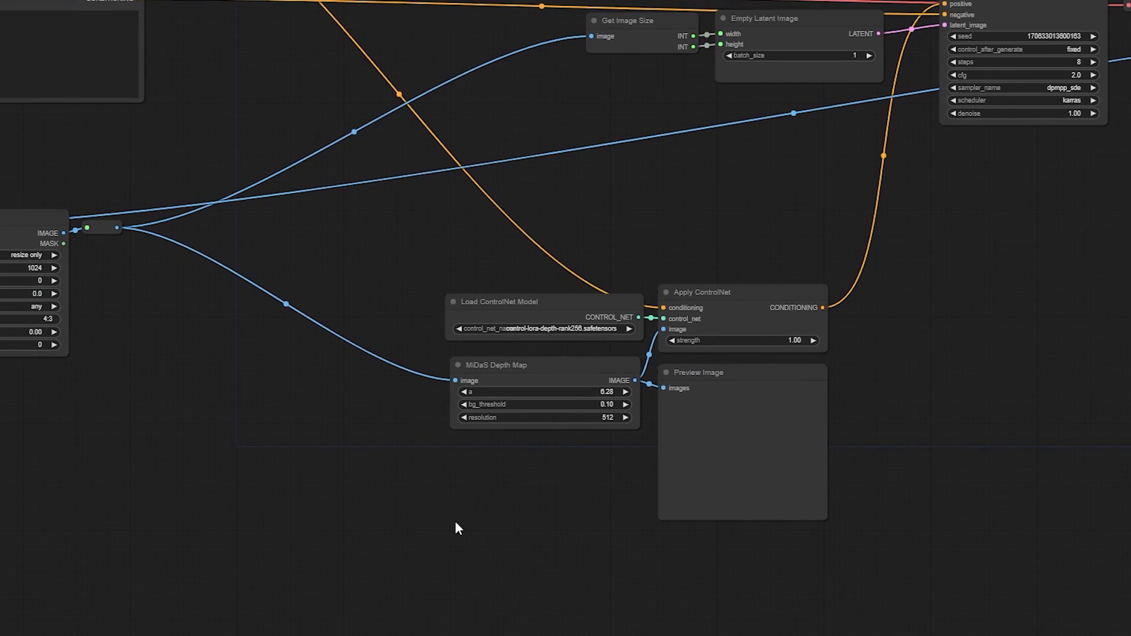
Add a Load Image node between Image Resize and MiDaS Depth Map, and connect its IMAGE output to the depth map's image input.
left_click_drag(358, 537, 538, 467)
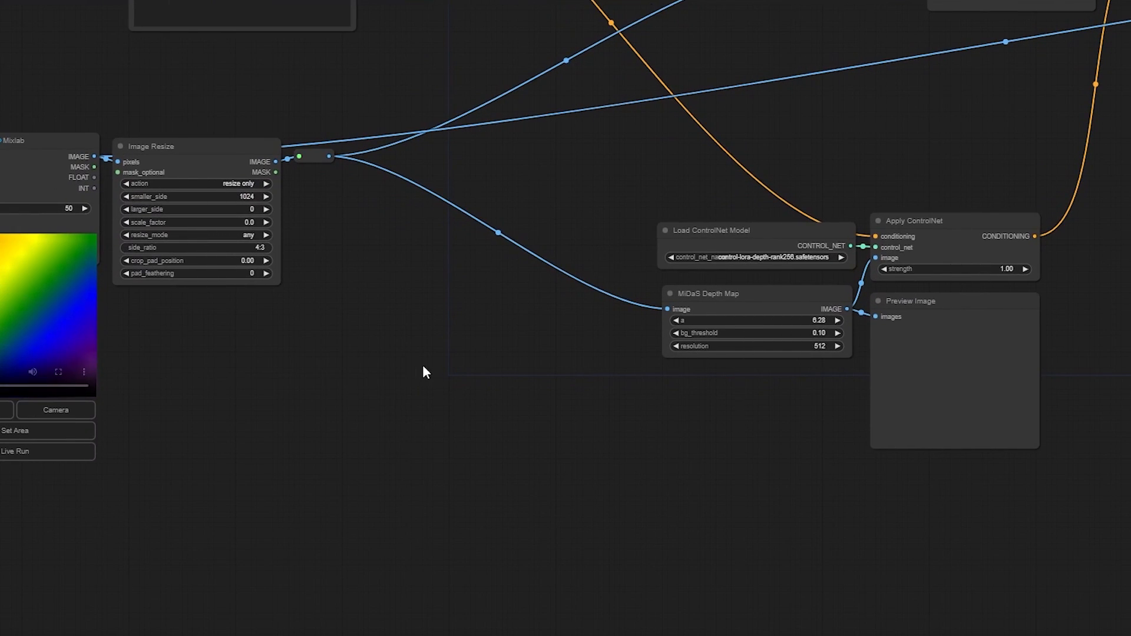
double_click(454, 347)
type("load")
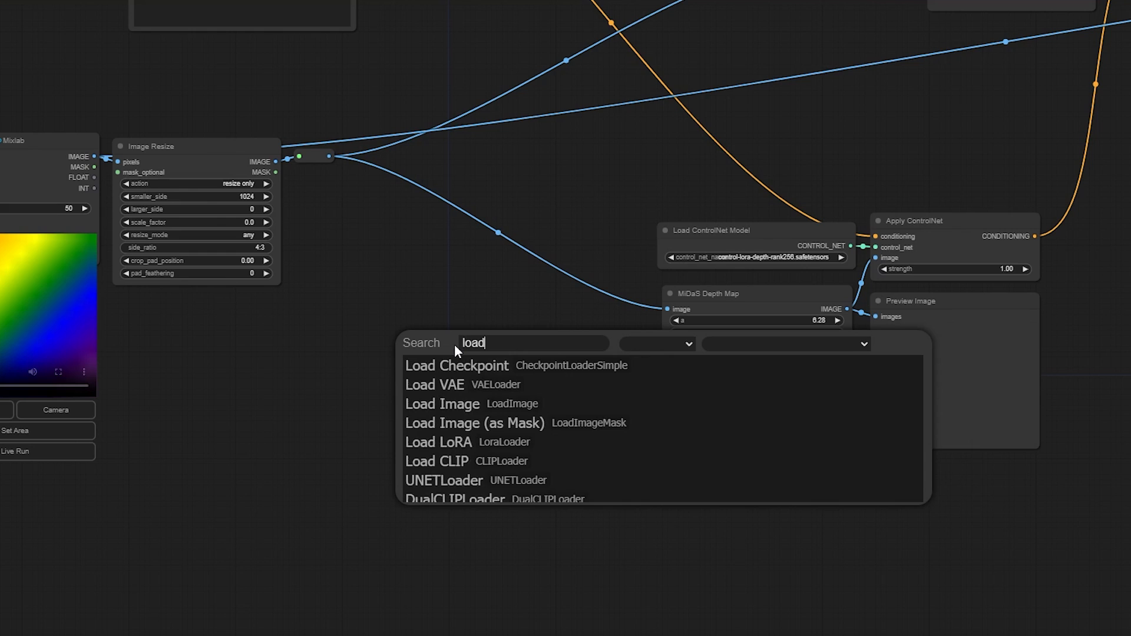
left_click(490, 404)
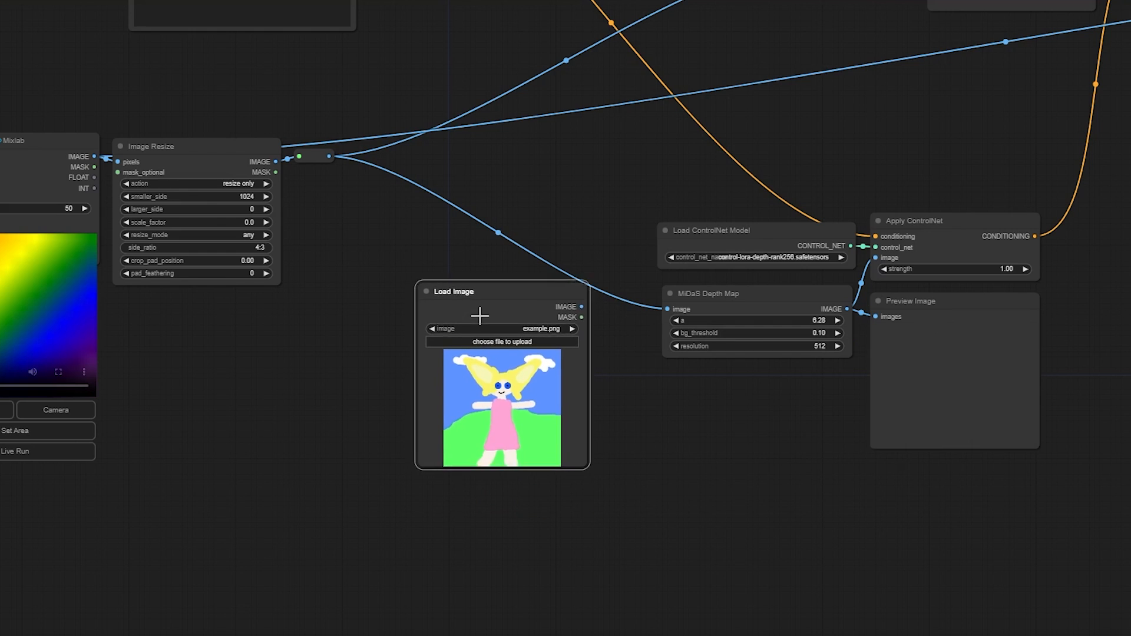
scroll(528, 389, "up", 4)
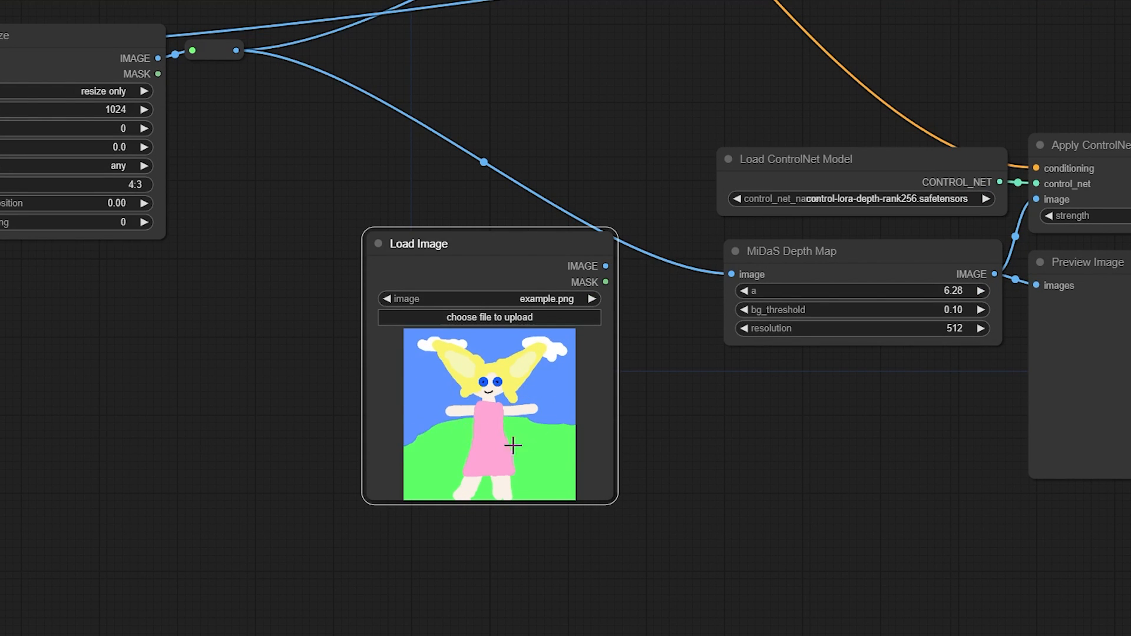
scroll(692, 459, "down", 1)
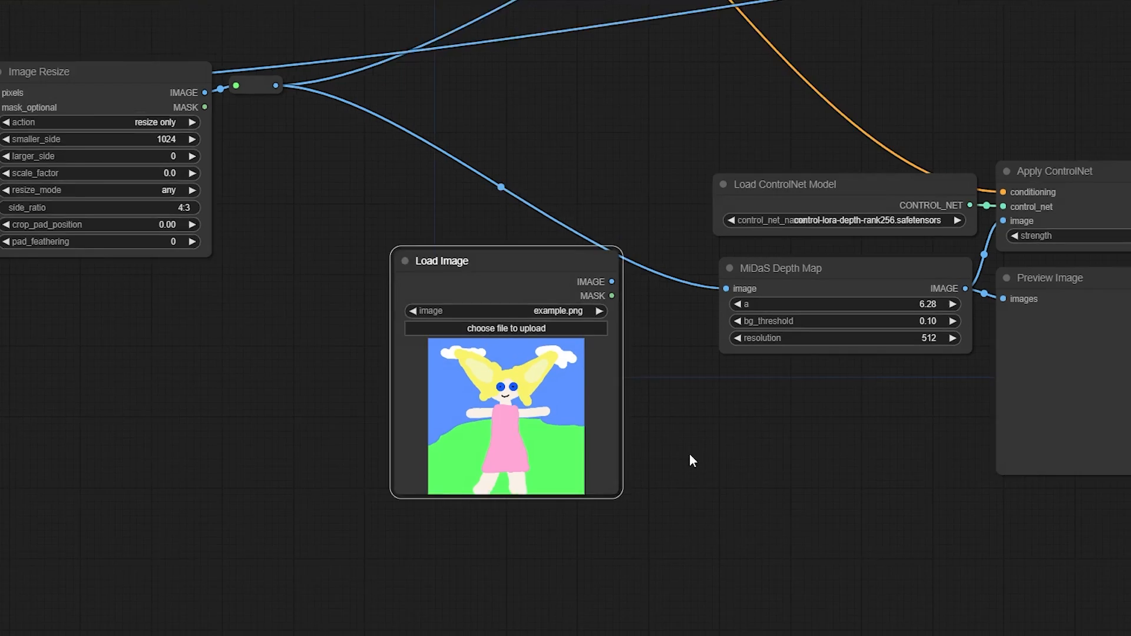
scroll(692, 461, "down", 1)
left_click_drag(568, 286, 708, 285)
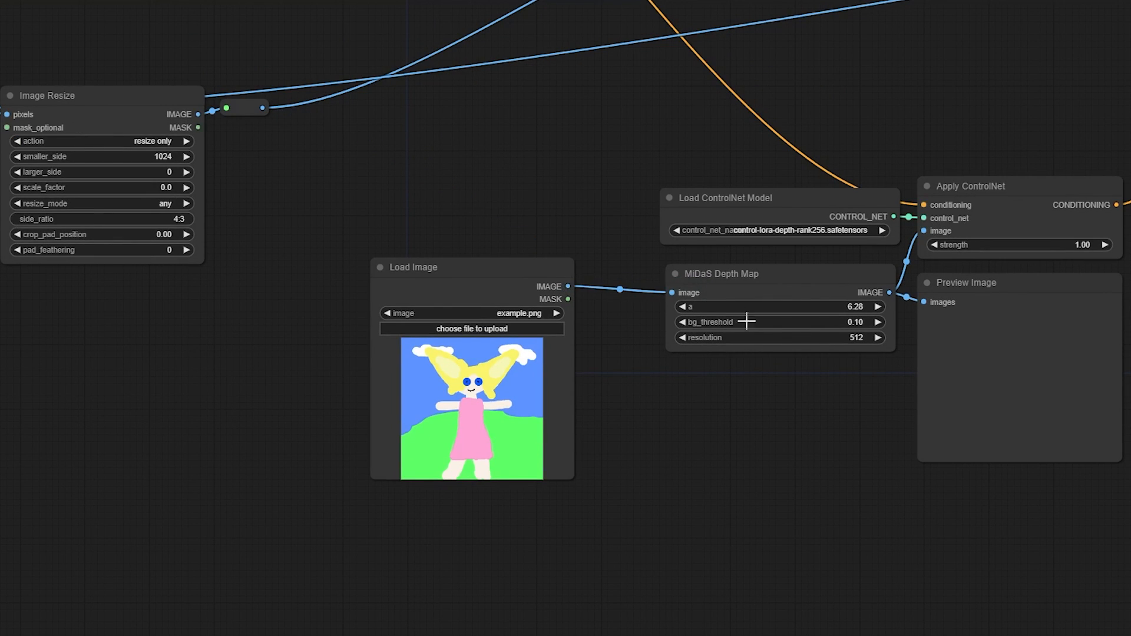
Delete the Load Image node and connect the reroute after Image Resize to the MiDaS Depth Map's image input.
left_click(520, 277)
key("Delete")
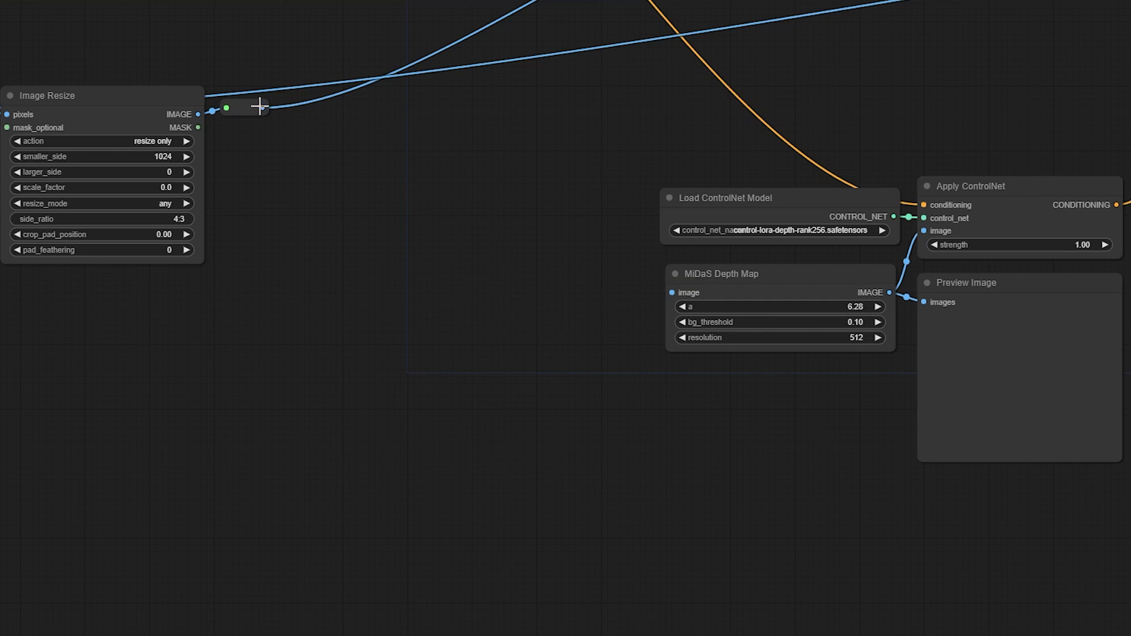
left_click_drag(262, 108, 672, 292)
left_click_drag(360, 317, 640, 340)
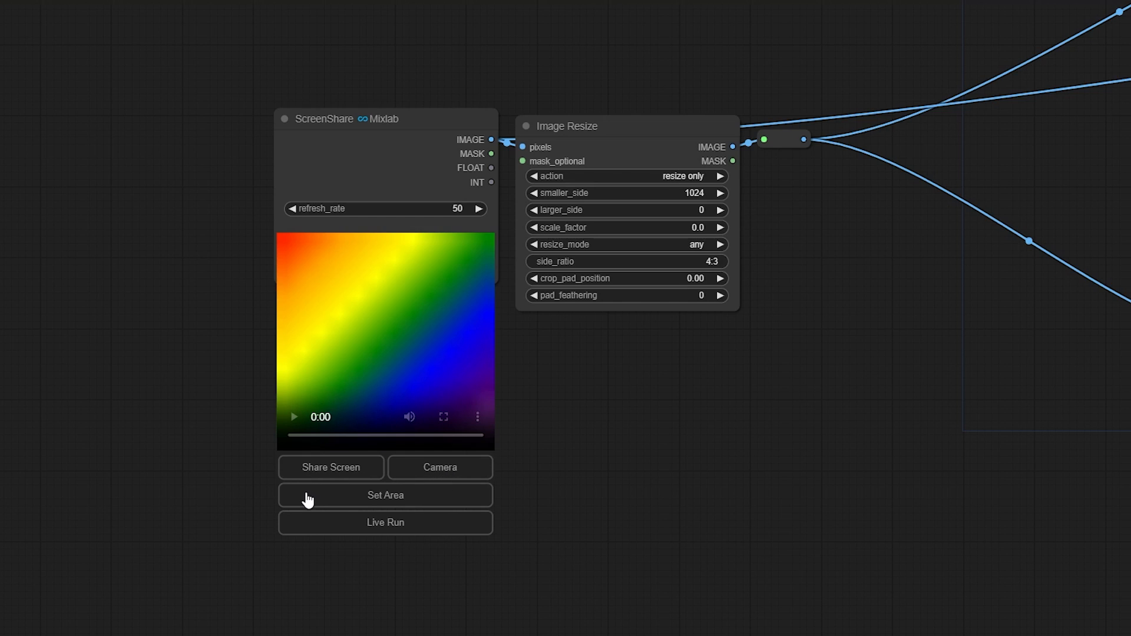
Share the polyplaza.3dm Rhino window with the ScreenShare node and hide the sharing notice.
left_click(314, 472)
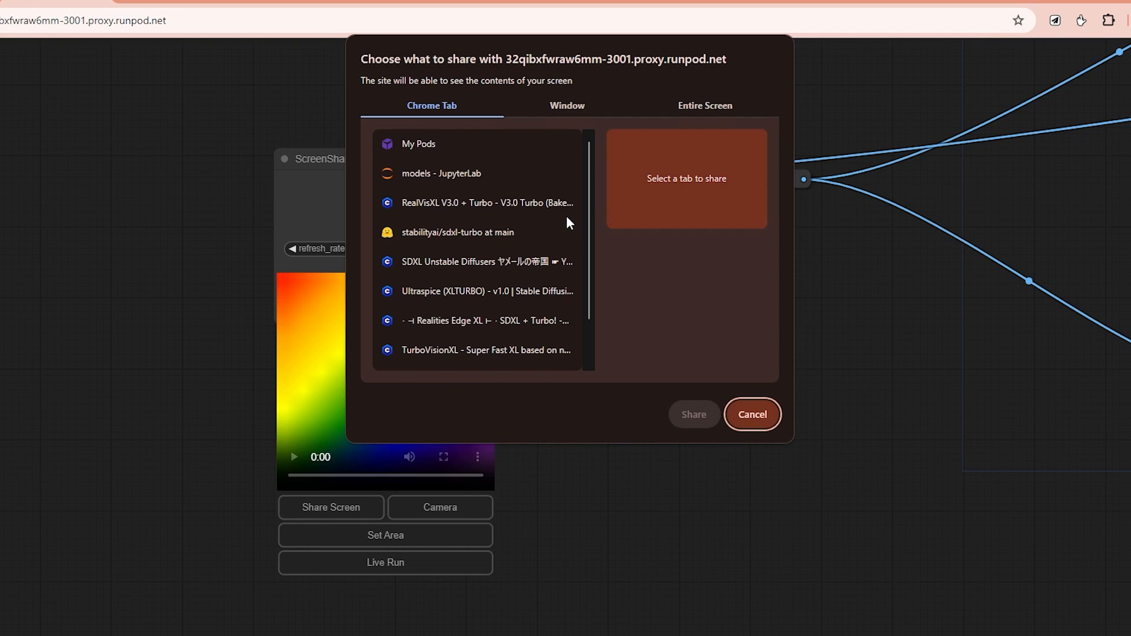
left_click(566, 106)
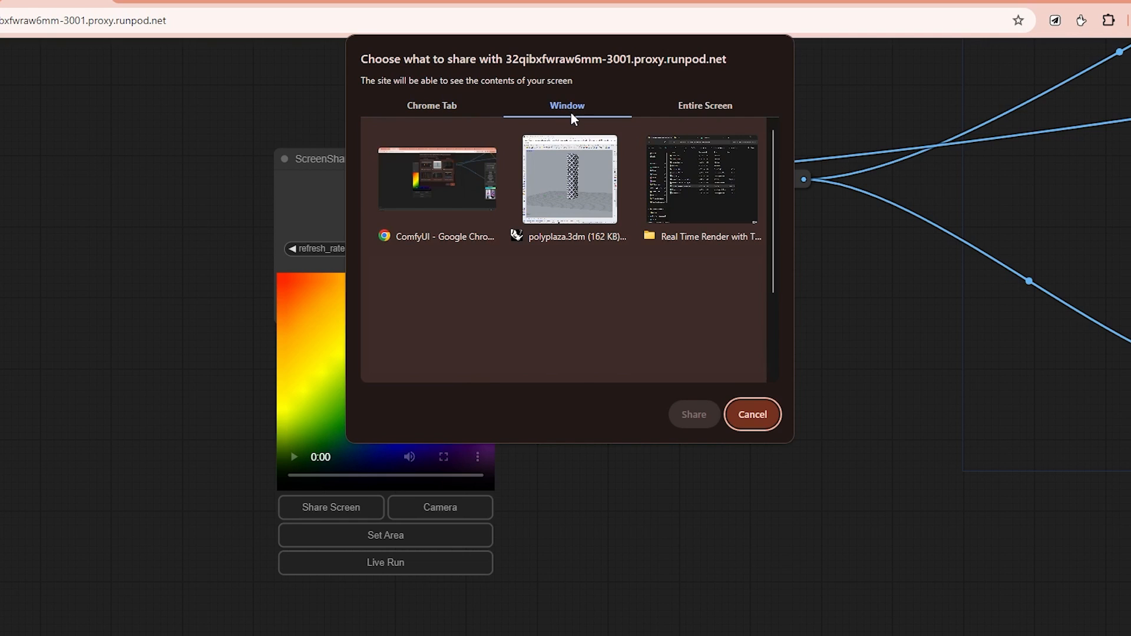
left_click(690, 106)
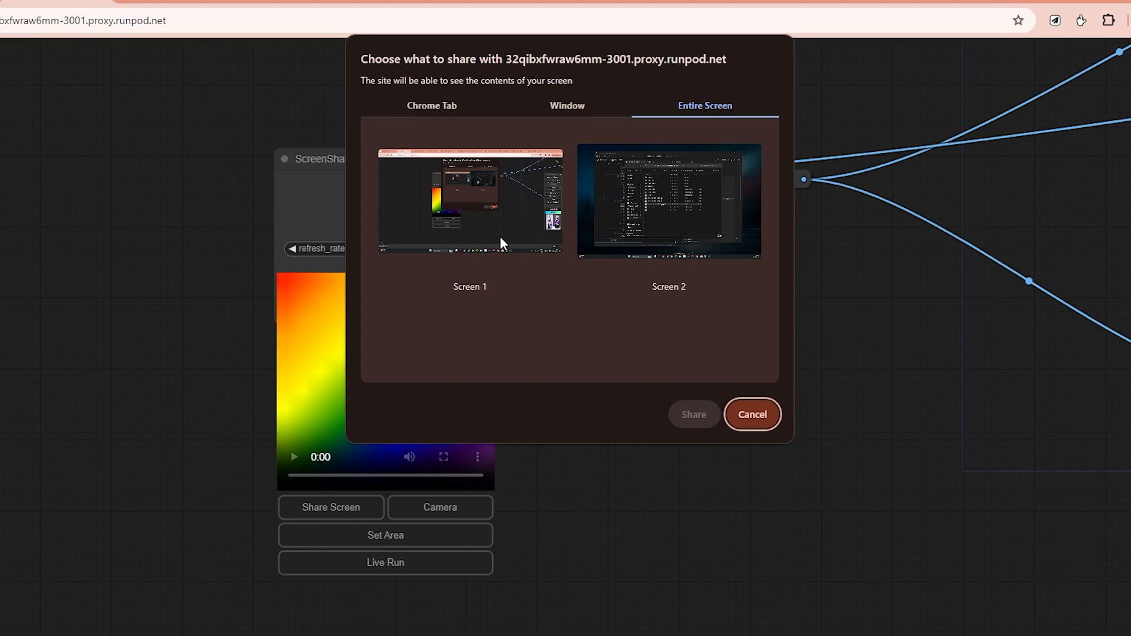
left_click(570, 107)
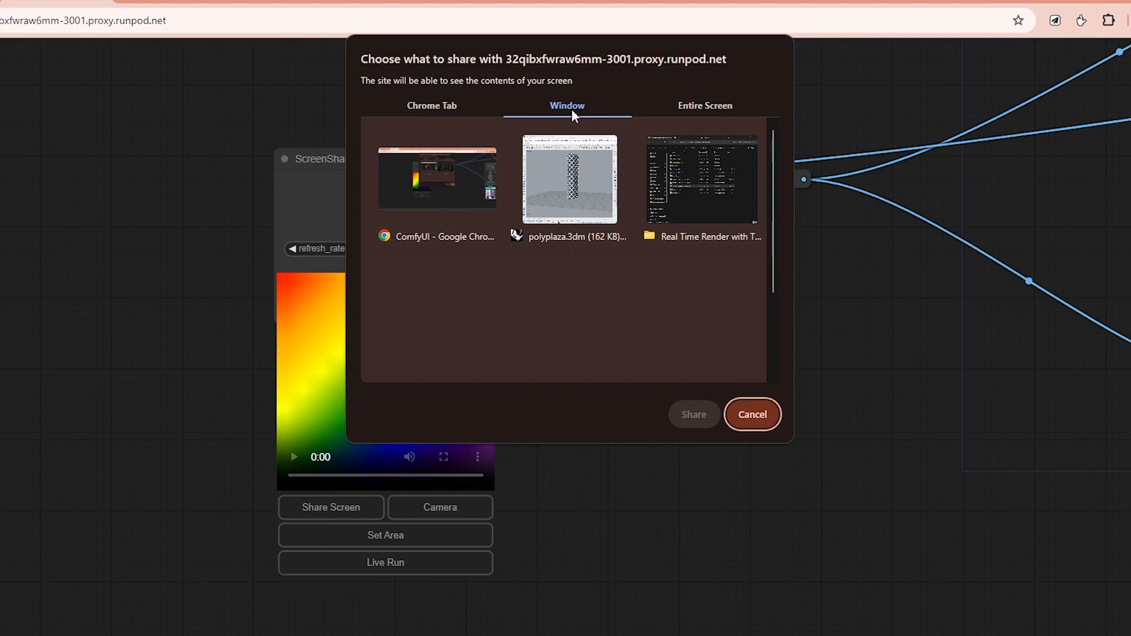
left_click(584, 200)
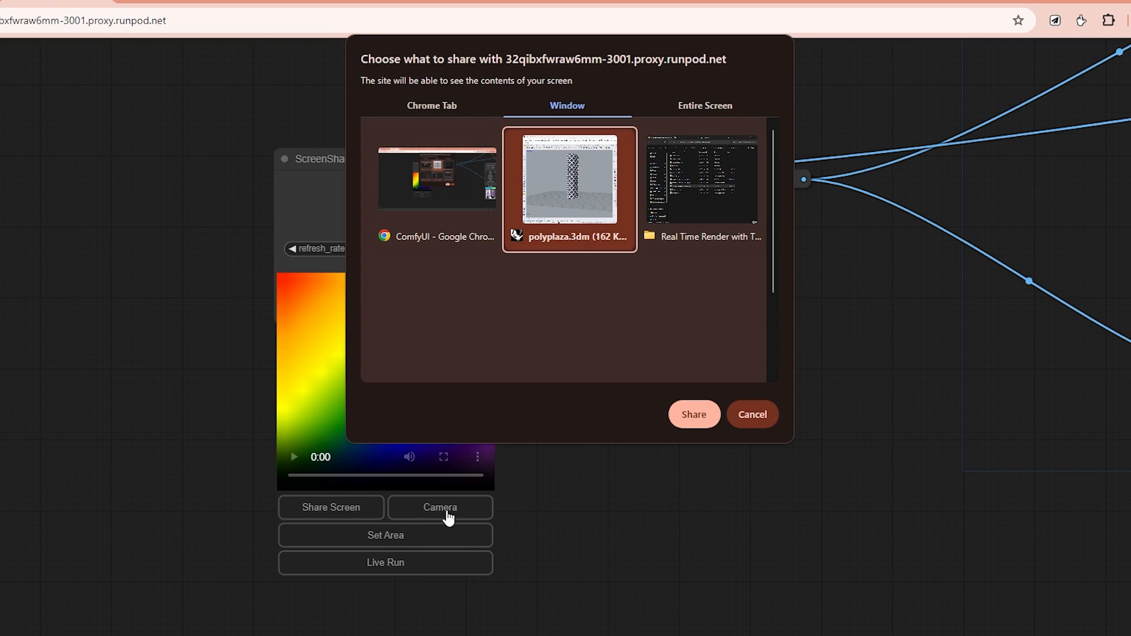
left_click(694, 414)
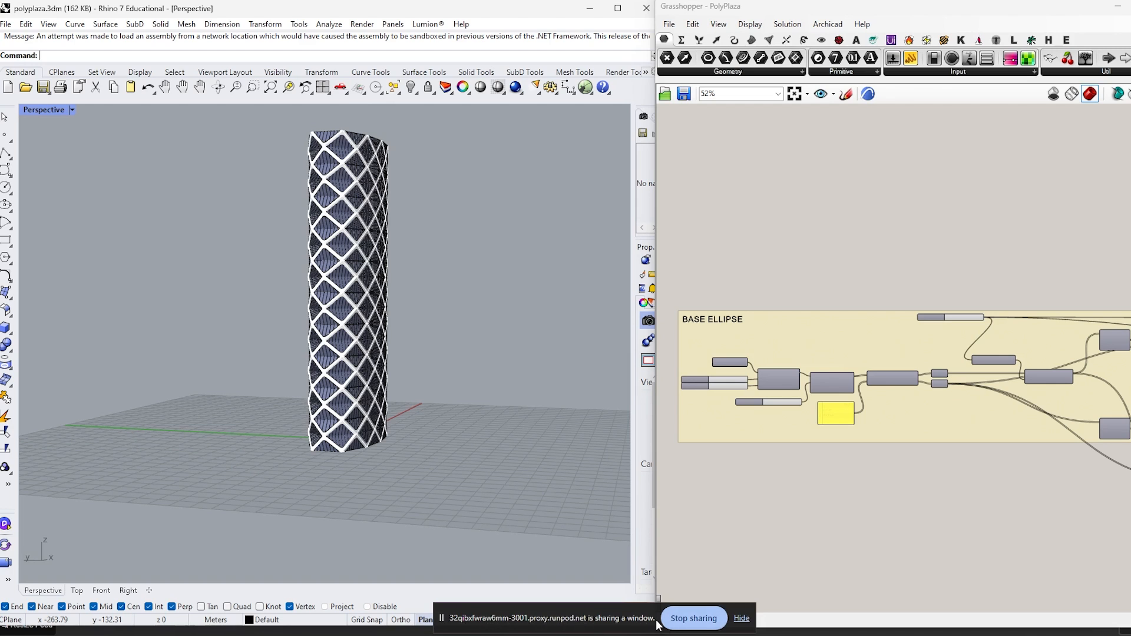
left_click(741, 620)
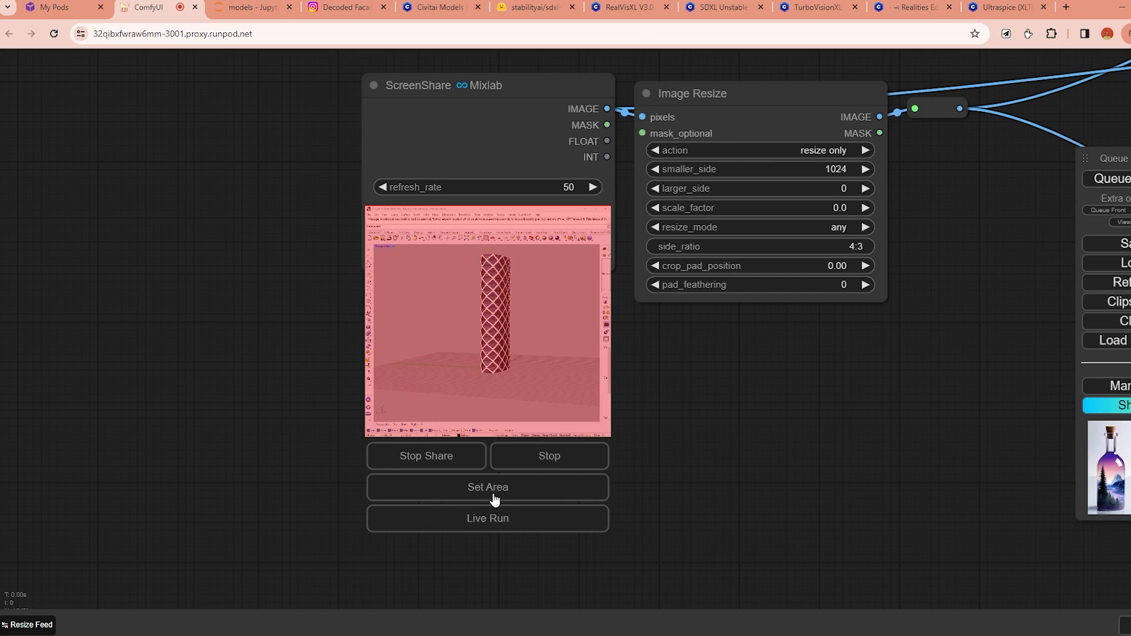
Set the ScreenShare capture area to a rectangle around the tower inside the Rhino viewport, redrawing it slightly wider.
left_click(528, 499)
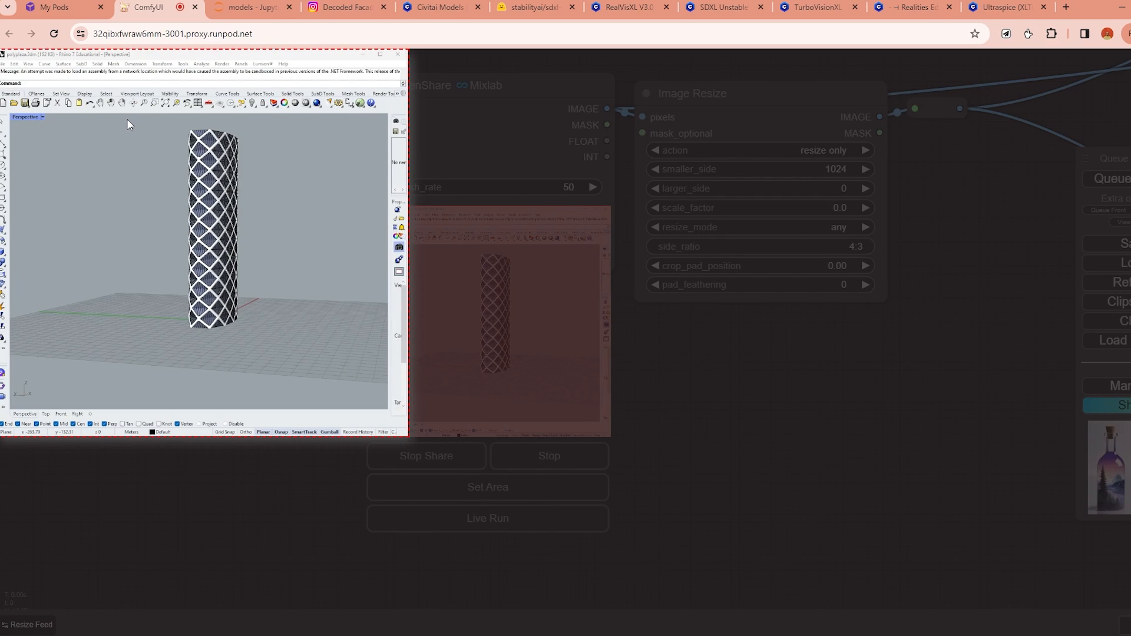
left_click_drag(118, 116, 231, 229)
left_click_drag(308, 357, 310, 384)
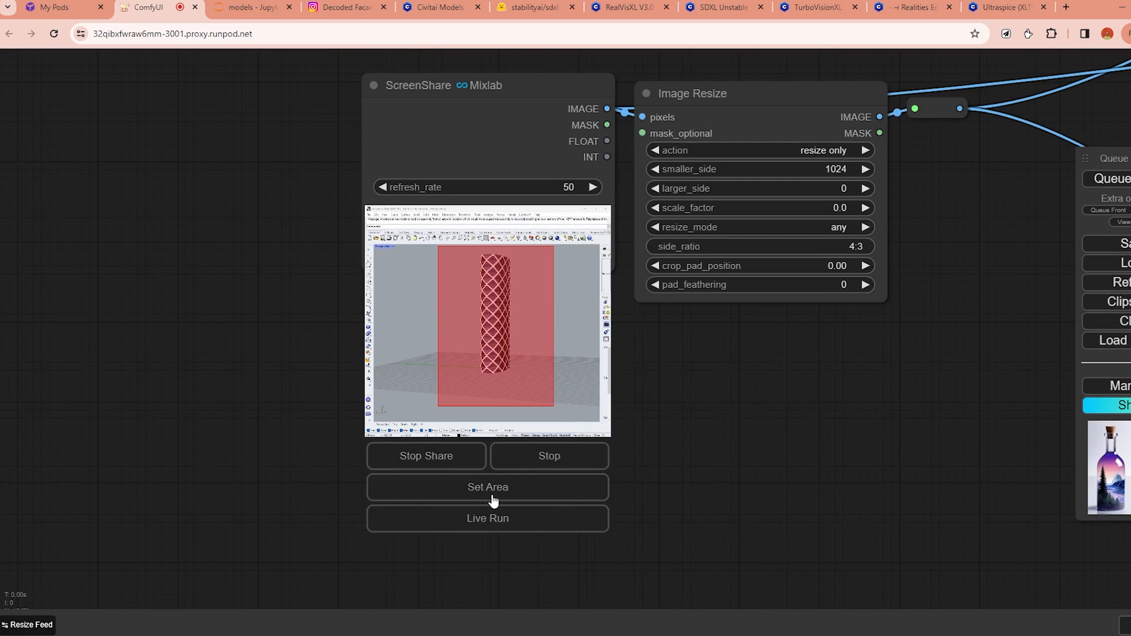
left_click(497, 493)
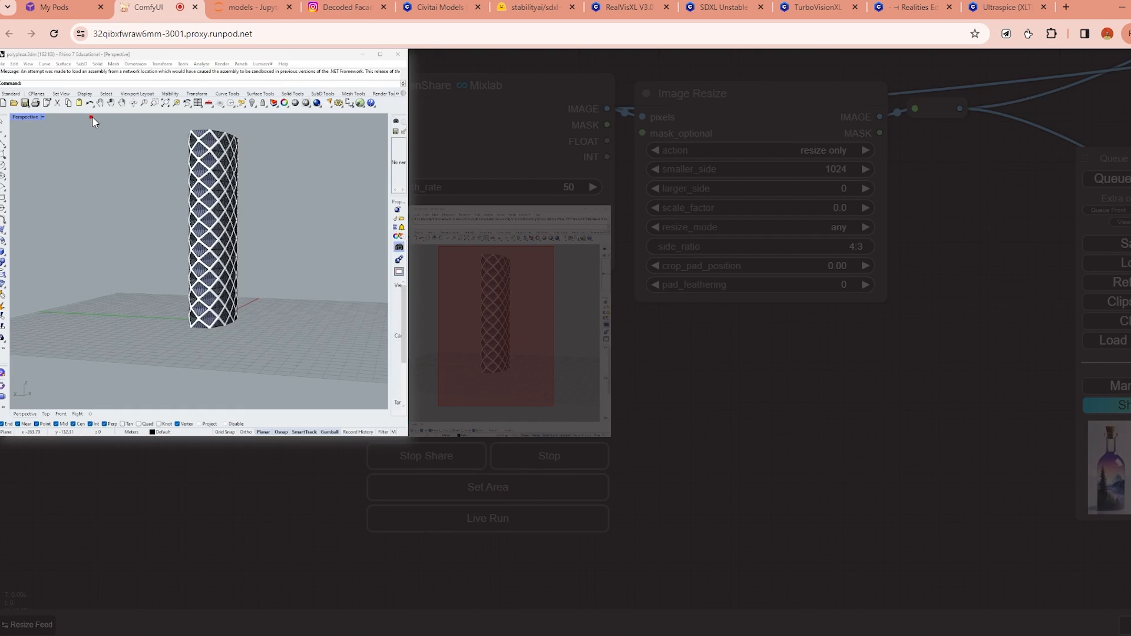
left_click_drag(91, 116, 320, 395)
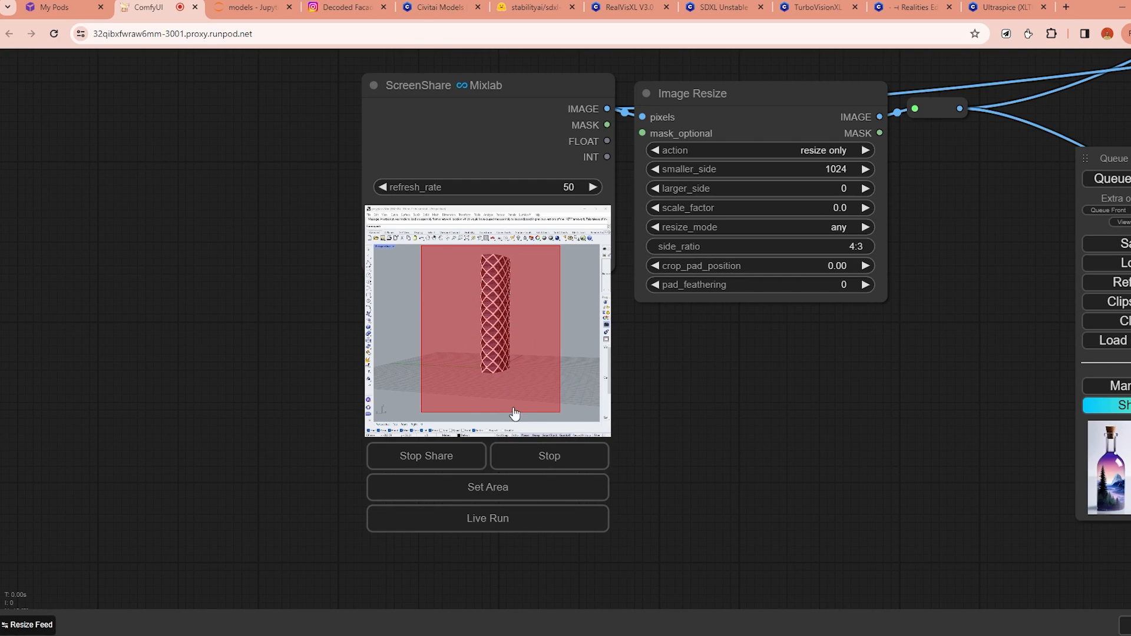
Search the available nodes for "resize" and close the search without adding one.
scroll(643, 419, "down", 4)
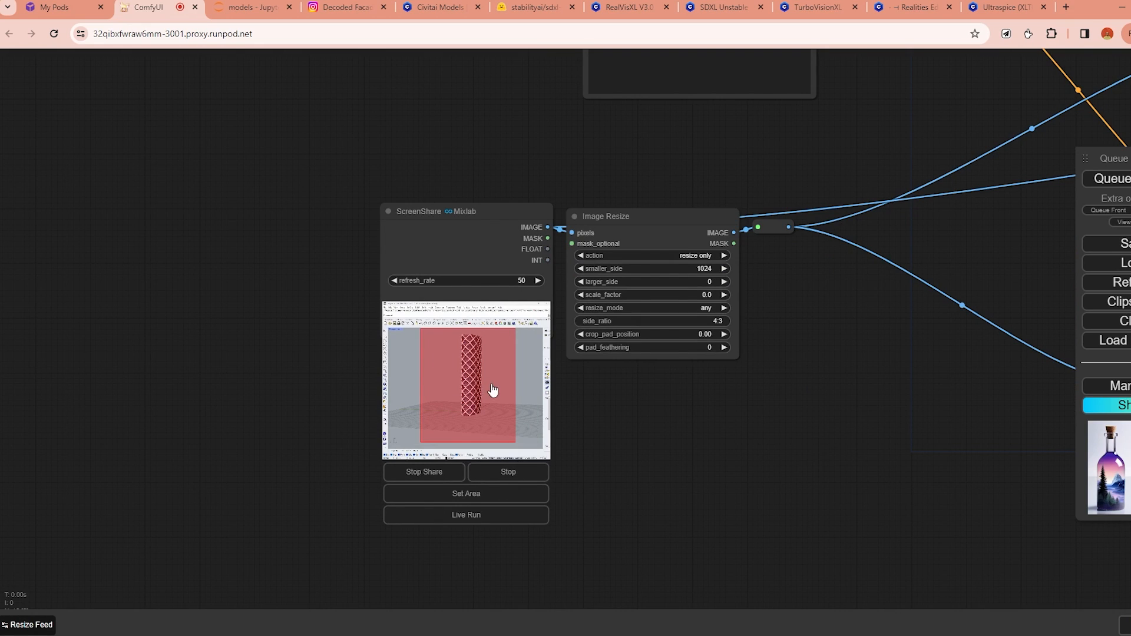
scroll(604, 431, "up", 2)
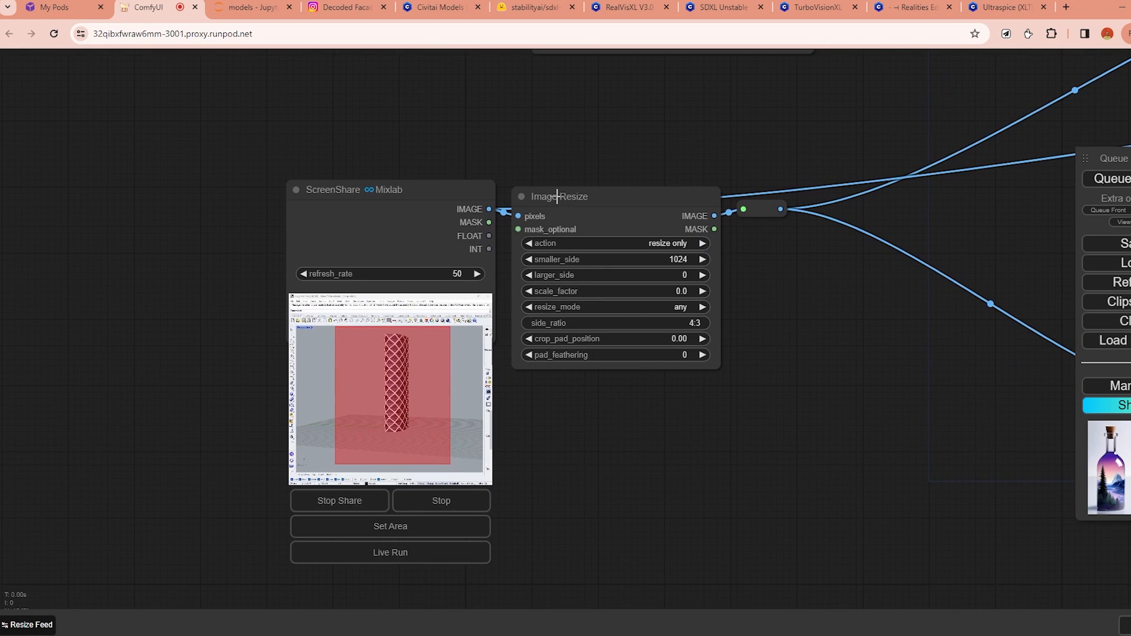
left_click_drag(823, 272, 699, 267)
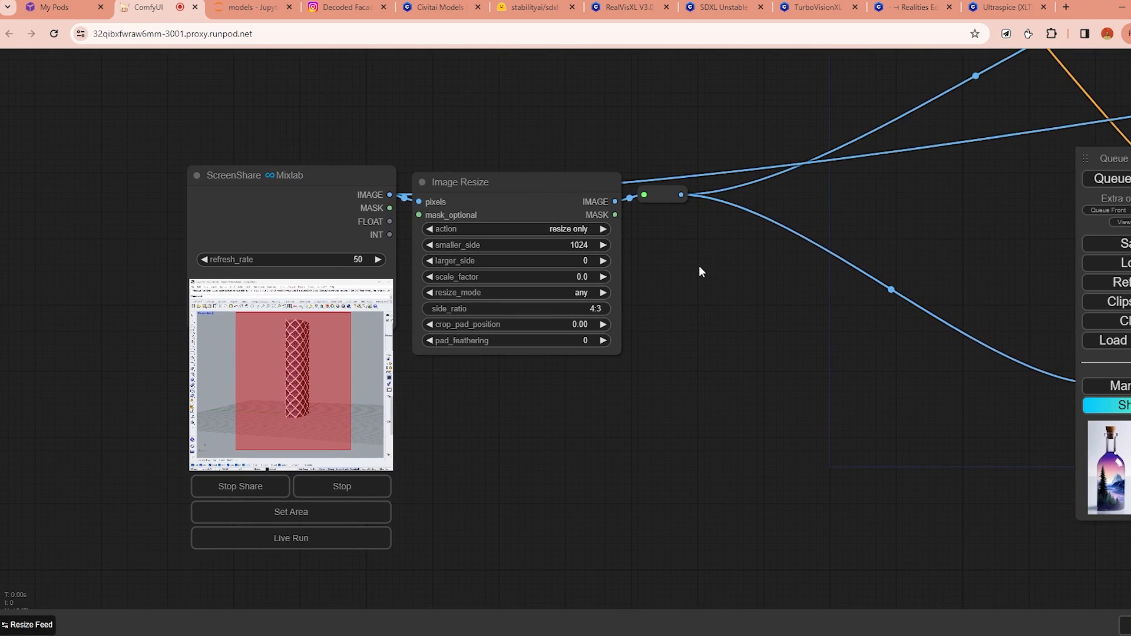
double_click(700, 265)
type("resize")
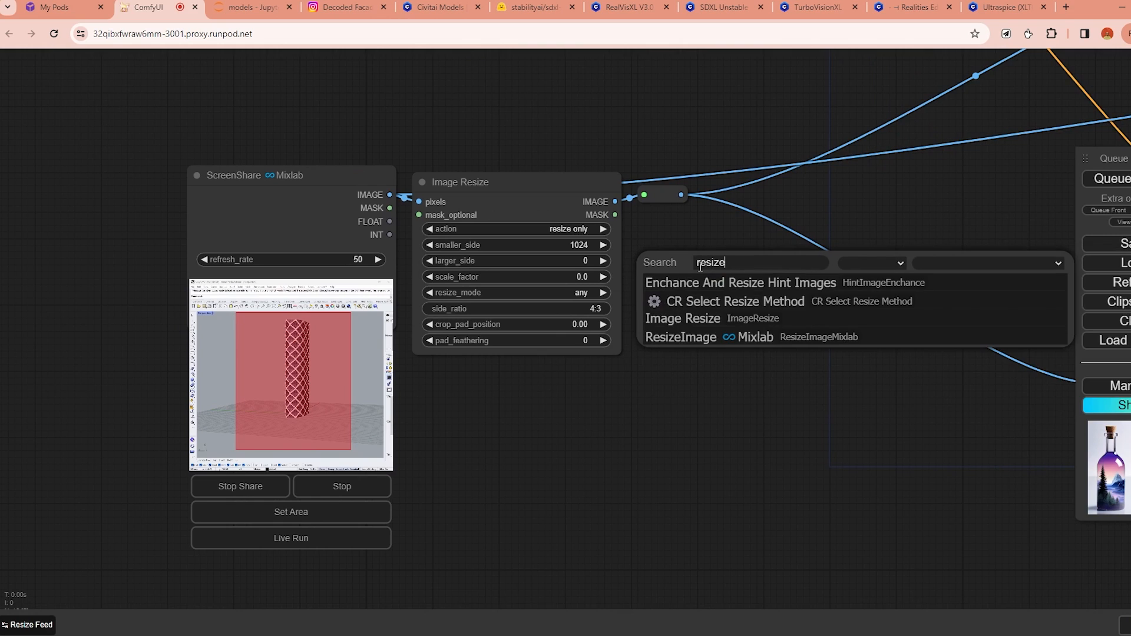
key("Escape")
Examine the Image Resize node fed by the ScreenShare node, especially its smaller_side setting.
scroll(692, 318, "up", 1)
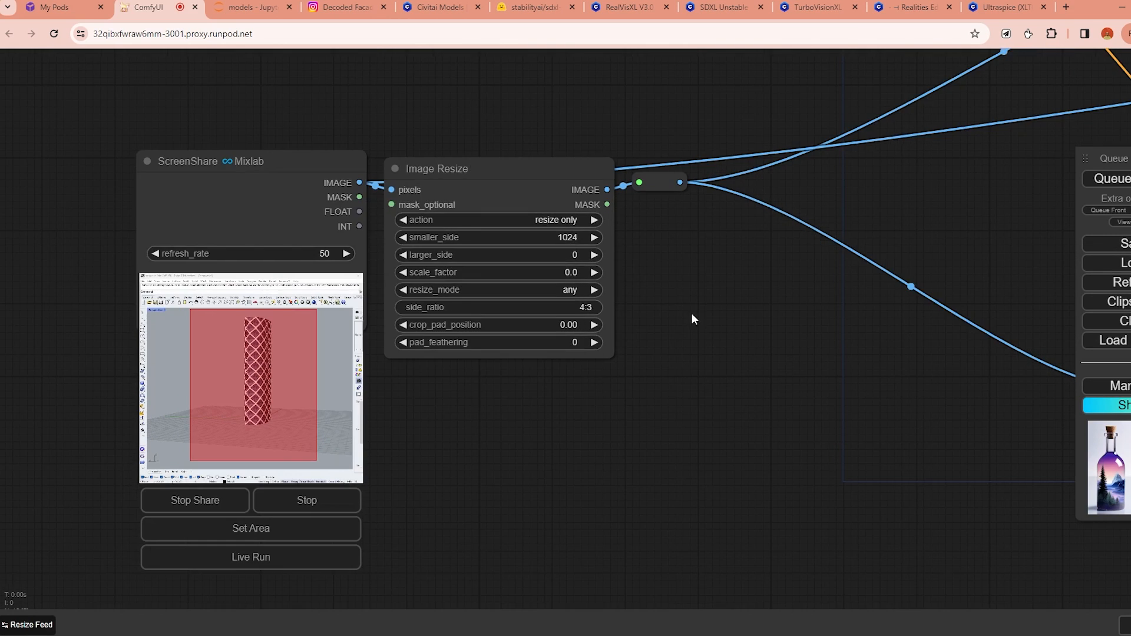
left_click_drag(692, 318, 752, 308)
left_click_drag(769, 350, 798, 339)
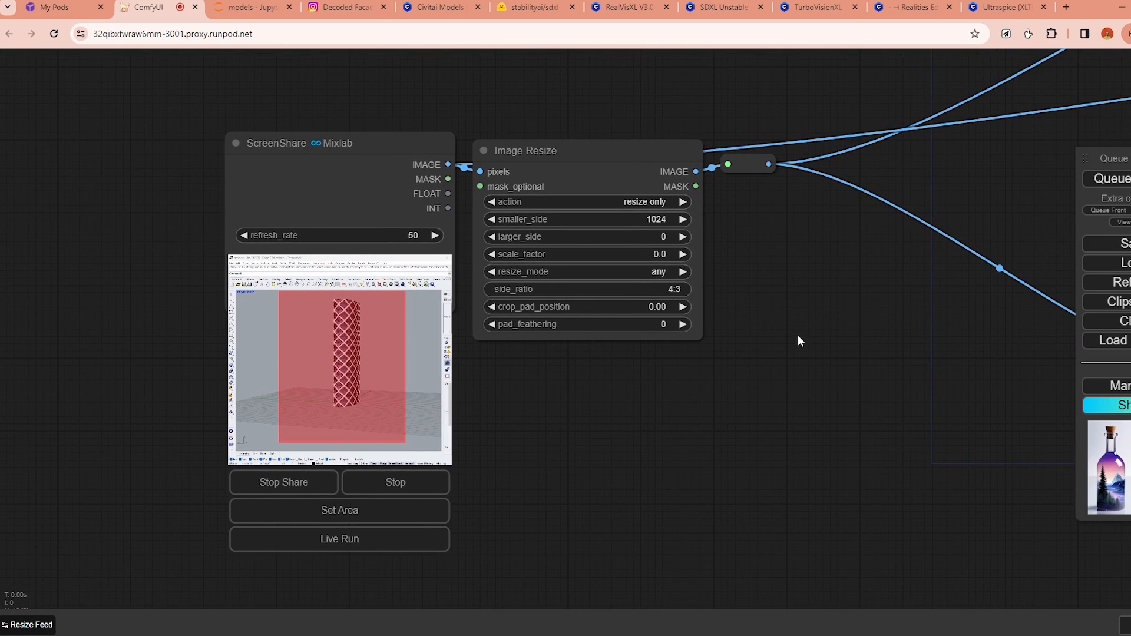
scroll(788, 306, "down", 2)
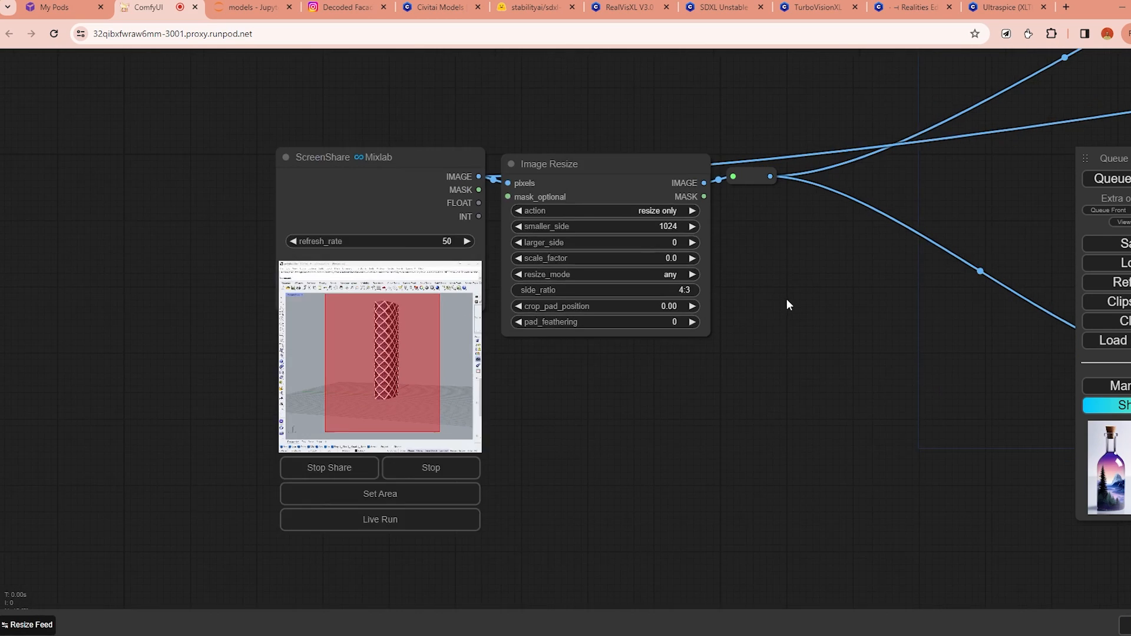
mouse_move(865, 374)
left_mouse_down()
mouse_move(672, 362)
mouse_move(866, 379)
left_mouse_up()
scroll(659, 309, "up", 3)
left_click_drag(659, 309, 755, 334)
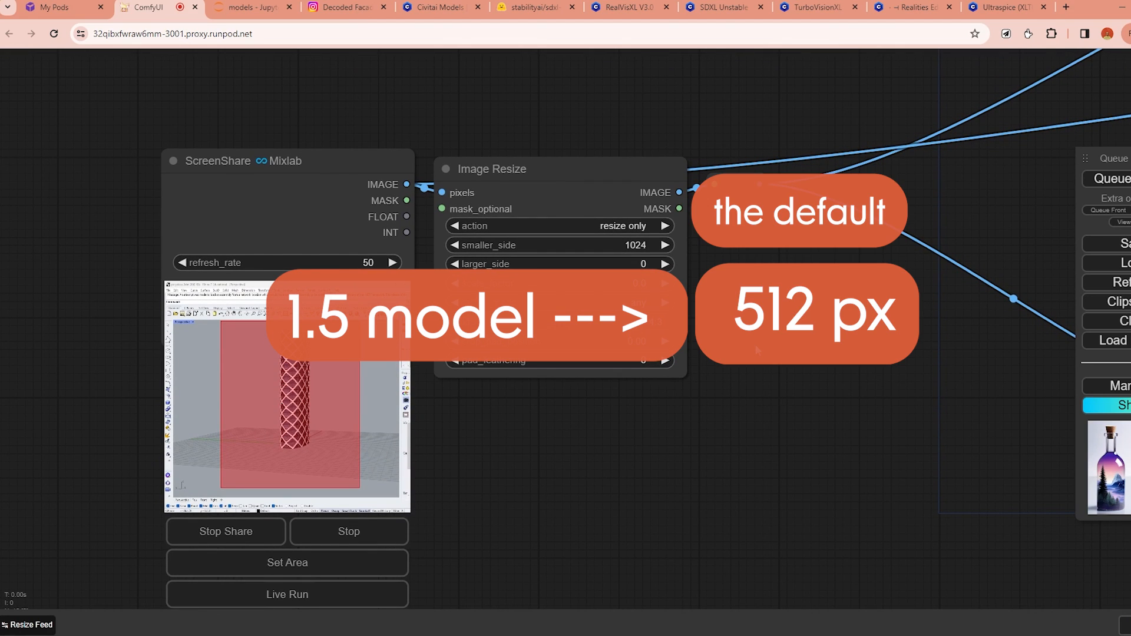
scroll(755, 344, "down", 6)
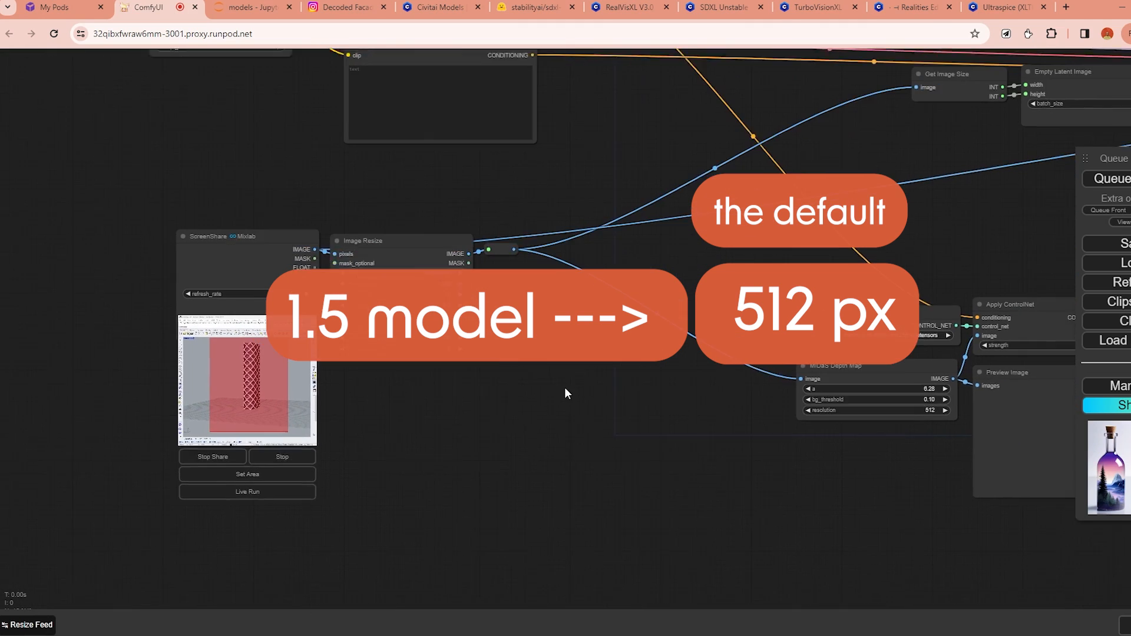
scroll(461, 297, "up", 6)
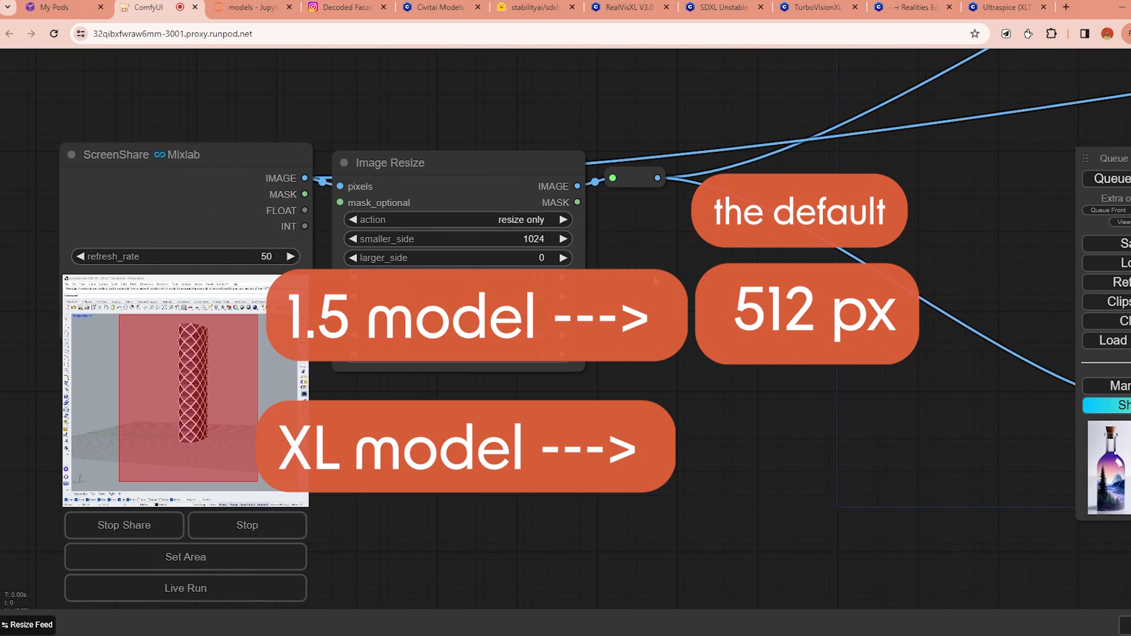
left_click_drag(653, 274, 727, 275)
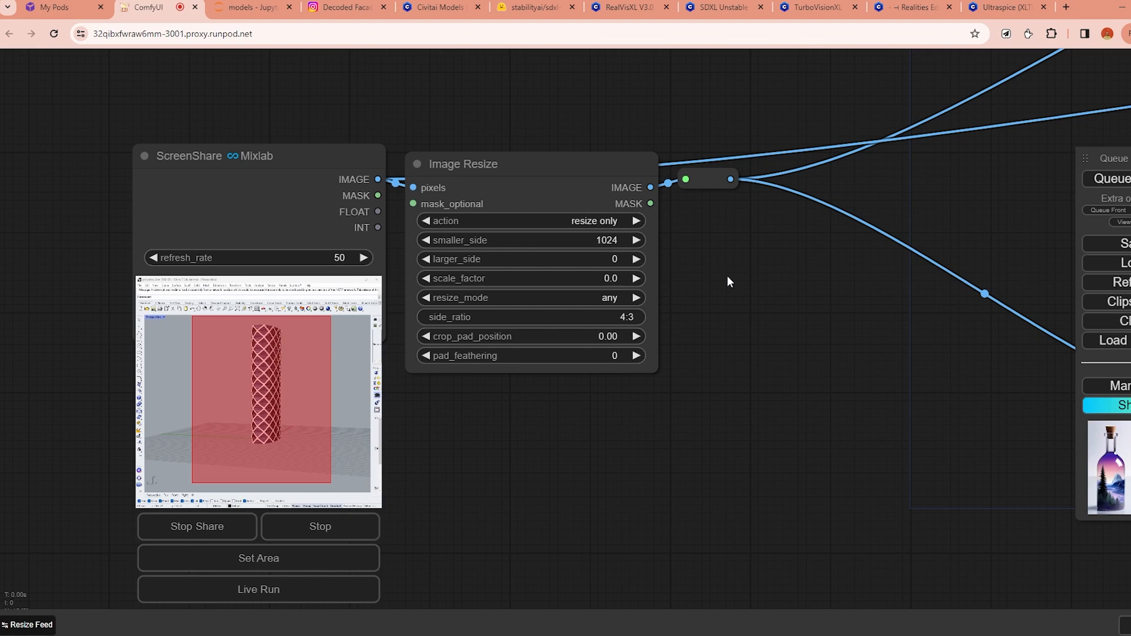
left_click_drag(732, 275, 753, 261)
scroll(739, 255, "up", 1)
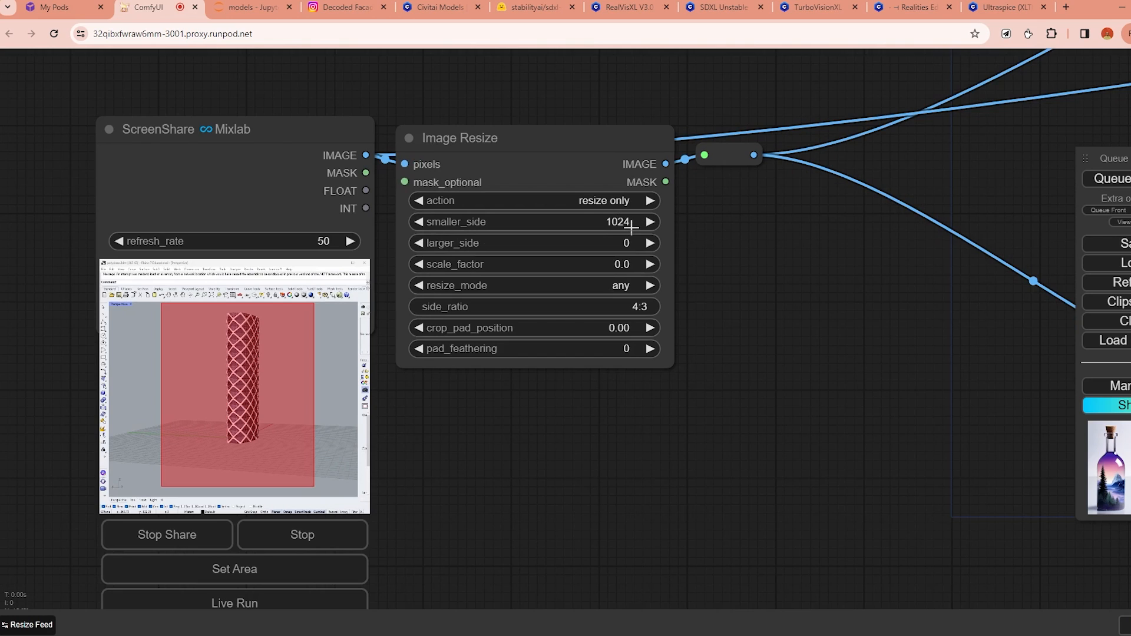
Review the resize_mode options of the Image Resize node and keep "any".
left_click_drag(762, 269, 792, 251)
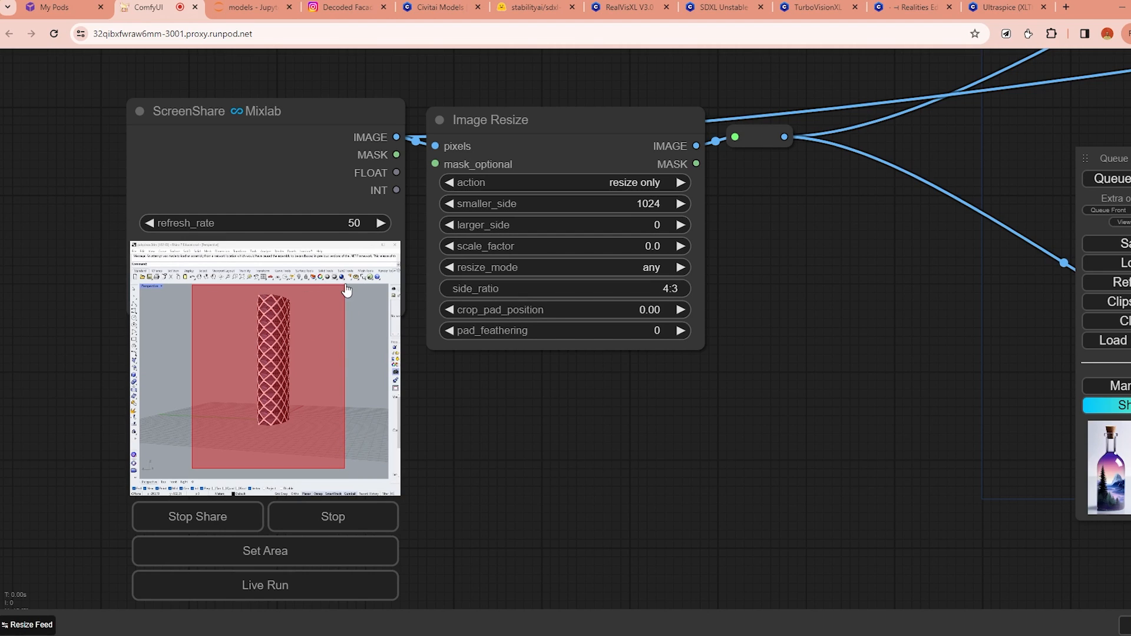
left_click_drag(833, 372, 834, 386)
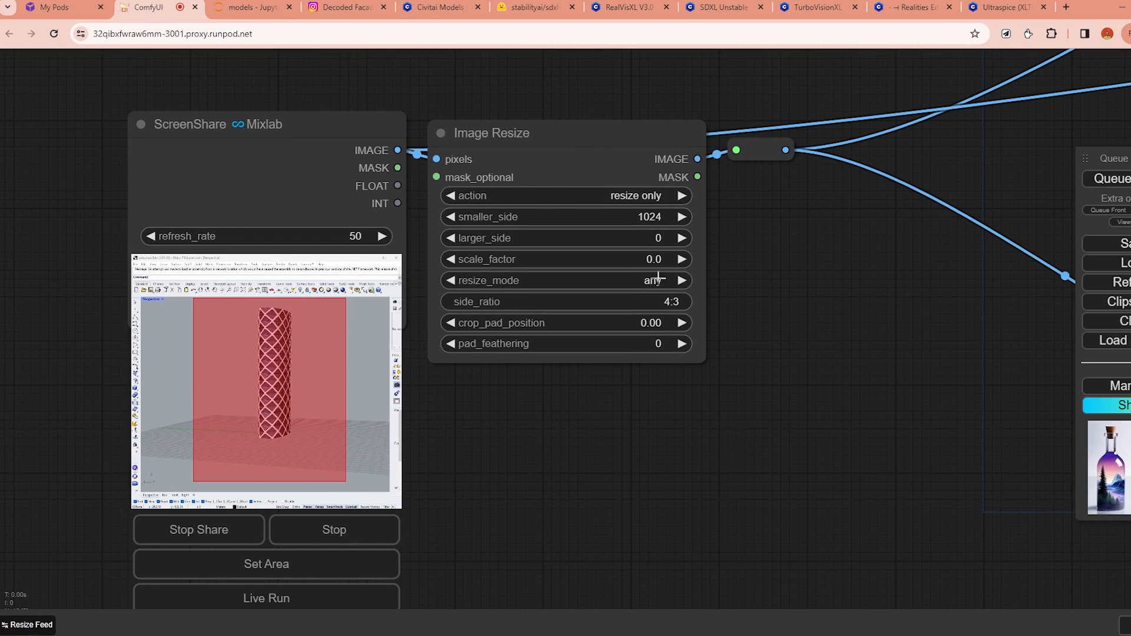
left_click(639, 281)
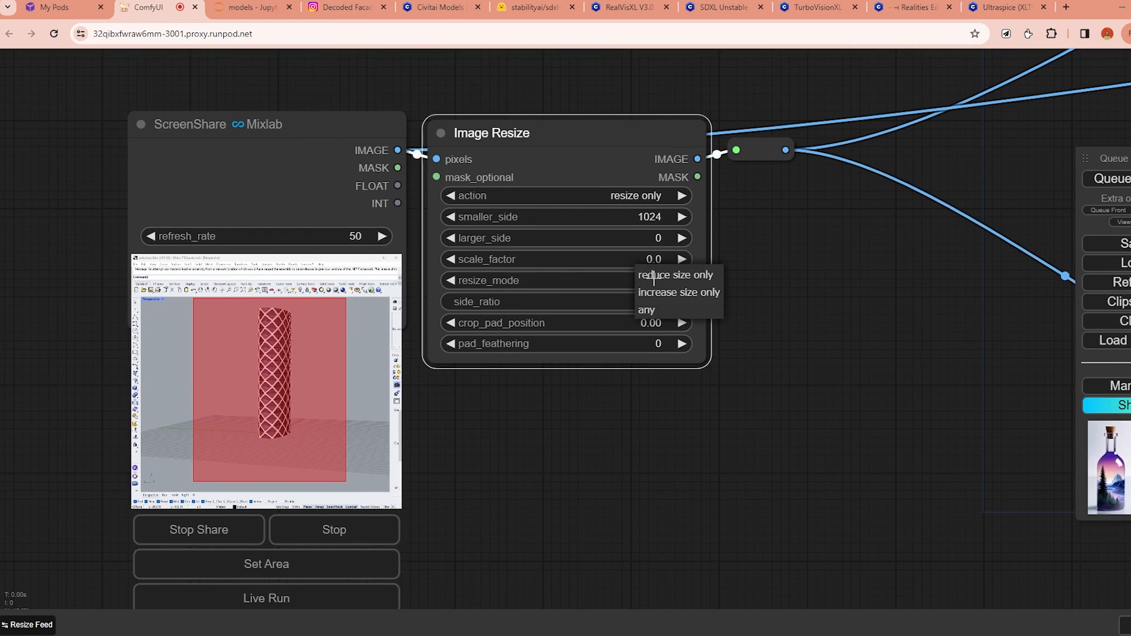
left_click(688, 312)
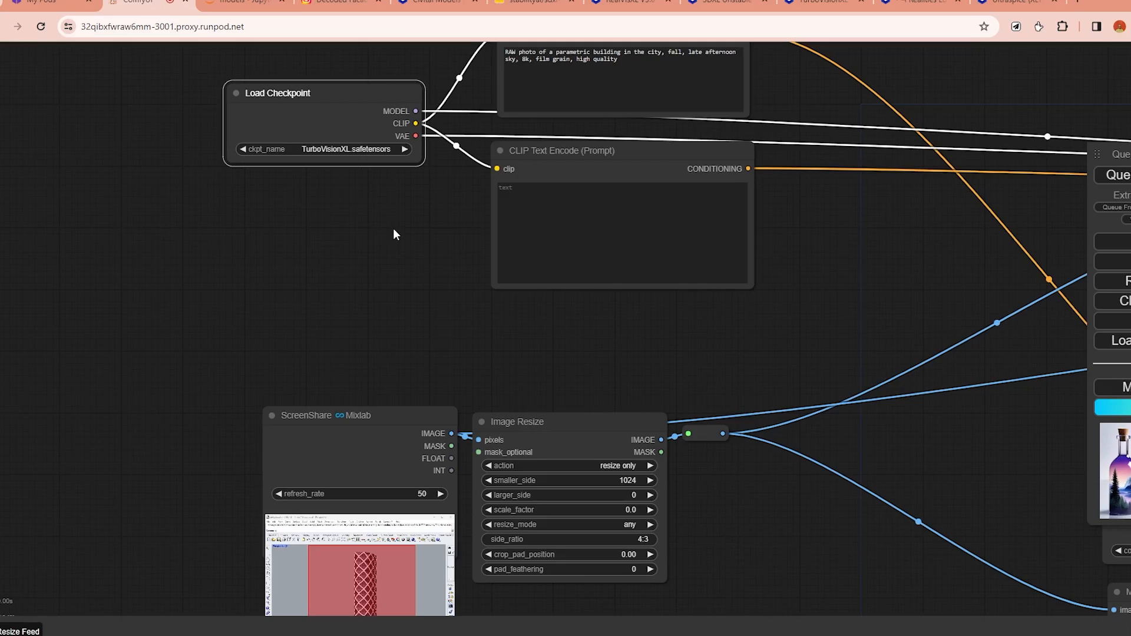
Set the Load Checkpoint node's model to sd_xl_turbo_1.0.safetensors.
left_click_drag(393, 228, 383, 334)
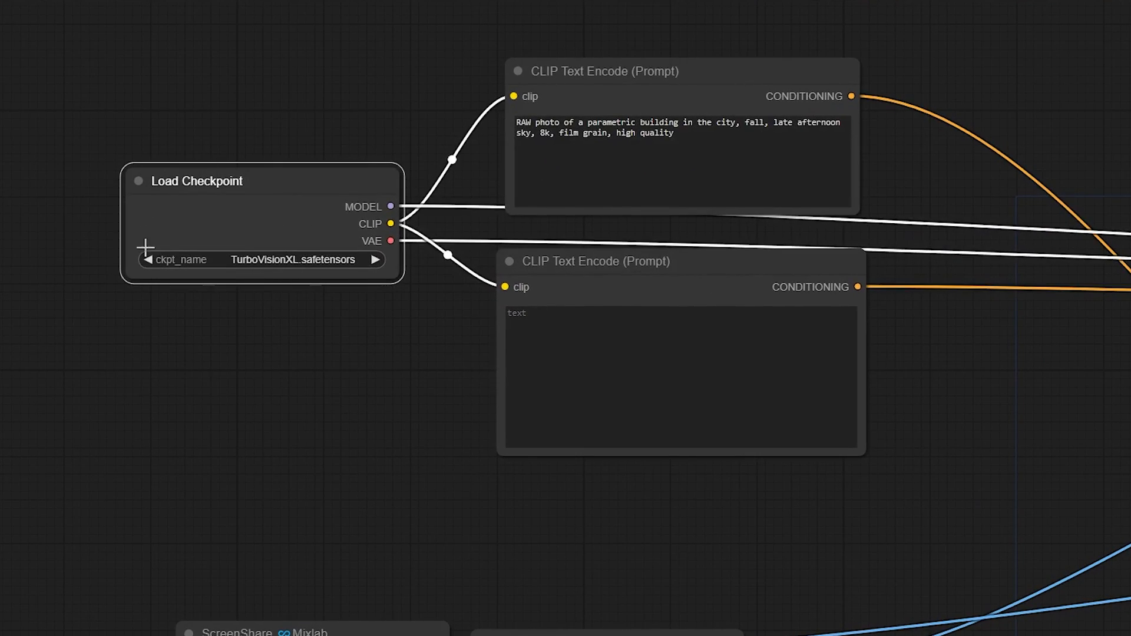
left_click(296, 259)
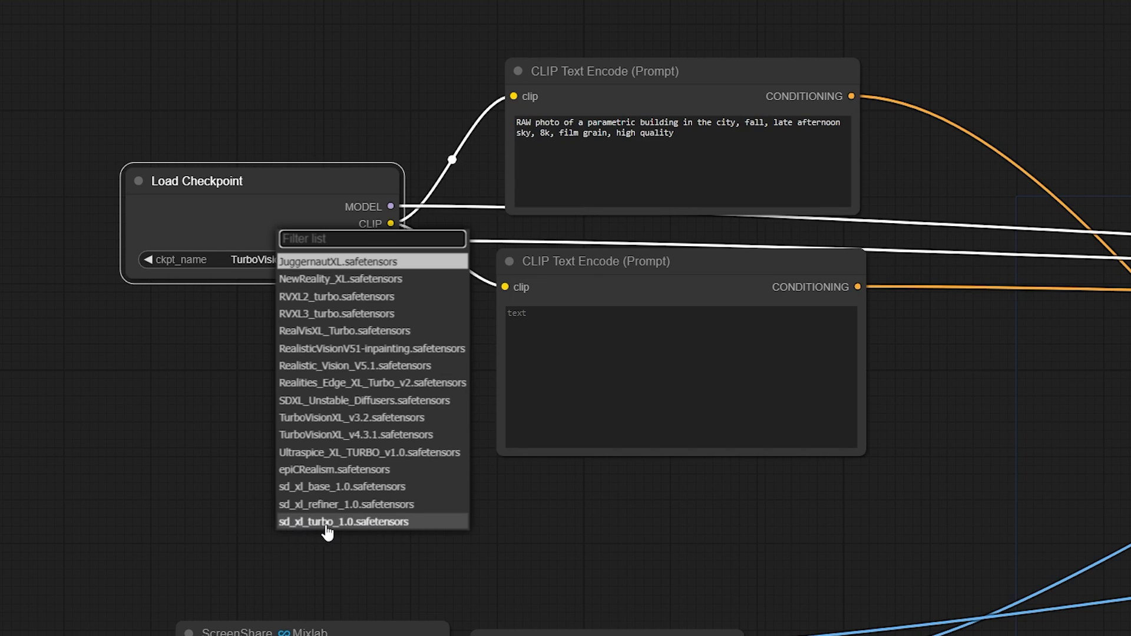
left_click(371, 523)
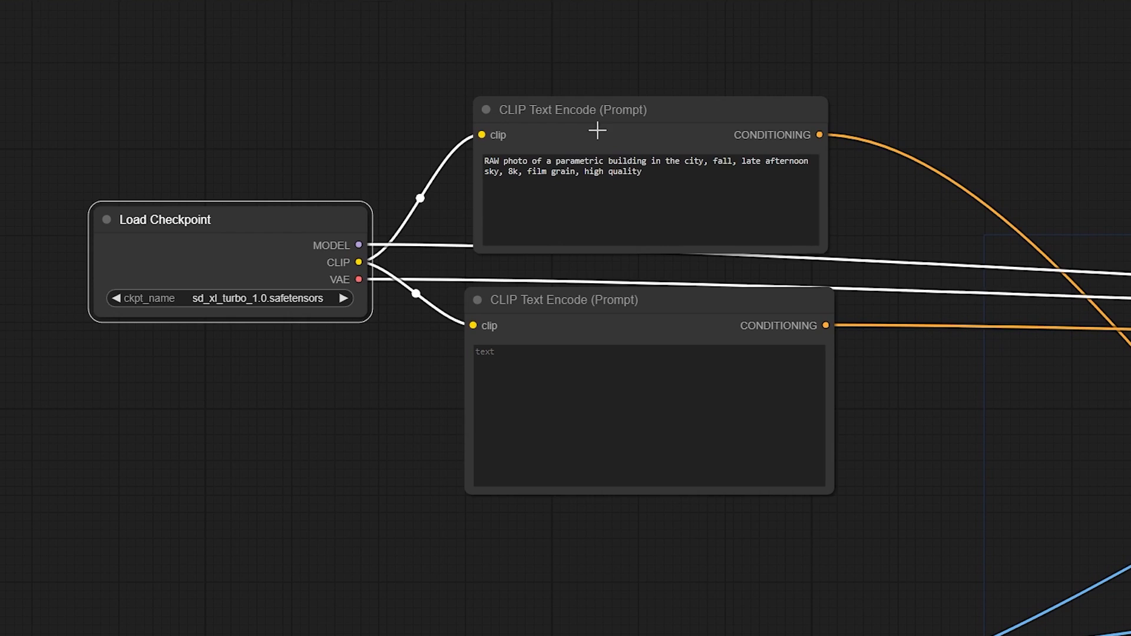
Nudge the positive prompt's CLIP Text Encode node upward and color it green.
left_click_drag(597, 130, 596, 117)
left_click(625, 312)
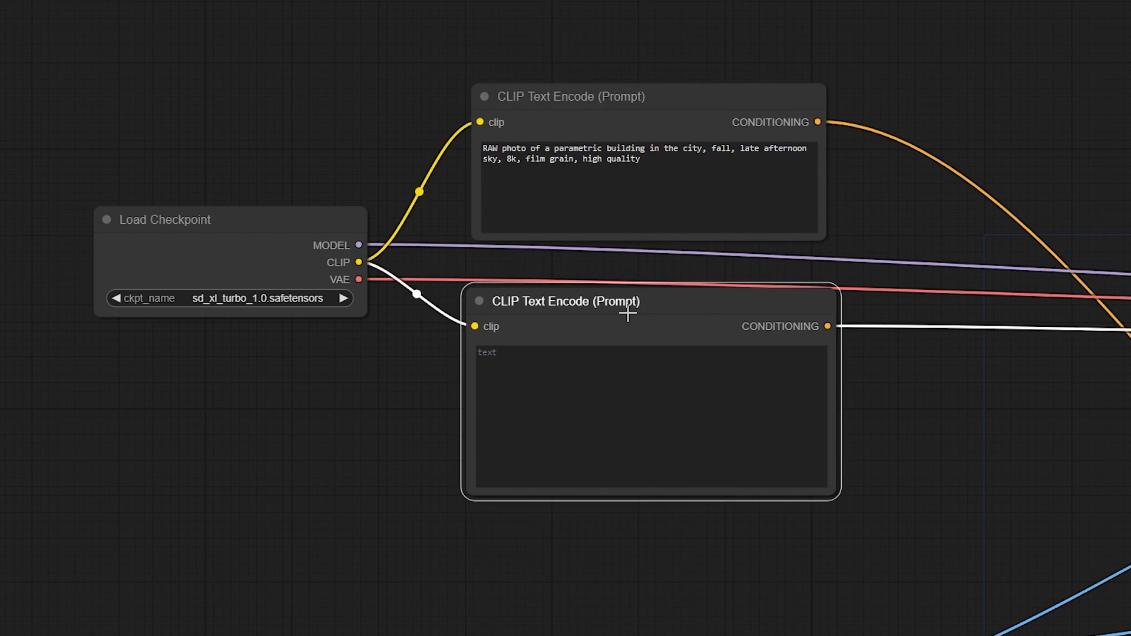
left_click_drag(878, 222, 799, 265)
left_click(538, 141)
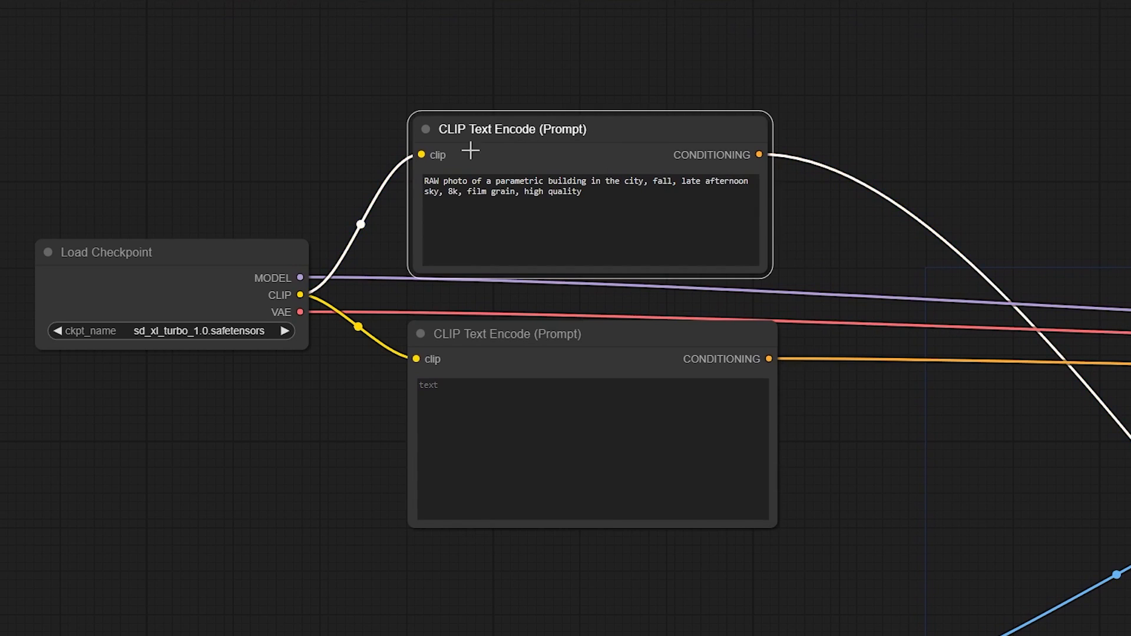
right_click(586, 148)
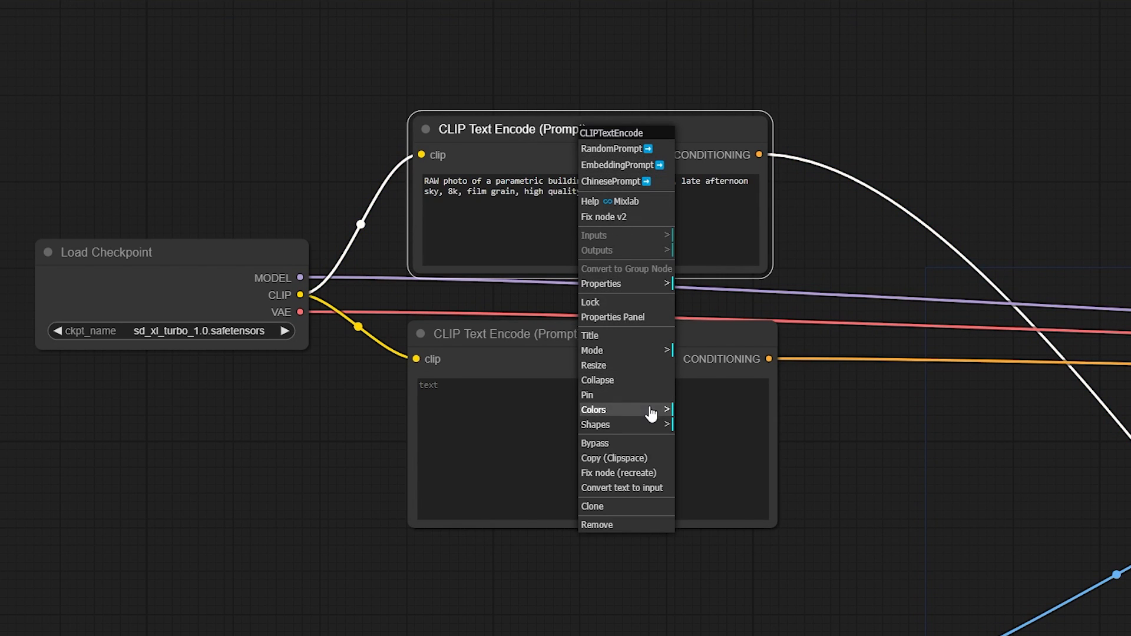
left_click(612, 416)
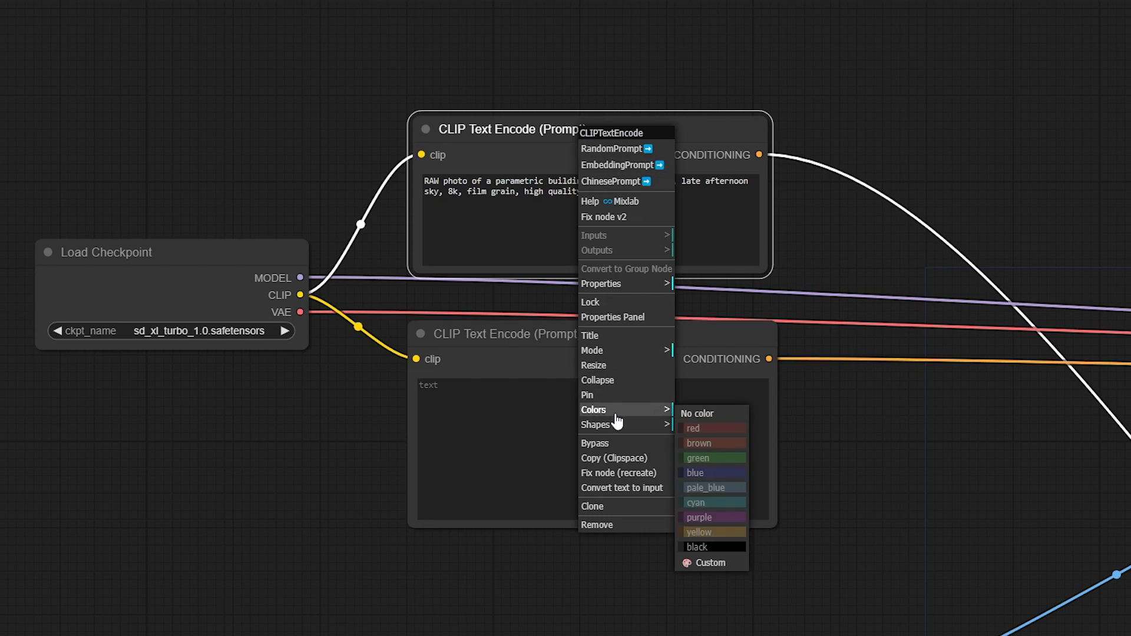
left_click(705, 461)
Color the empty negative prompt's CLIP Text Encode node red.
mouse_move(603, 341)
left_mouse_down()
mouse_move(586, 345)
mouse_move(596, 337)
left_mouse_up()
right_click(596, 344)
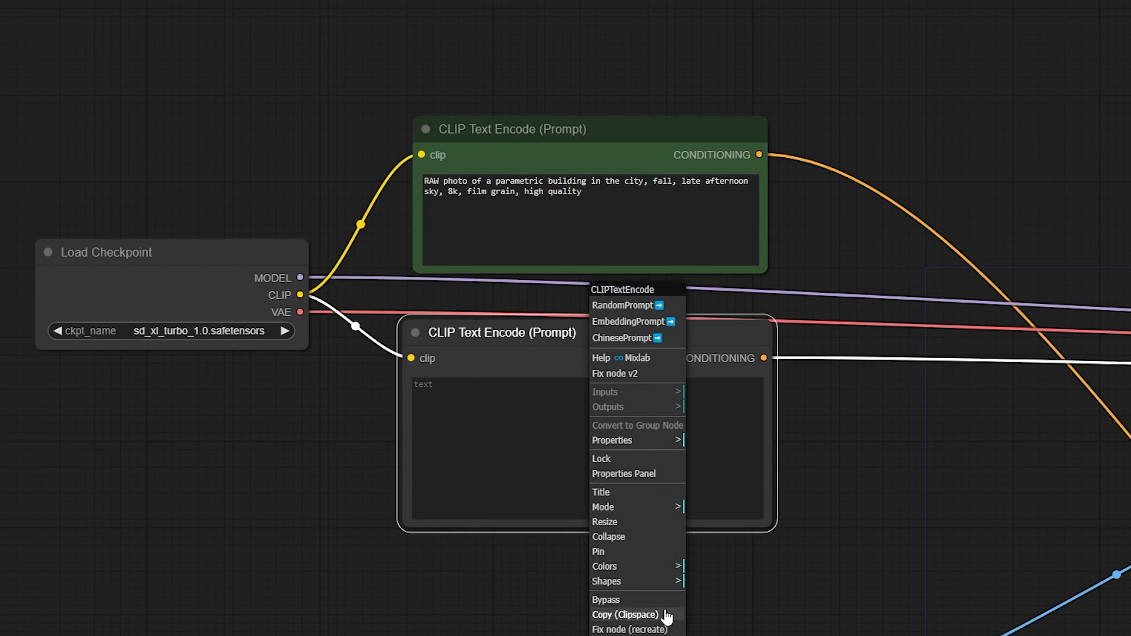
left_click(651, 569)
left_click(719, 565)
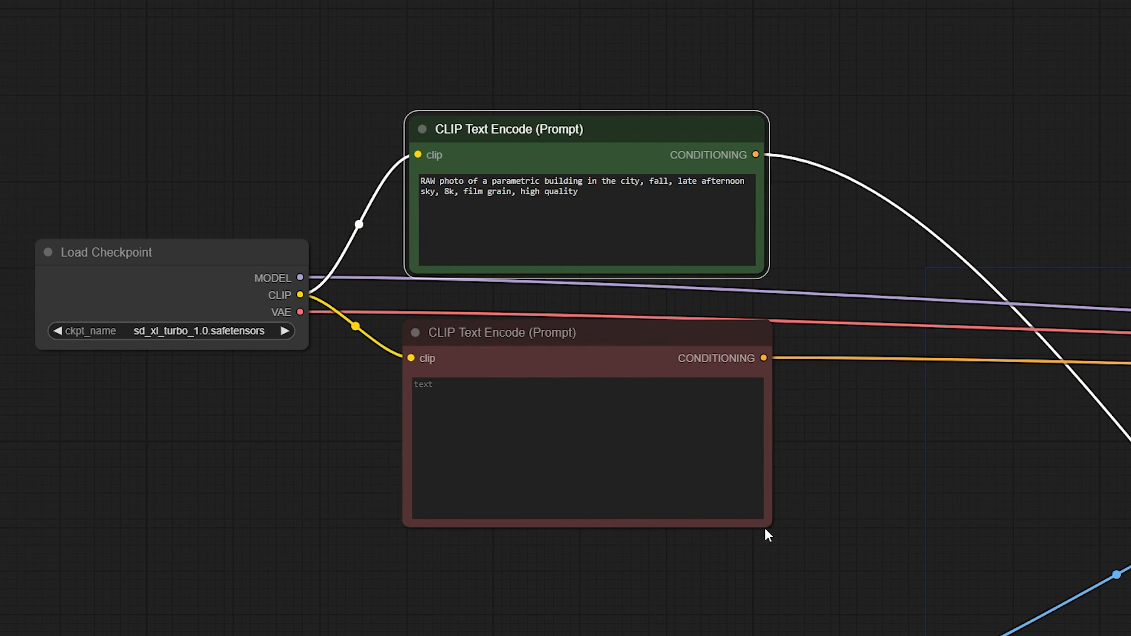
Select the Load ControlNet Model, MiDaS Depth Map, Apply ControlNet and Preview Image nodes and shift them together slightly up and left.
left_click_drag(765, 529, 256, 145)
left_click(805, 505)
scroll(805, 506, "down", 5)
left_click_drag(875, 595, 533, 354, "ctrl")
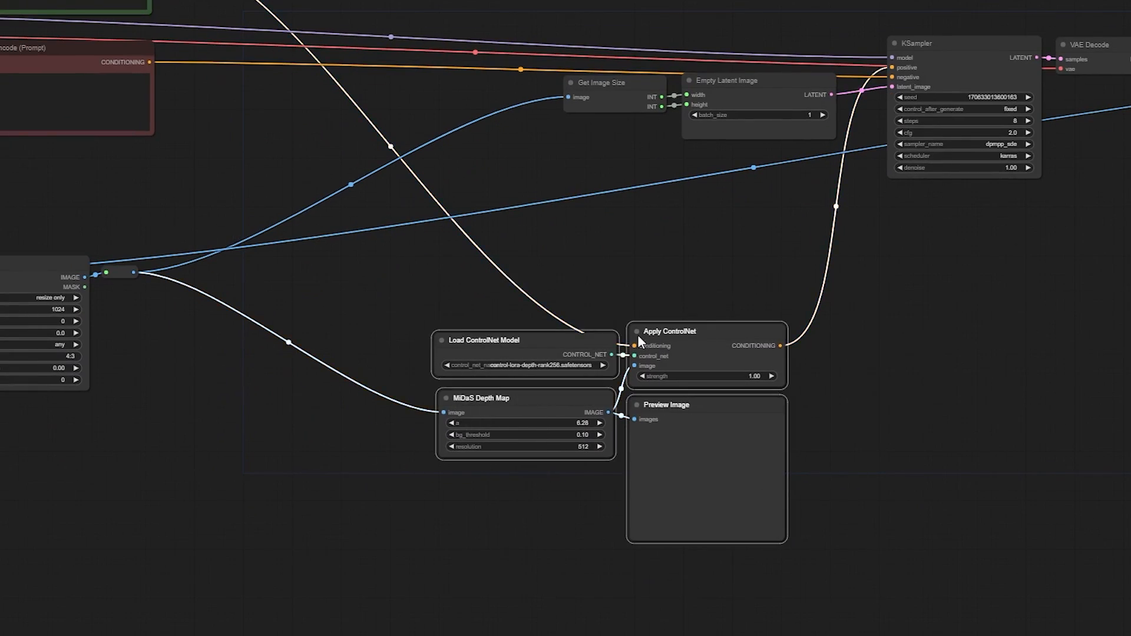
left_click_drag(702, 335, 672, 311)
left_click_drag(439, 24, 473, 184)
left_click_drag(968, 393, 971, 312)
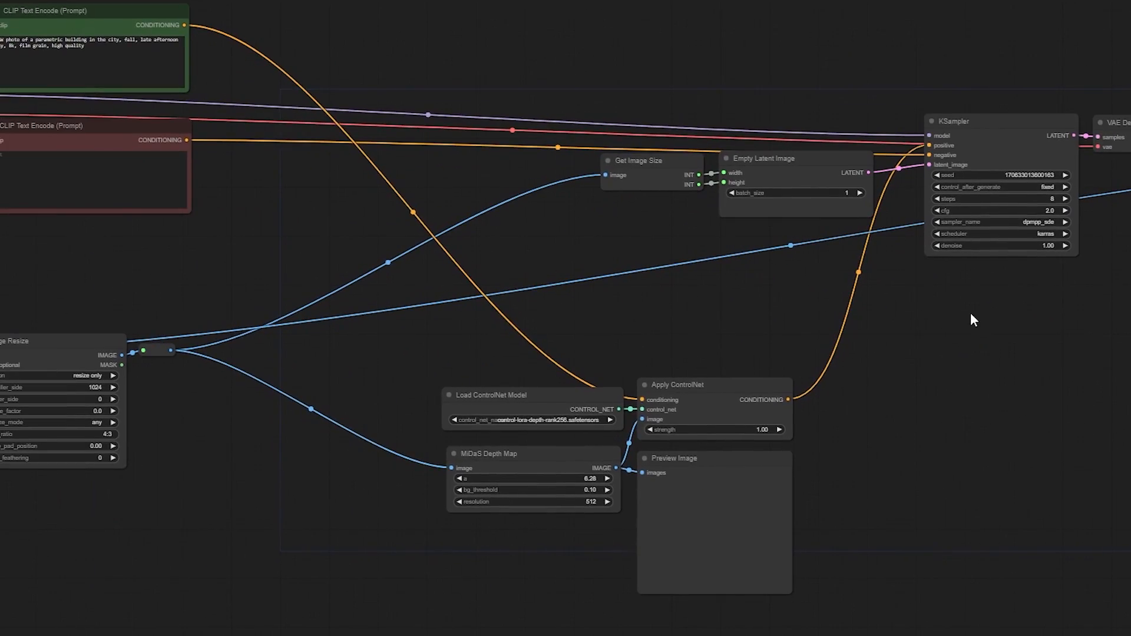
Add a group and size its frame to enclose the four ControlNet nodes.
left_click_drag(918, 380, 976, 327)
left_click_drag(331, 498, 254, 485)
scroll(664, 439, "up", 3)
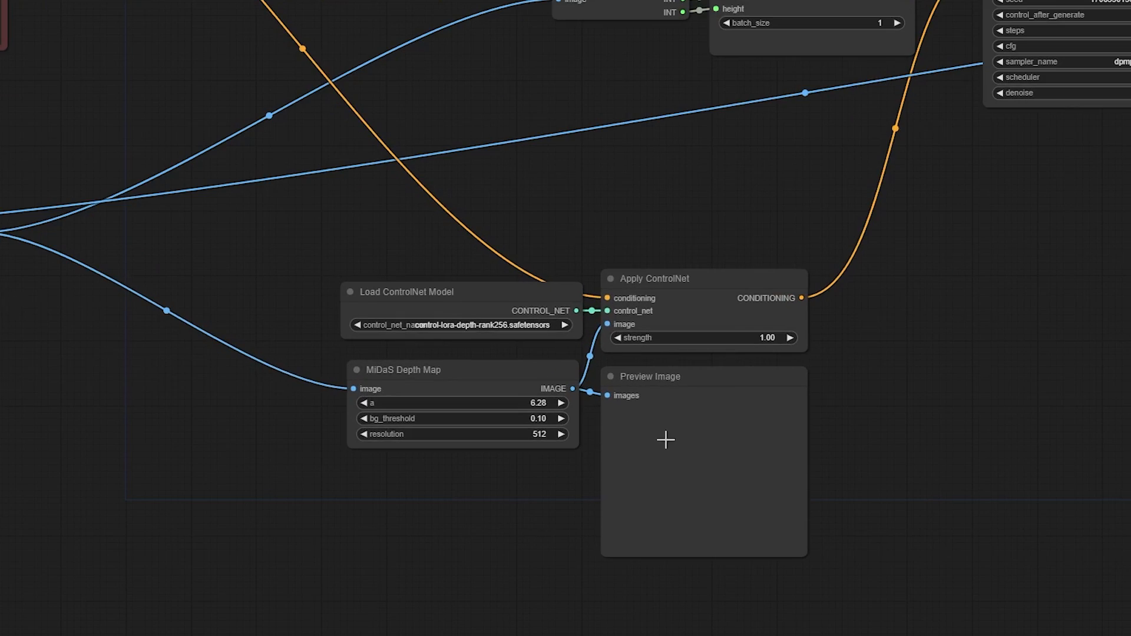
left_click_drag(933, 398, 946, 379)
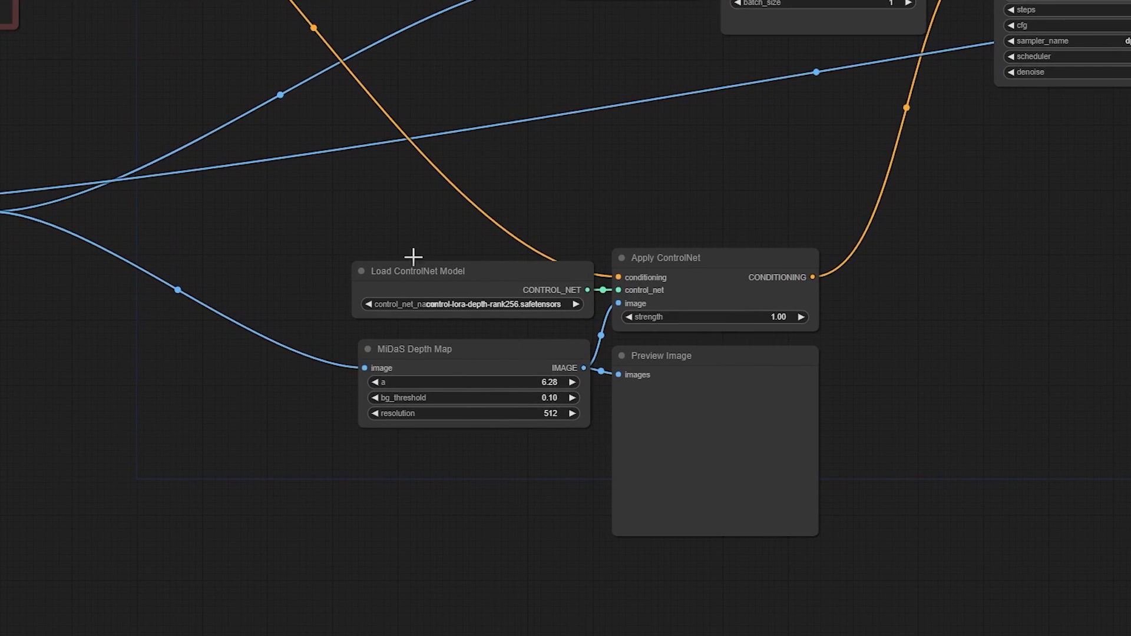
right_click(350, 195)
left_click(371, 213)
left_click_drag(424, 223, 862, 582)
Rename the new group around the ControlNet nodes as "ControlNet - Depth".
right_click(350, 183)
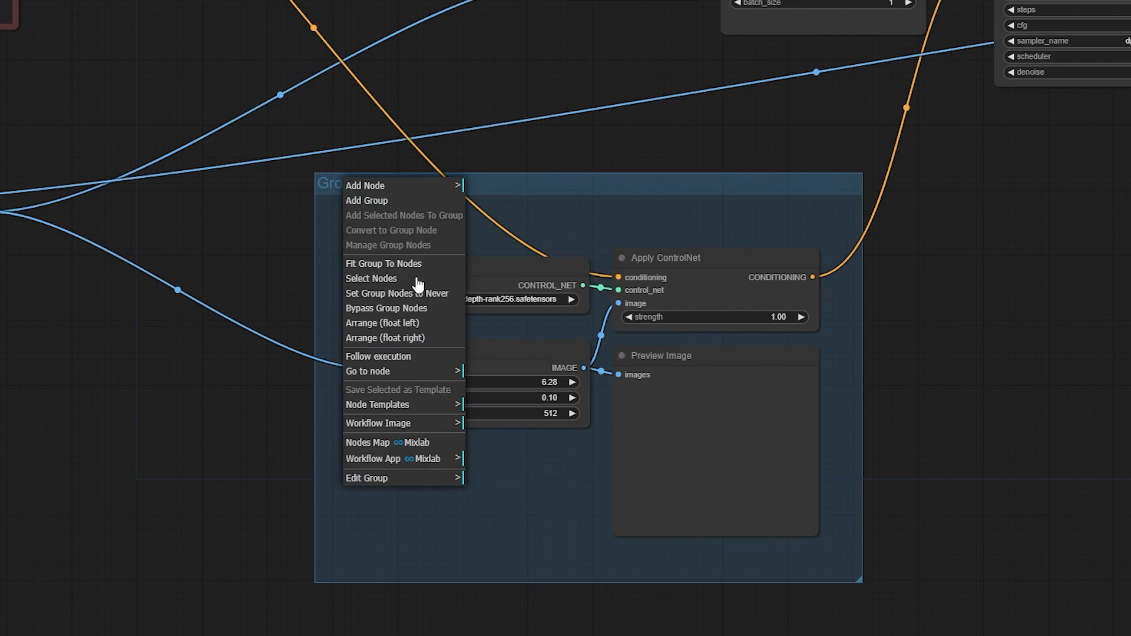
left_click(401, 477)
left_click(511, 552)
key("BackSpace")
key("BackSpace")
key("BackSpace")
key("BackSpace")
key("BackSpace")
type("ControlNet - Depth")
key("Return")
Set the Load ControlNet Model node to control-lora/control-LoRAs-rank256/control-lora-depth-rank256.safetensors.
left_click_drag(97, 382, 594, 378)
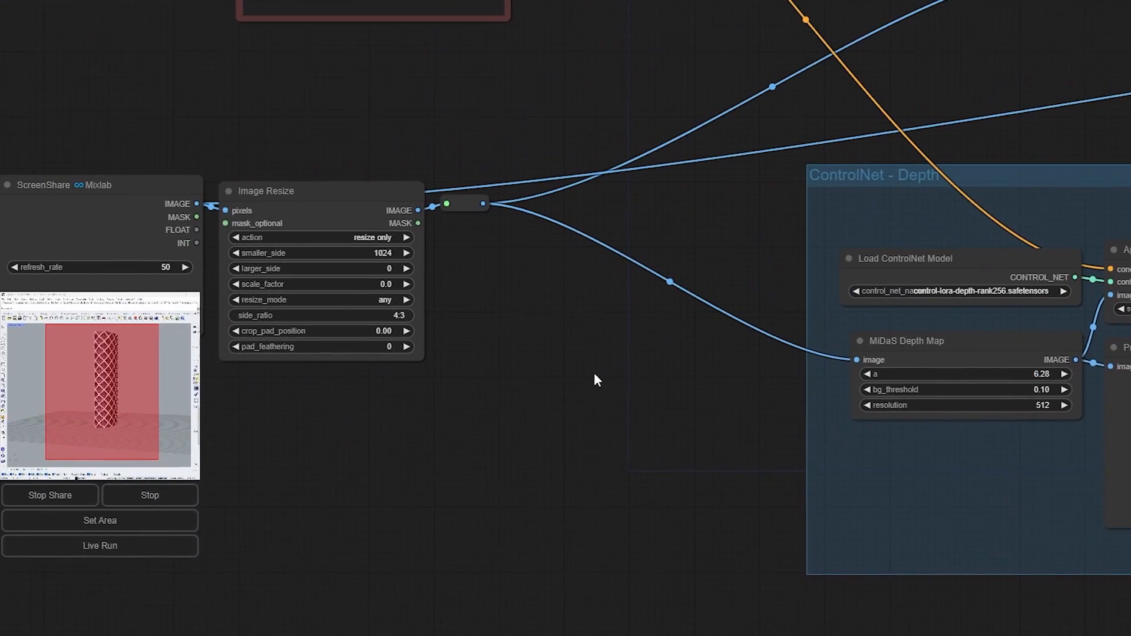
left_click_drag(513, 465, 454, 458)
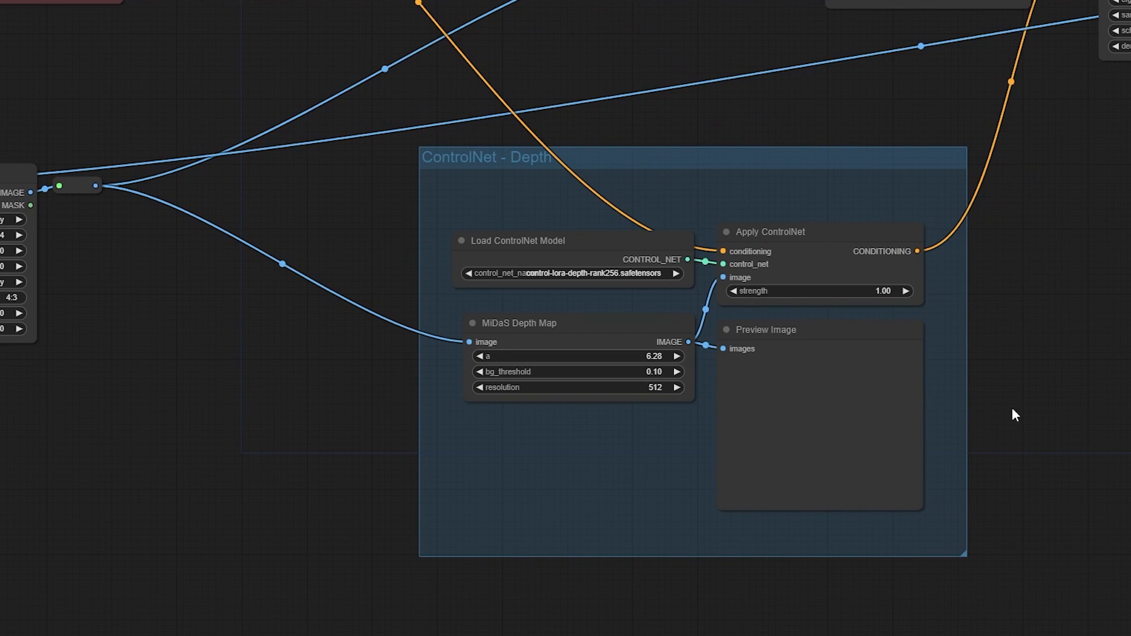
scroll(1012, 407, "up", 1)
left_click(530, 260)
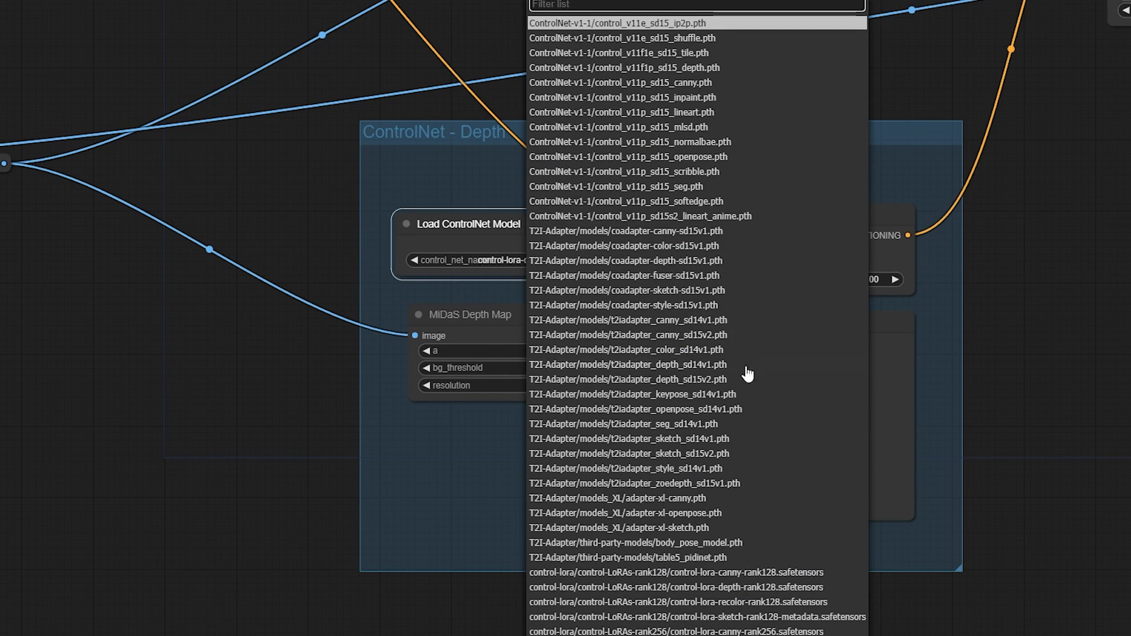
scroll(724, 609, "down", 2)
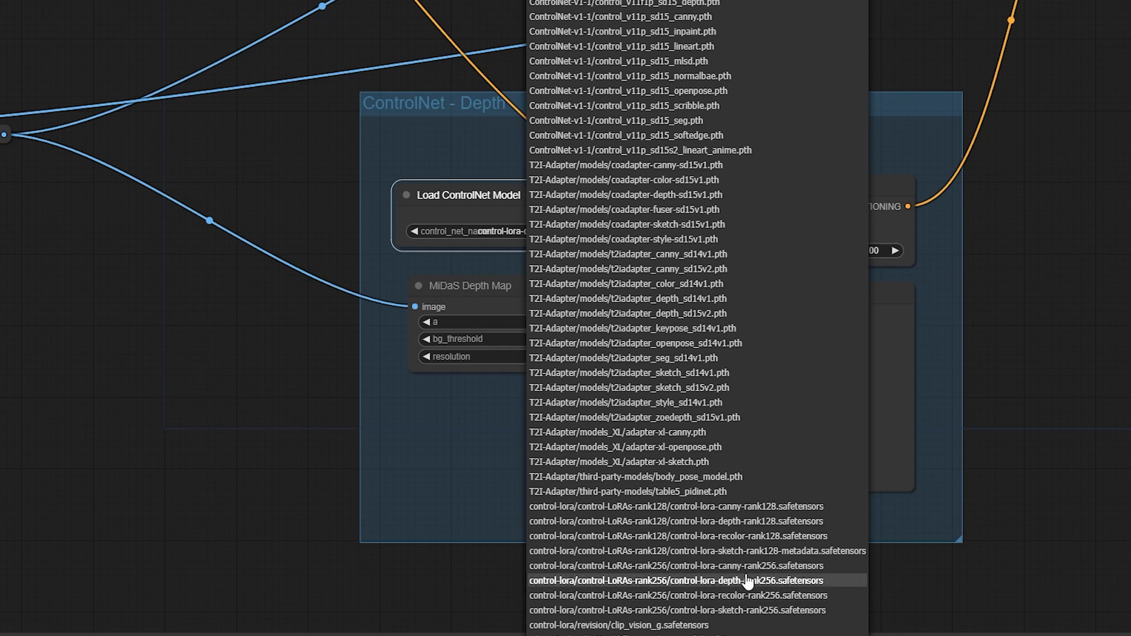
left_click(765, 581)
Review the full list of available ControlNet models and close it without changing the selected depth model.
left_click(556, 229)
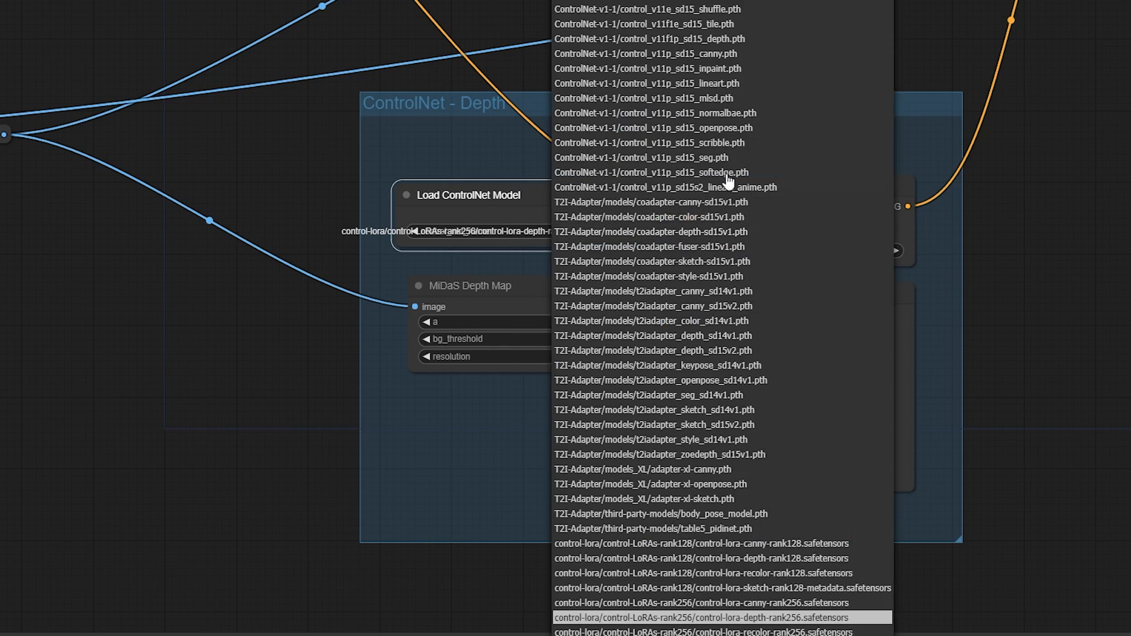
scroll(727, 176, "down", 3)
scroll(754, 133, "down", 5)
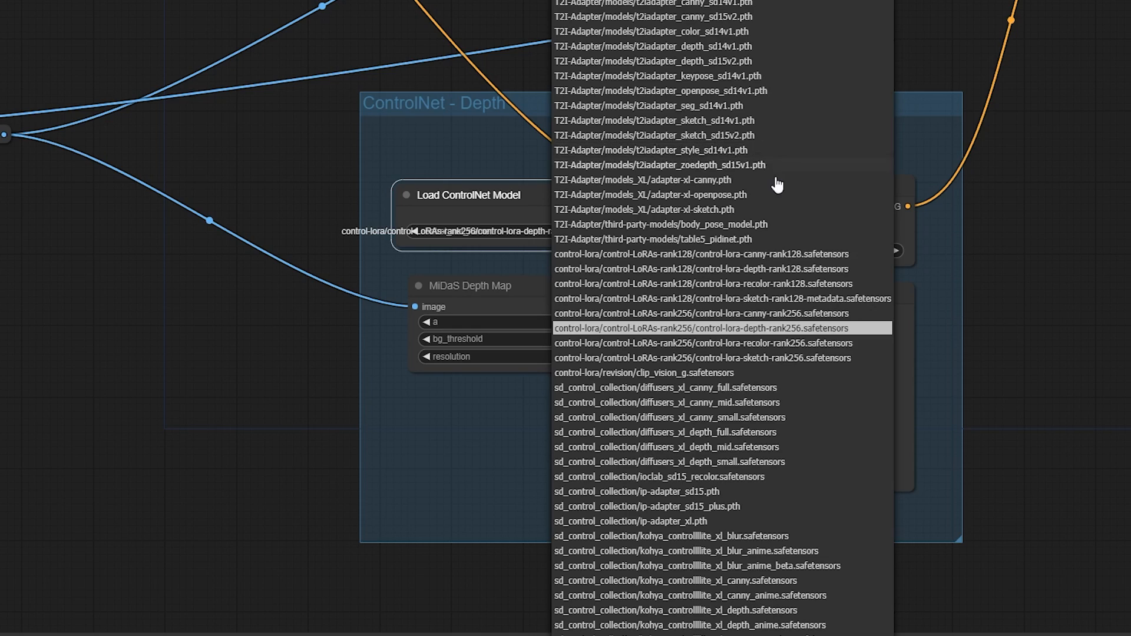
scroll(778, 183, "down", 3)
scroll(782, 202, "down", 5)
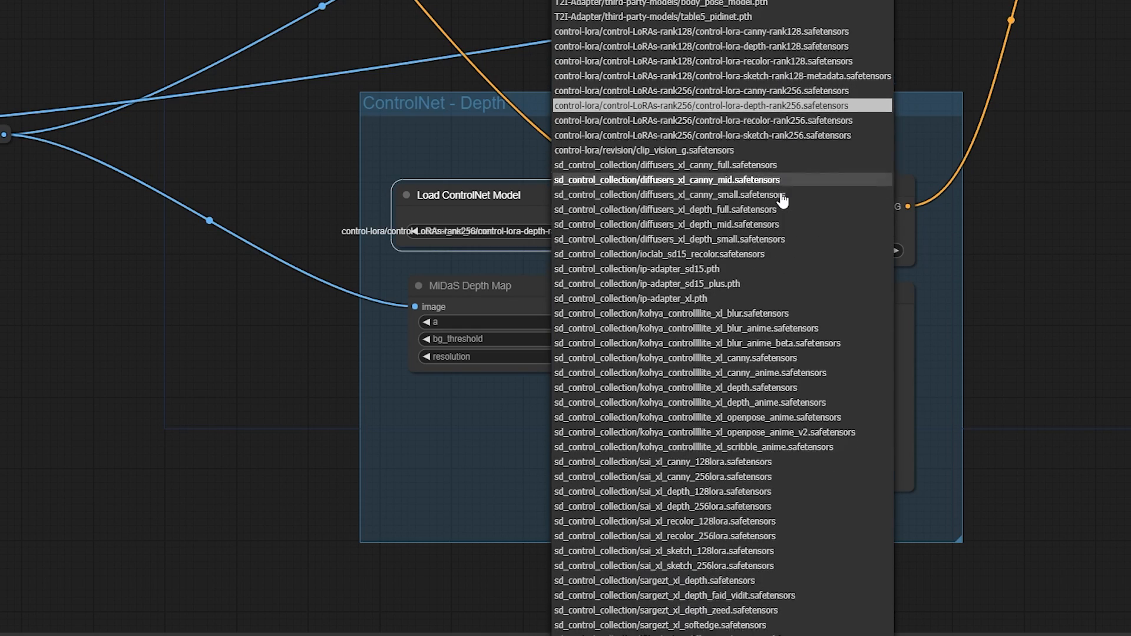
scroll(786, 404, "down", 2)
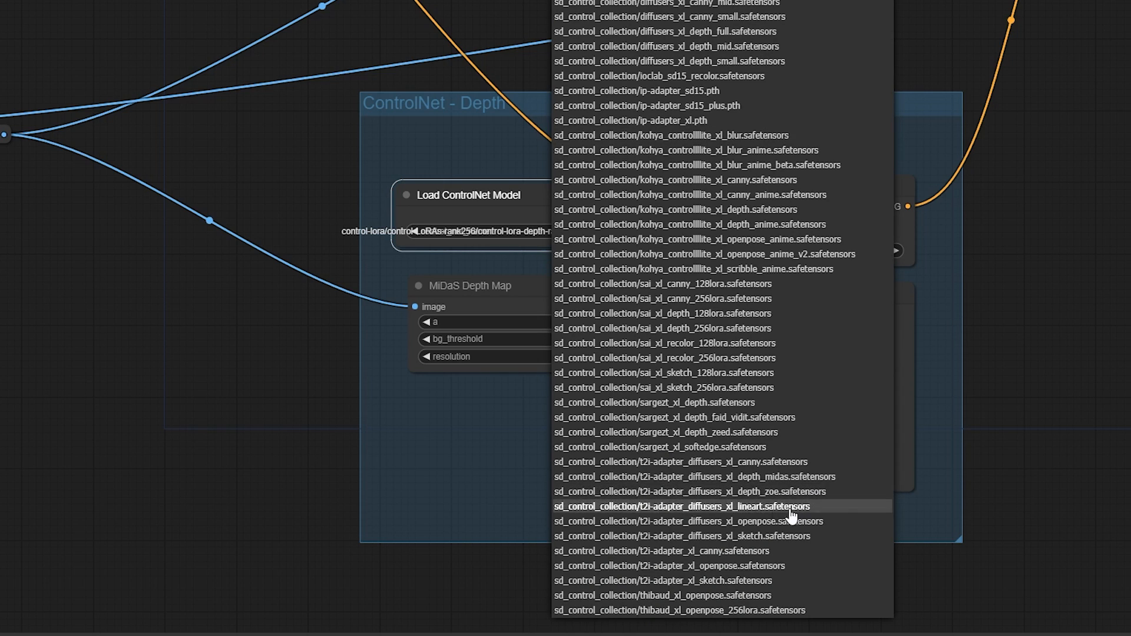
left_click_drag(532, 320, 525, 319)
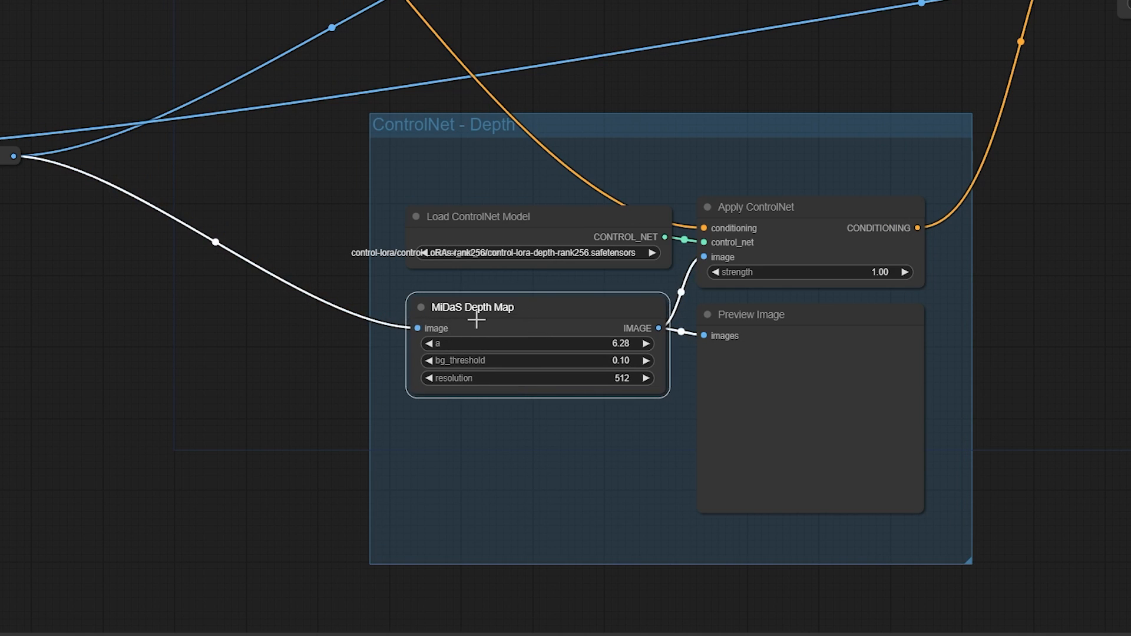
Search the nodes for "depth", add Depth Anything below MiDaS Depth Map, and feed its image input from the reroute after Image Resize.
double_click(430, 450)
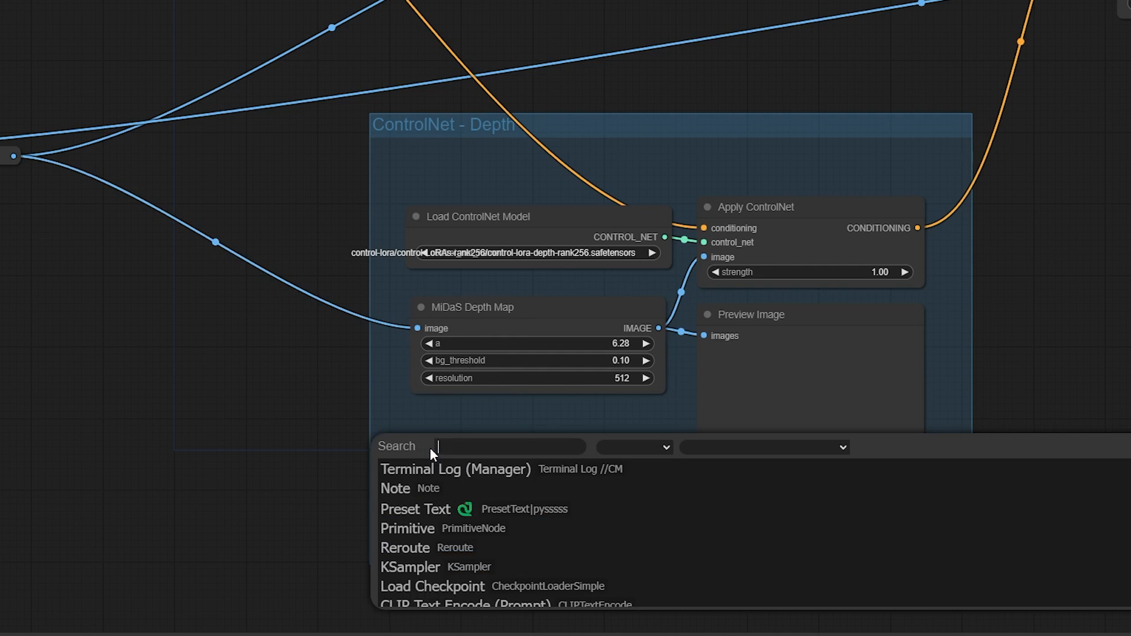
type("depth")
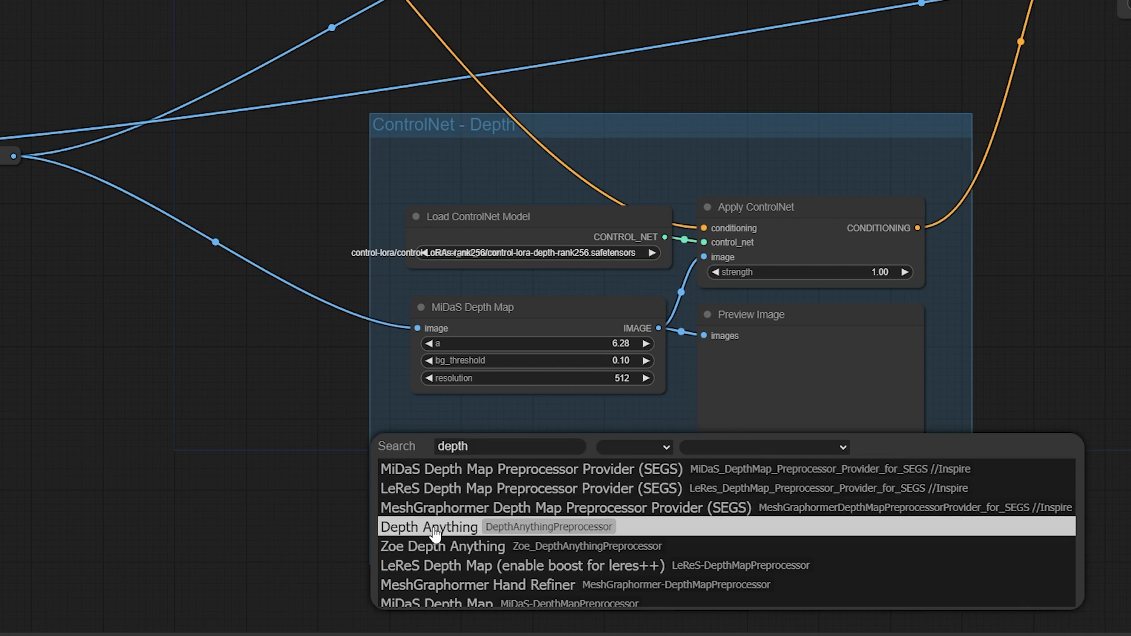
left_click(581, 526)
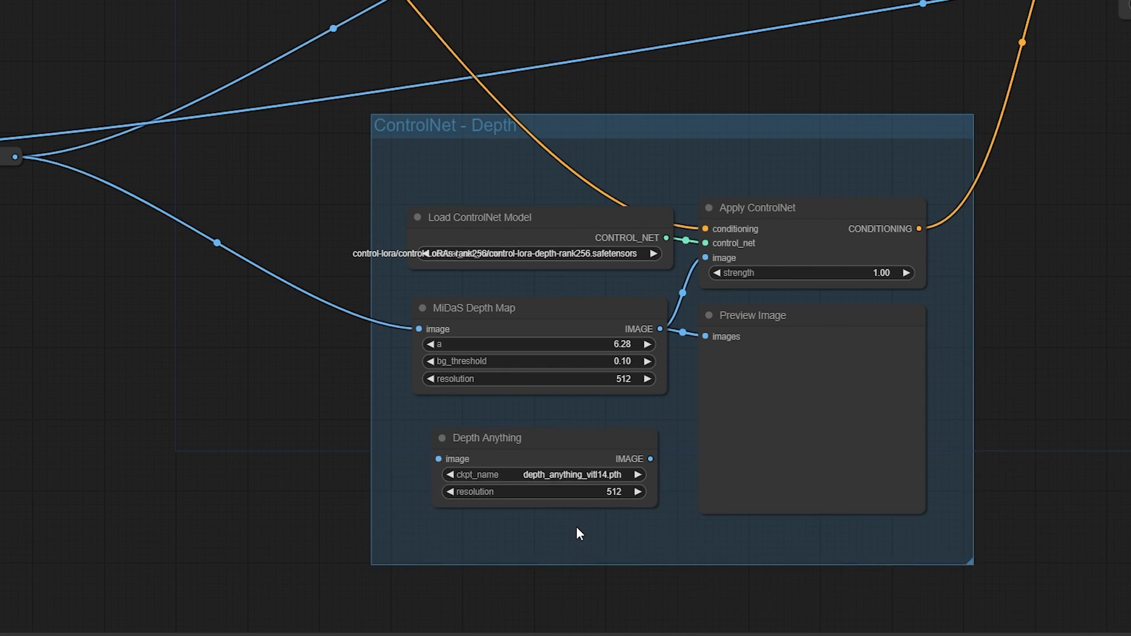
left_click_drag(576, 533, 682, 490)
left_click(663, 404)
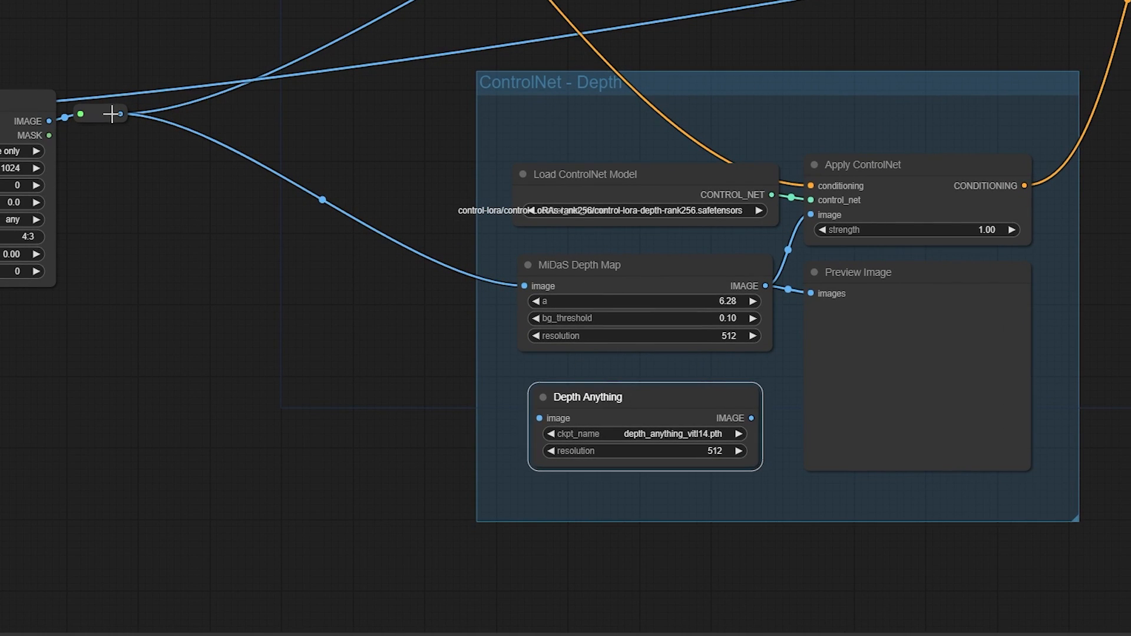
left_click_drag(121, 114, 540, 418)
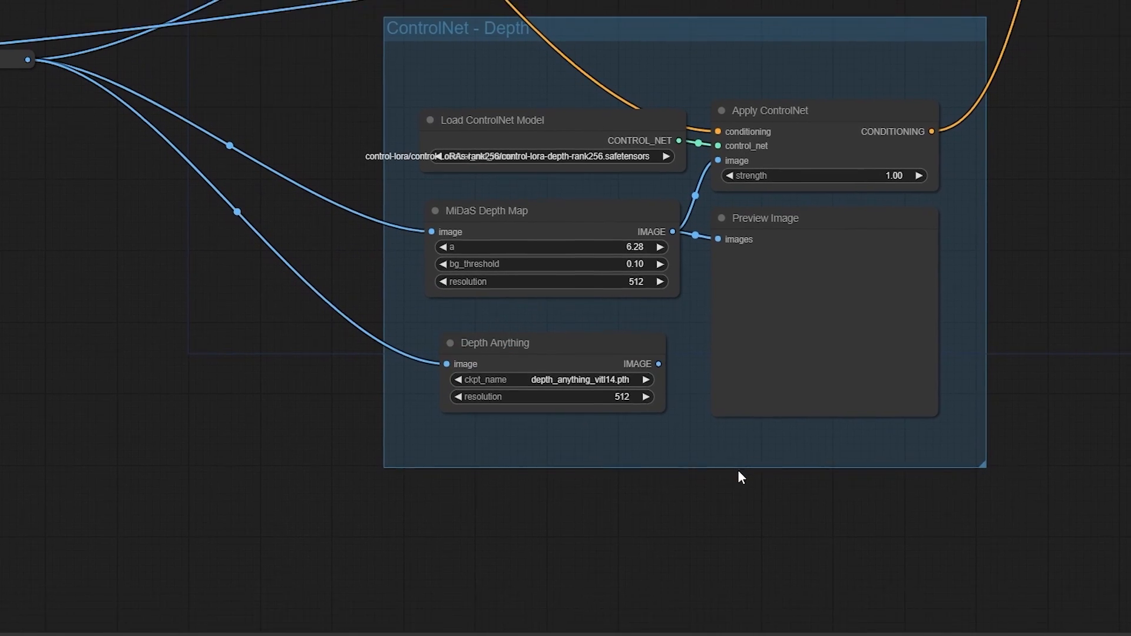
Duplicate the Preview Image node below the original and connect Depth Anything's output to the copy and to Apply ControlNet's image input.
left_click_drag(738, 471, 740, 459)
left_click_drag(805, 323, 808, 544, "alt")
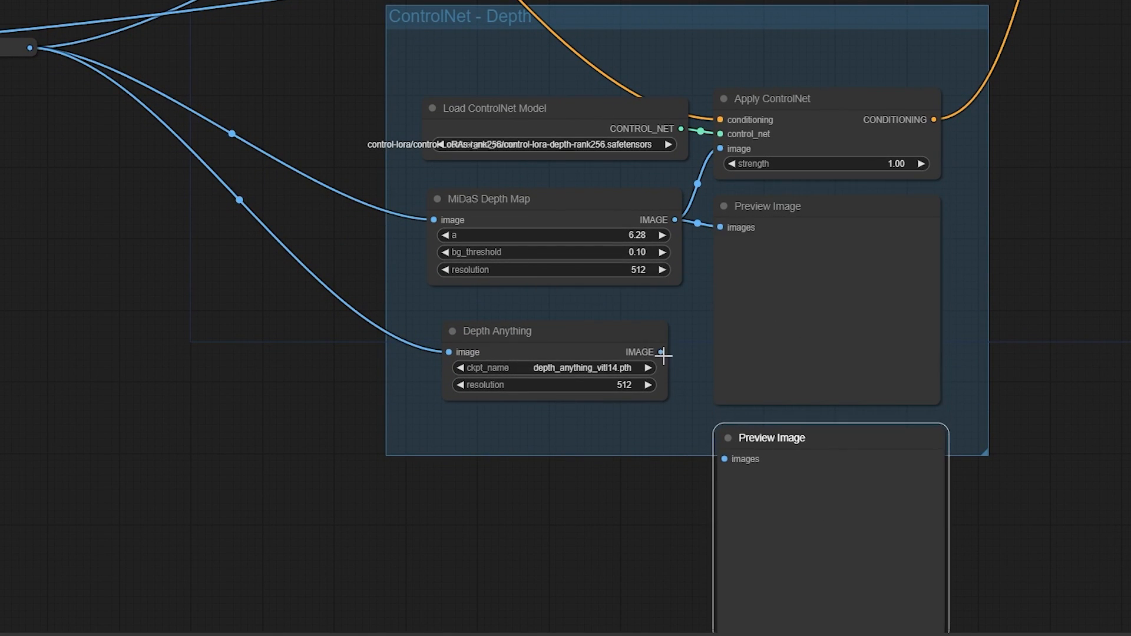
left_click_drag(664, 355, 725, 459)
left_click_drag(651, 406, 628, 434)
left_click_drag(637, 378, 734, 175)
left_click_drag(956, 316, 864, 271)
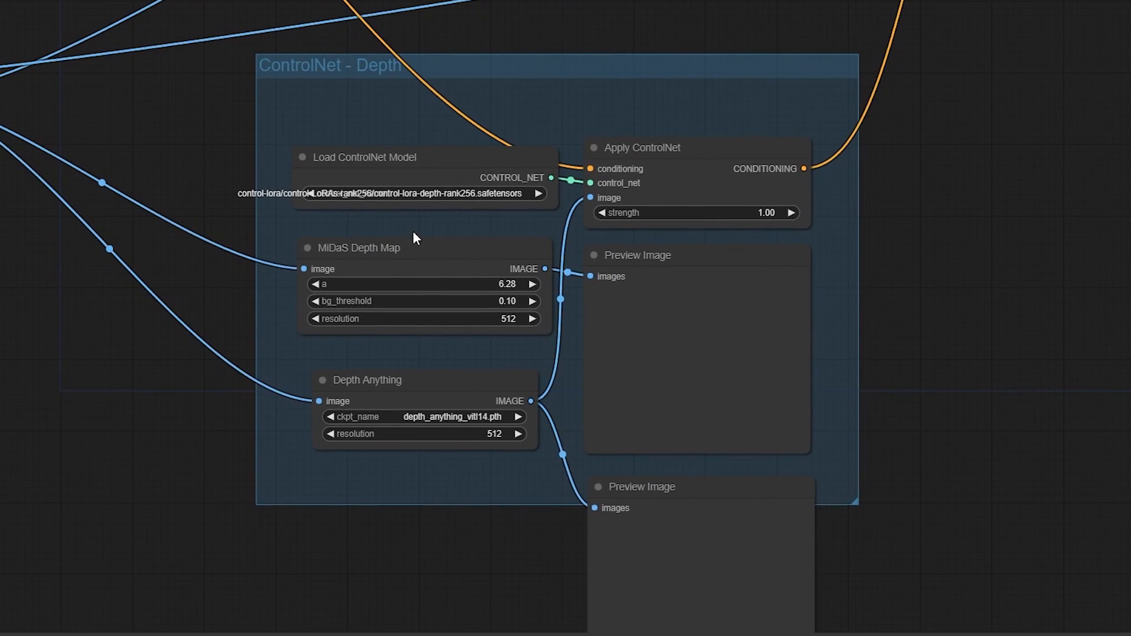
Examine the Apply ControlNet node and trace its conditioning link back to the green positive prompt.
scroll(685, 155, "up", 6)
scroll(686, 156, "down", 4)
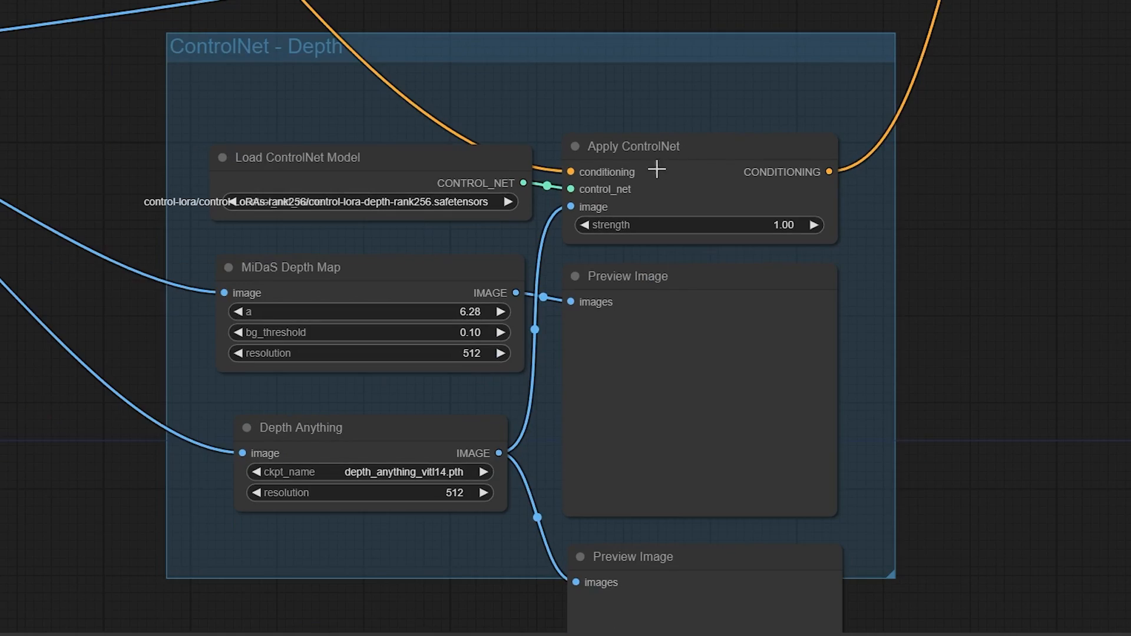
left_click(648, 168)
scroll(627, 100, "down", 4)
left_click_drag(586, 47, 726, 330)
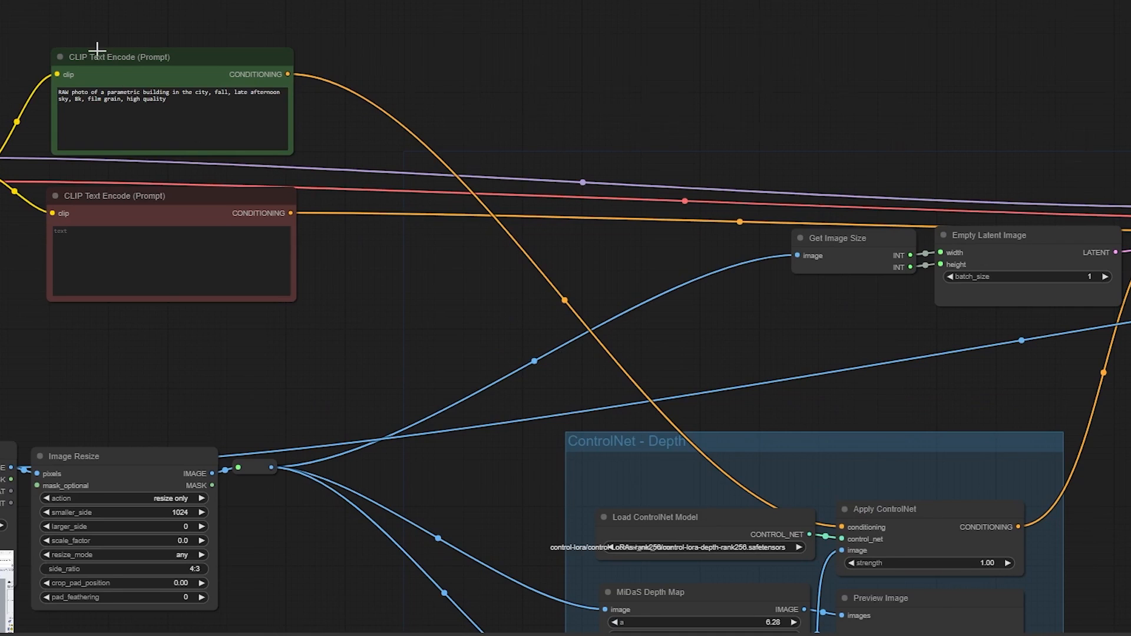
scroll(97, 51, "up", 3)
left_click_drag(891, 369, 404, 25)
left_click_drag(648, 159, 601, 58)
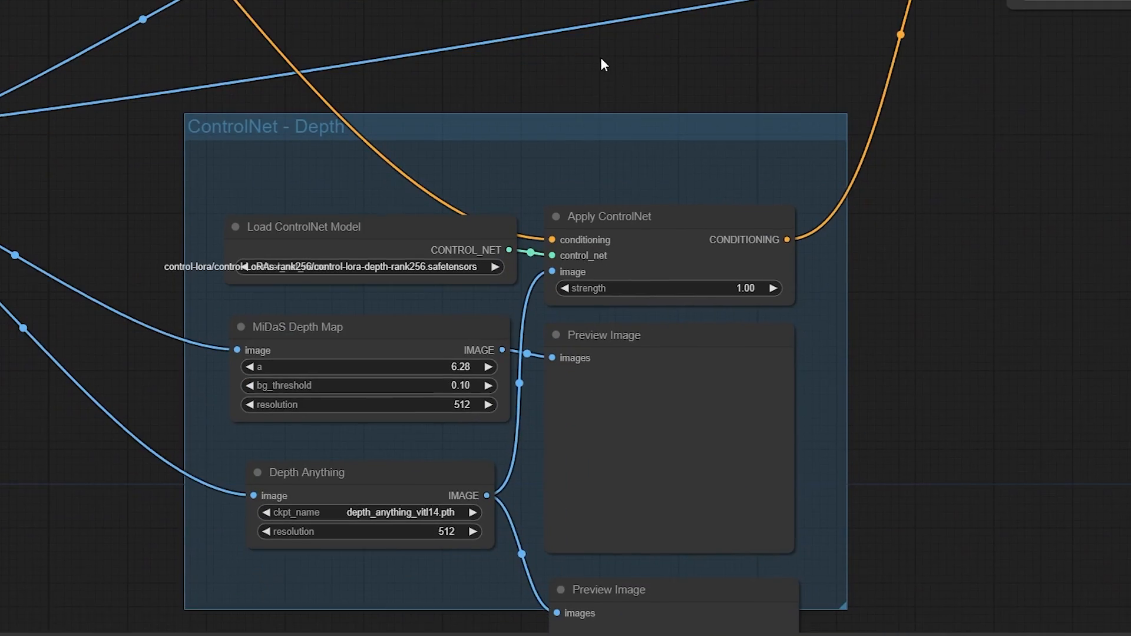
Disconnect Apply ControlNet's conditioning input and reconnect the positive prompt's CONDITIONING output to it.
scroll(615, 229, "up", 3)
scroll(538, 239, "down", 4)
left_click_drag(533, 241, 529, 132)
left_click_drag(345, 38, 682, 246)
scroll(682, 246, "down", 3)
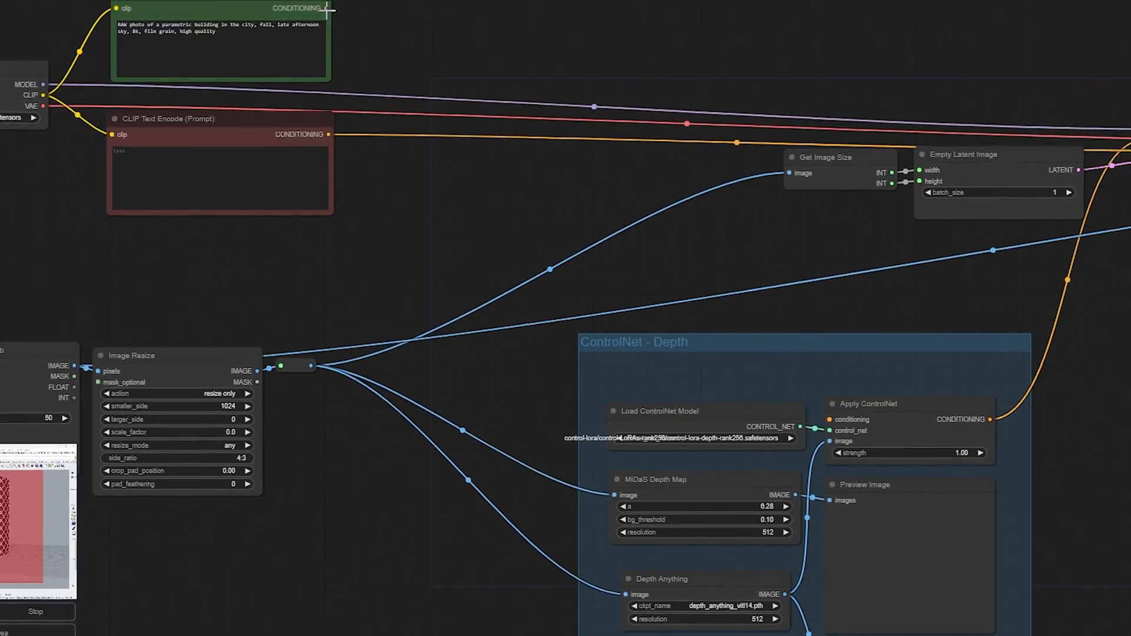
left_click_drag(327, 8, 796, 419)
scroll(921, 462, "up", 3)
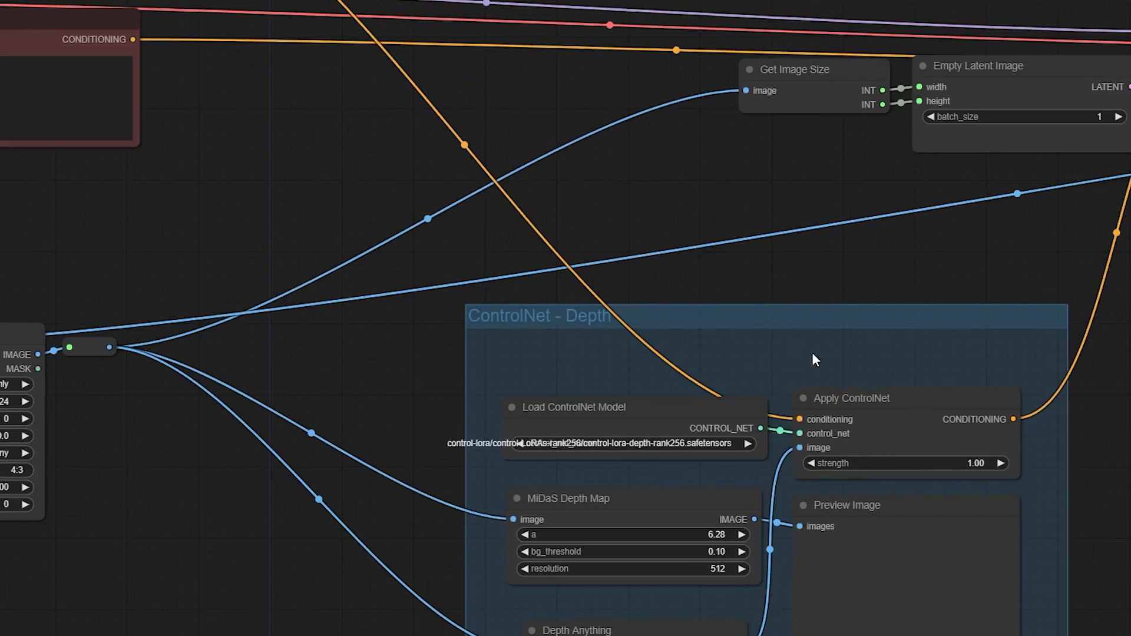
Examine the Get Image Size and Empty Latent Image nodes that feed the KSampler's latent input.
left_click_drag(830, 285, 508, 324)
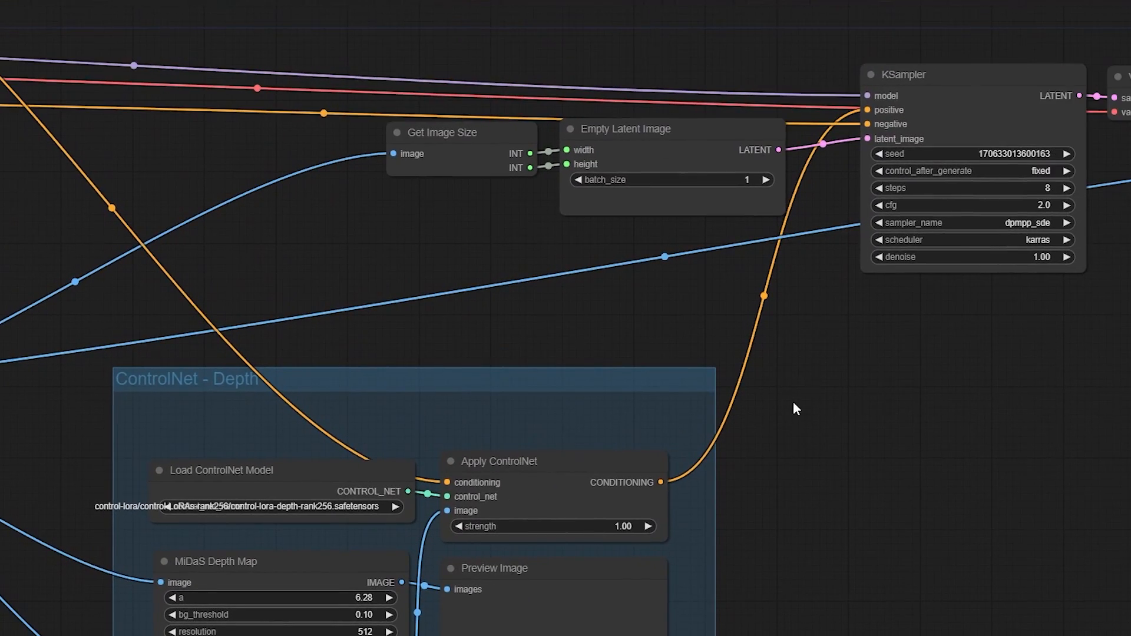
left_click(475, 132)
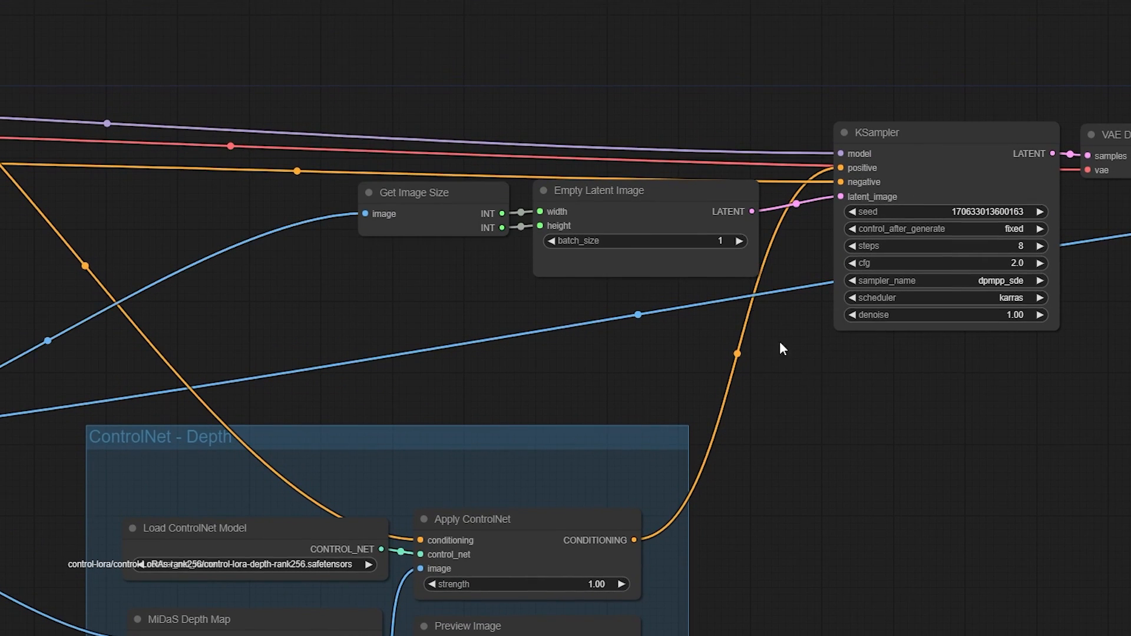
left_click(614, 193)
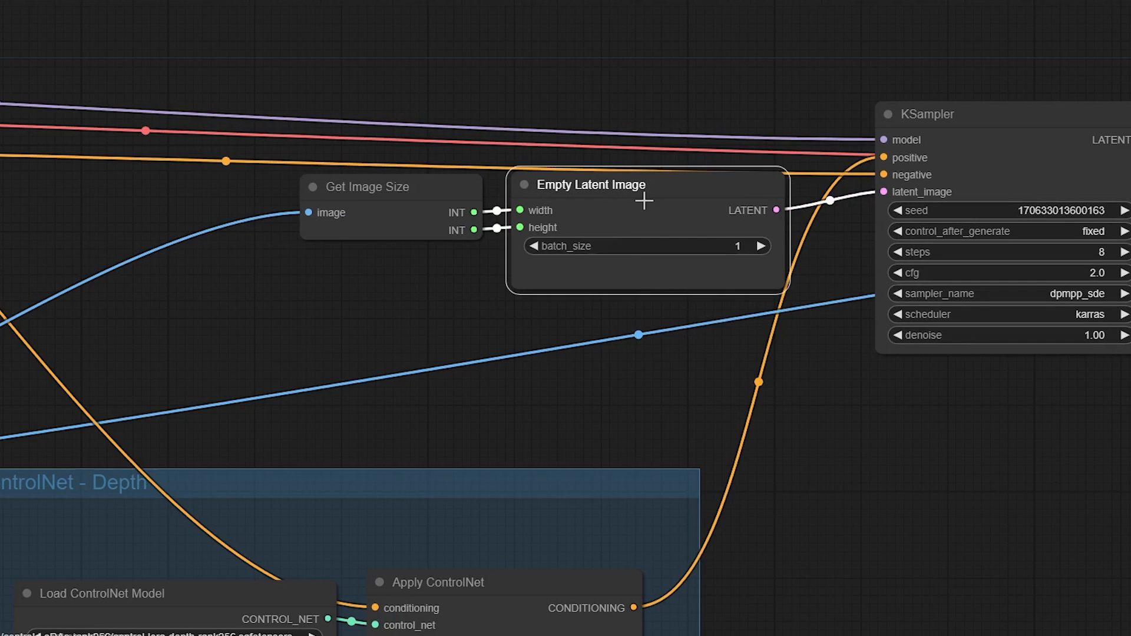
Add a second Empty Latent Image node directly below the existing one.
double_click(596, 393)
type("empt")
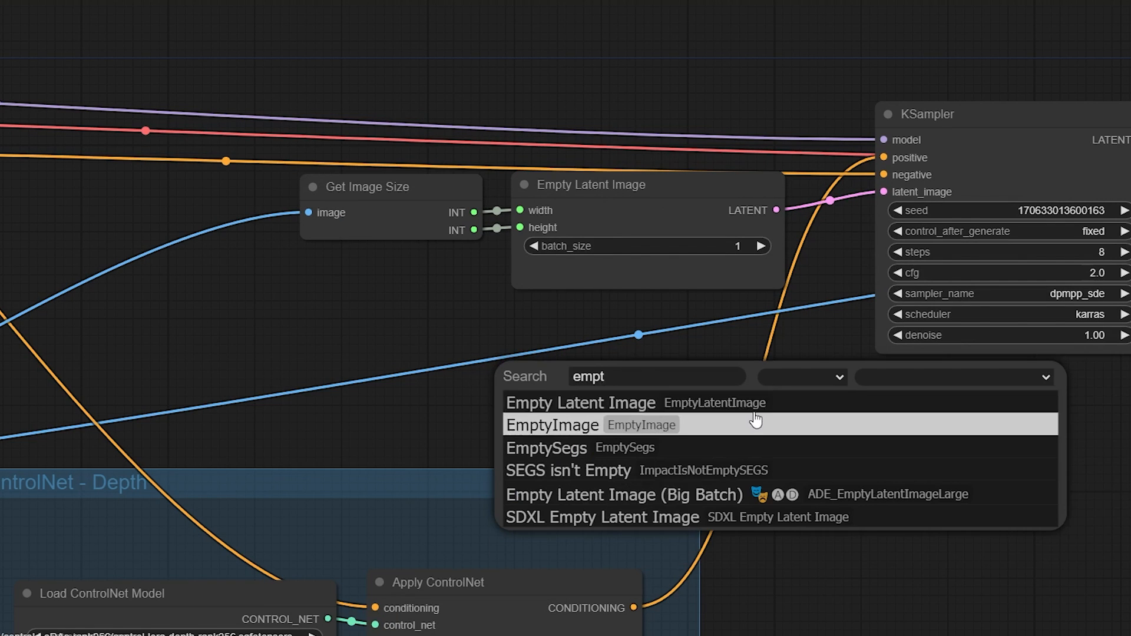
left_click(754, 399)
left_click_drag(745, 371, 658, 315)
scroll(704, 419, "up", 2)
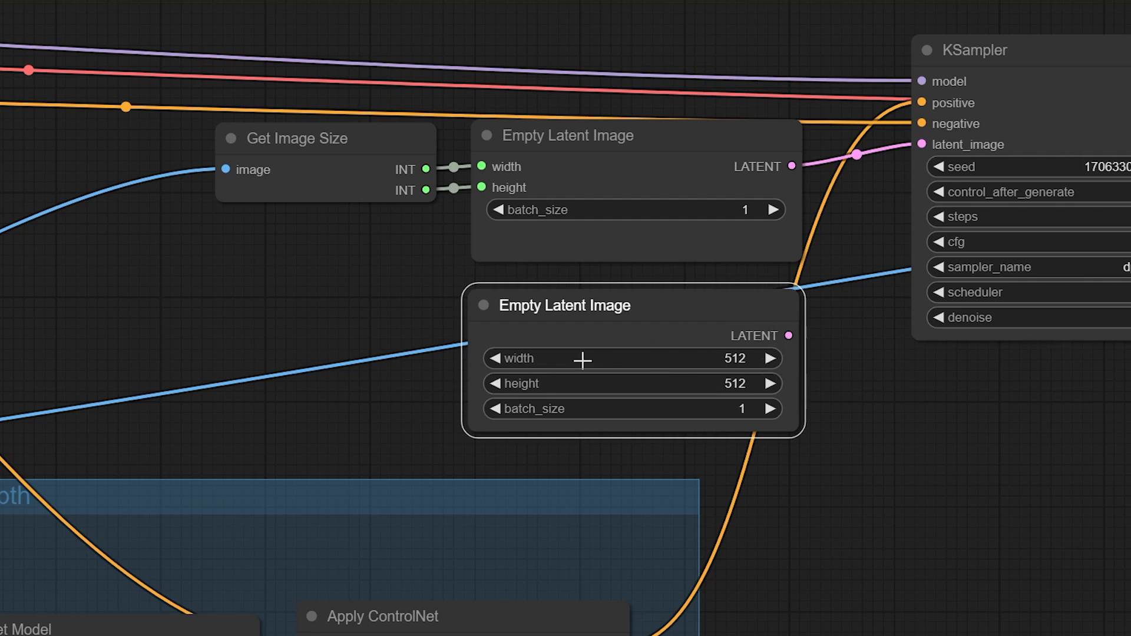
mouse_move(729, 360)
left_mouse_down()
mouse_move(738, 361)
mouse_move(731, 378)
left_mouse_up()
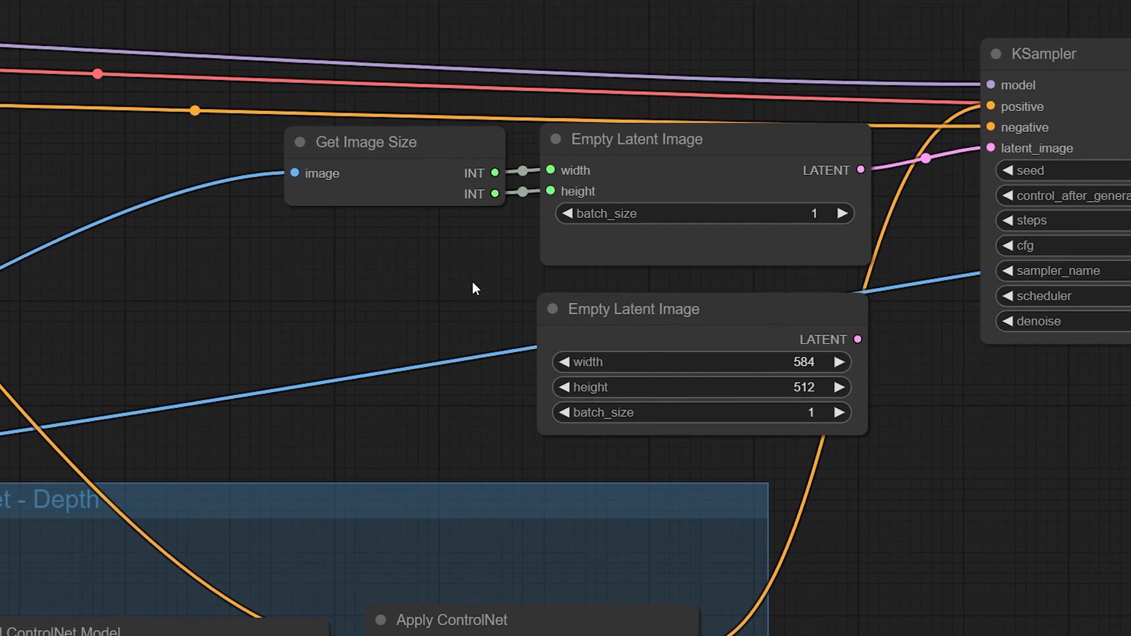
Convert the new Empty Latent Image node's width and height widgets to inputs.
right_click(605, 335)
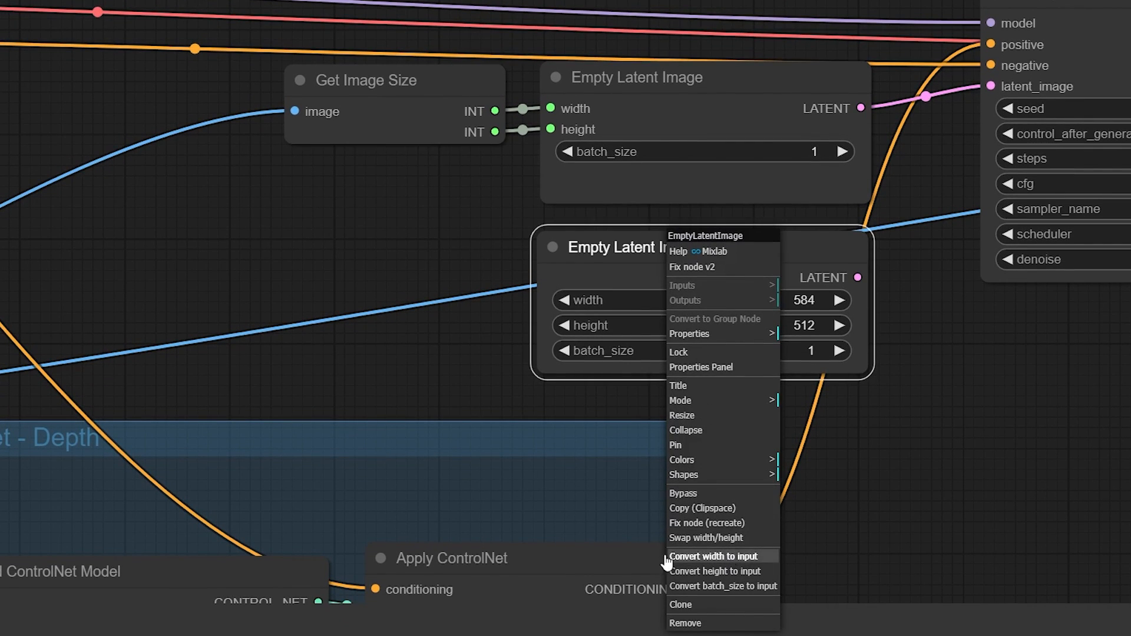
left_click(739, 558)
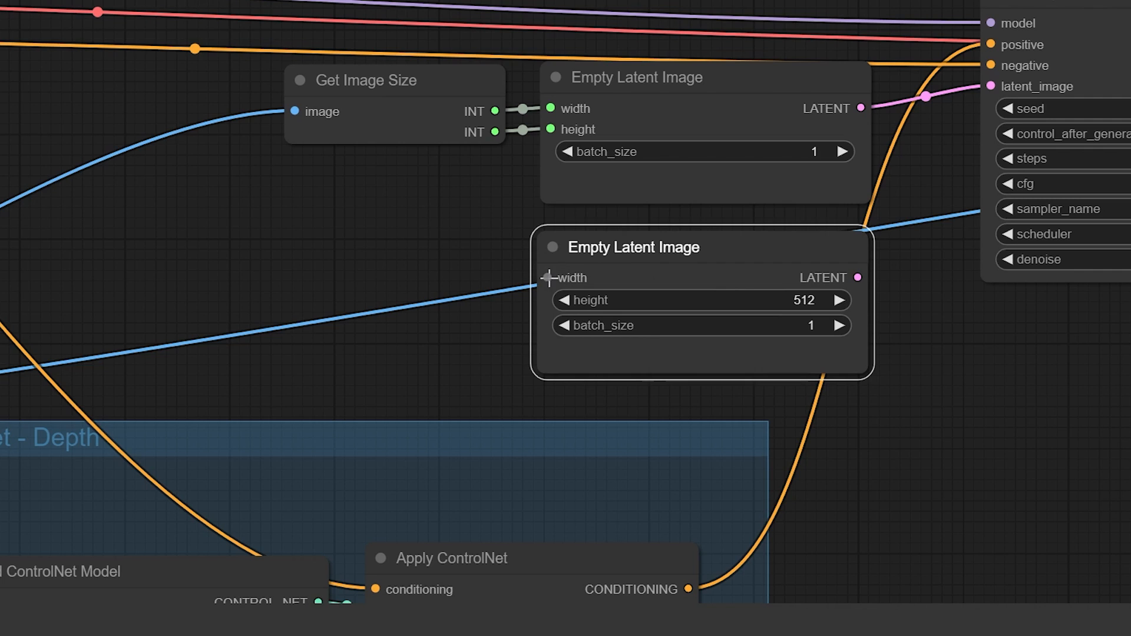
right_click(709, 287)
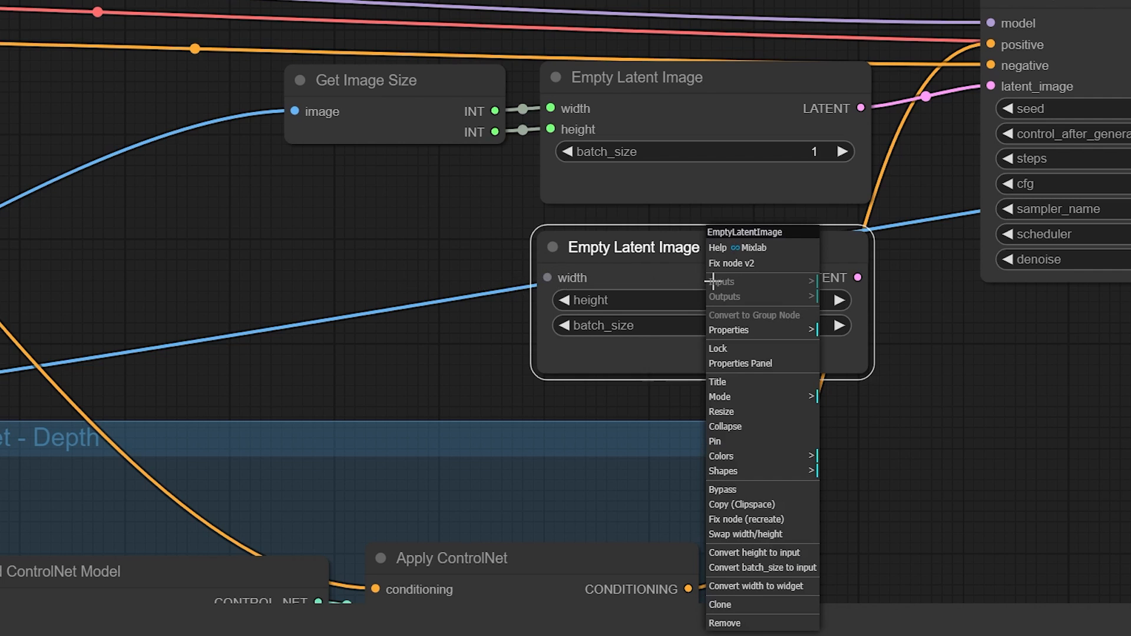
left_click(774, 556)
Add a second Get Image Size node below the original one, beside the new Empty Latent Image node.
scroll(448, 265, "down", 1)
left_click_drag(372, 235, 497, 231)
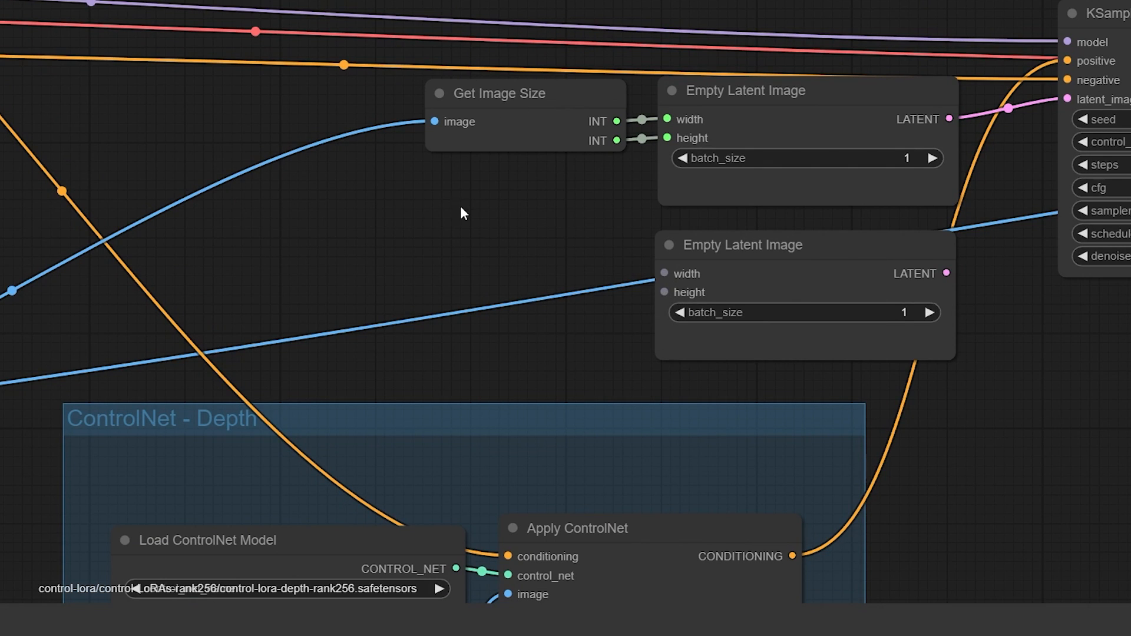
double_click(465, 237)
type("get")
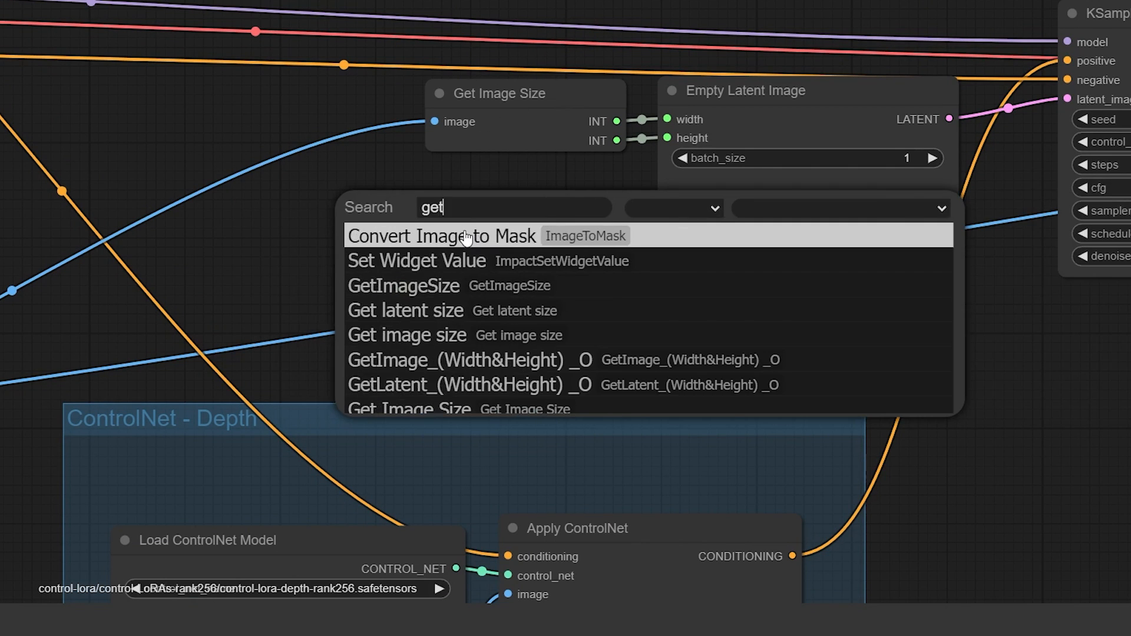
key("Down")
key("Down")
key("Down")
key("Return")
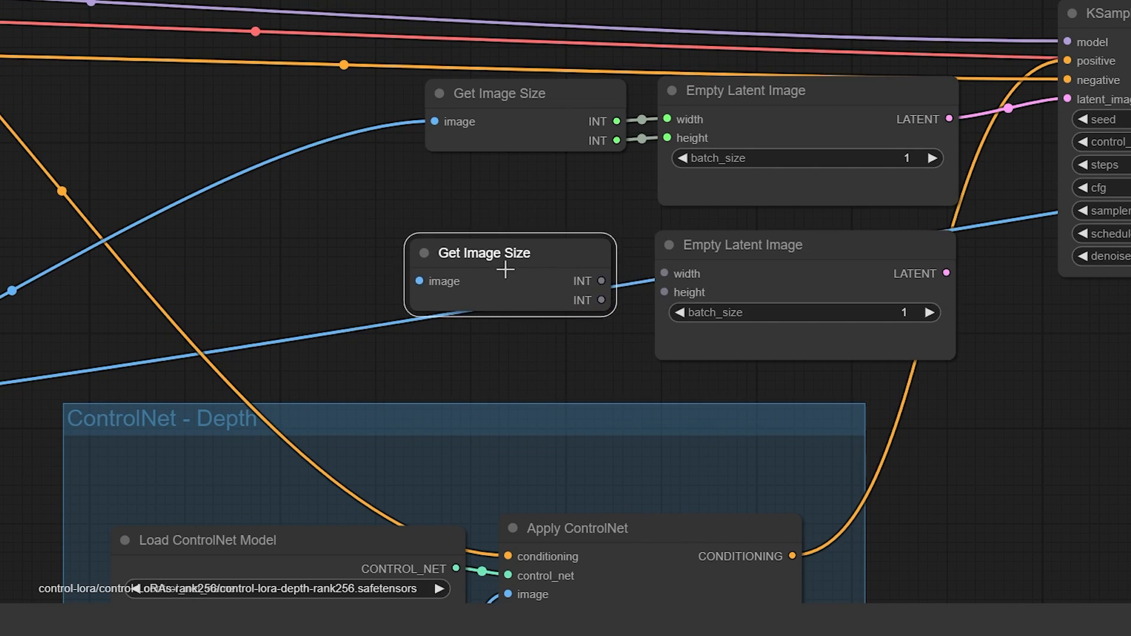
Connect the resized image to the new Get Image Size node and its two INT outputs to the new latent node's width and height.
scroll(682, 196, "down", 7)
scroll(415, 207, "up", 4)
left_click_drag(414, 207, 272, 254)
left_click_drag(185, 275, 810, 139)
left_click_drag(879, 135, 526, 141)
scroll(581, 120, "up", 4)
left_click_drag(601, 207, 670, 198)
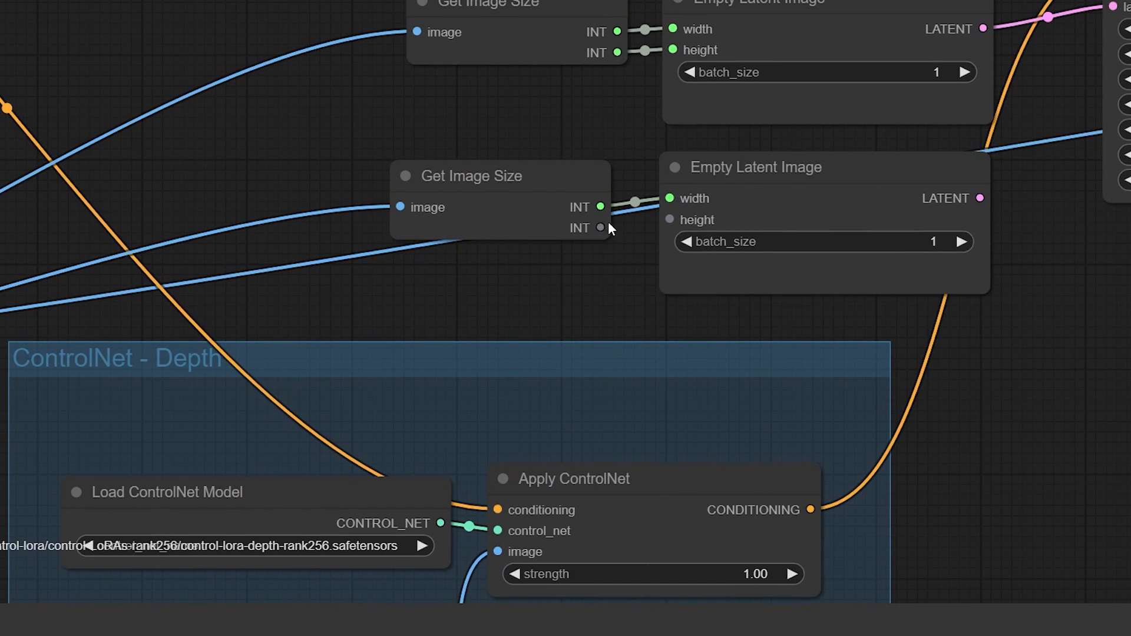
left_click_drag(600, 227, 669, 219)
left_click_drag(530, 177, 533, 167)
scroll(637, 235, "down", 3)
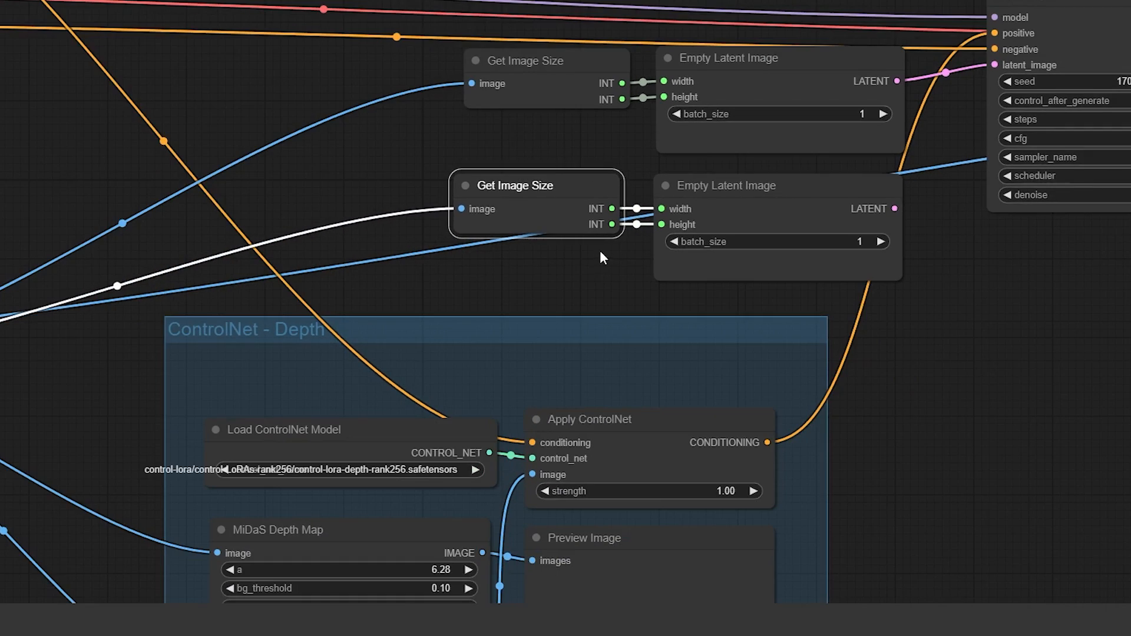
Delete the duplicate Get Image Size and Empty Latent Image nodes, keeping the original pair.
left_click_drag(579, 256, 797, 255)
scroll(668, 252, "down", 1)
left_click_drag(341, 356, 535, 252)
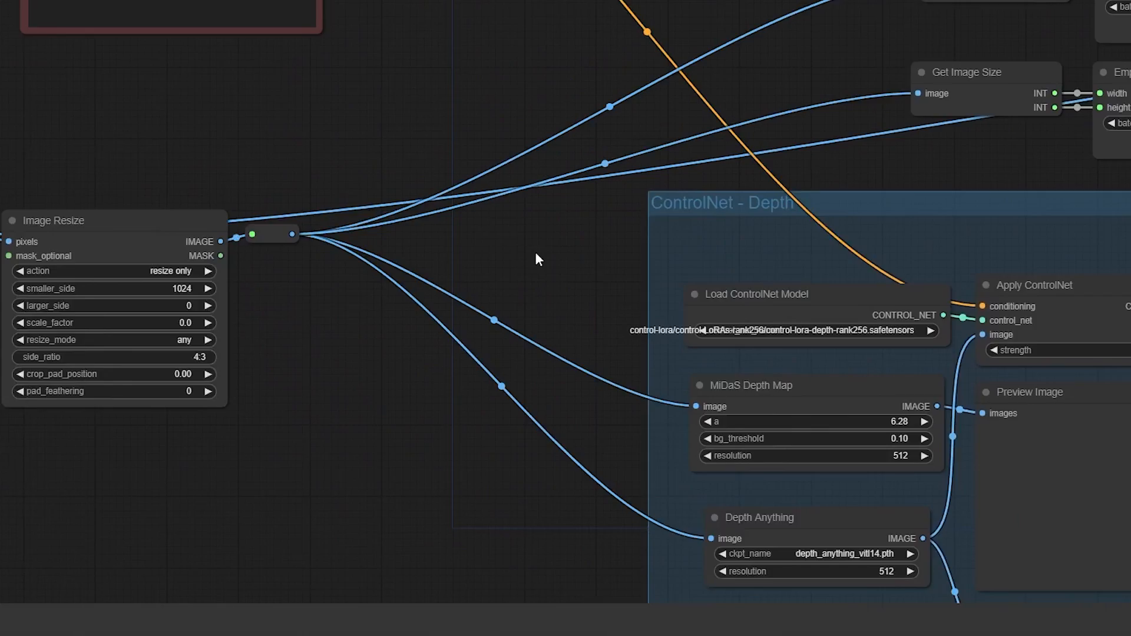
left_click_drag(413, 419, 667, 369)
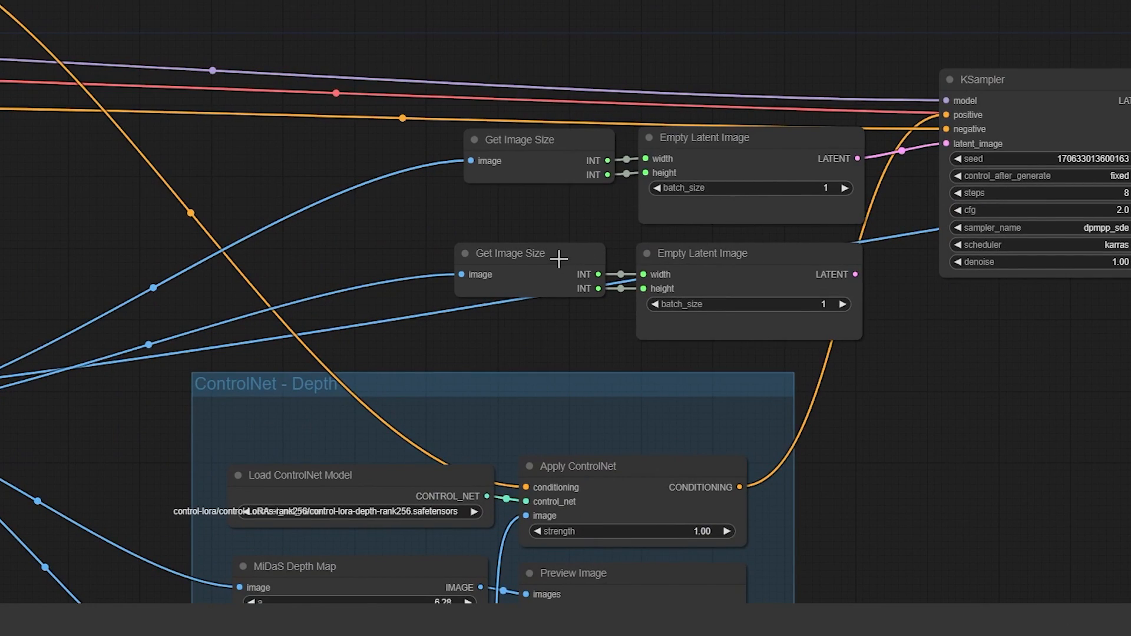
left_click(559, 258)
key("Delete")
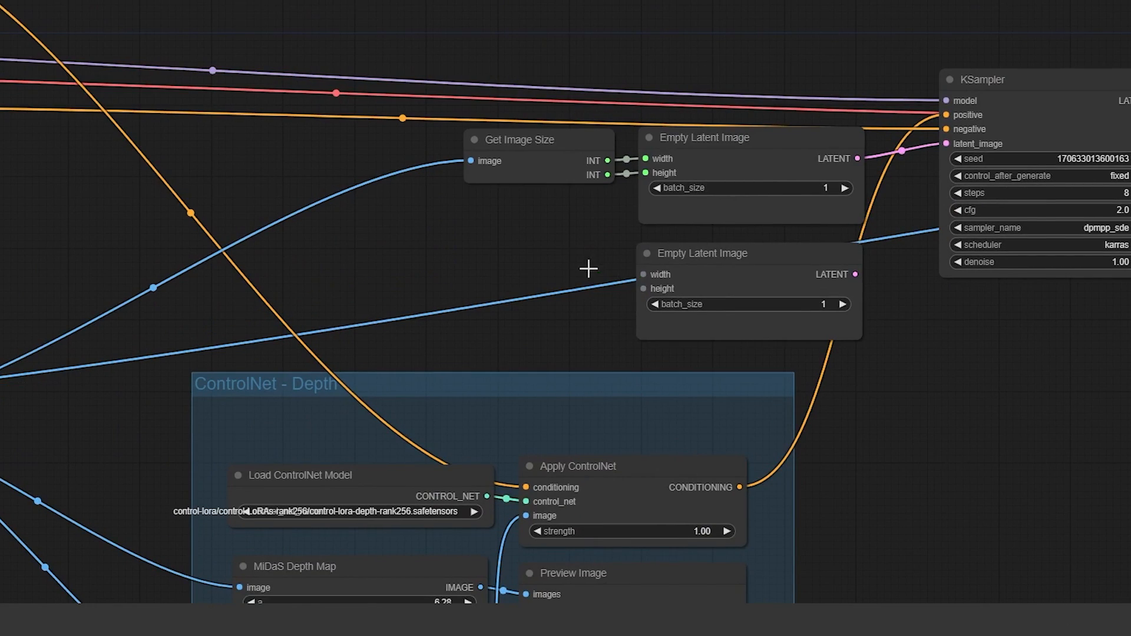
left_click(732, 277)
key("Delete")
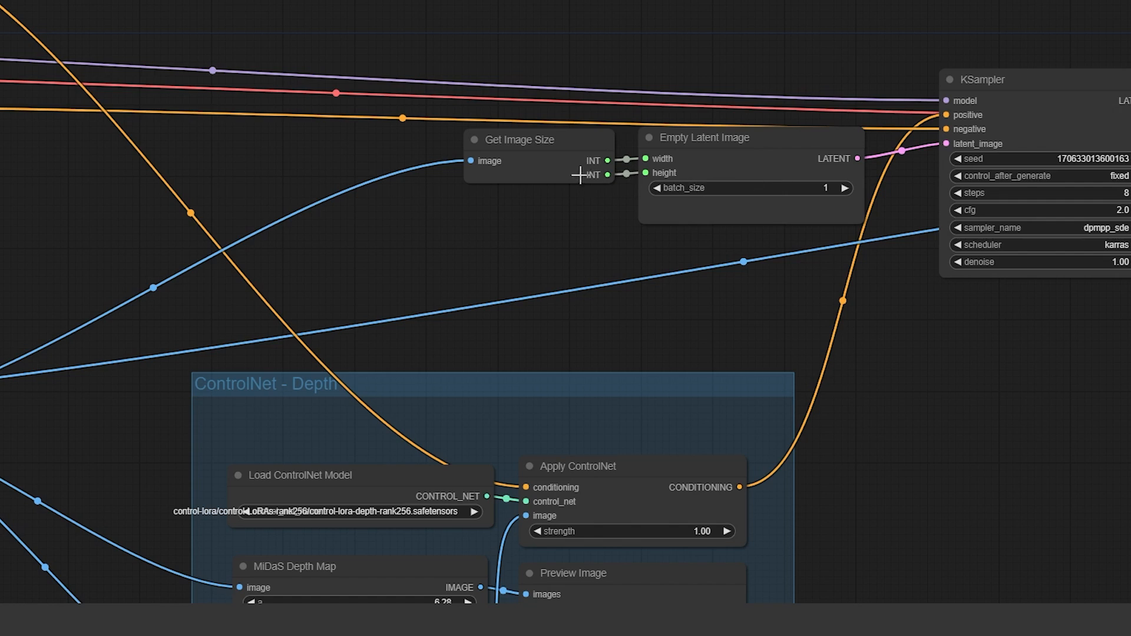
Set the KSampler's steps to 4.
left_click_drag(960, 373, 554, 306)
scroll(1015, 334, "down", 3)
scroll(716, 328, "down", 2)
left_click_drag(660, 376, 815, 303)
scroll(886, 253, "up", 4)
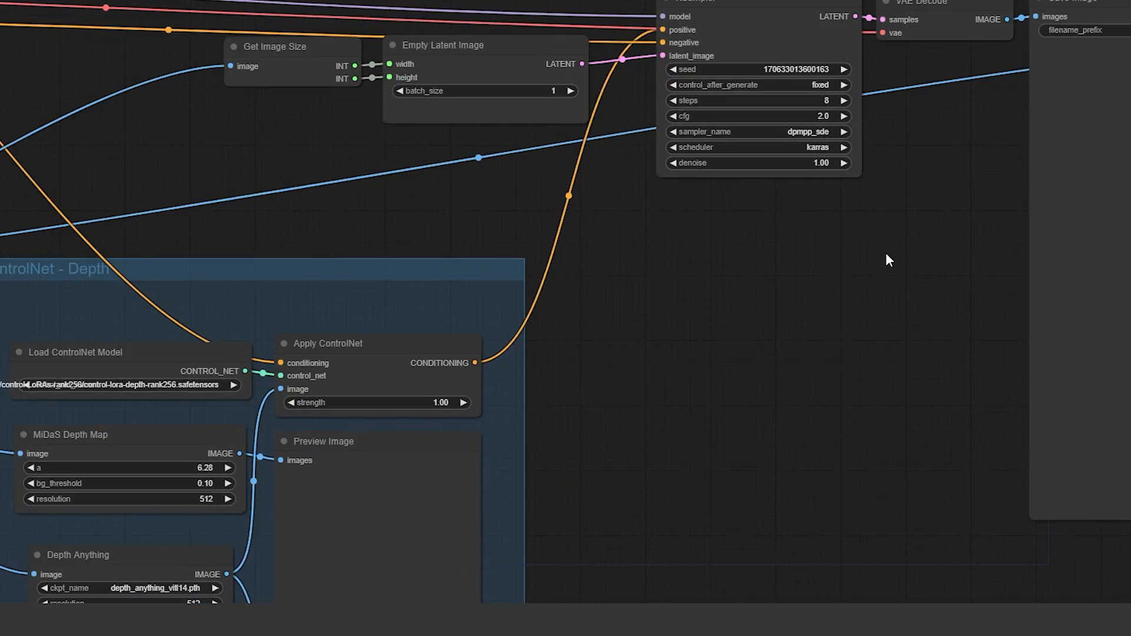
left_click_drag(923, 156, 886, 235)
scroll(886, 234, "up", 3)
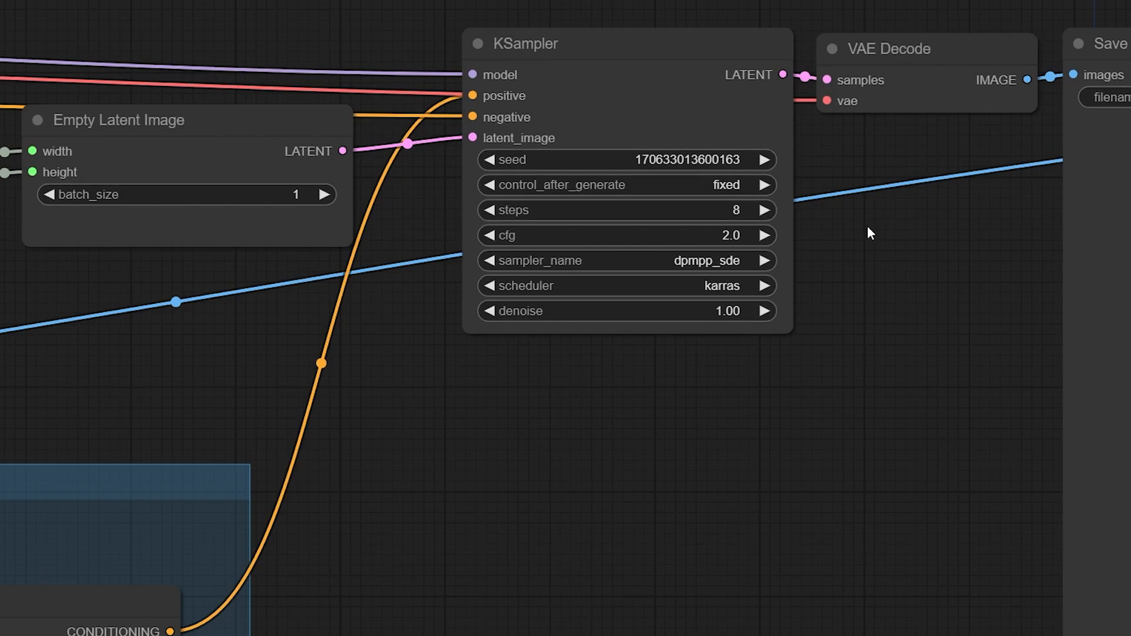
left_click(760, 213)
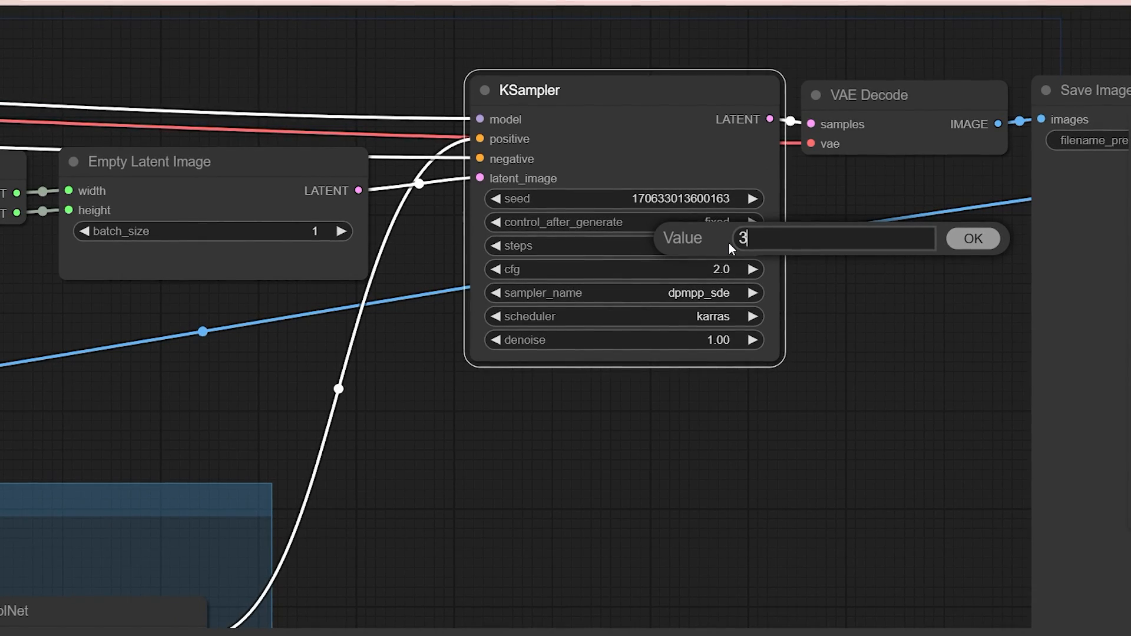
key("BackSpace")
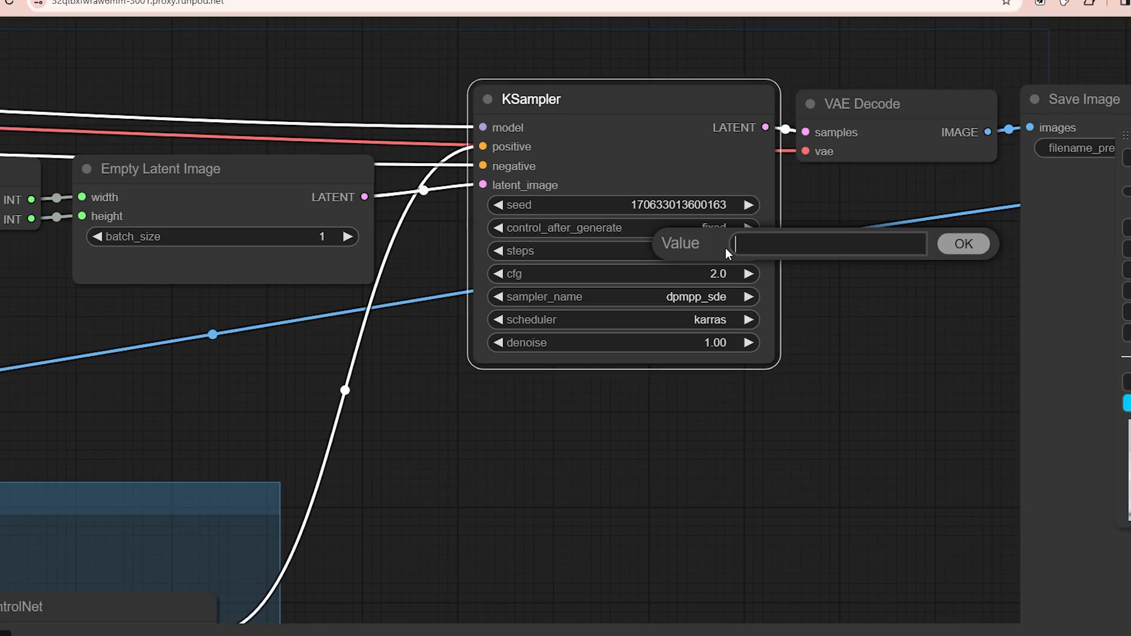
type("4")
key("Return")
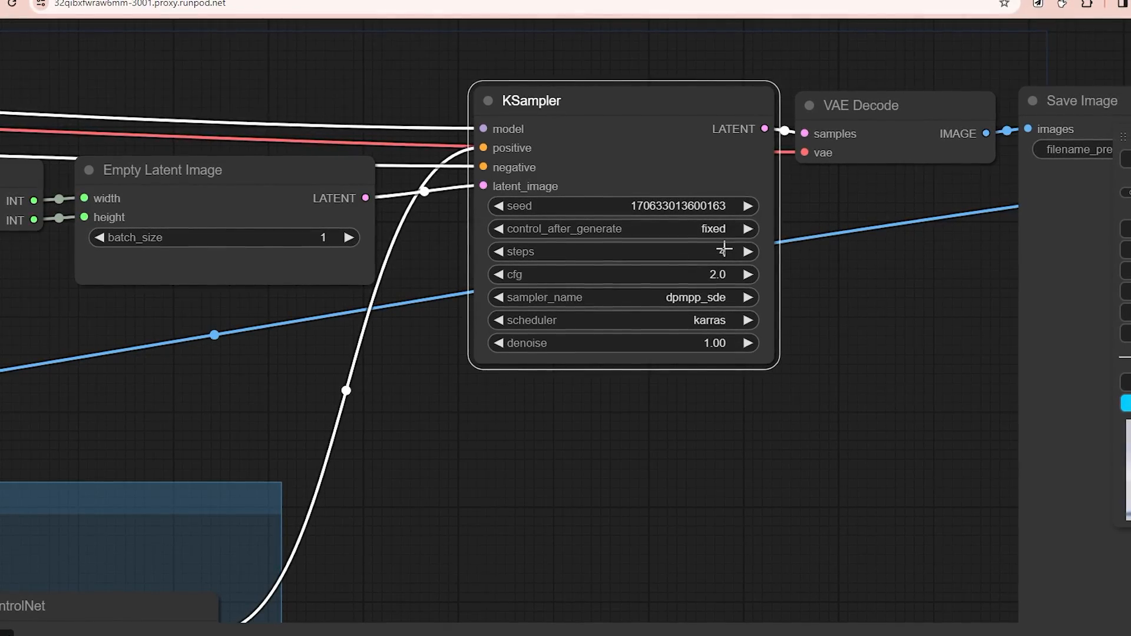
left_click_drag(845, 354, 845, 348)
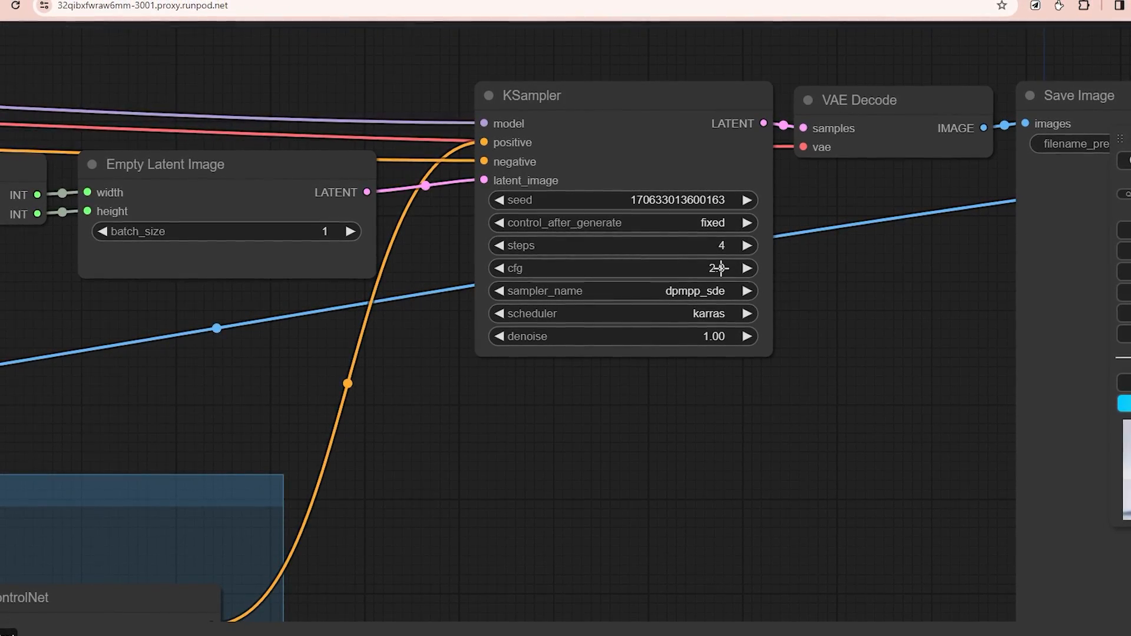
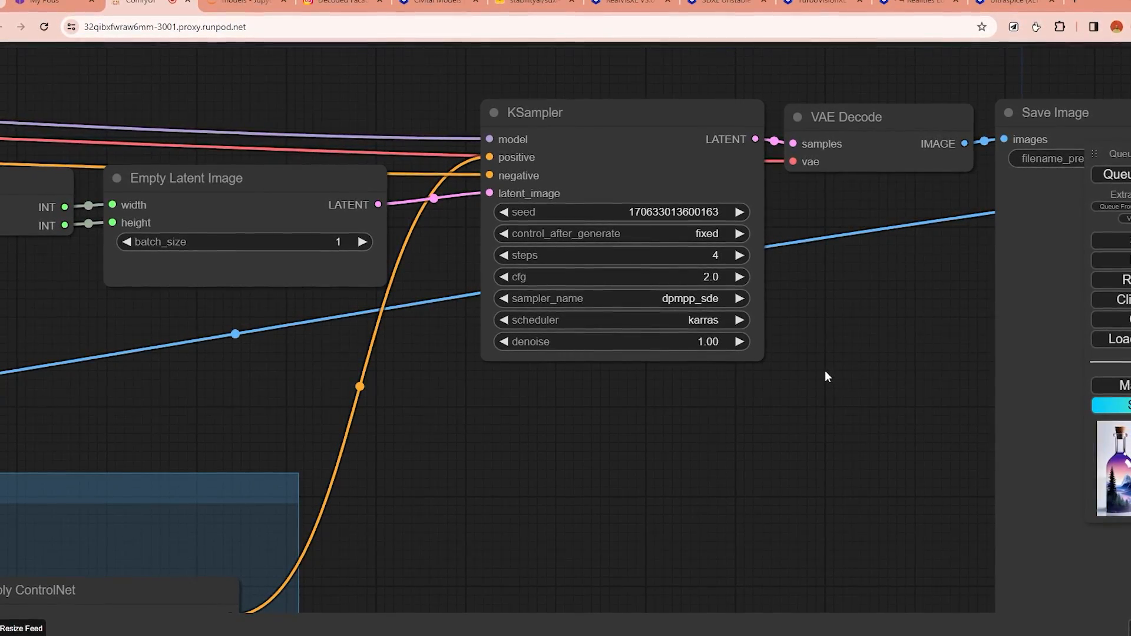
Check the ScreenShare node's capture, then switch to Rhino and adjust the Perspective view of the tower.
scroll(819, 383, "down", 11)
left_click_drag(194, 601, 545, 450)
scroll(478, 412, "up", 6)
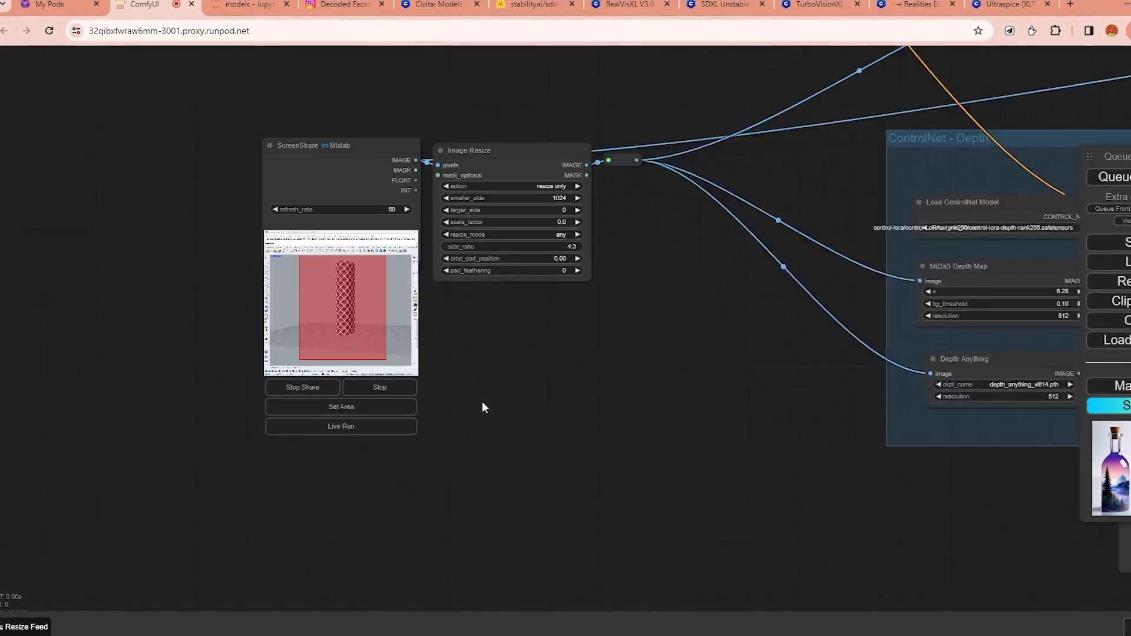
left_click_drag(481, 401, 650, 437)
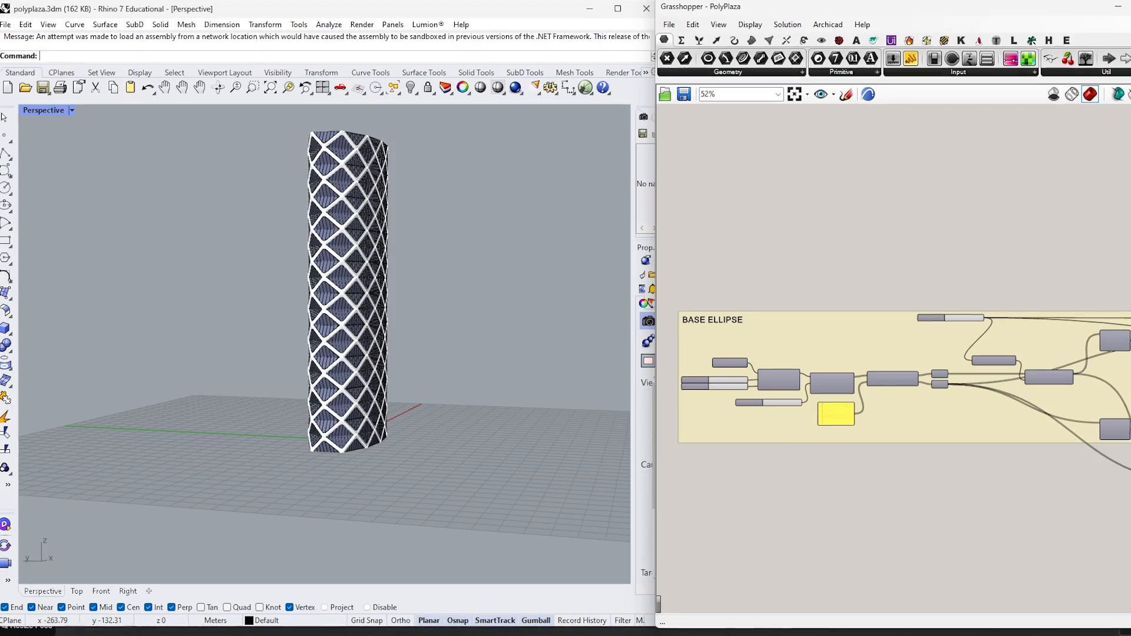
left_click_drag(461, 328, 457, 359)
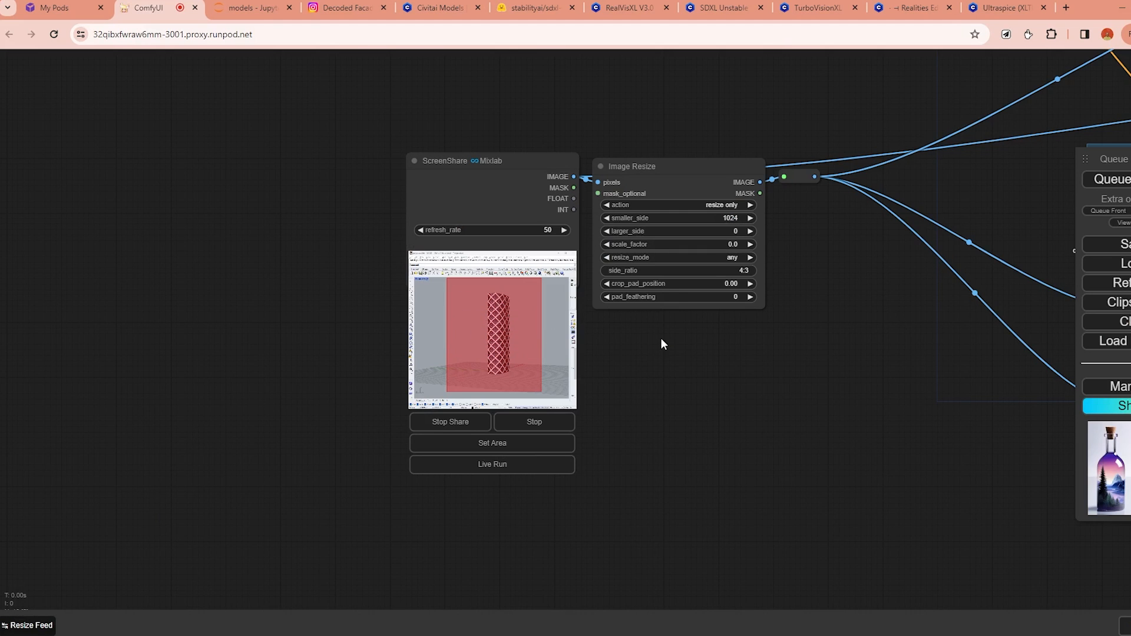
Switch to Rhino and set the Perspective viewport's display mode to Rendered.
key("alt+Tab")
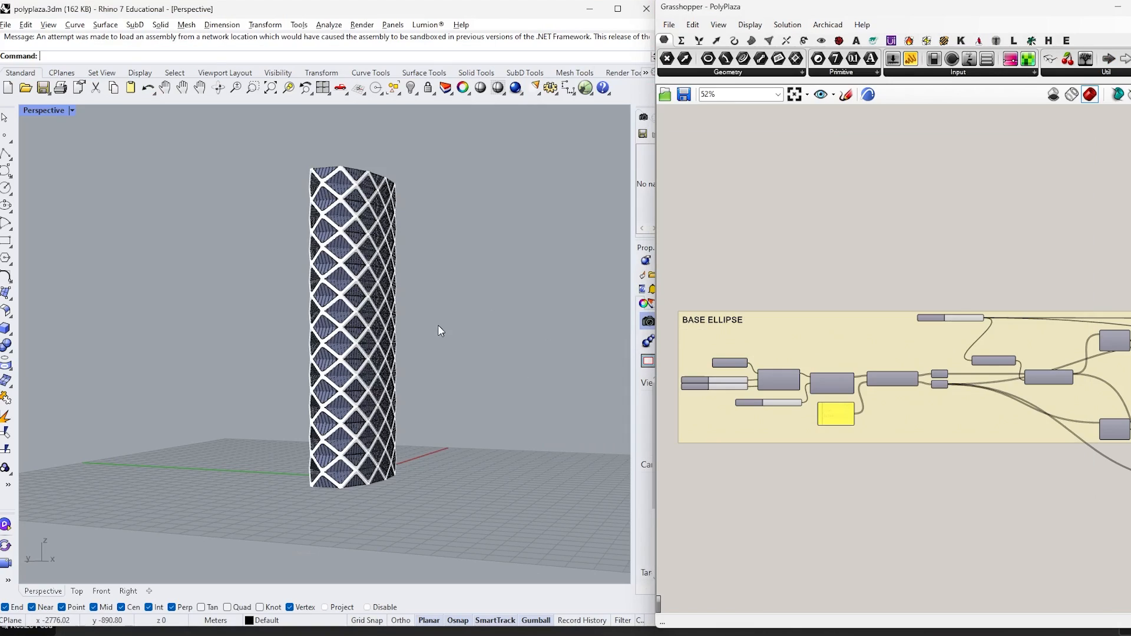
left_click(72, 111)
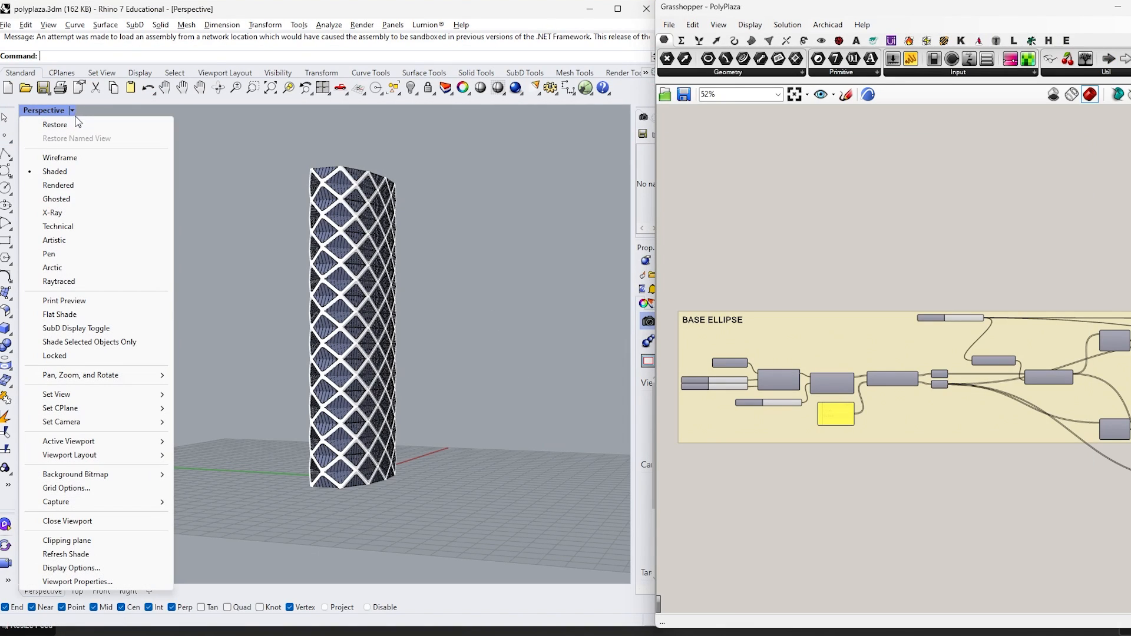
left_click(84, 186)
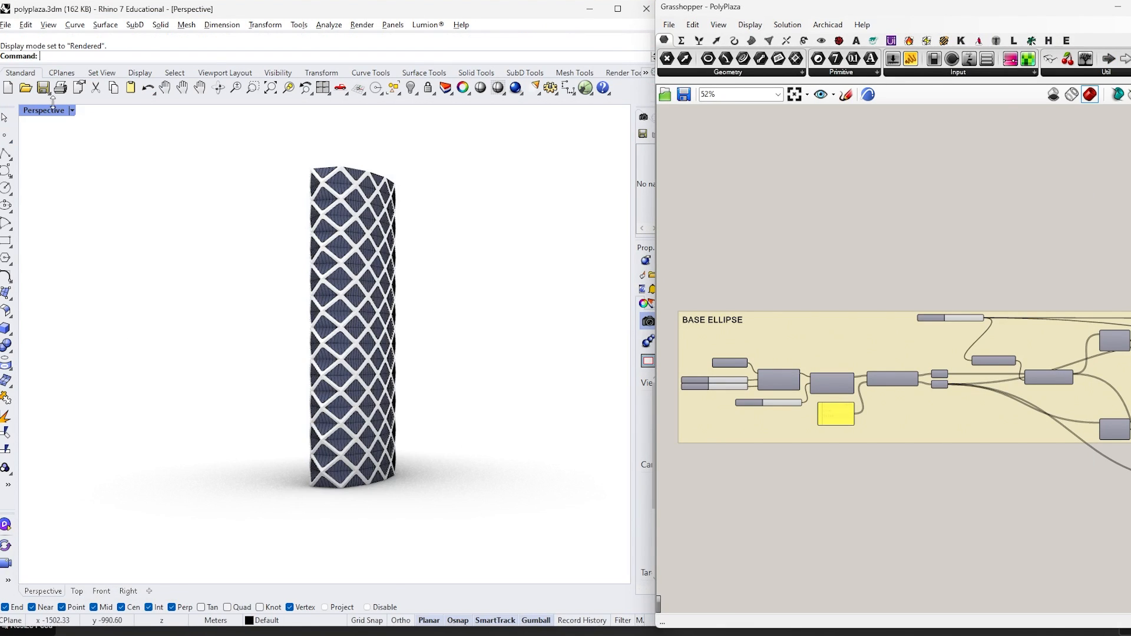
Switch back to ComfyUI and examine the Load Checkpoint node and the positive and negative prompt nodes.
key("alt+Tab")
scroll(787, 348, "down", 3)
left_click_drag(804, 283, 759, 383)
left_click_drag(806, 233, 766, 364)
scroll(652, 133, "up", 9)
left_click_drag(651, 130, 607, 117)
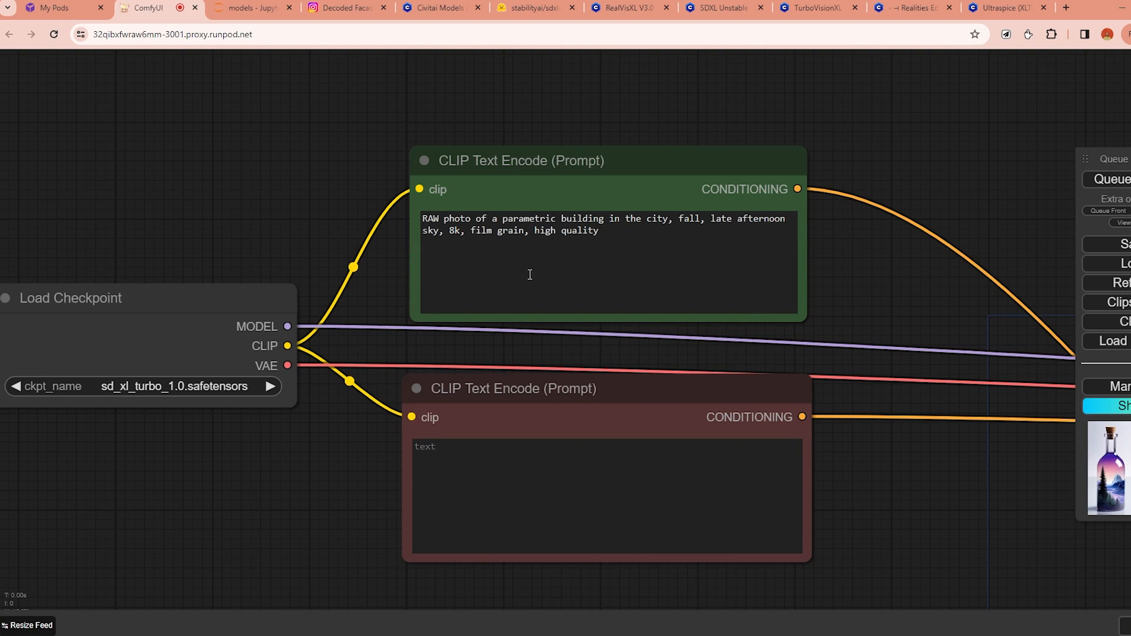
scroll(858, 298, "down", 6)
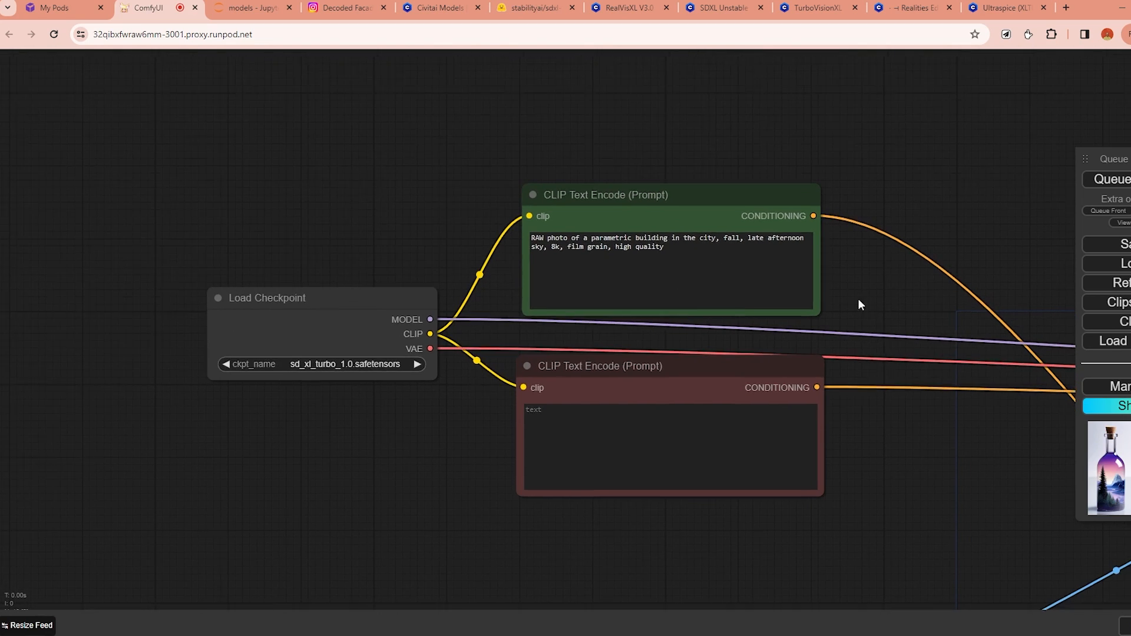
Enlarge the ControlNet - Depth group downward so it encloses the second Preview Image node.
left_click_drag(843, 407, 435, 262)
scroll(390, 243, "down", 5)
left_click_drag(850, 447, 669, 333)
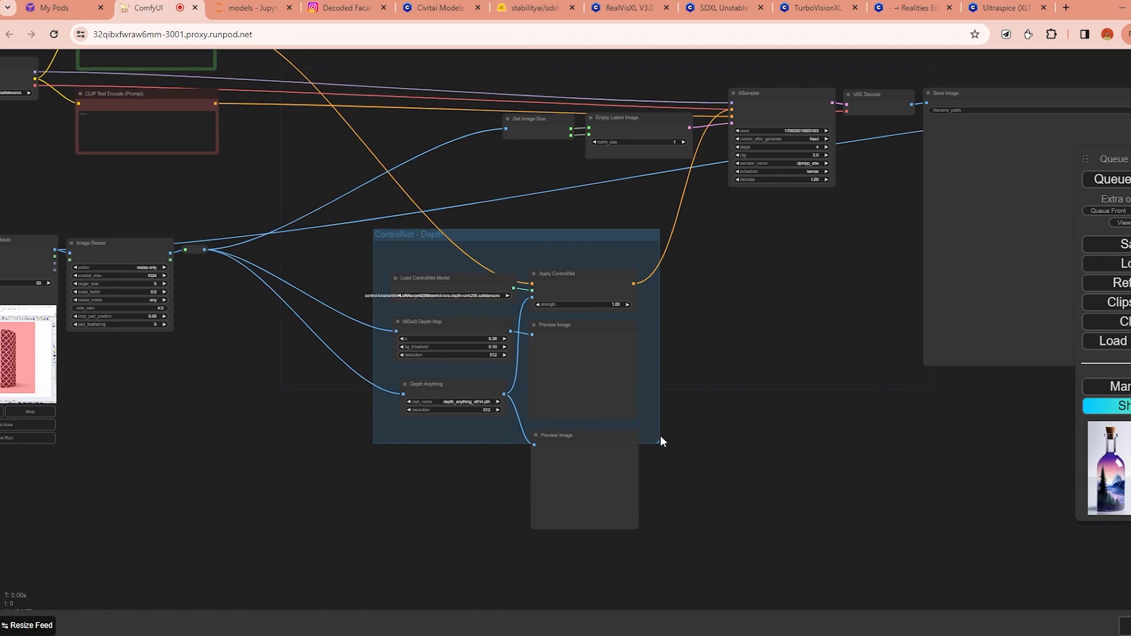
left_click_drag(662, 443, 671, 554)
Queue the prompt and check the depth preview nodes and the ScreenShare capture during the run.
left_click(1080, 180)
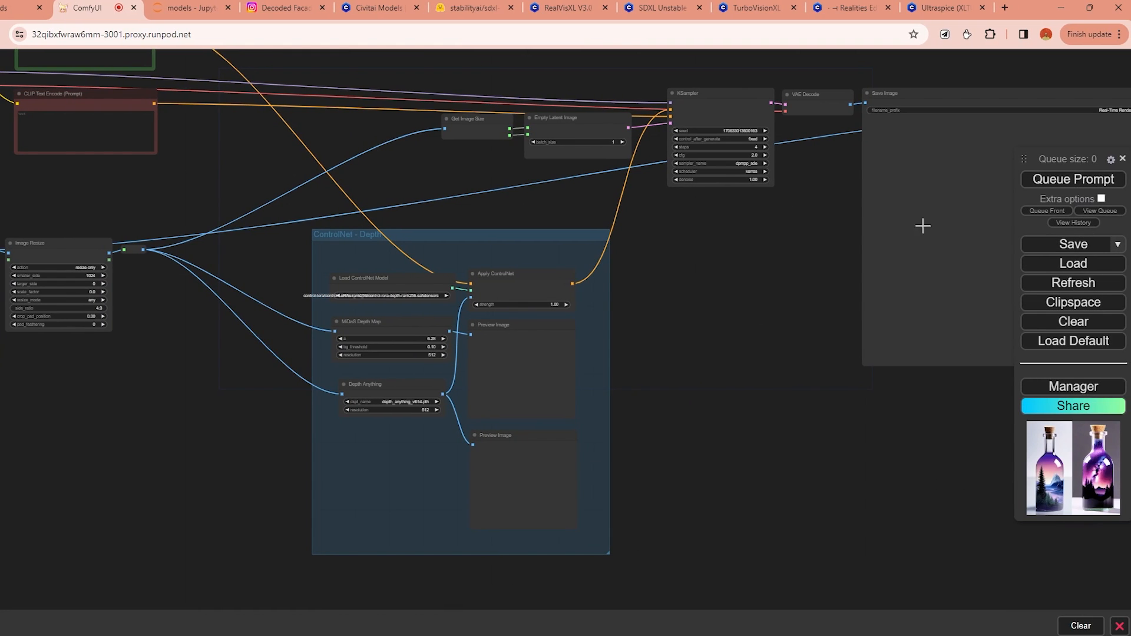
scroll(462, 300, "up", 5)
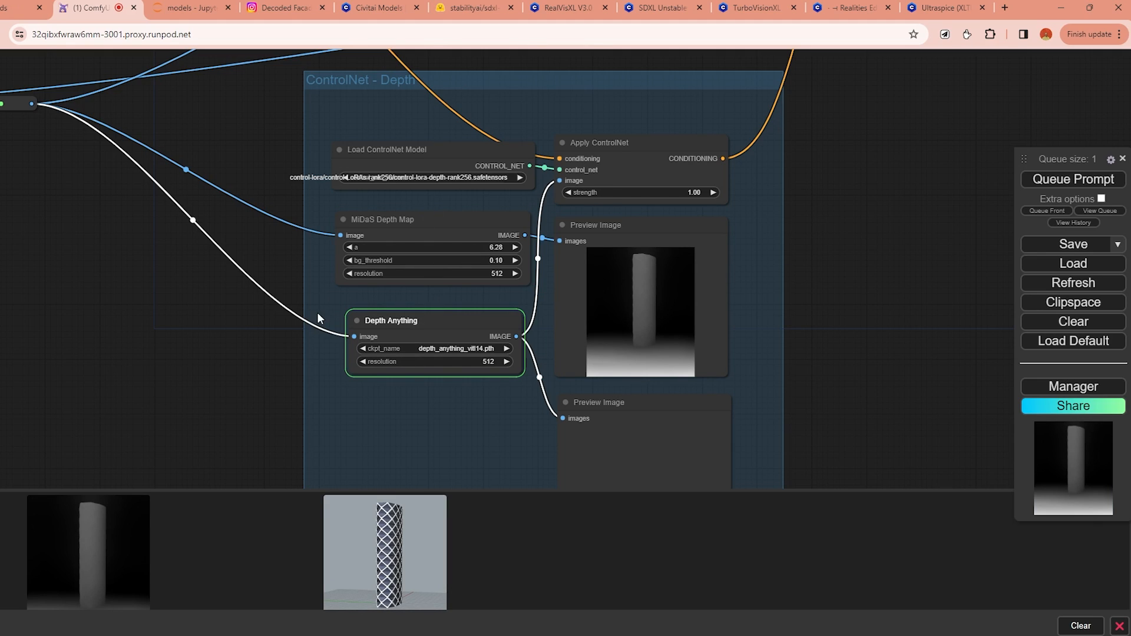
left_click_drag(224, 353, 174, 243)
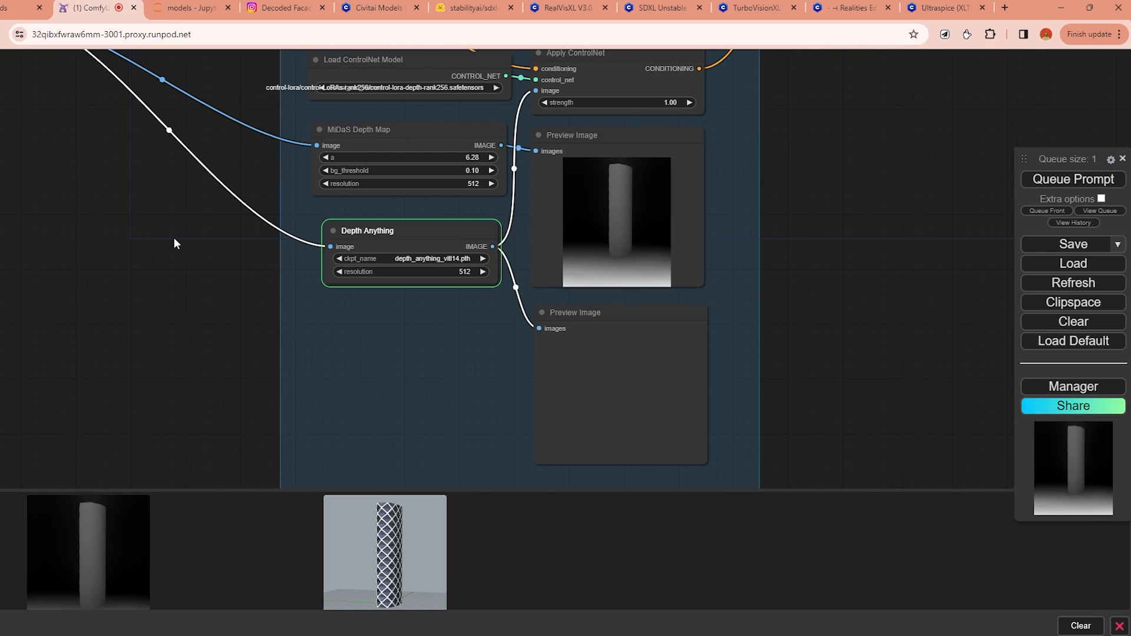
scroll(174, 238, "down", 2)
left_click_drag(175, 237, 658, 330)
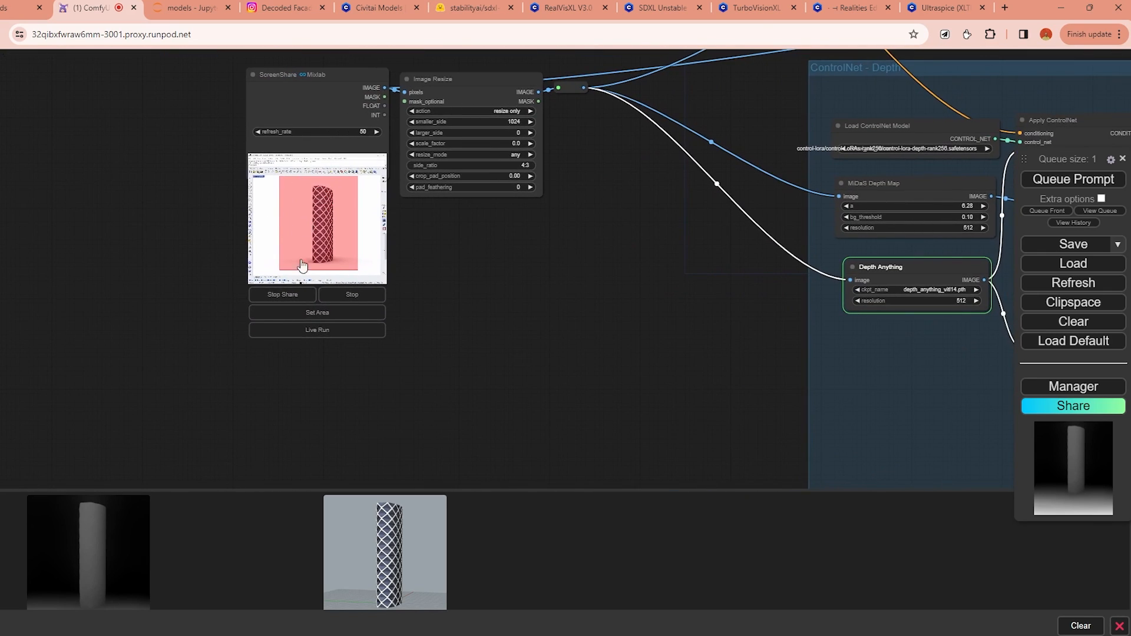
Examine the captured tower in the final Preview Image node, and return to the ControlNet - Depth group.
scroll(545, 360, "down", 4)
left_click_drag(545, 359, 81, 397)
left_click_drag(777, 352, 327, 363)
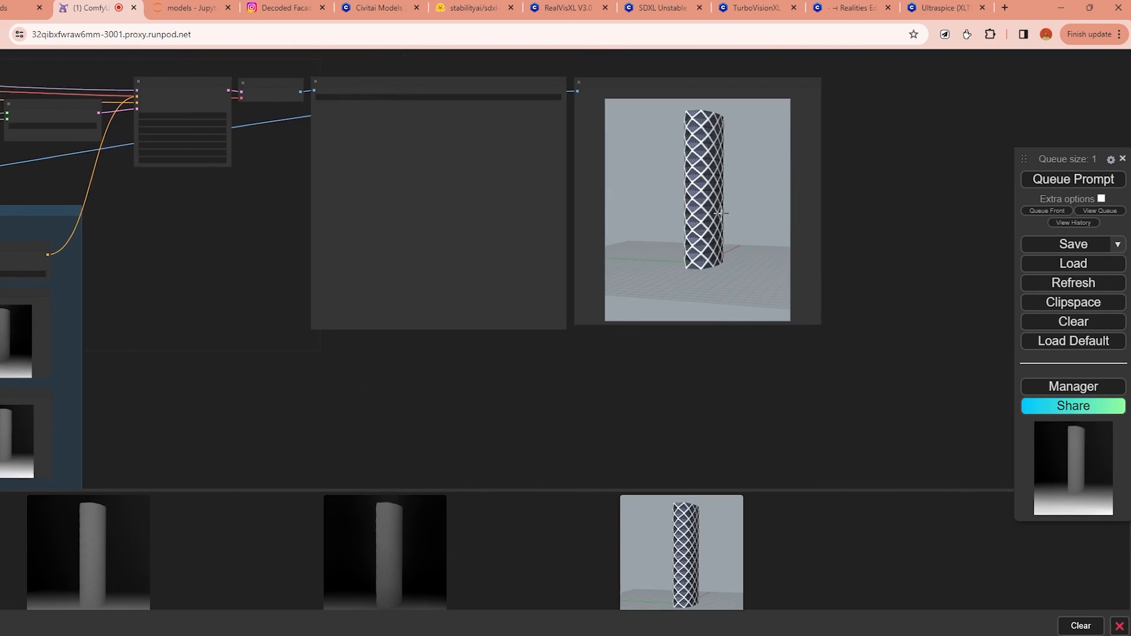
scroll(747, 145, "up", 6)
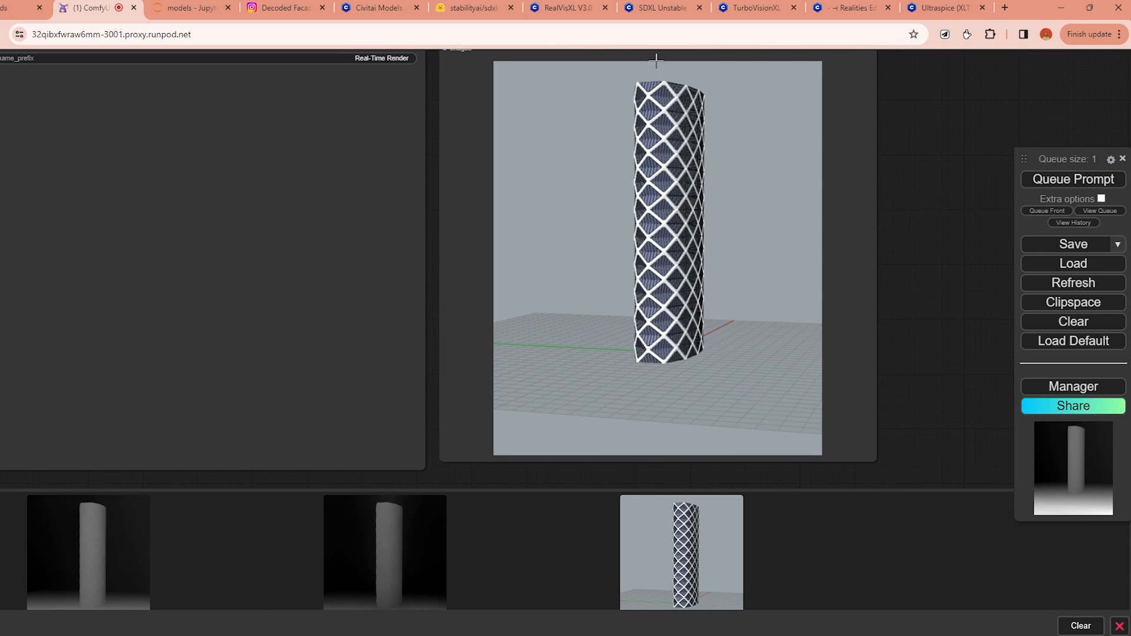
scroll(656, 357, "down", 7)
left_click_drag(257, 420, 757, 268)
scroll(424, 201, "up", 11)
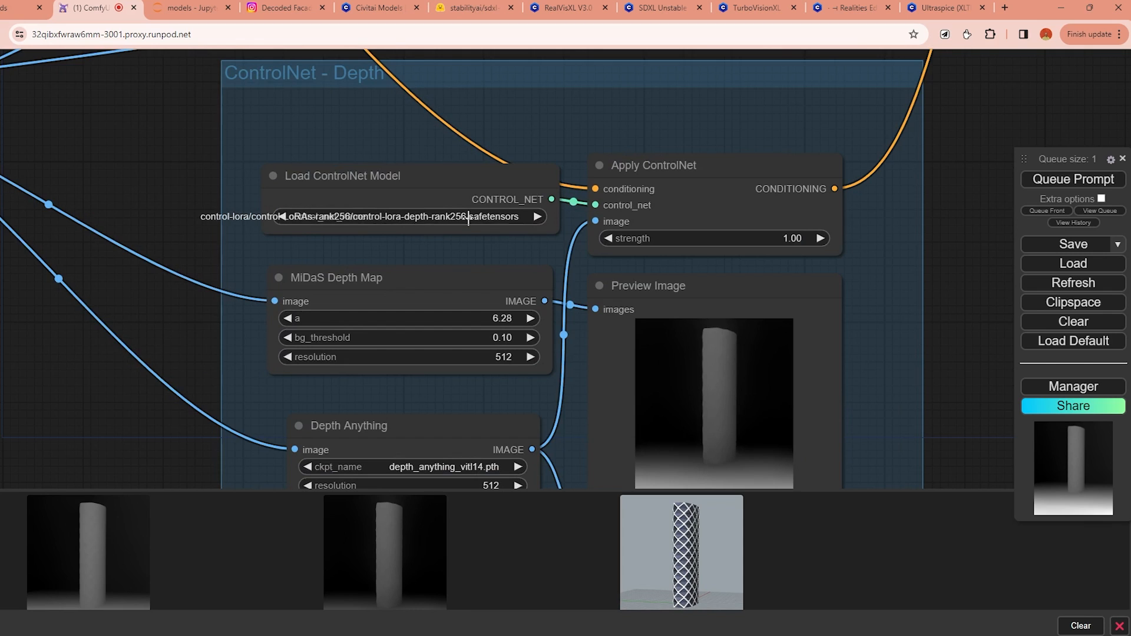
Compare the MiDaS and Depth Anything depth maps in their preview nodes and as enlarged images from the image feed.
left_click_drag(563, 296, 429, 140)
left_click_drag(812, 333, 804, 257)
scroll(561, 182, "up", 5)
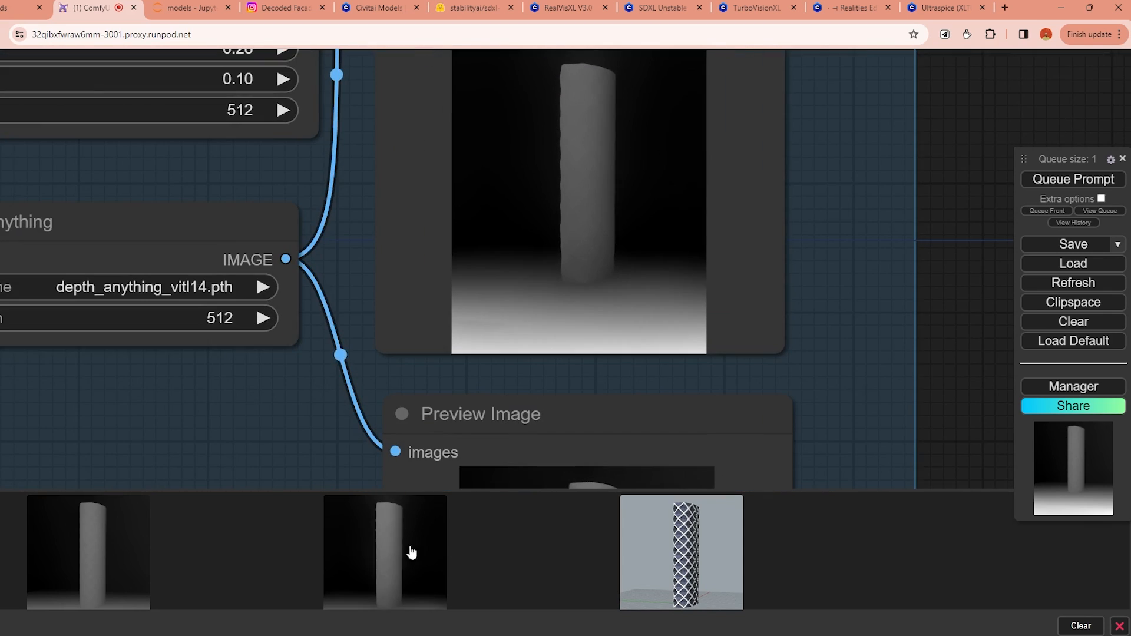
left_click(101, 552)
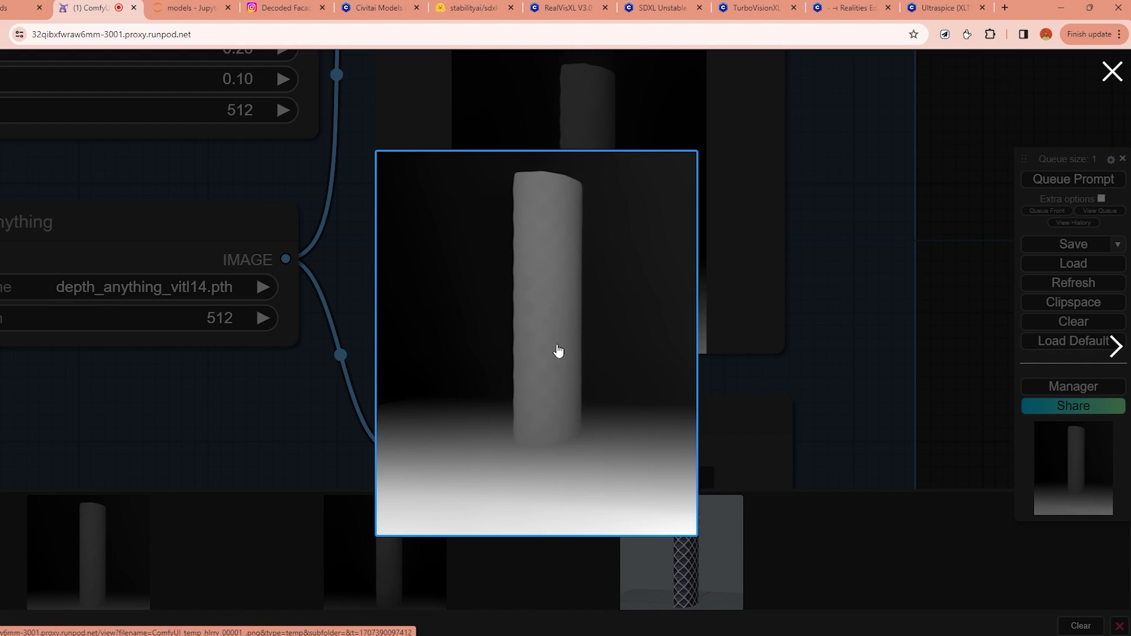
key("Right")
key("Left")
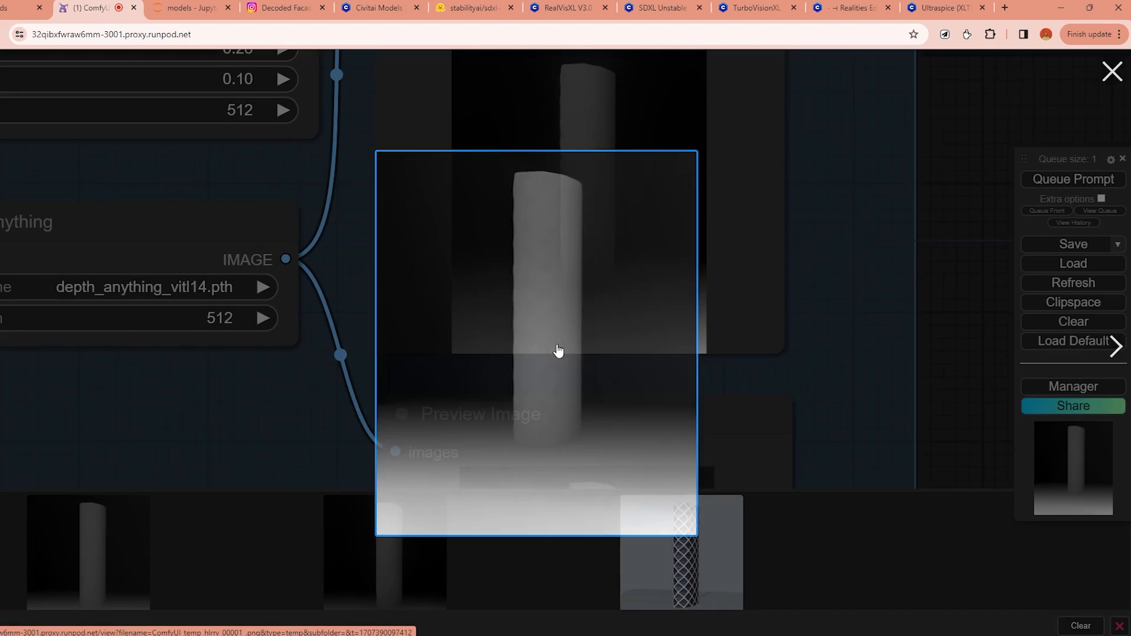
scroll(558, 351, "down", 15)
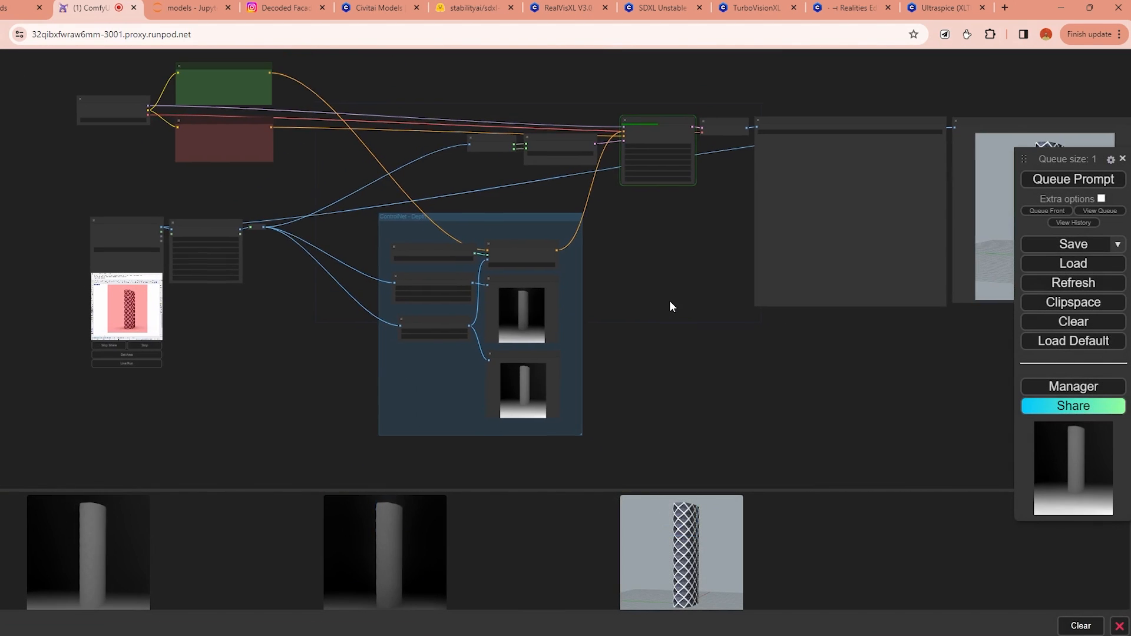
Compare the generated tower render with the captured Rhino view, and return to the ControlNet - Depth group.
left_click_drag(669, 300, 459, 312)
scroll(665, 194, "up", 8)
left_click_drag(624, 263, 505, 218)
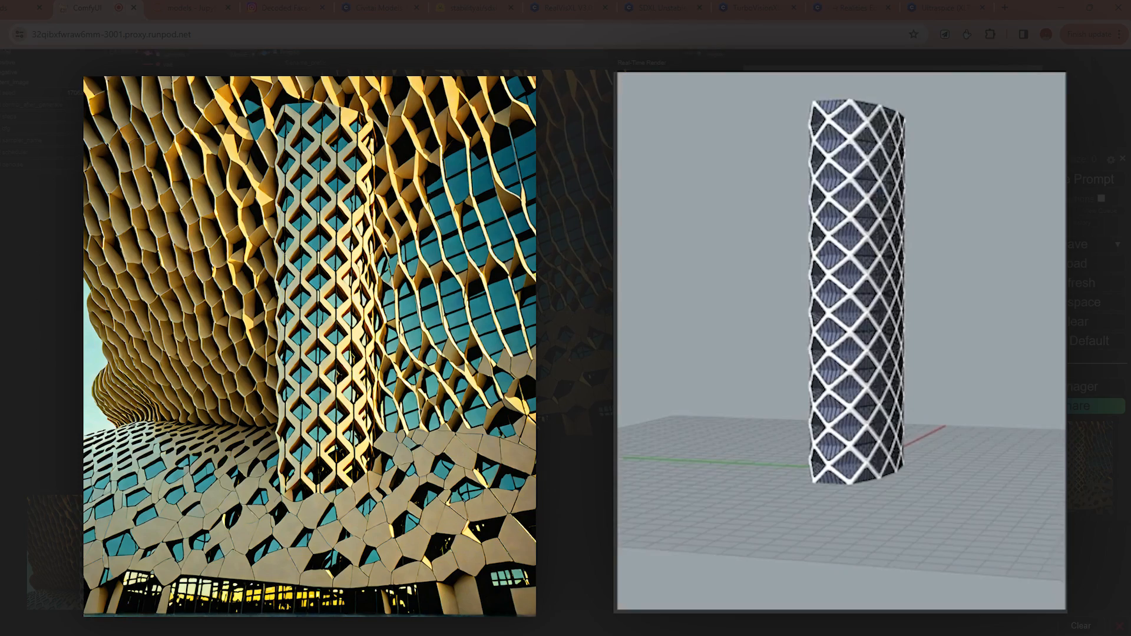
scroll(565, 318, "down", 5)
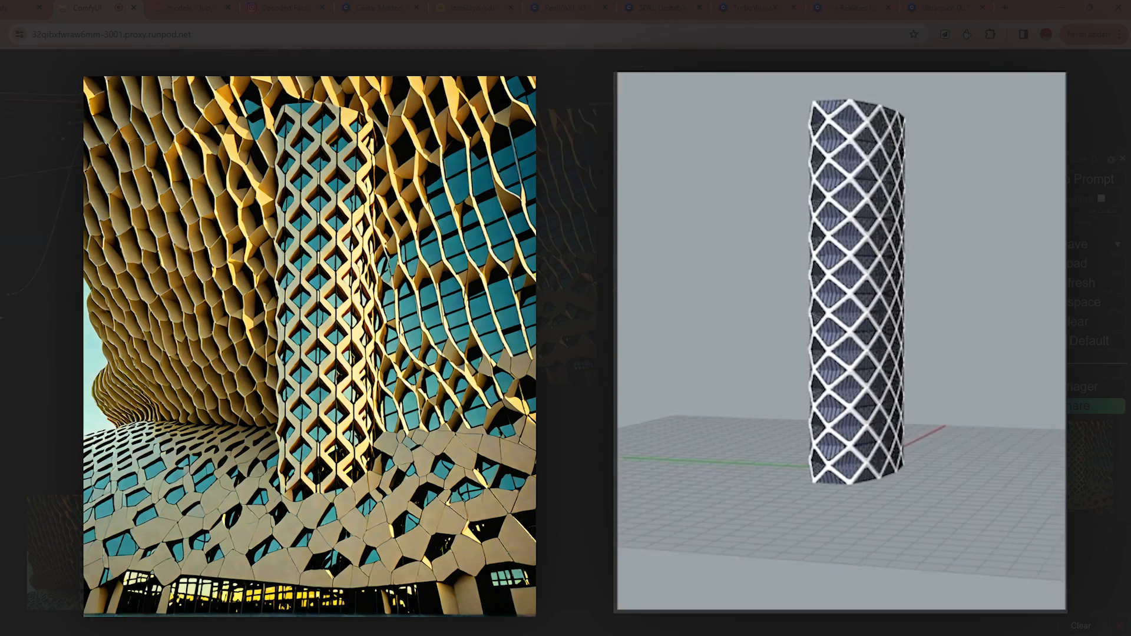
scroll(557, 327, "up", 3)
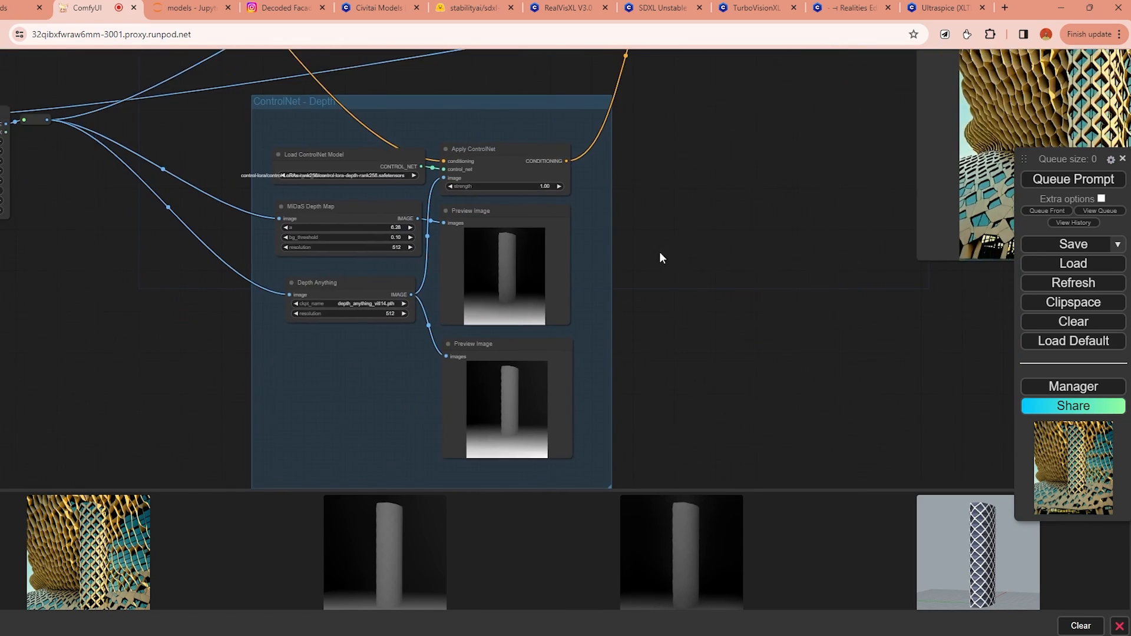
Add a LeReS Depth Map (enable boost for leres++) node below Depth Anything and feed it the resized screen-share image.
double_click(283, 340)
type("leres")
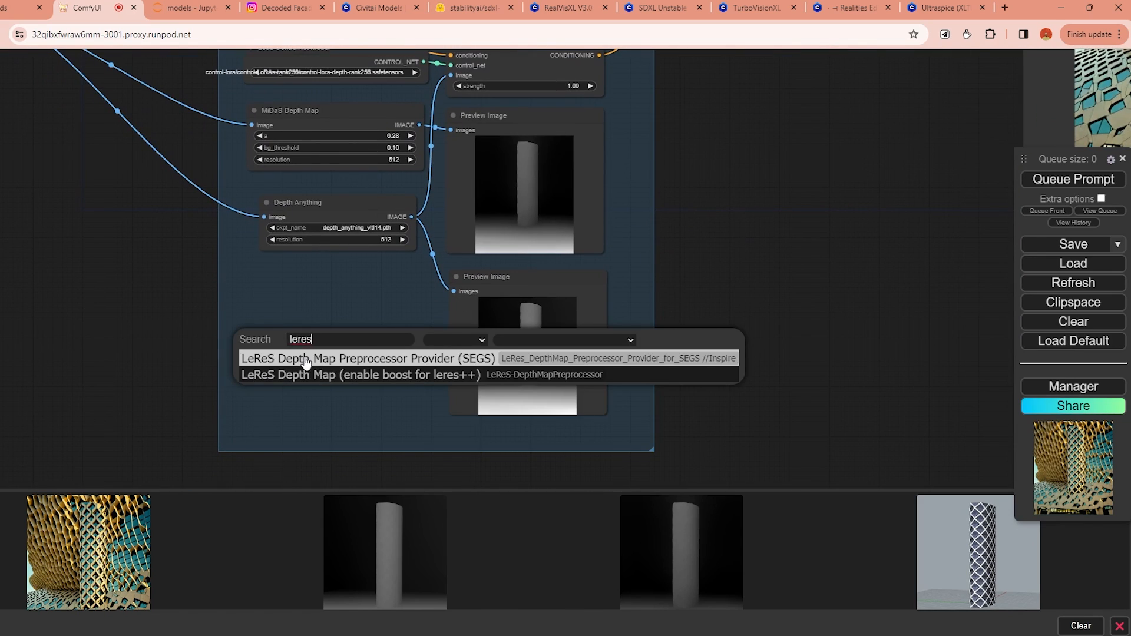
left_click(312, 374)
scroll(403, 187, "down", 3)
left_click_drag(309, 291, 468, 466)
scroll(243, 227, "down", 2)
left_click_drag(247, 229, 458, 249)
left_click_drag(460, 255, 447, 262)
Duplicate the Preview Image node and connect the LeReS output to the copy and to Apply ControlNet's image input.
left_click_drag(581, 260, 586, 362, "alt")
left_click_drag(487, 272, 544, 363)
left_click_drag(487, 273, 519, 101)
Queue the prompt with the LeReS depth map as ControlNet input and examine its new depth preview.
left_click_drag(758, 79, 575, 286)
scroll(636, 176, "up", 6)
left_click(579, 174)
scroll(580, 177, "down", 2)
left_click_drag(648, 194, 457, 201)
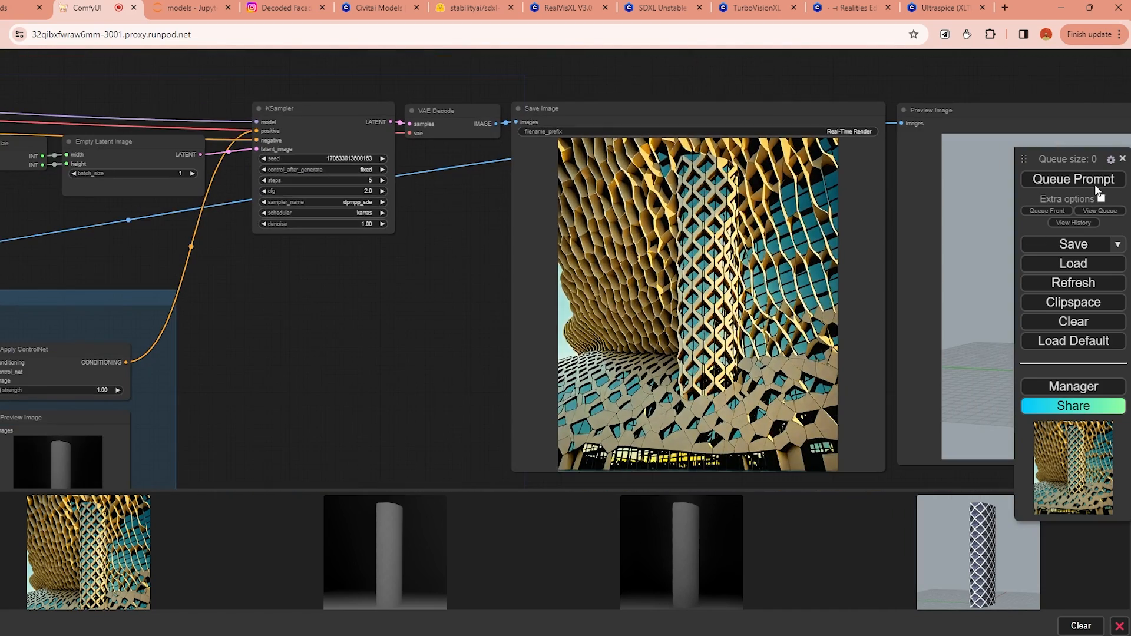
left_click(1094, 186)
left_click_drag(296, 354, 299, 347)
scroll(299, 347, "down", 3)
left_click_drag(335, 417, 526, 303)
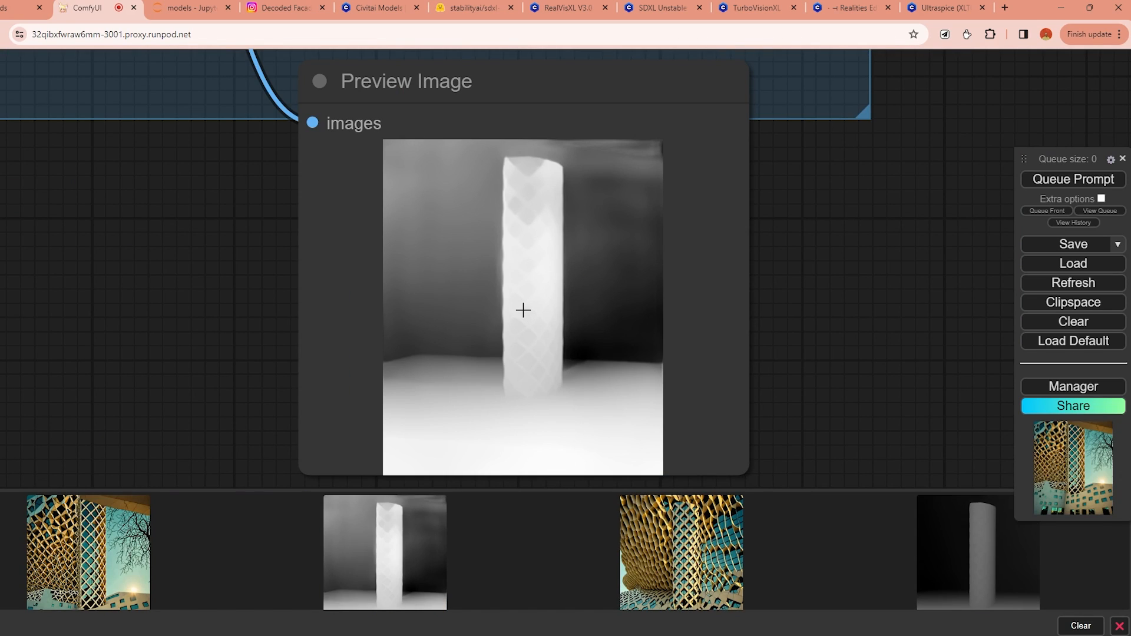
scroll(523, 310, "down", 15)
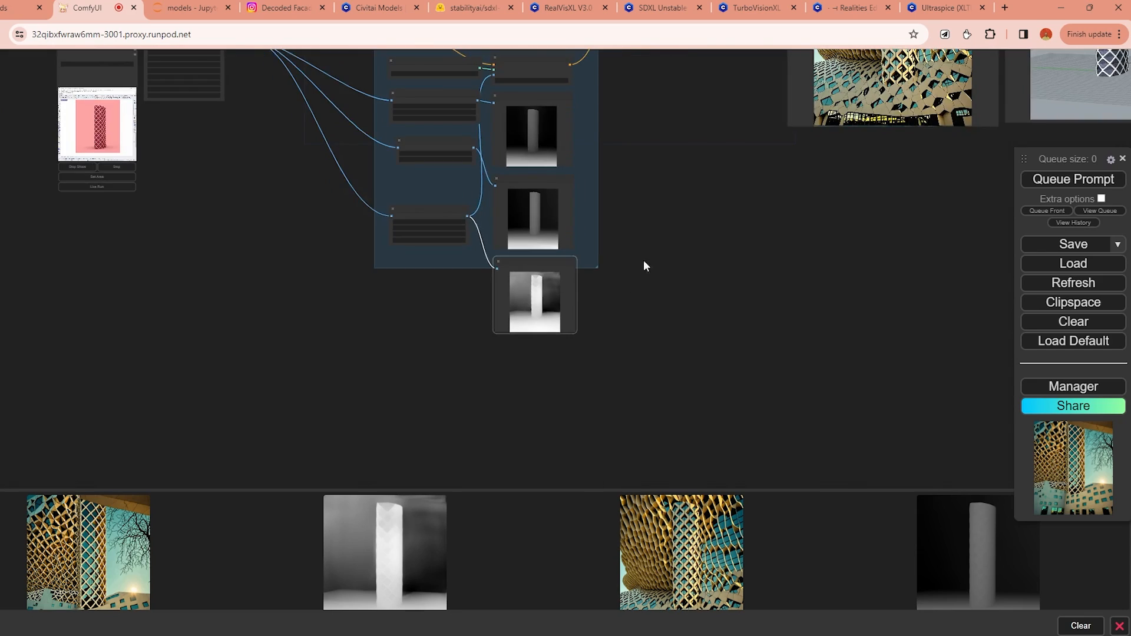
Choose TurboVisionXL_v4.3.1.safetensors as the model in the Load Checkpoint node.
left_click_drag(709, 196, 462, 404)
scroll(678, 196, "up", 7)
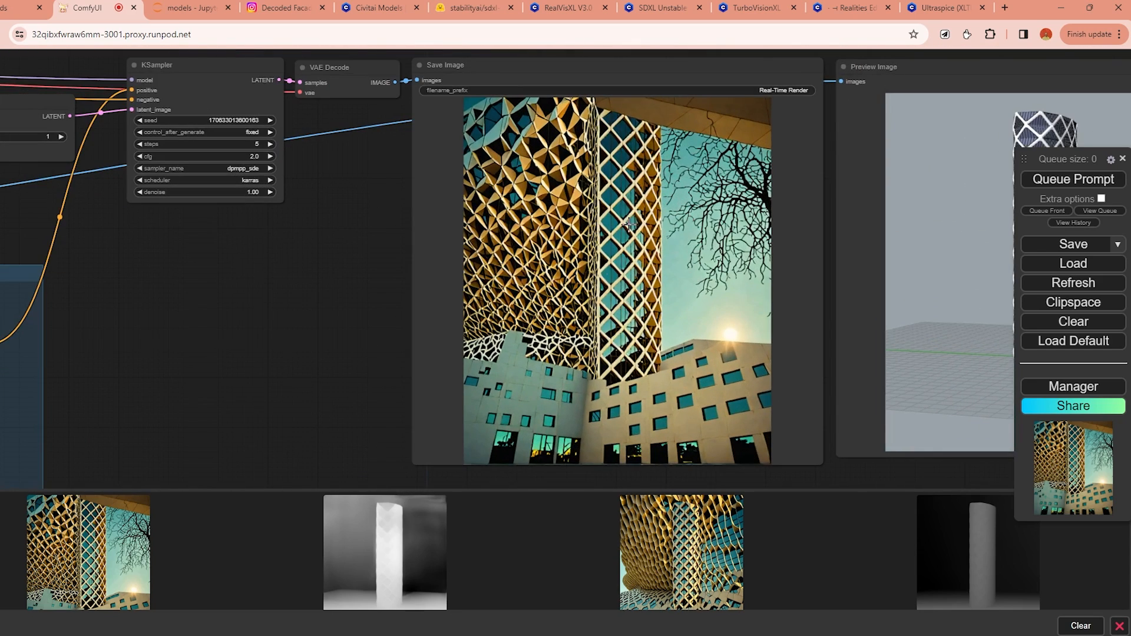
scroll(653, 260, "down", 5)
left_click_drag(245, 291, 735, 304)
scroll(125, 188, "up", 6)
left_click_drag(126, 188, 140, 213)
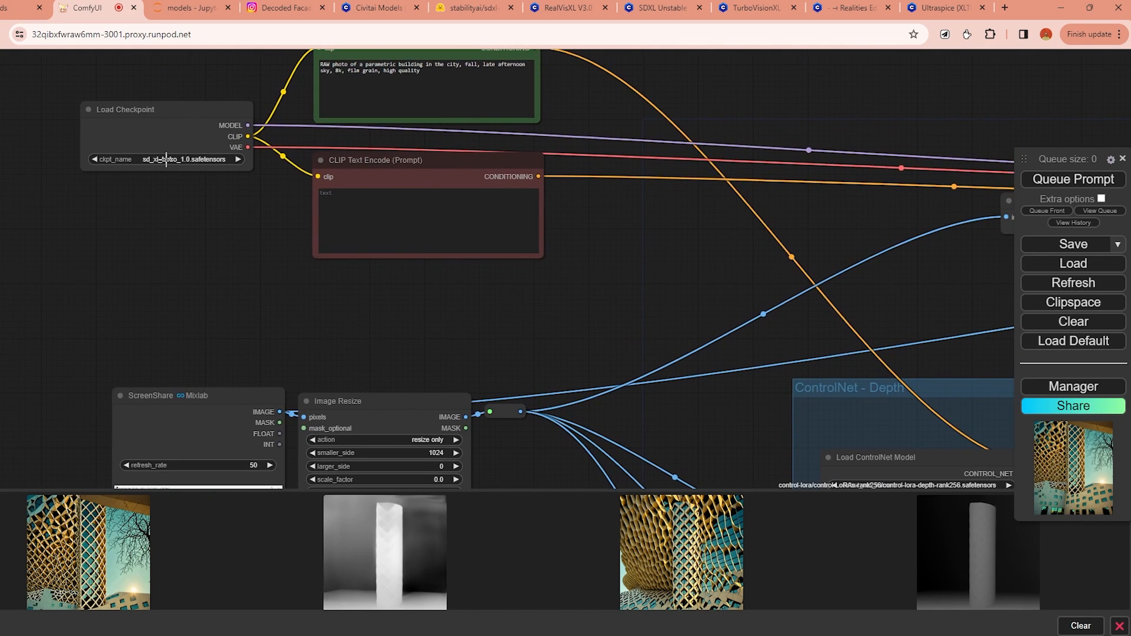
left_click(166, 159)
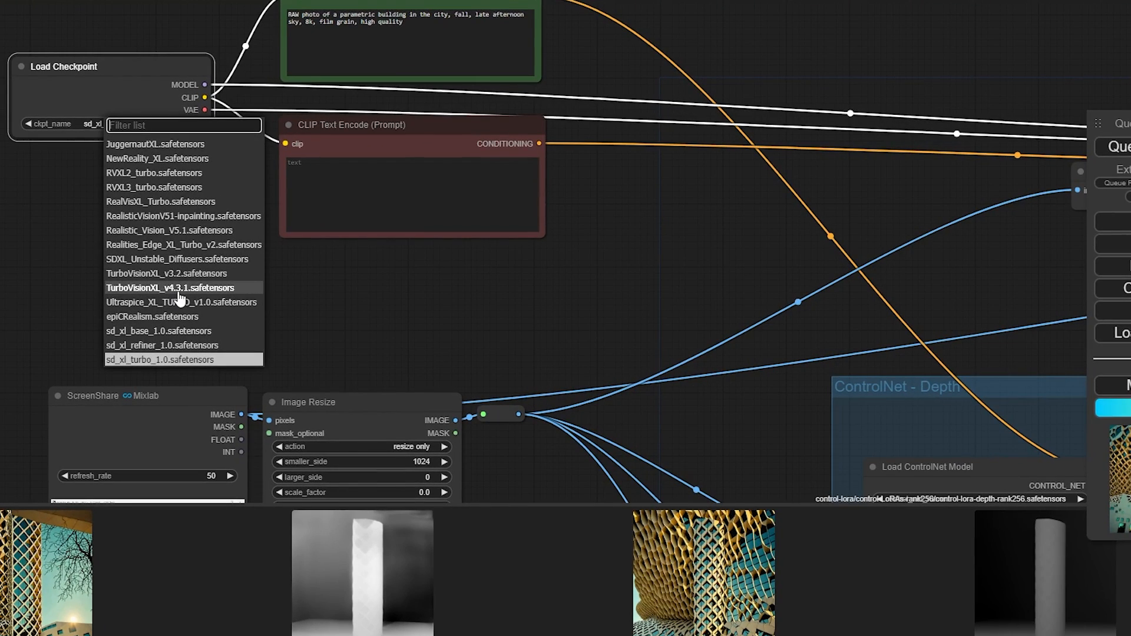
left_click(184, 292)
Queue the prompt to generate an image with the newly chosen checkpoint.
left_click_drag(497, 316, 222, 240)
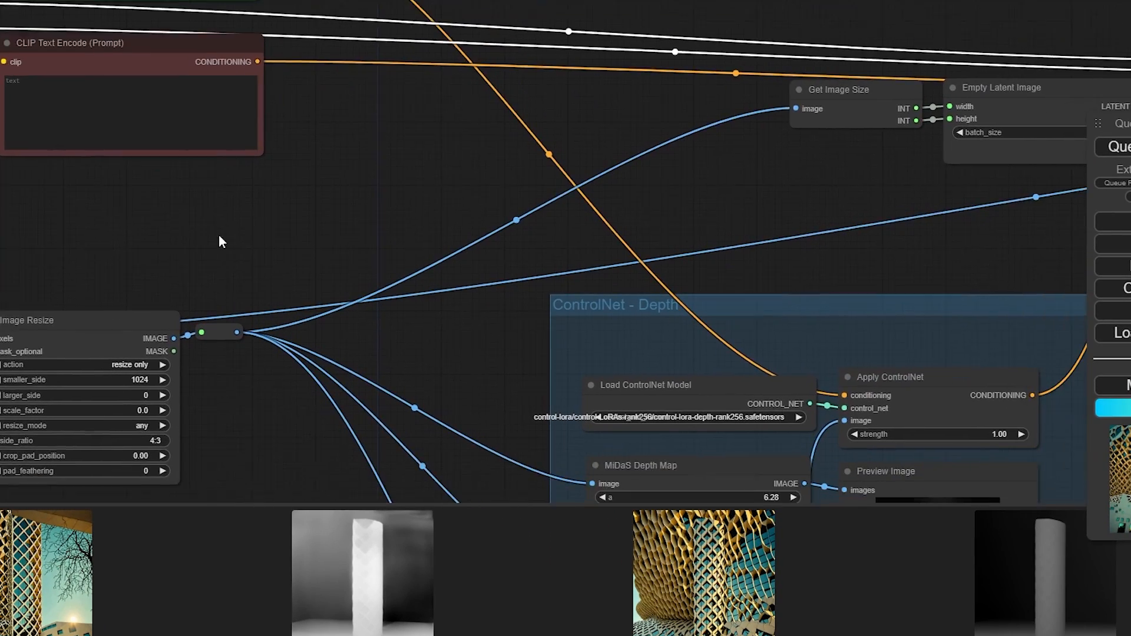
scroll(727, 233, "down", 2)
left_click_drag(727, 228, 528, 88)
left_click(1112, 146)
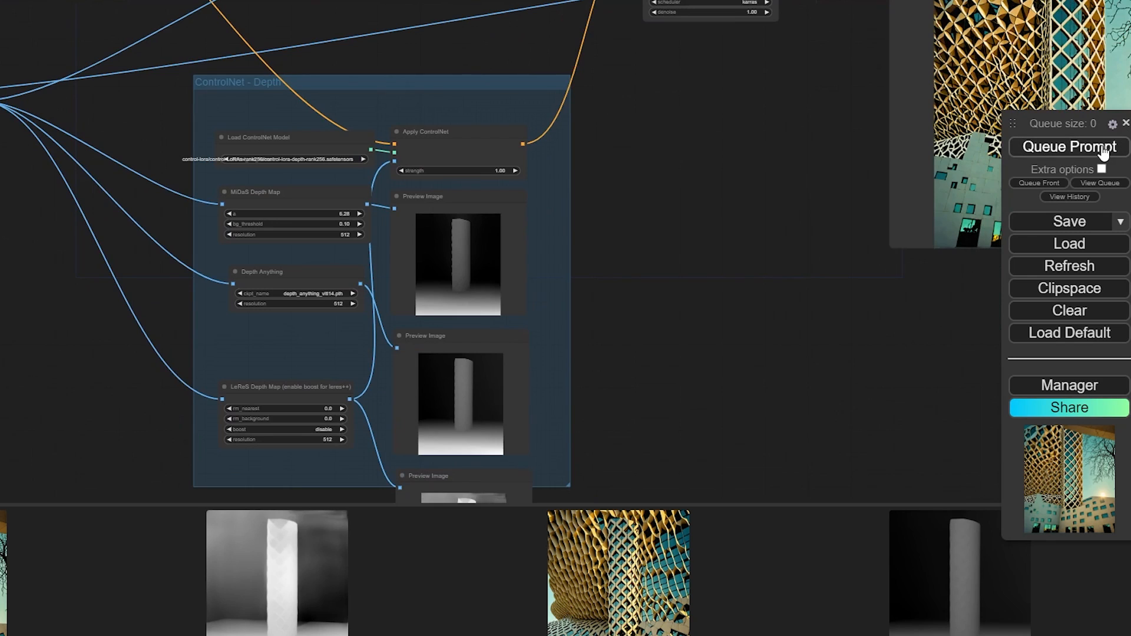
left_click_drag(795, 143, 731, 229)
scroll(645, 227, "down", 3)
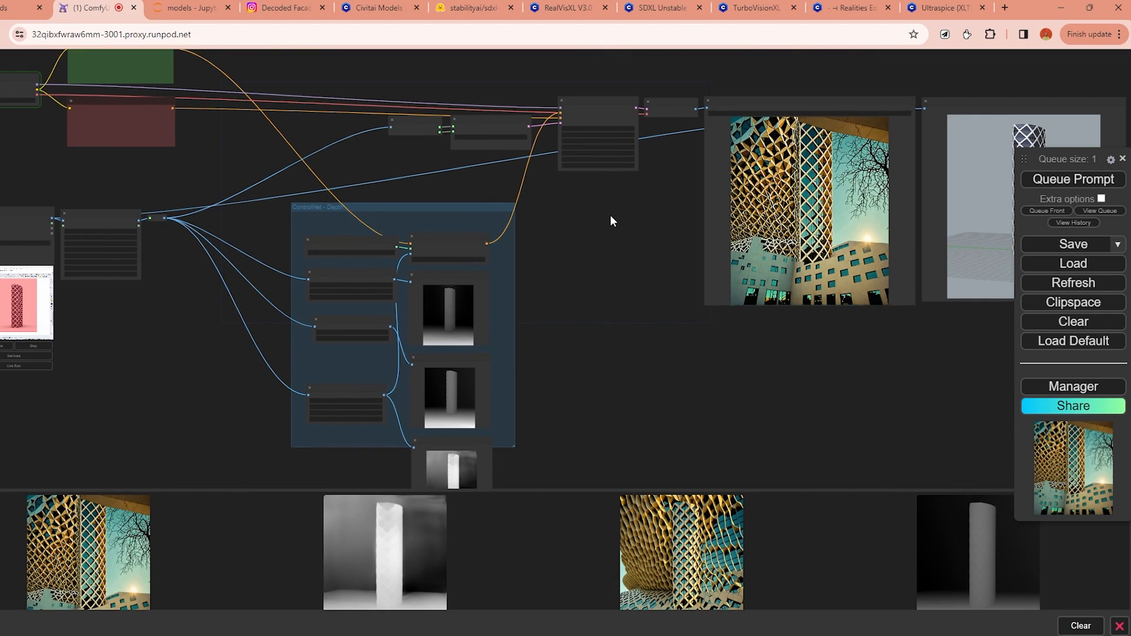
Reduce the height and thumbnail size of the image feed below the node canvas.
mouse_move(8, 625)
left_click_drag(23, 614, 3, 614)
left_click_drag(36, 627, 121, 628)
left_click_drag(728, 426, 809, 437)
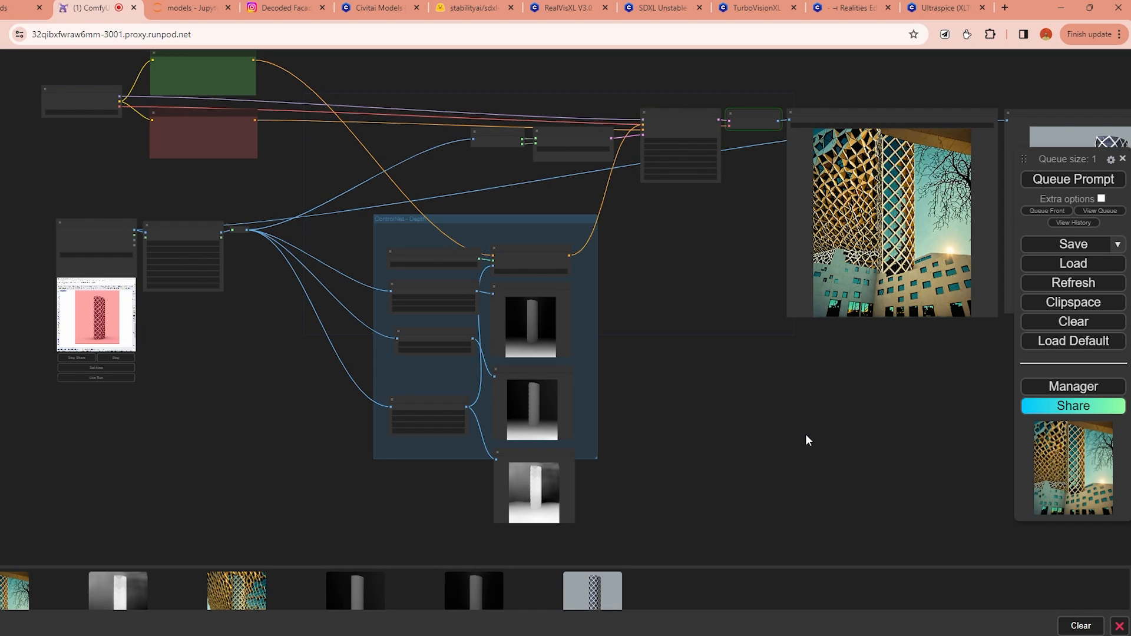
Set the KSampler steps to 7 and queue the prompt again.
left_click_drag(805, 435, 659, 431)
scroll(593, 230, "up", 5)
left_click_drag(593, 230, 449, 255)
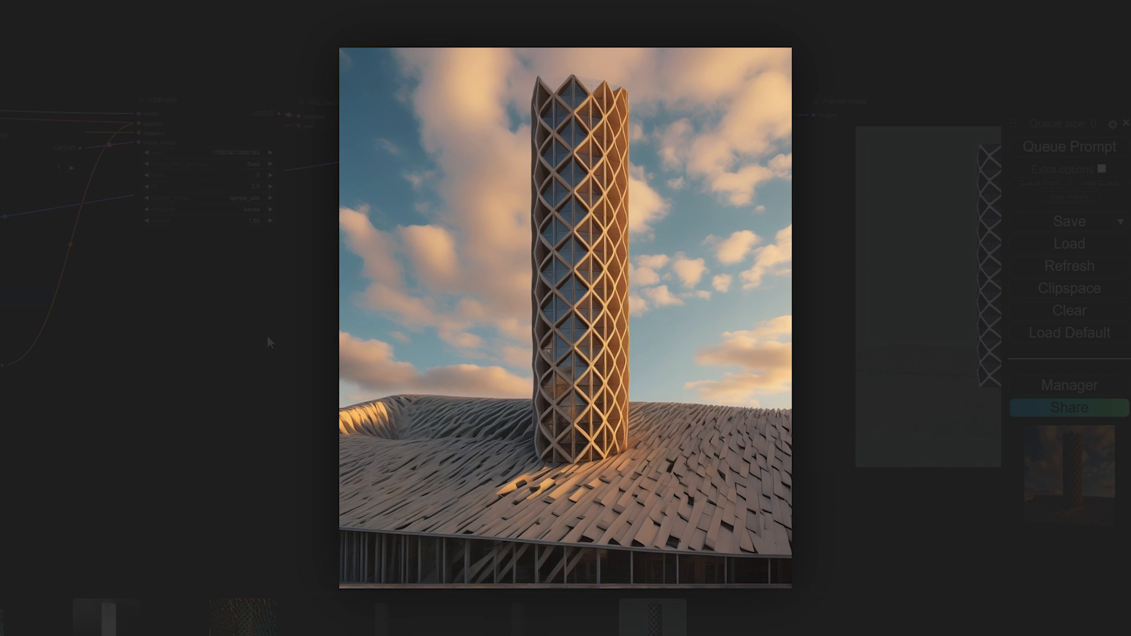
scroll(267, 336, "up", 2)
left_click(255, 117)
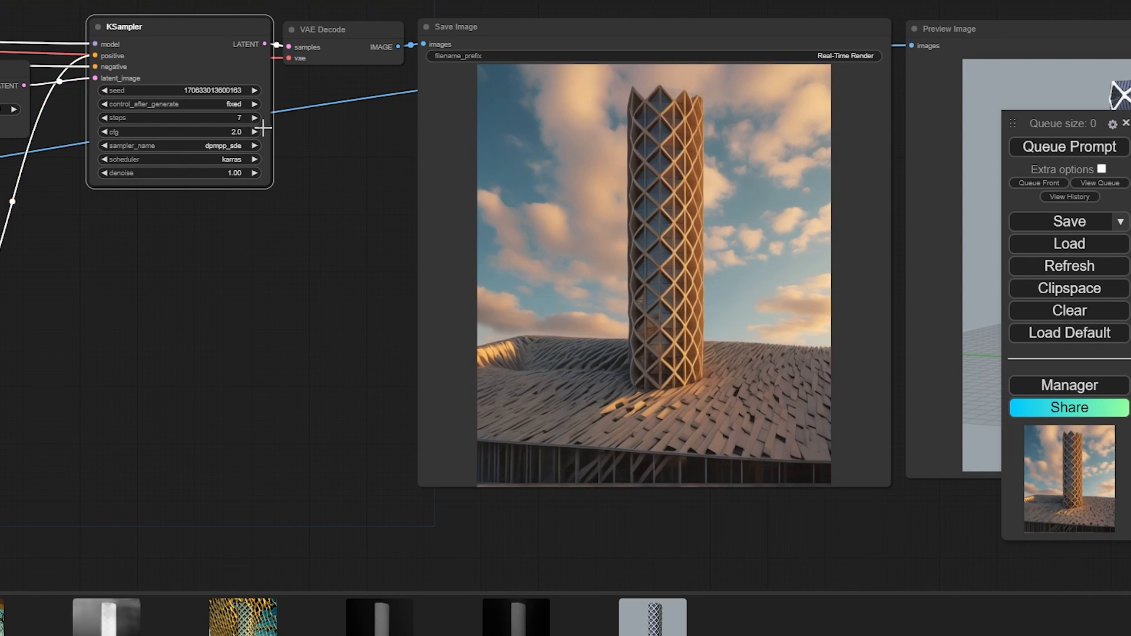
left_click(258, 127)
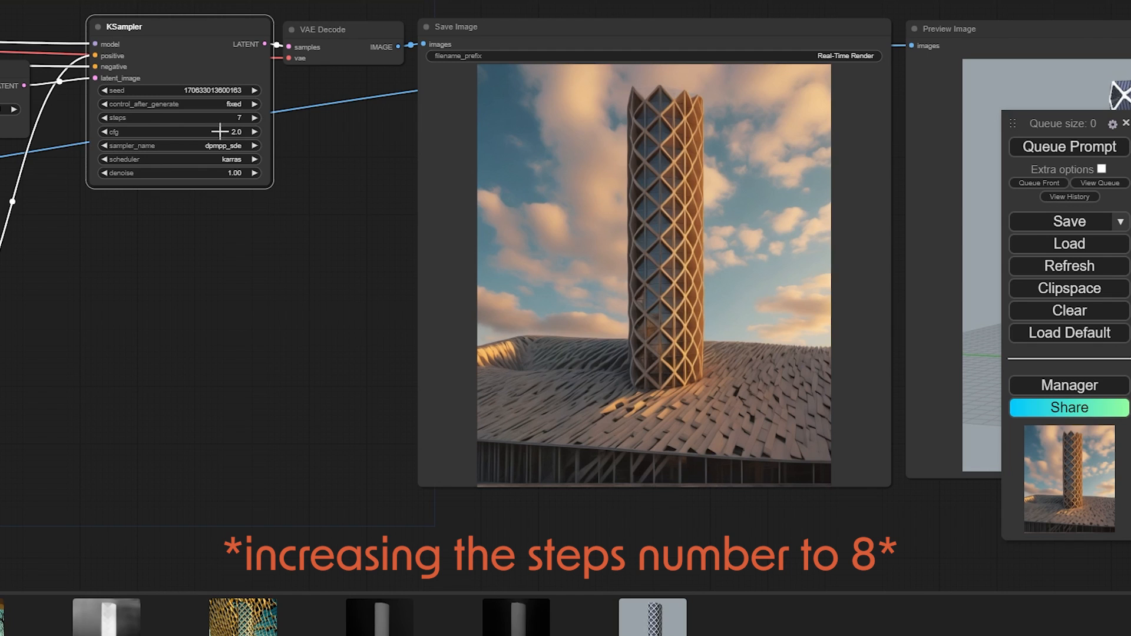
left_click(1036, 147)
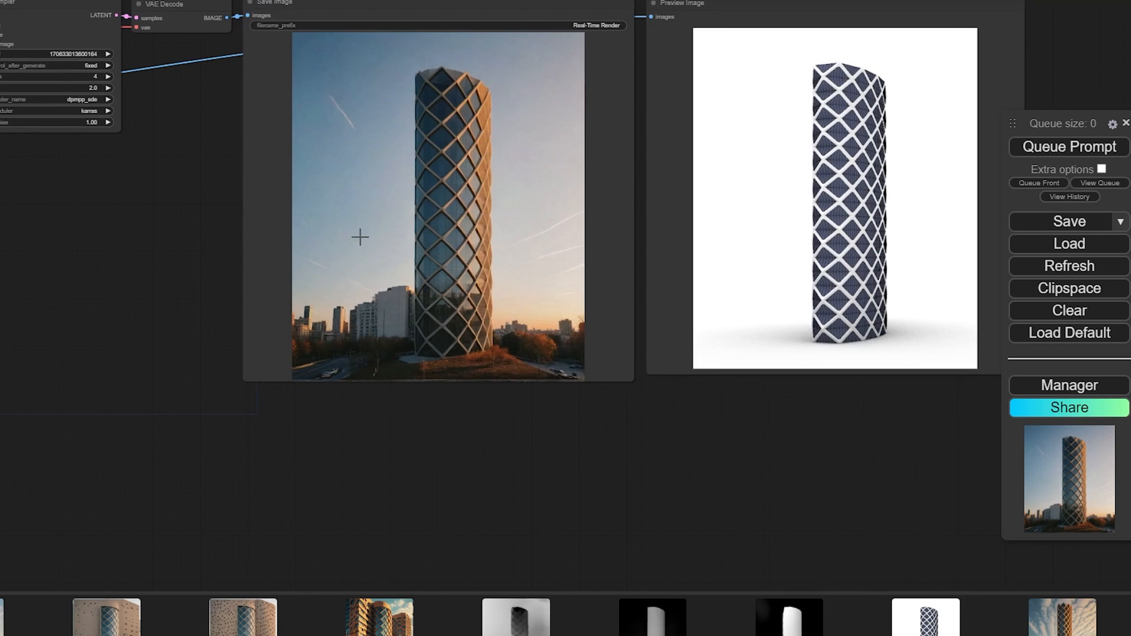
Examine the generated tower image, the KSampler settings and the LeReS depth map preview.
left_click_drag(138, 328, 320, 331)
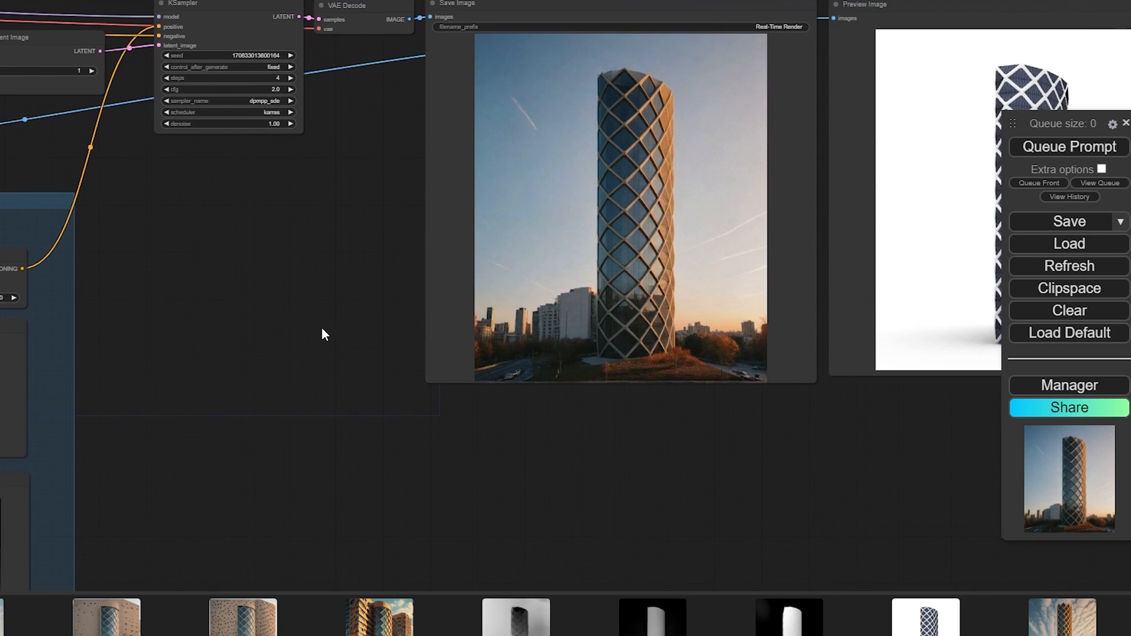
scroll(310, 376, "up", 6)
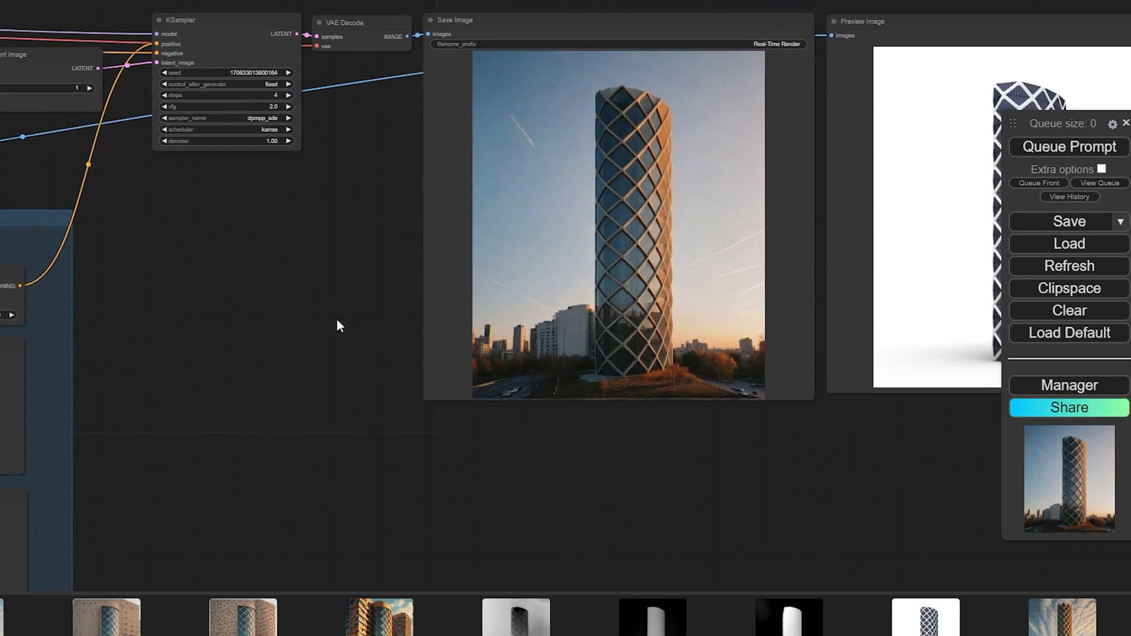
scroll(338, 147, "down", 6)
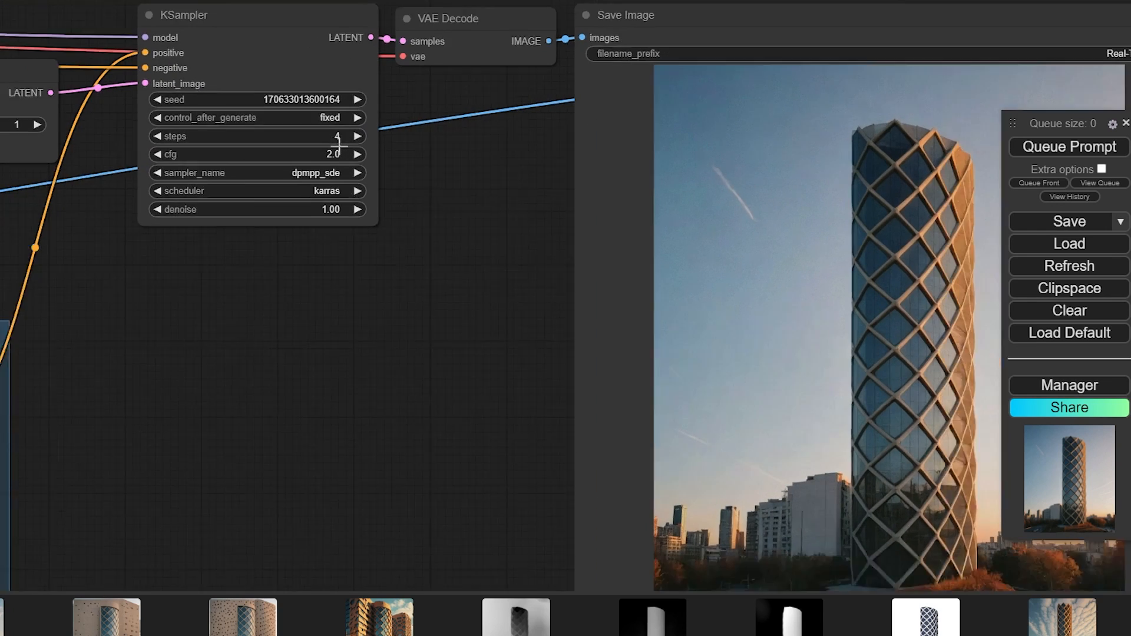
left_click_drag(326, 348, 658, 38)
scroll(144, 323, "up", 3)
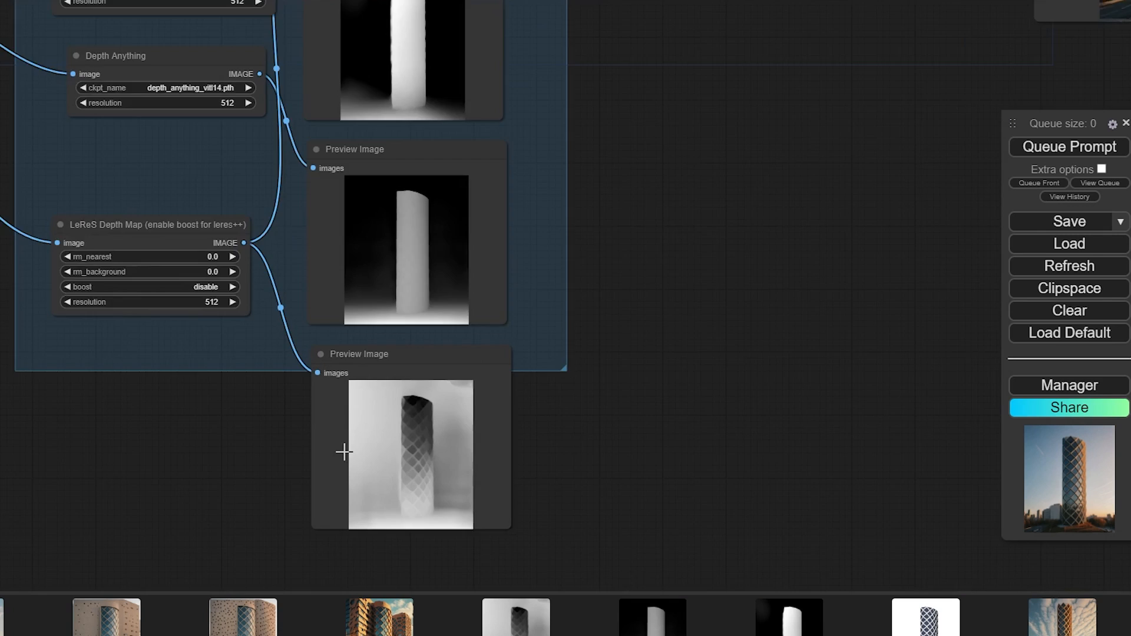
scroll(347, 457, "up", 4)
left_click_drag(434, 504, 448, 415)
scroll(449, 415, "up", 5)
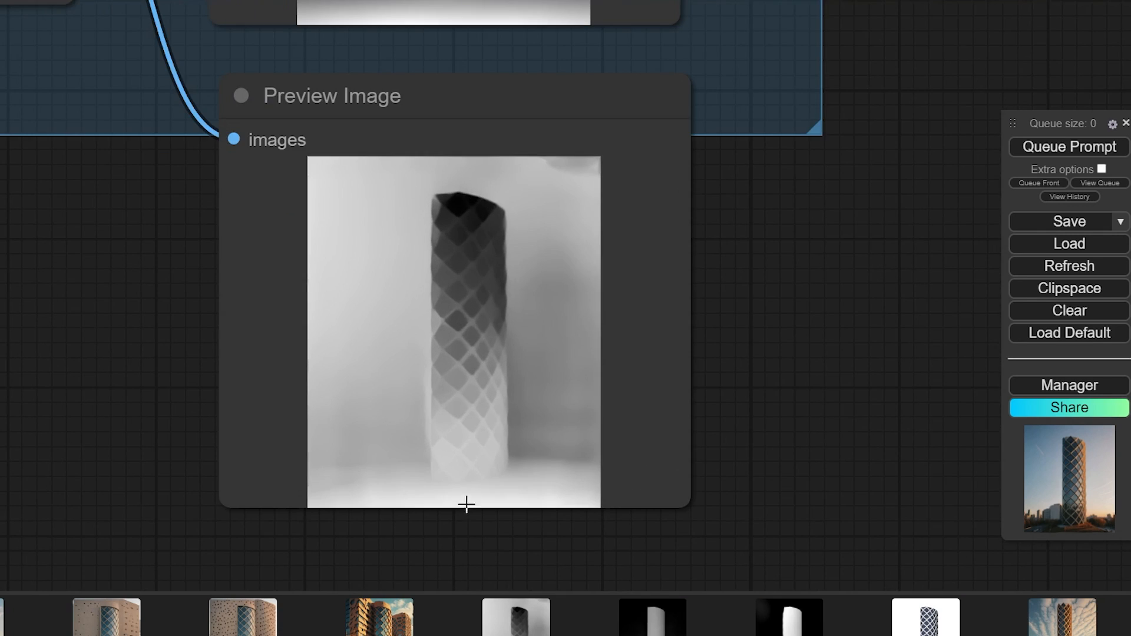
Delete the MiDaS Depth Map and Depth Anything nodes together with their two Preview Image nodes.
scroll(422, 297, "down", 9)
left_click_drag(434, 59, 445, 233)
scroll(444, 233, "up", 3)
scroll(445, 232, "down", 5)
left_click_drag(488, 145, 474, 235)
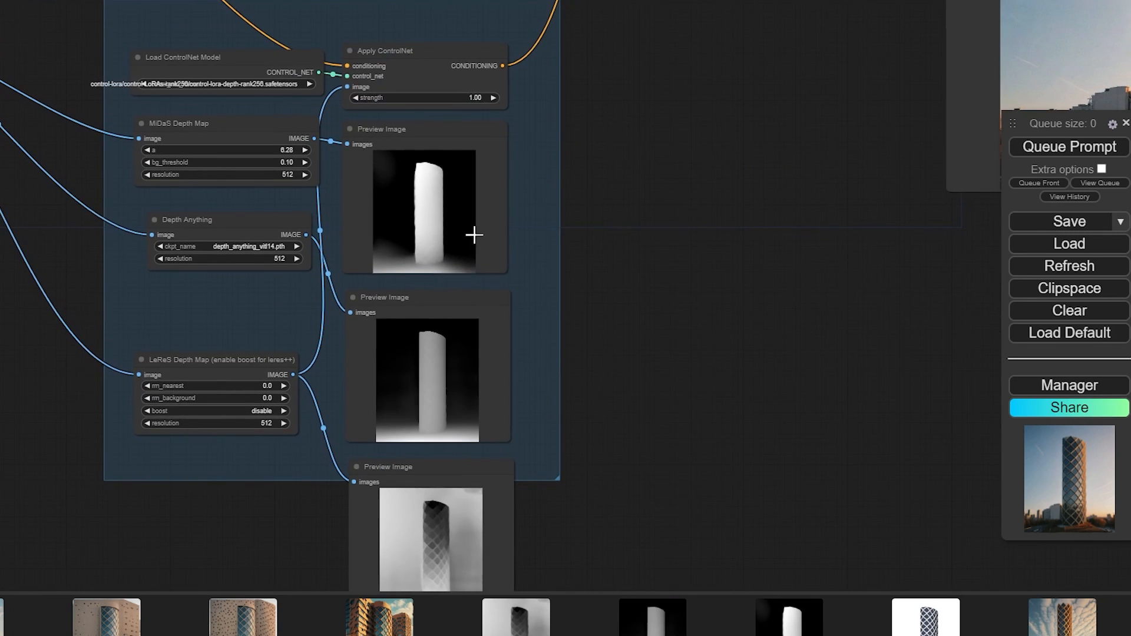
left_click_drag(651, 328, 261, 126)
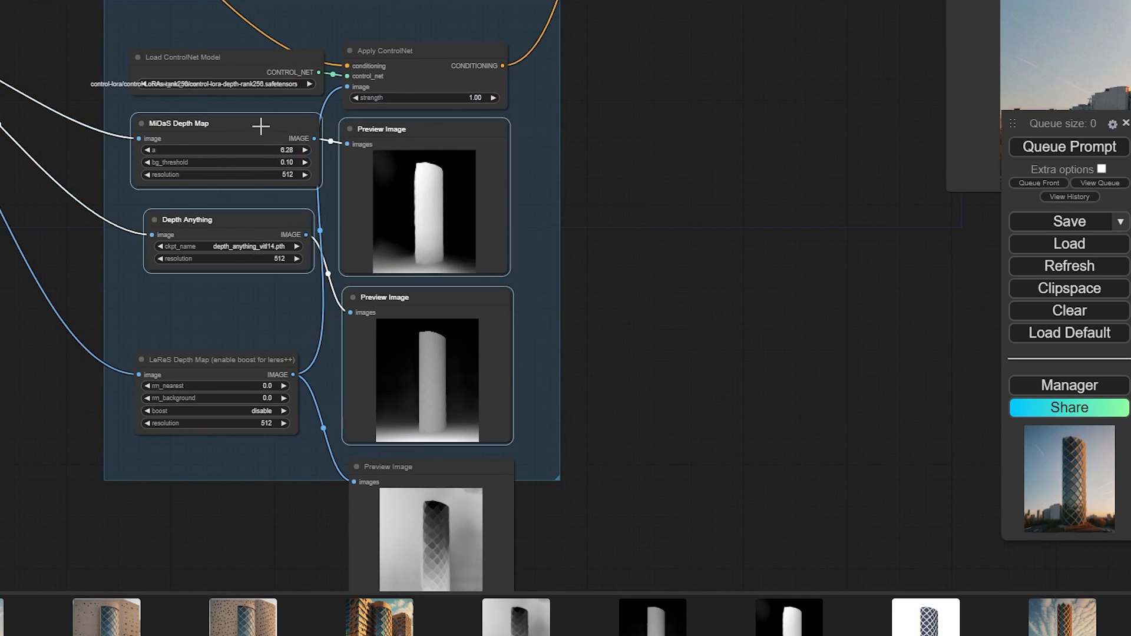
key("Delete")
Arrange the LeReS Depth Map and its Preview Image beneath the ControlNet nodes and shorten the ControlNet - Depth group to fit.
left_click_drag(221, 352, 218, 129)
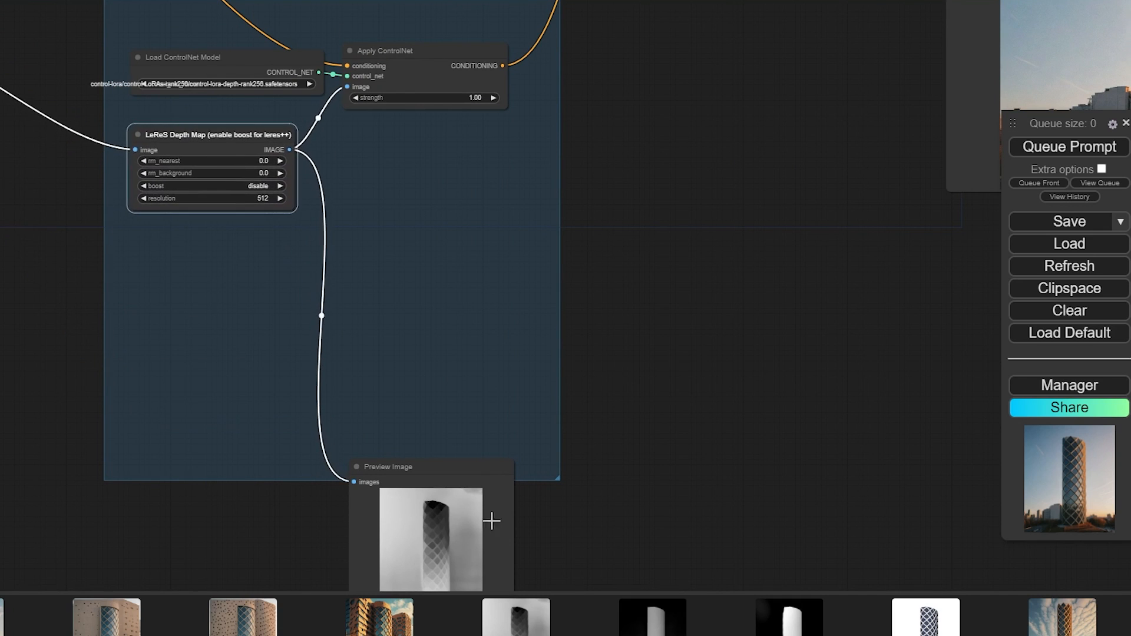
left_click_drag(489, 520, 477, 193)
left_click_drag(227, 146, 242, 143)
left_click_drag(674, 190, 728, 228)
left_click_drag(614, 517, 621, 372)
Review the loaded checkpoint, the positive prompt wording and the generated image beside the source preview.
left_click_drag(641, 204, 708, 456)
left_click_drag(124, 133, 509, 333)
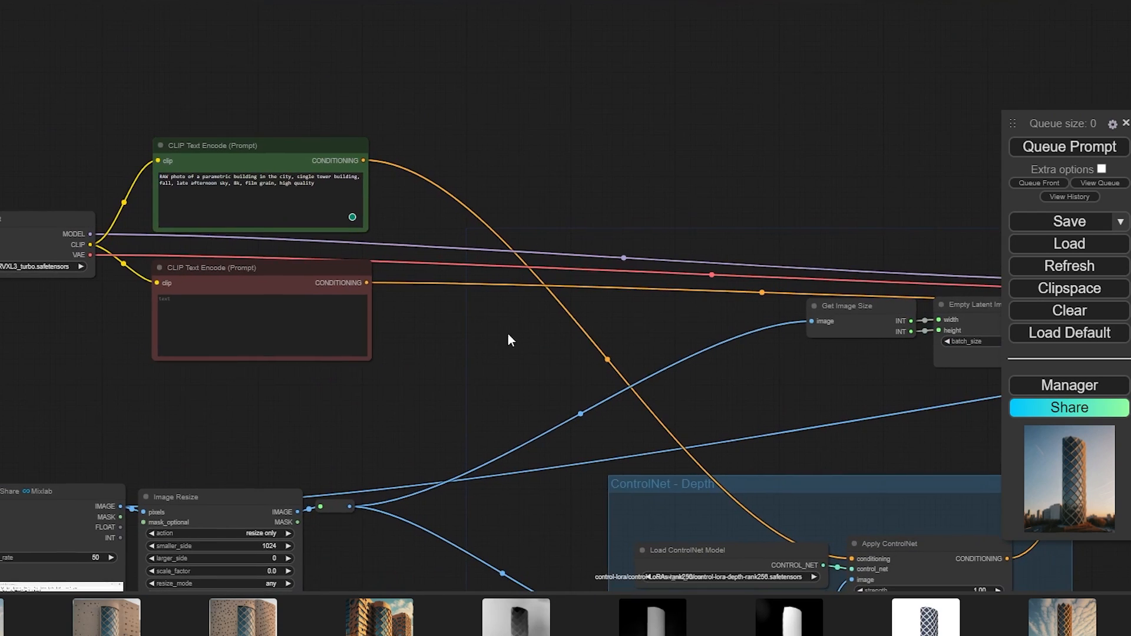
scroll(130, 161, "up", 5)
left_click_drag(130, 161, 109, 120)
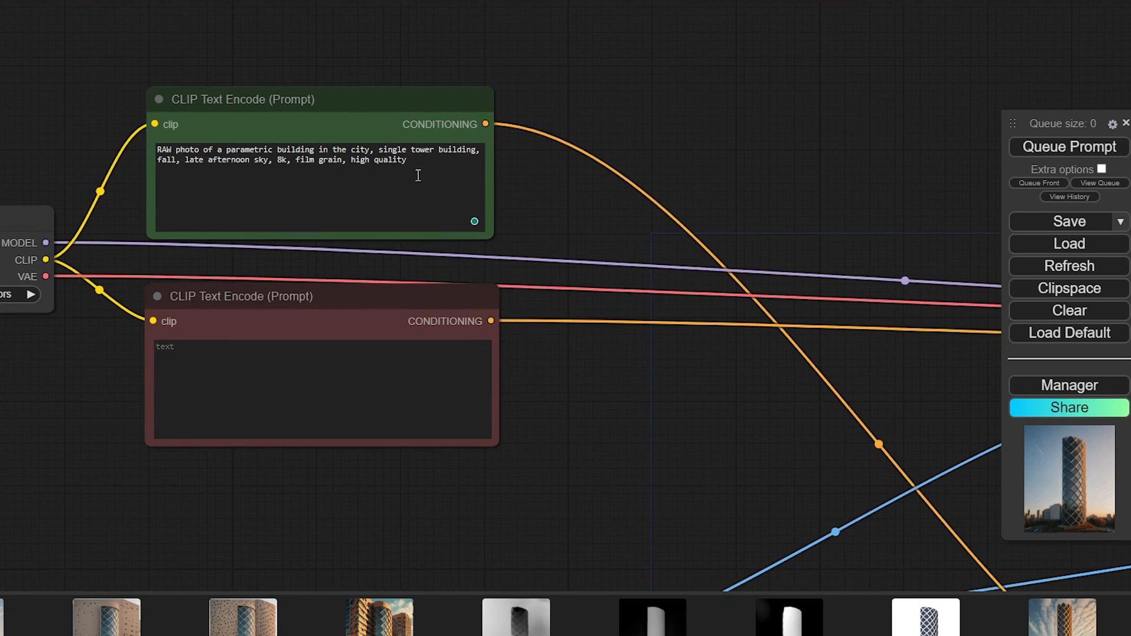
scroll(559, 206, "down", 4)
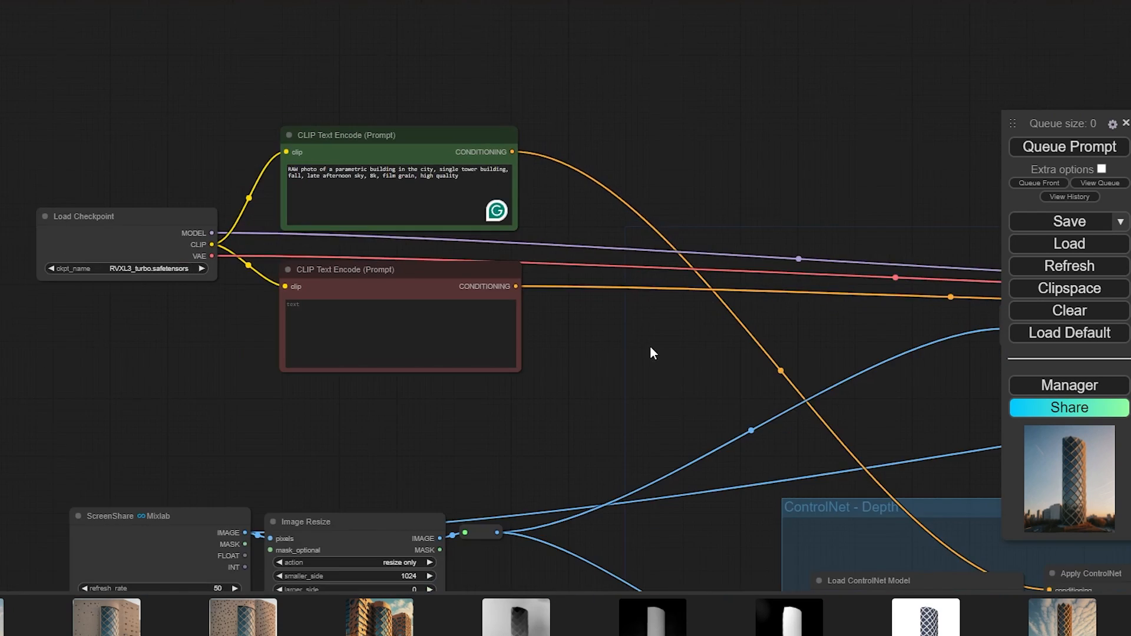
left_click_drag(667, 423, 600, 219)
left_click_drag(829, 239, 23, 167)
scroll(494, 274, "down", 3)
left_click_drag(703, 298, 348, 289)
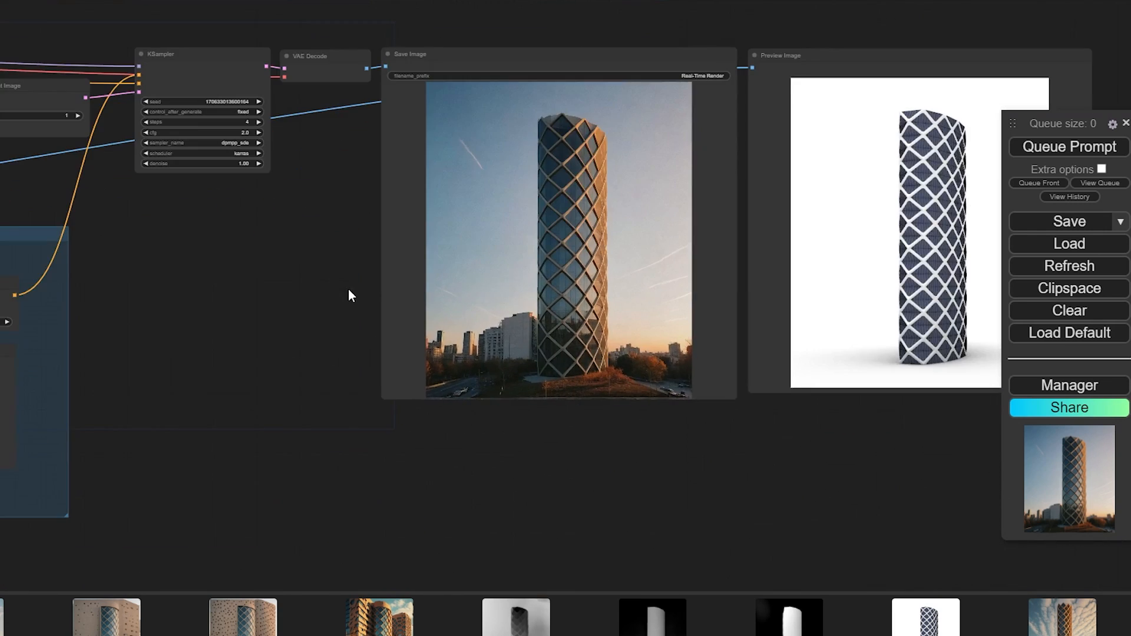
Set the KSampler's control_after_generate to increment and queue the prompt to generate variations with new seeds.
left_click_drag(261, 291, 186, 288)
scroll(185, 185, "up", 1)
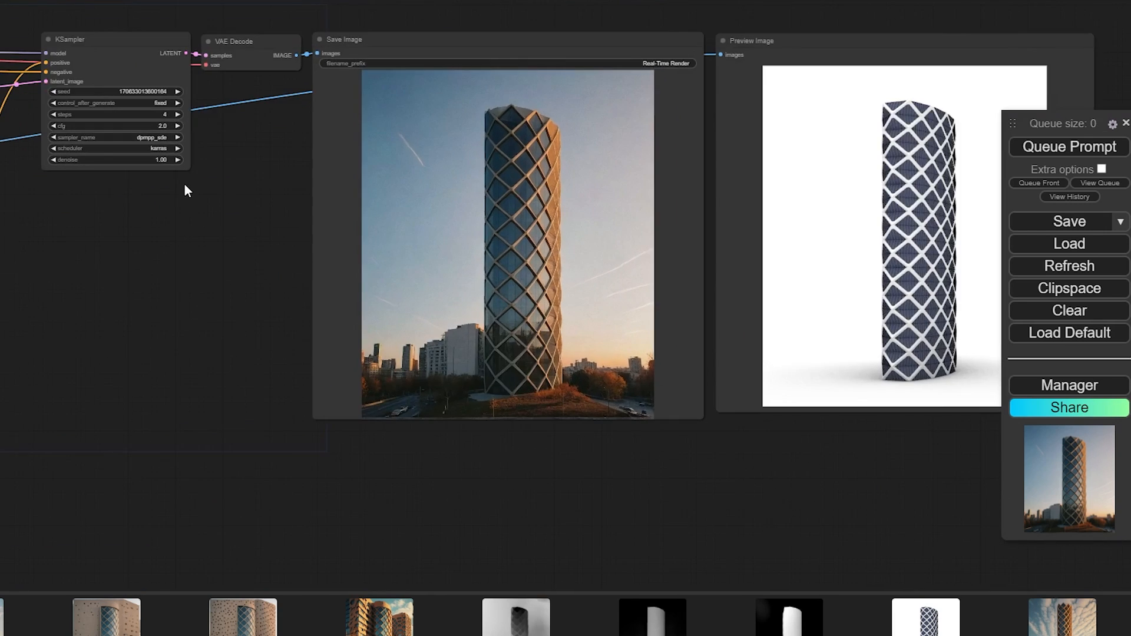
scroll(187, 105, "up", 1)
left_click(179, 103)
scroll(194, 118, "up", 1)
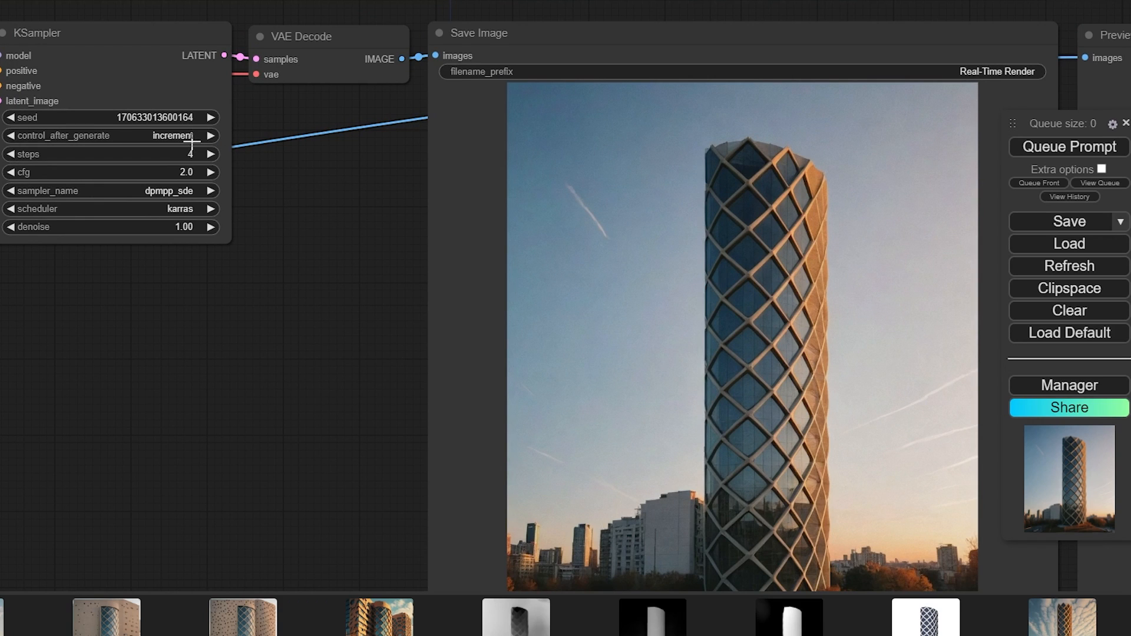
left_click(1069, 147)
scroll(160, 292, "down", 1)
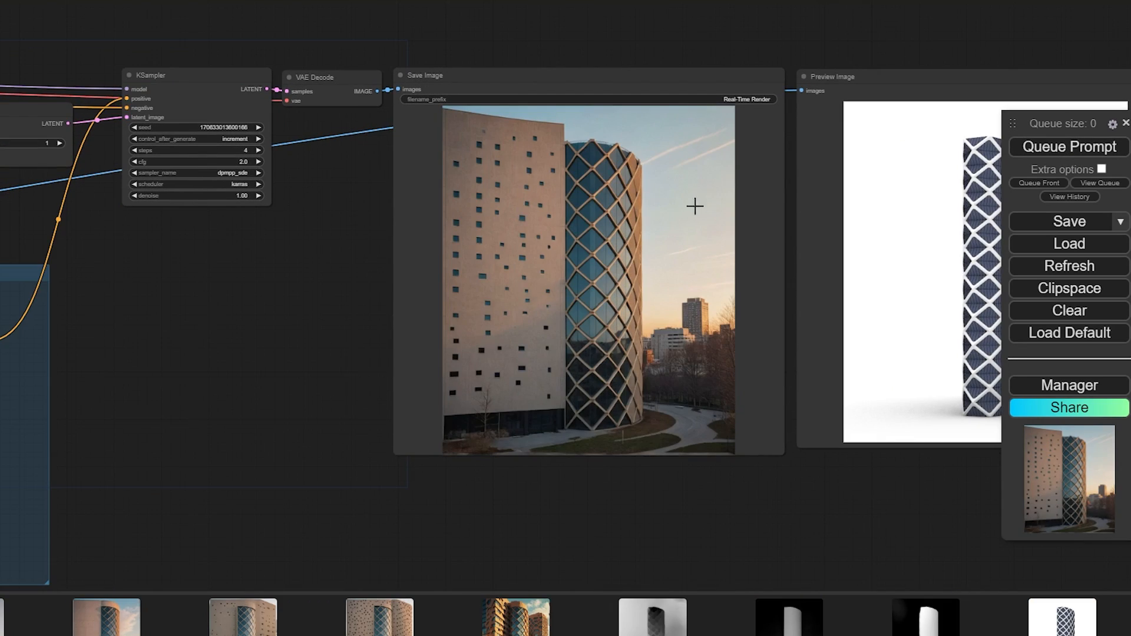
left_click_drag(277, 321, 283, 296)
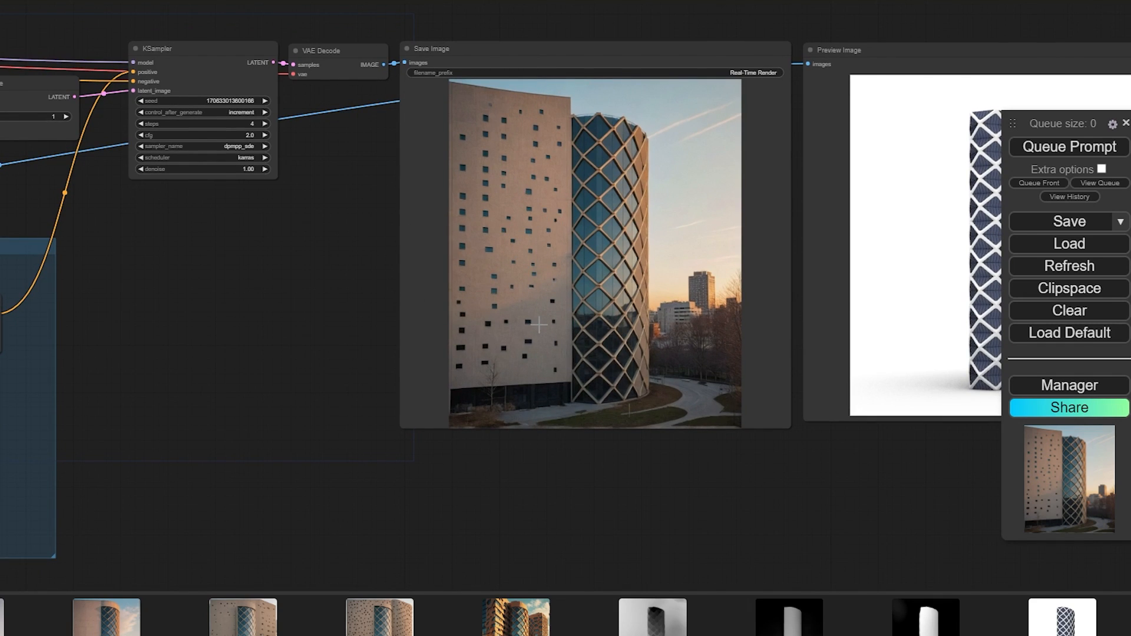
left_click_drag(389, 264, 313, 263)
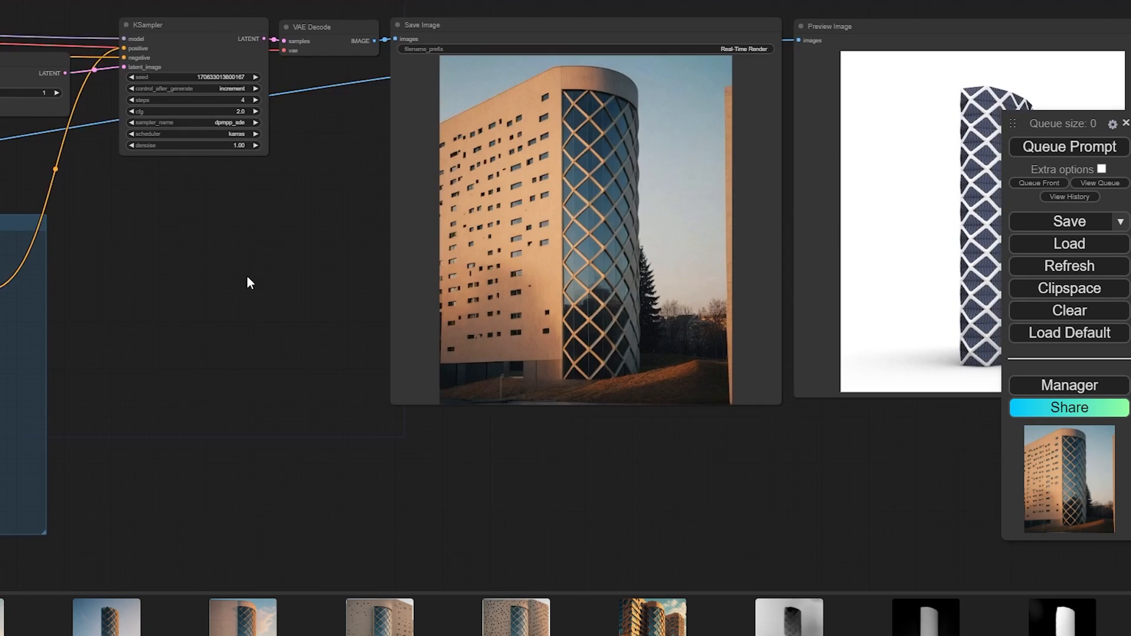
Shift the Preview Image, Save Image, VAE Decode and KSampler nodes away from the ControlNet group to make room.
scroll(246, 276, "down", 4)
left_click_drag(595, 292, 839, 281)
left_click_drag(436, 260, 621, 260)
left_click_drag(248, 132, 372, 134)
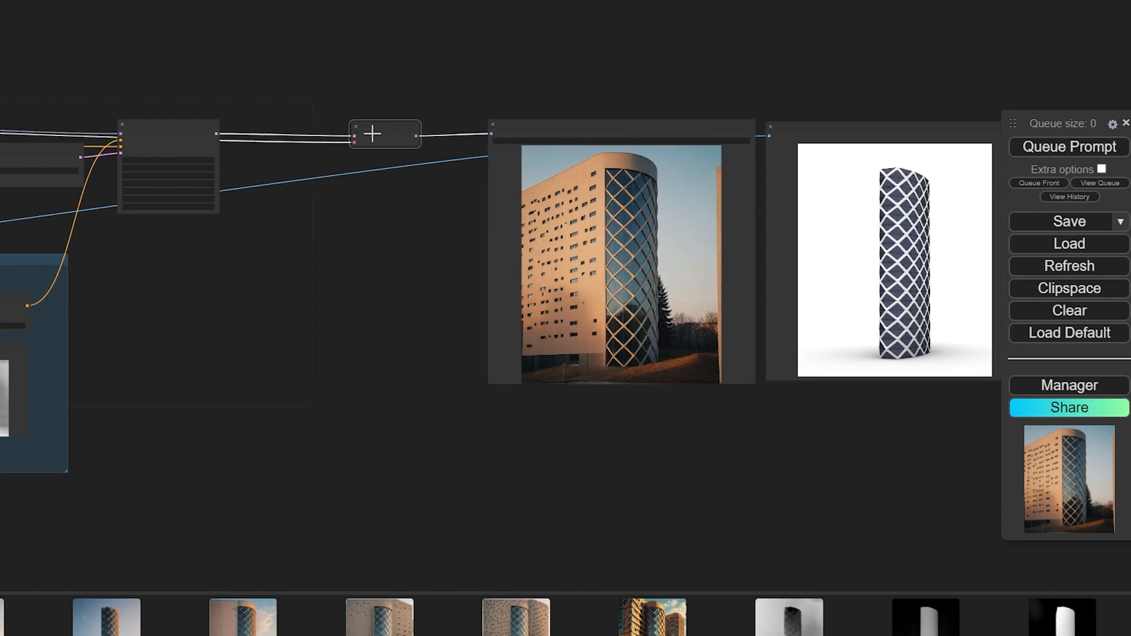
left_click_drag(172, 134, 318, 131)
Move the ControlNet - Depth group away from the KSampler, and bring the Empty Latent Image and Get Image Size nodes closer to it.
left_click_drag(214, 294, 502, 254)
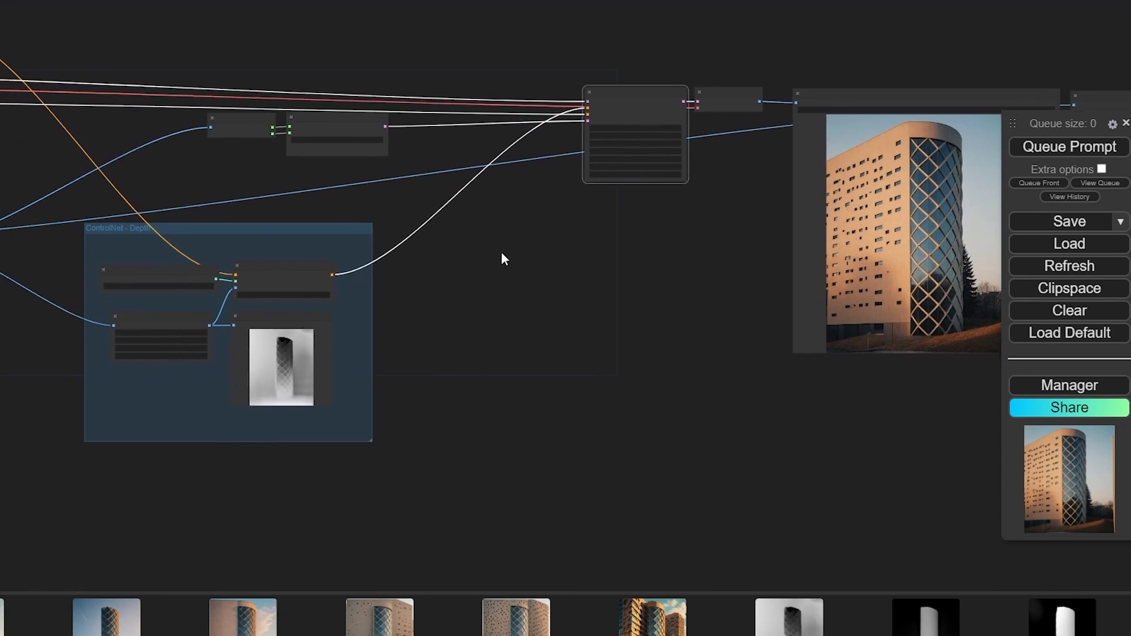
left_click_drag(182, 227, 118, 232)
left_click_drag(307, 121, 477, 104)
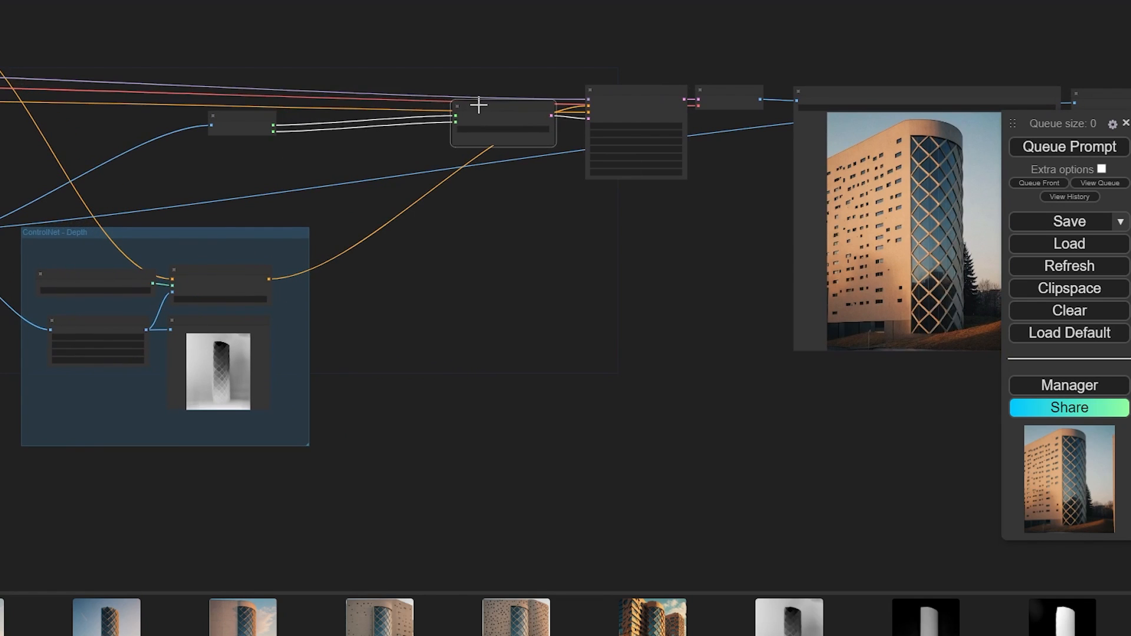
left_click_drag(249, 122, 407, 113)
Nudge the ControlNet - Depth group slightly further from the KSampler to leave free space beside it.
left_click_drag(401, 321, 586, 255)
scroll(587, 261, "up", 4)
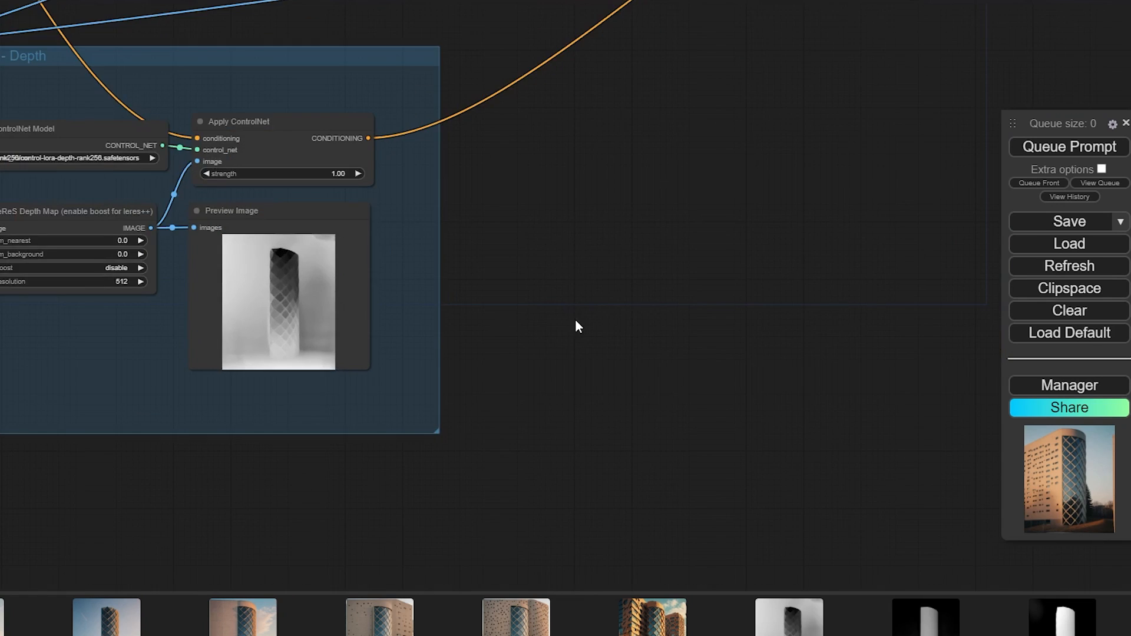
scroll(575, 319, "down", 1)
left_click_drag(510, 204, 551, 260)
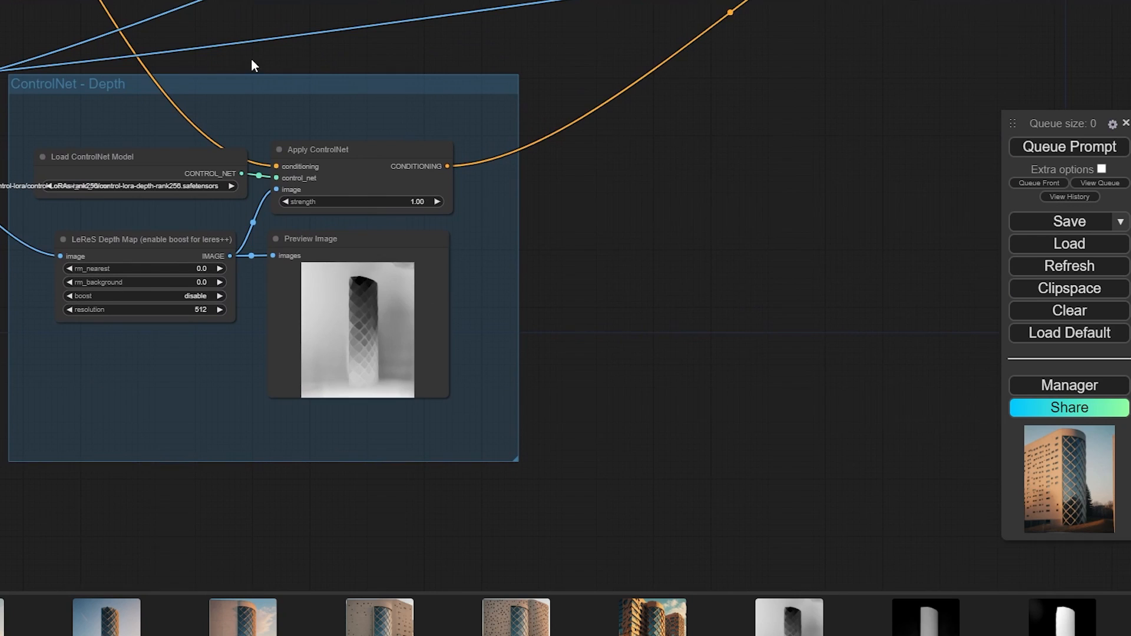
left_click_drag(251, 86, 230, 93)
left_click_drag(278, 61, 627, 210)
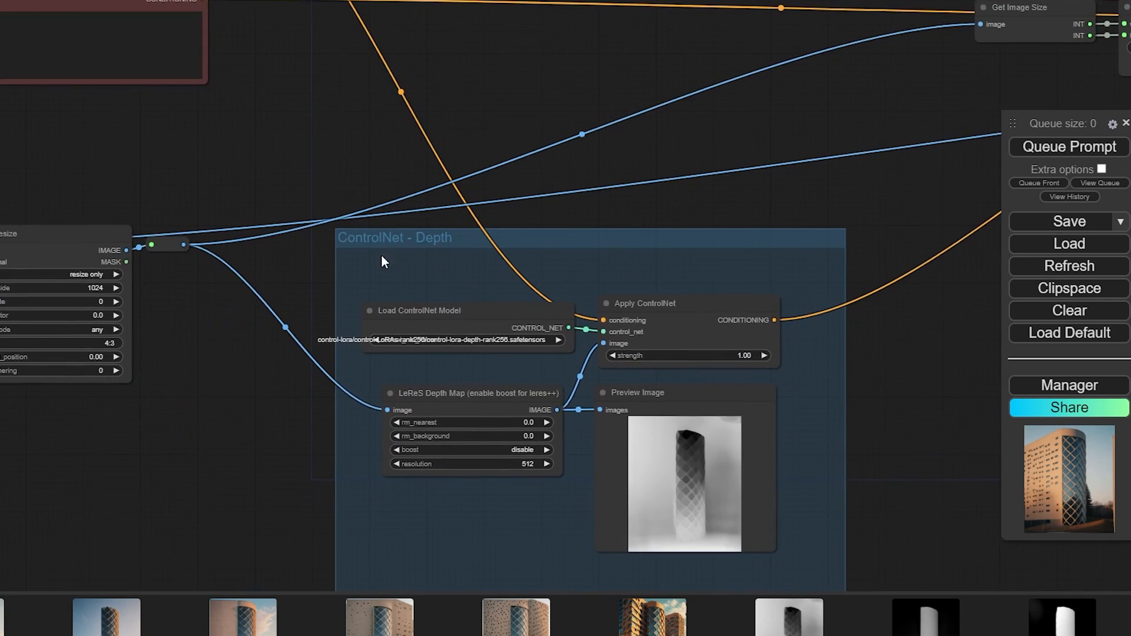
left_click_drag(265, 294, 426, 210)
left_click_drag(221, 399, 115, 383)
left_click_drag(994, 303, 725, 264)
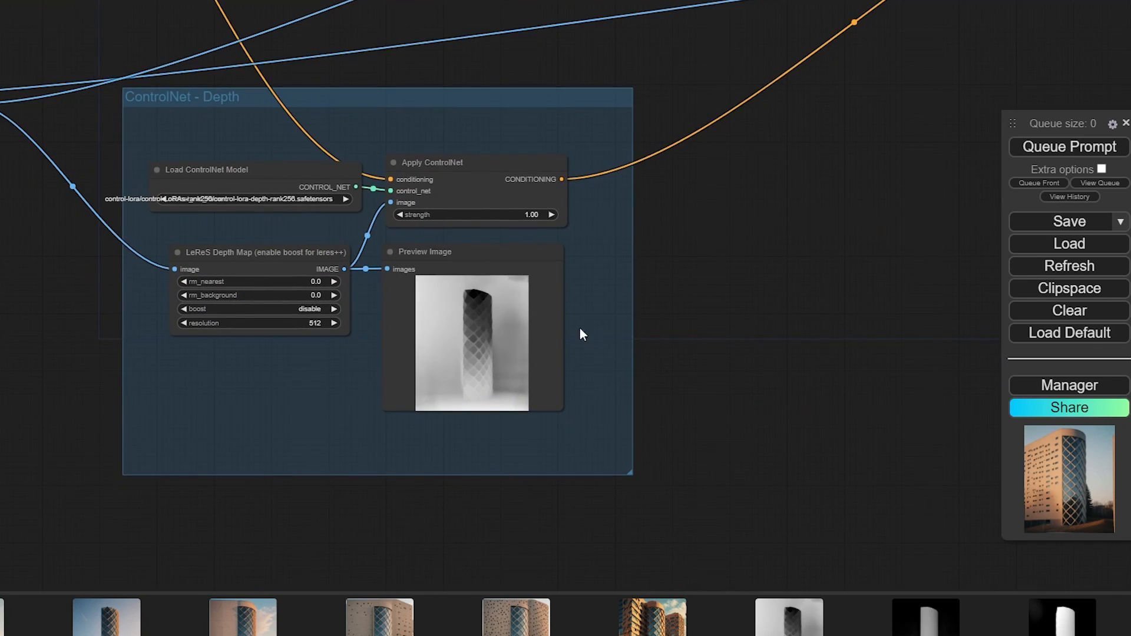
Compare the latest tower render with the source image in the neighbouring preview.
left_click_drag(49, 376, 488, 360)
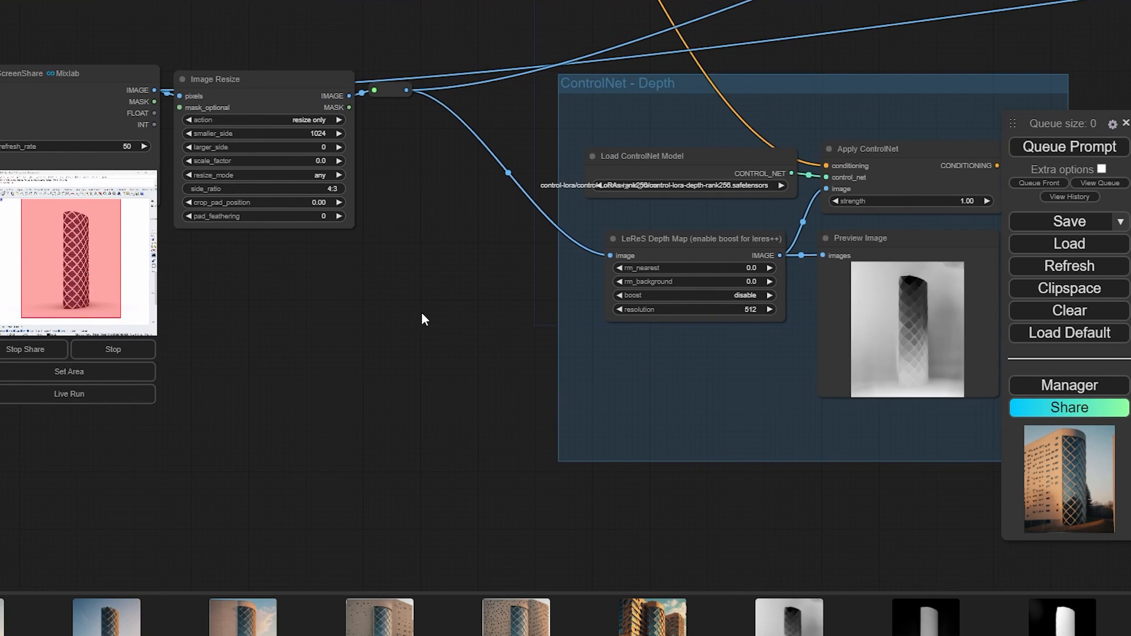
scroll(425, 314, "down", 8)
left_click_drag(848, 283, 86, 369)
scroll(650, 336, "up", 17)
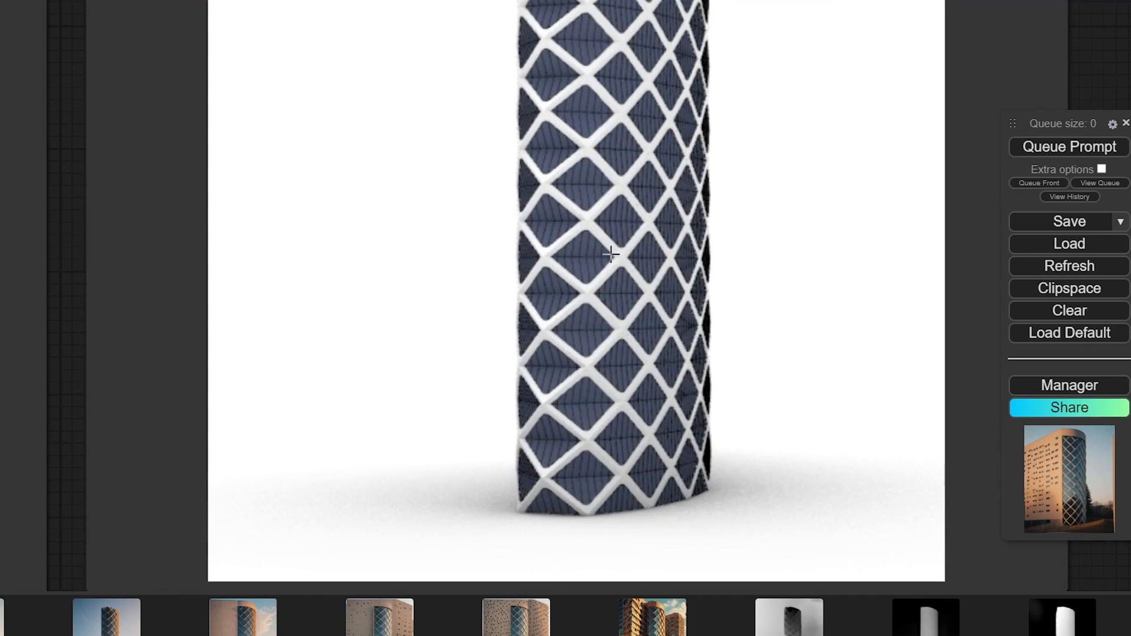
scroll(608, 388, "down", 13)
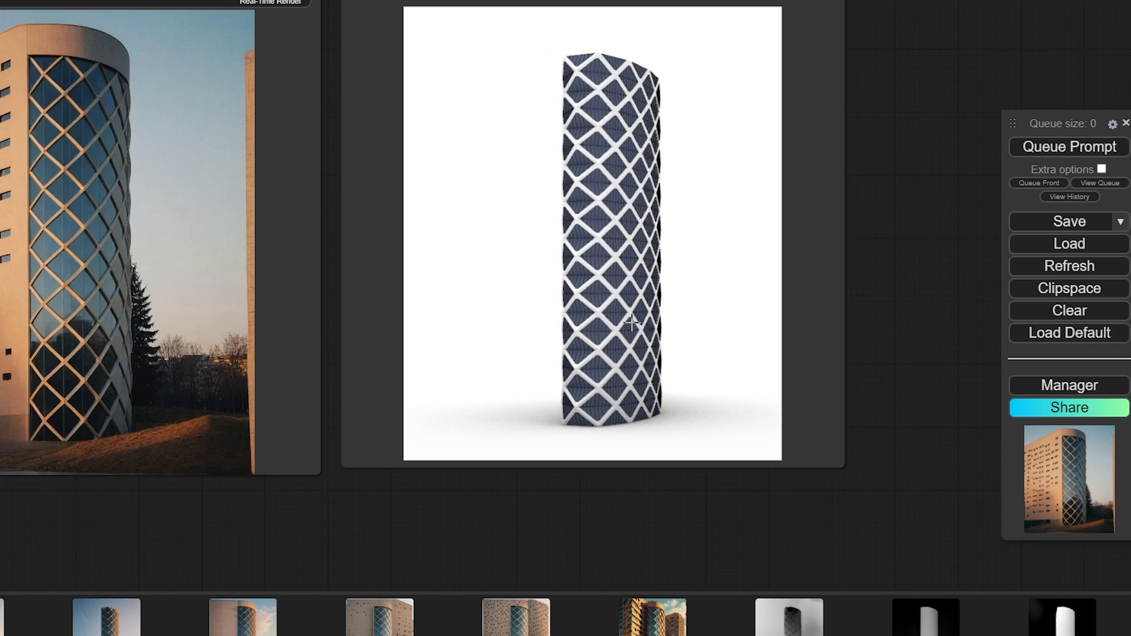
left_click_drag(60, 394, 679, 330)
scroll(447, 268, "up", 4)
left_click_drag(447, 268, 672, 246)
scroll(536, 263, "down", 1)
Duplicate the Load ControlNet Model and Apply ControlNet nodes beside the depth group, and set the copied loader to control-lora-canny-rank256.safetensors.
left_click_drag(517, 365, 575, 363)
left_click_drag(337, 158, 133, 239)
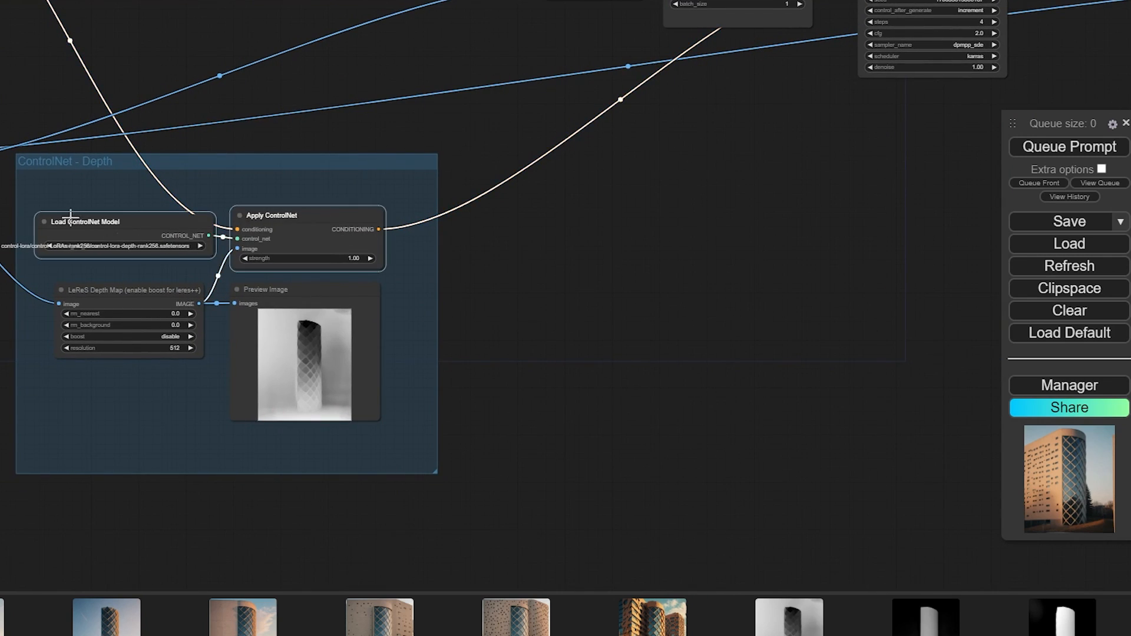
key("ctrl+c")
key("ctrl+v")
left_click_drag(421, 222, 785, 235)
left_click_drag(711, 363, 609, 346)
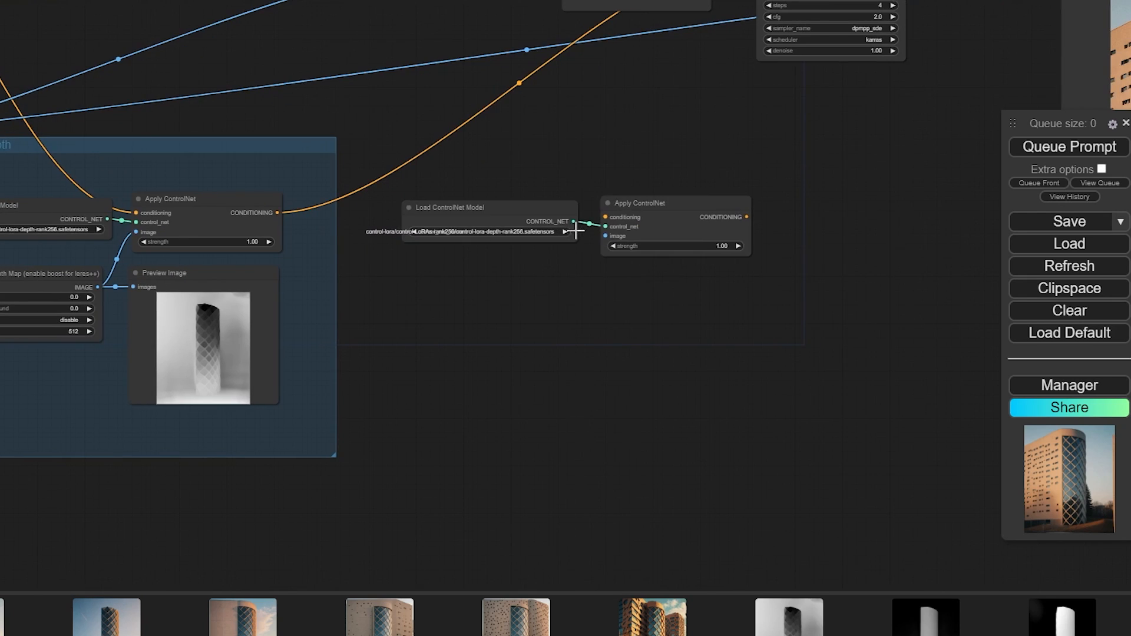
left_click(523, 232)
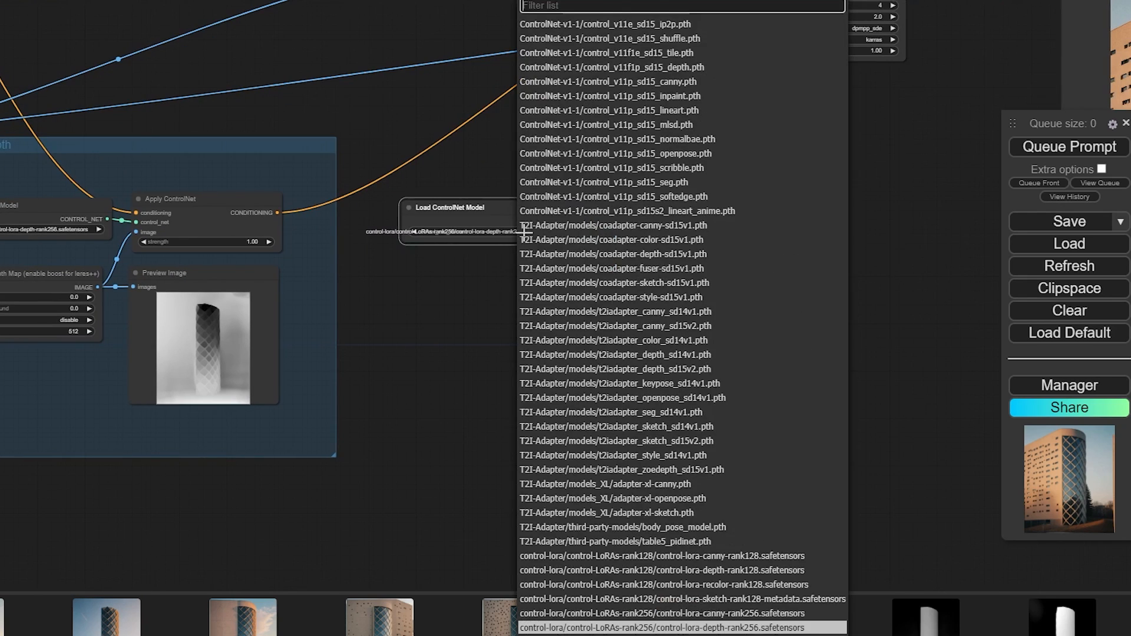
left_click(718, 613)
Add a Canny node below the copied loader and feed it the resized screen-share image.
double_click(470, 300)
type("canny")
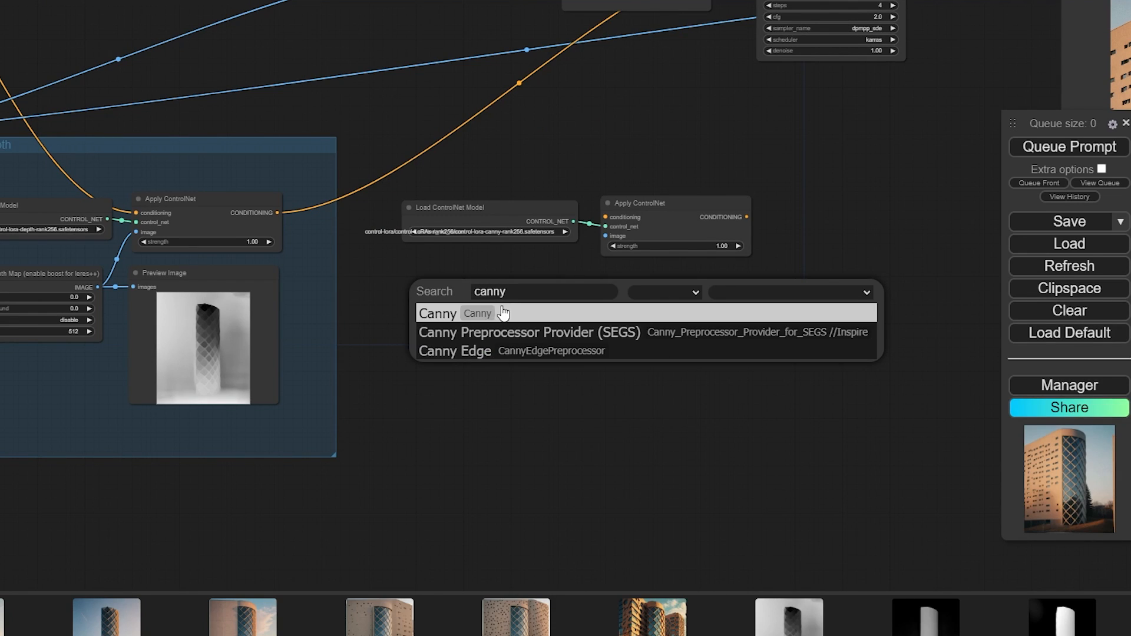
left_click(503, 314)
left_click_drag(463, 385, 645, 404)
left_click_drag(36, 213, 731, 359)
left_click_drag(831, 418, 636, 368)
left_click_drag(648, 290, 598, 291)
Copy the Preview Image node beside the Canny node, and connect the Canny output to it and to the copied Apply ControlNet.
mouse_move(269, 338)
left_mouse_down("alt")
mouse_move(507, 361)
mouse_move(743, 346)
left_mouse_up("alt")
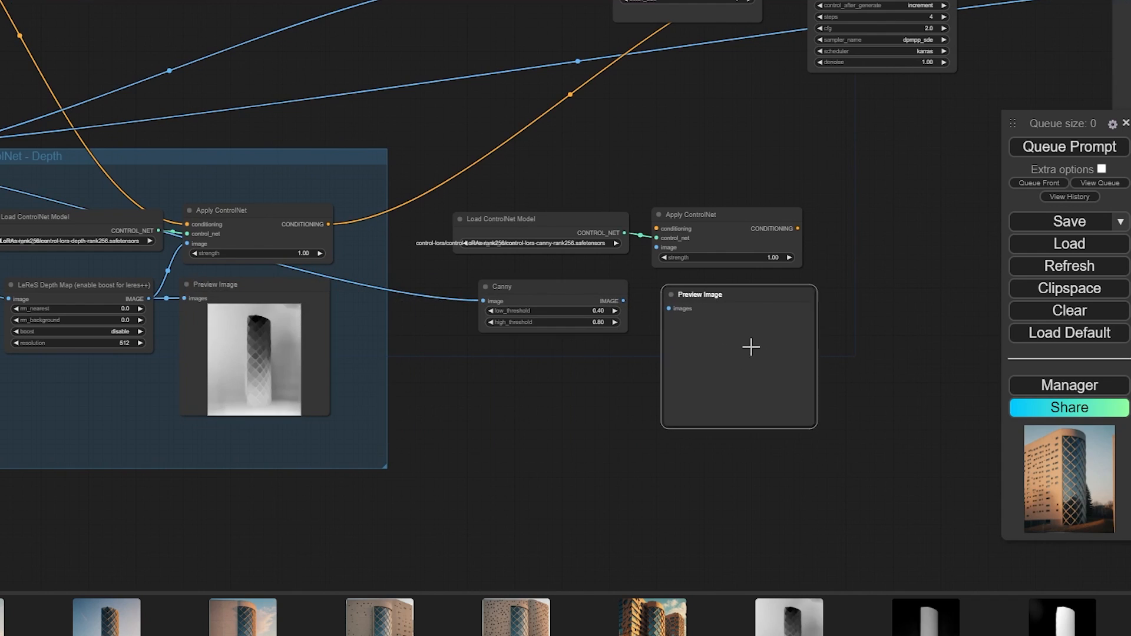
left_click_drag(623, 301, 656, 247)
left_click_drag(629, 158, 642, 242)
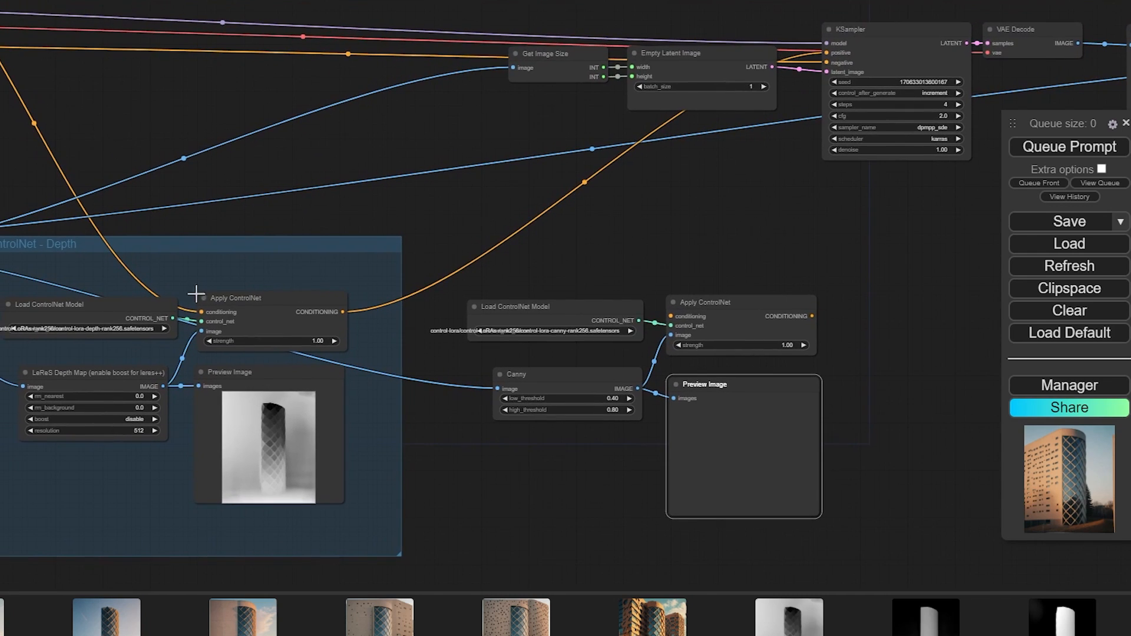
Connect the depth Apply ControlNet's conditioning to the canny Apply ControlNet, and the latter's conditioning output to the KSampler's positive input.
left_click_drag(360, 227, 324, 266)
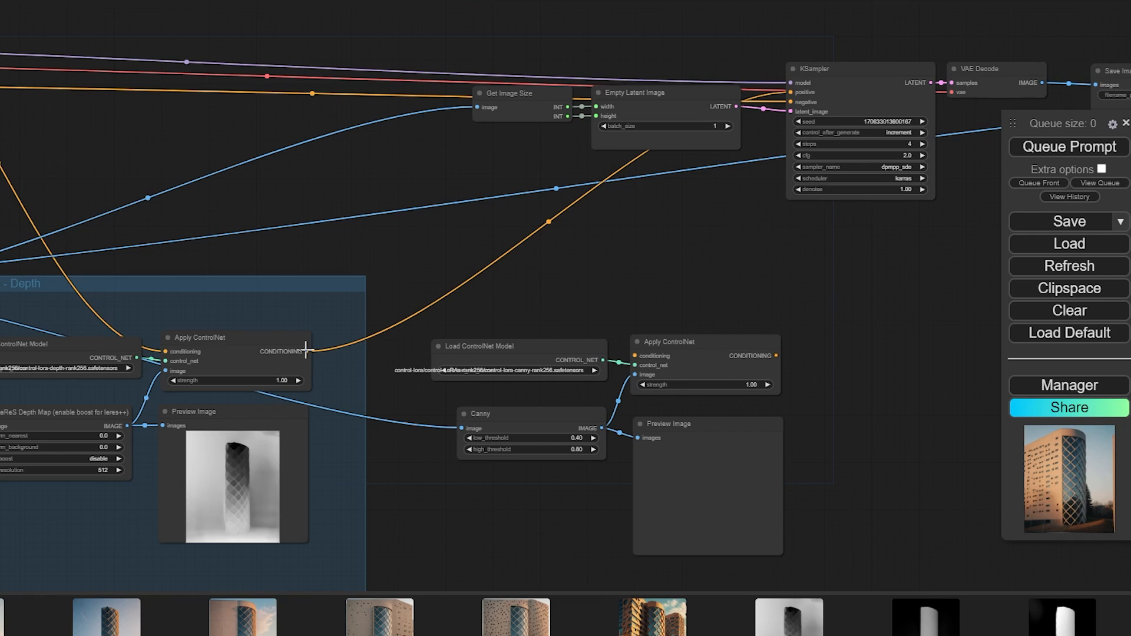
left_click_drag(306, 350, 671, 353)
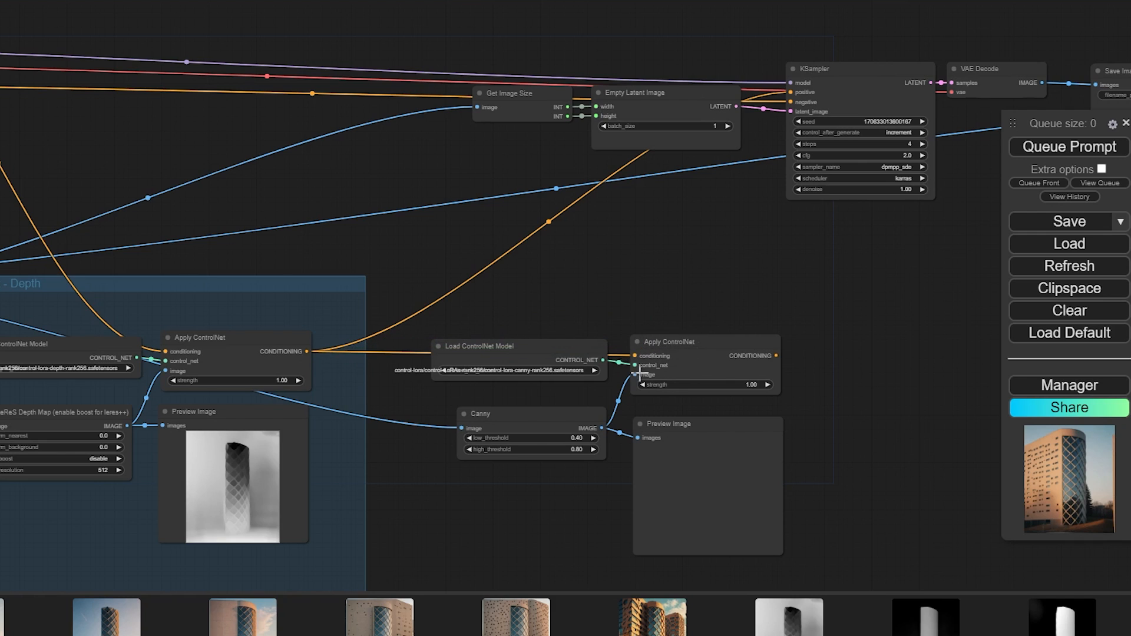
left_click_drag(635, 297, 488, 275)
left_click_drag(628, 333, 642, 71)
Trace the conditioning path from the positive prompt through the depth and canny ControlNets to the KSampler.
scroll(395, 233, "down", 2)
left_click_drag(395, 233, 661, 306)
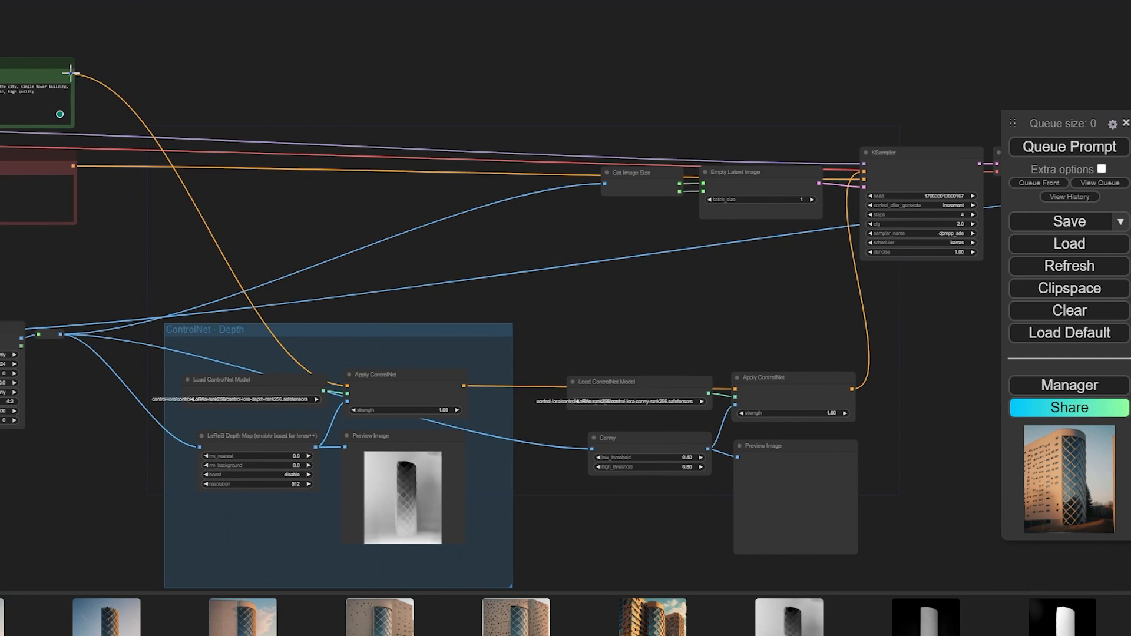
left_click_drag(258, 267, 271, 84)
scroll(312, 330, "up", 3)
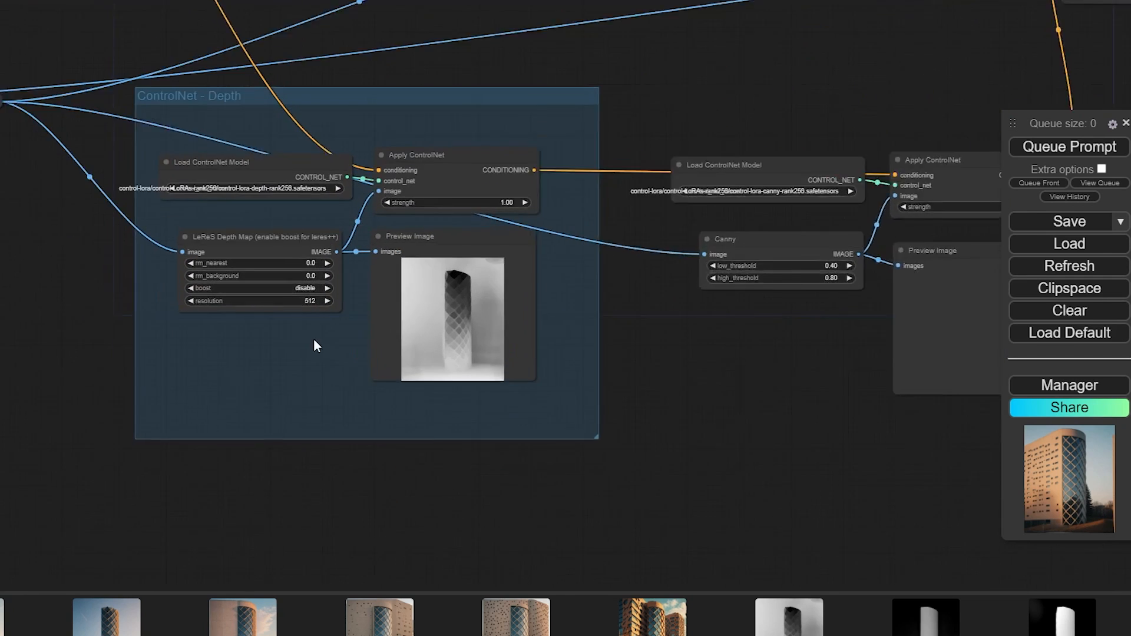
left_click_drag(807, 343, 504, 446)
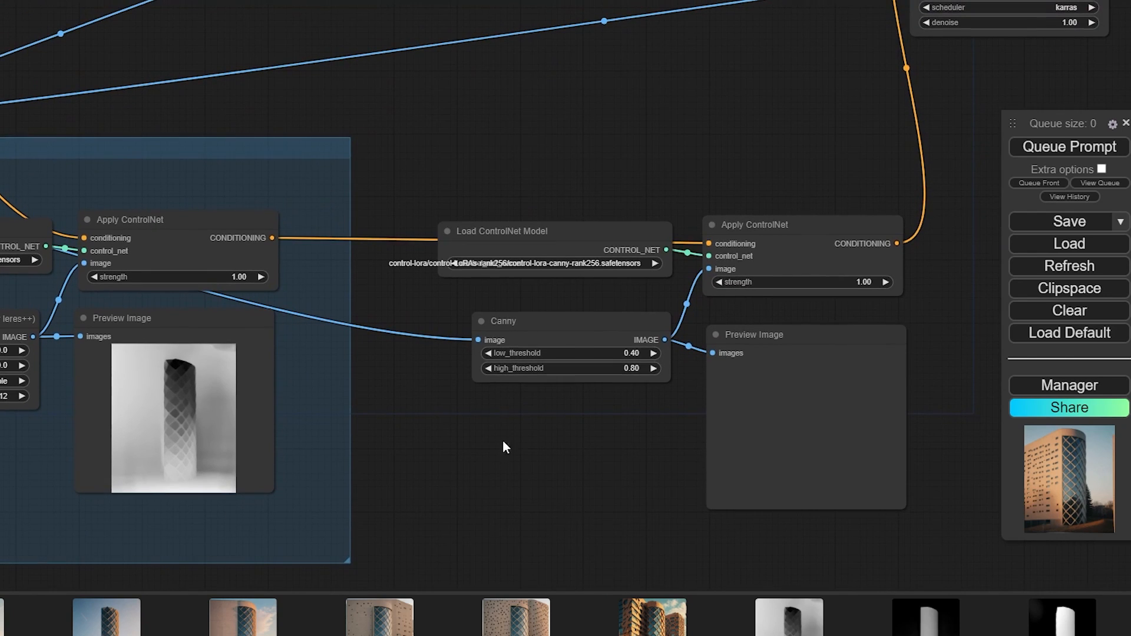
left_click_drag(453, 186, 215, 202)
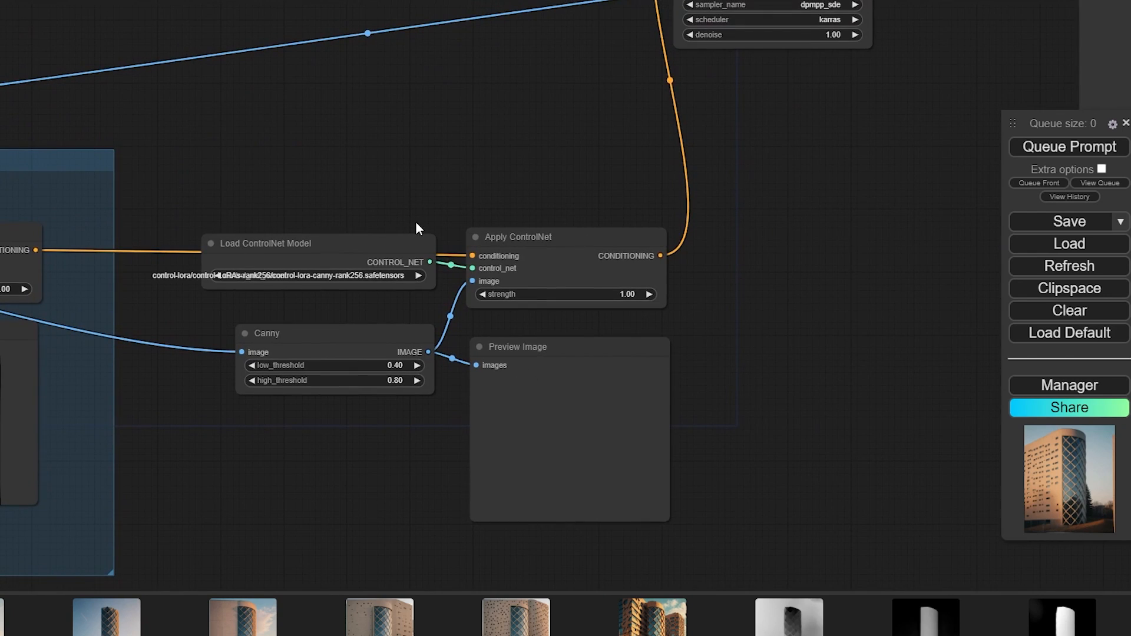
scroll(436, 171, "down", 3)
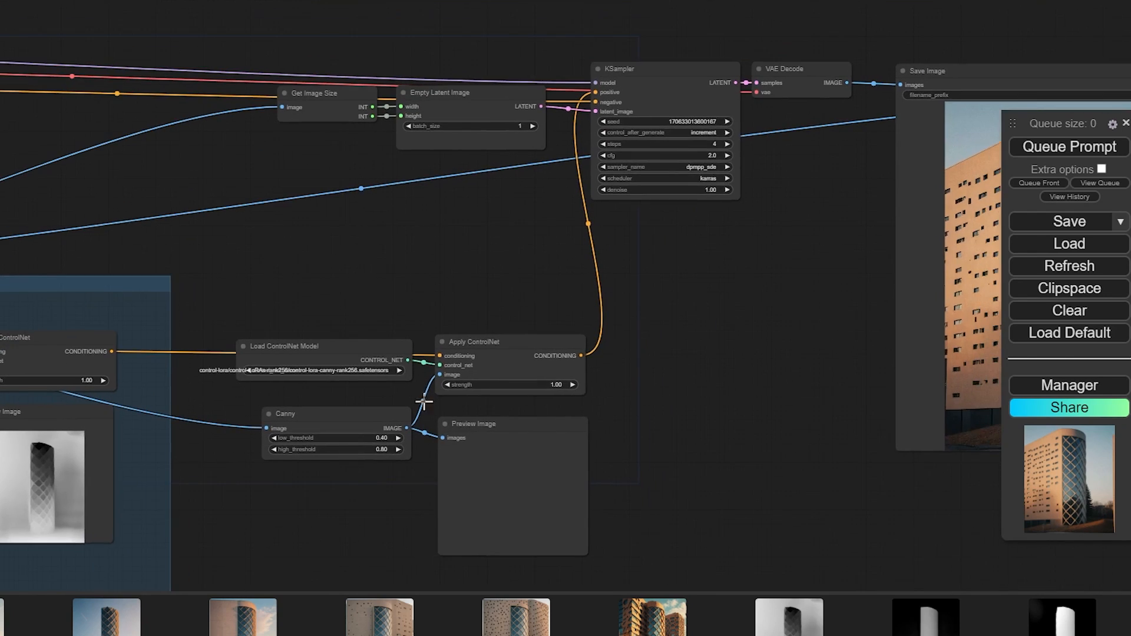
scroll(614, 75, "down", 2)
scroll(510, 160, "up", 2)
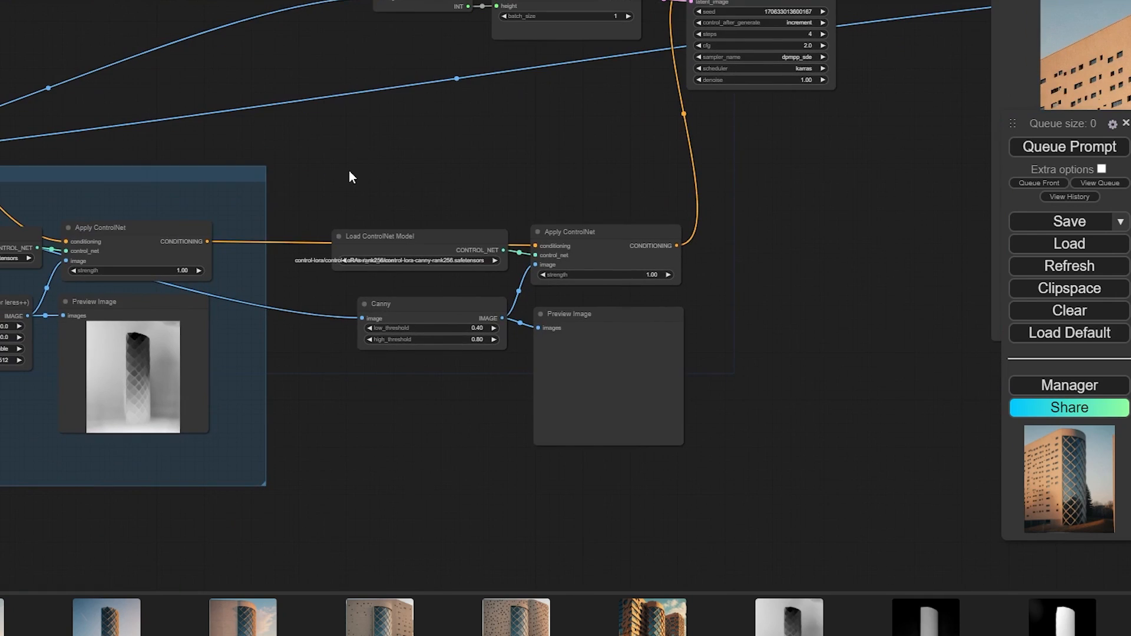
Add a group beside the ControlNet - Depth group and size it to enclose the canny nodes.
right_click(342, 172)
left_click(359, 183)
left_click_drag(366, 181, 323, 158)
left_click_drag(320, 167, 274, 150)
left_click_drag(330, 185, 662, 461)
Title the new group "ControlNet 02 - Canny".
right_click(304, 148)
left_click(354, 436)
left_click(454, 499)
type("ControlNet *")
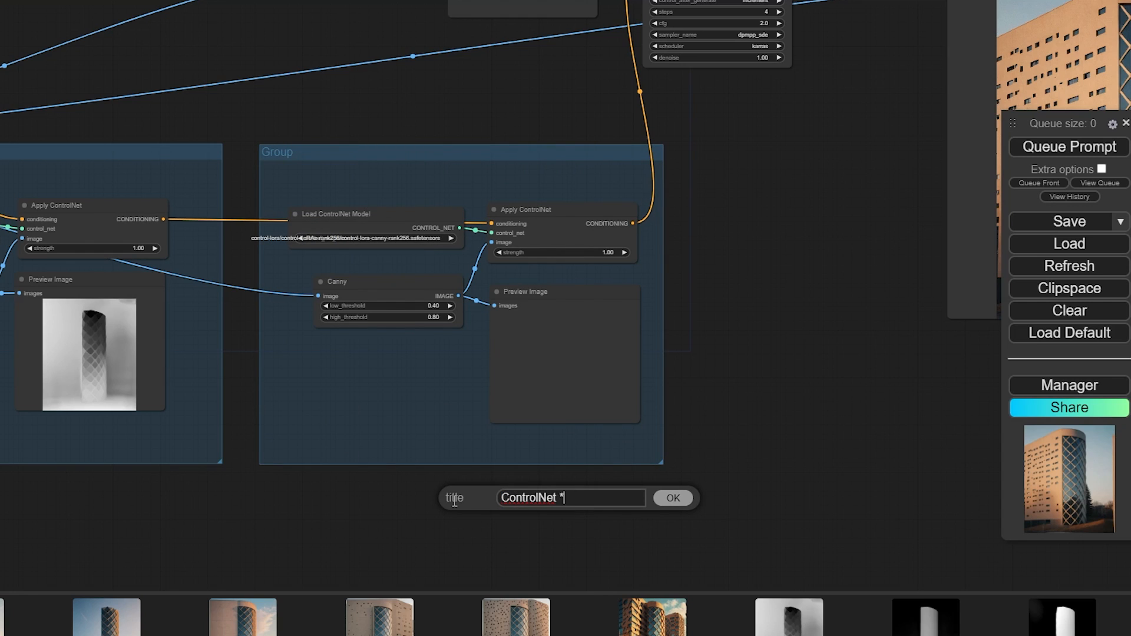
type("2 - Canny")
key("Return")
Queue the prompt and examine the tower's edge lines in the Canny preview up close.
scroll(776, 471, "down", 3)
left_click(1055, 149)
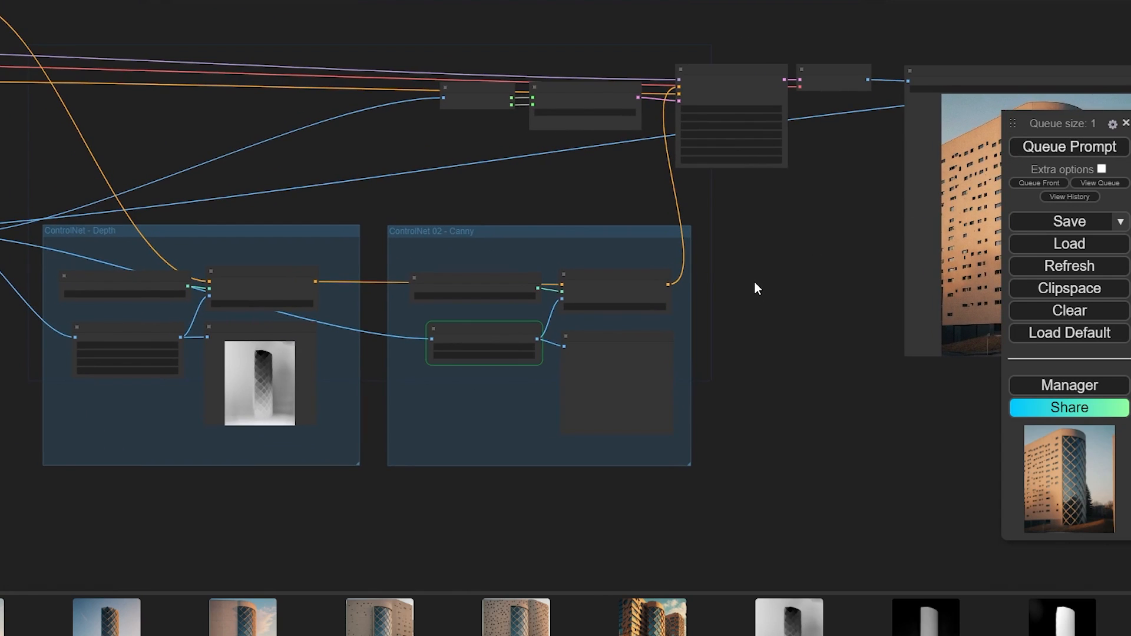
left_click_drag(730, 303, 699, 173)
scroll(550, 268, "up", 6)
scroll(639, 295, "up", 12)
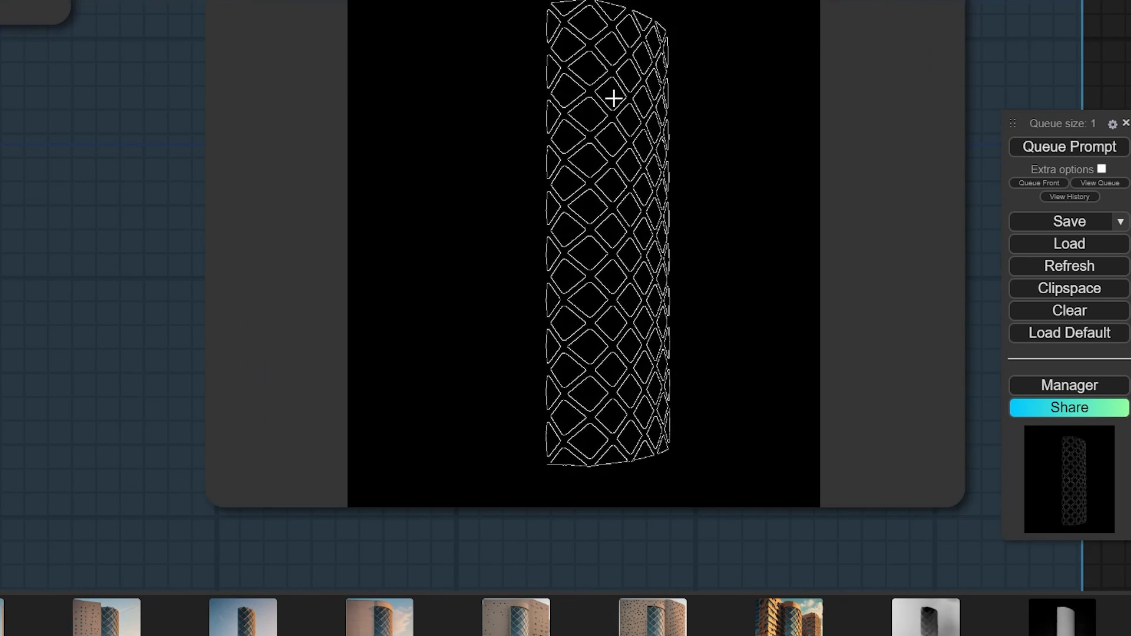
scroll(628, 333, "down", 3)
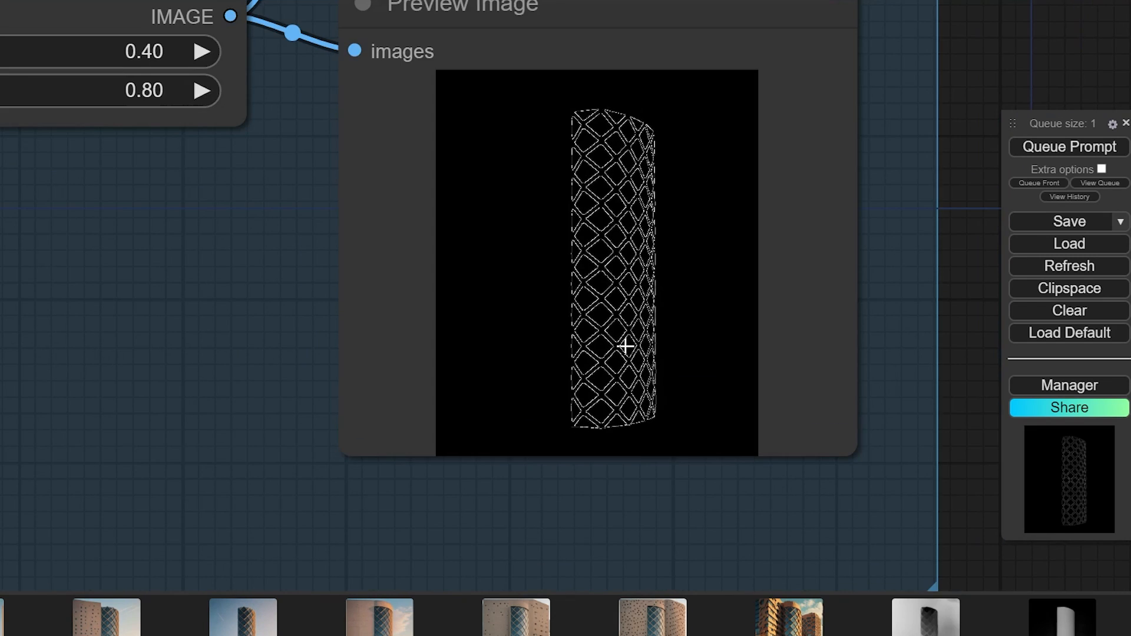
scroll(624, 344, "up", 4)
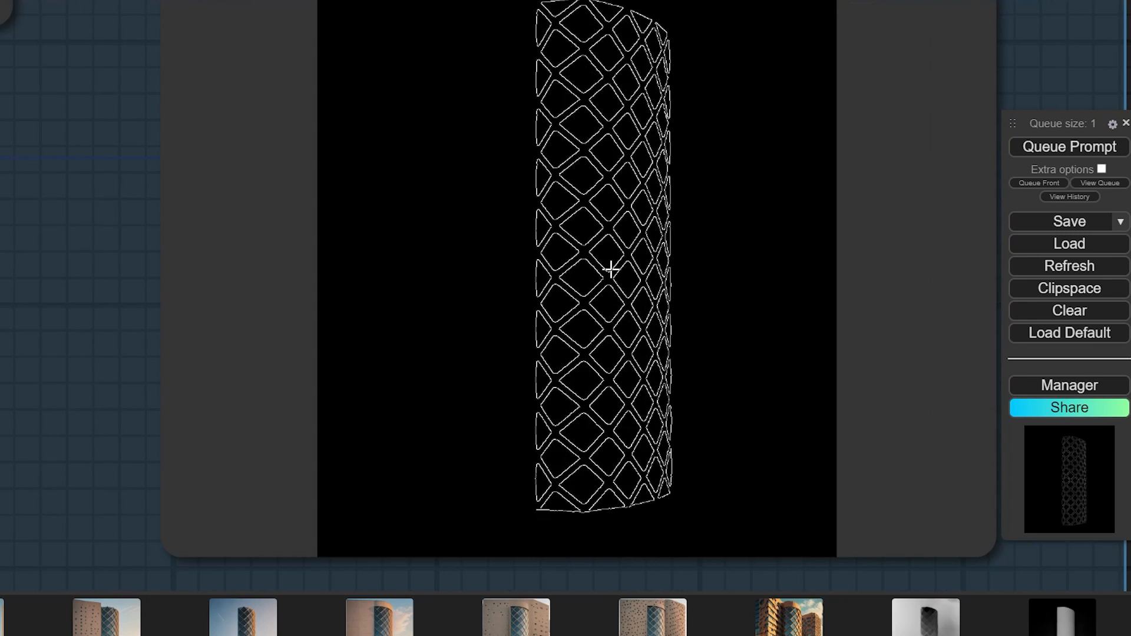
scroll(611, 270, "down", 1)
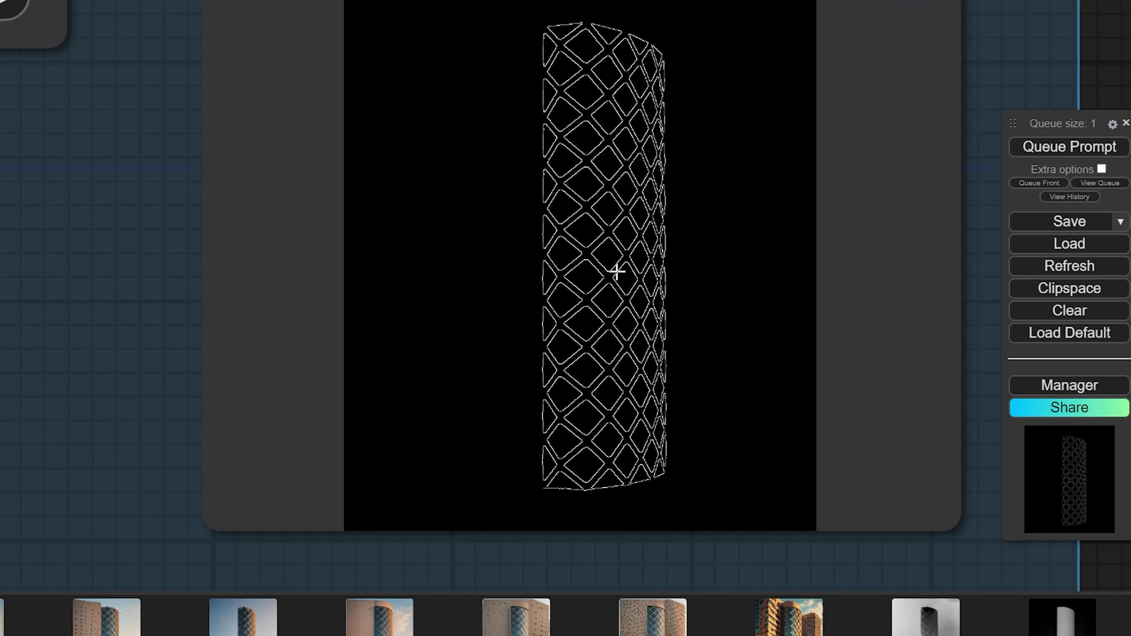
scroll(617, 271, "up", 5)
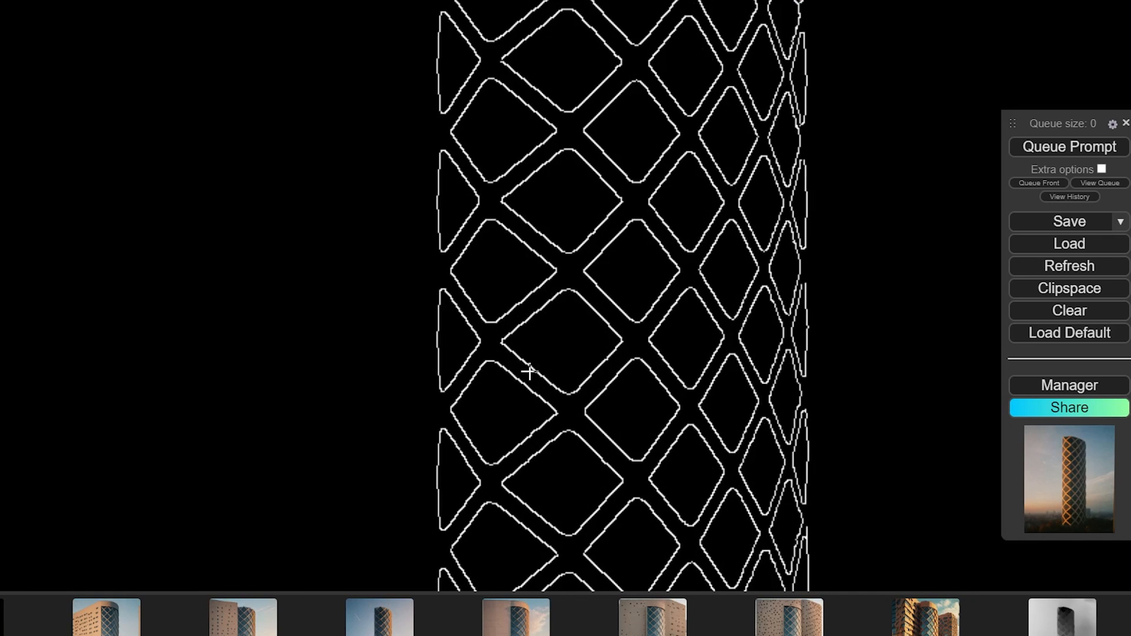
scroll(528, 372, "down", 5)
Set the Canny node's low_threshold to 0.10 and high_threshold to 0.15.
left_click_drag(226, 270, 514, 368)
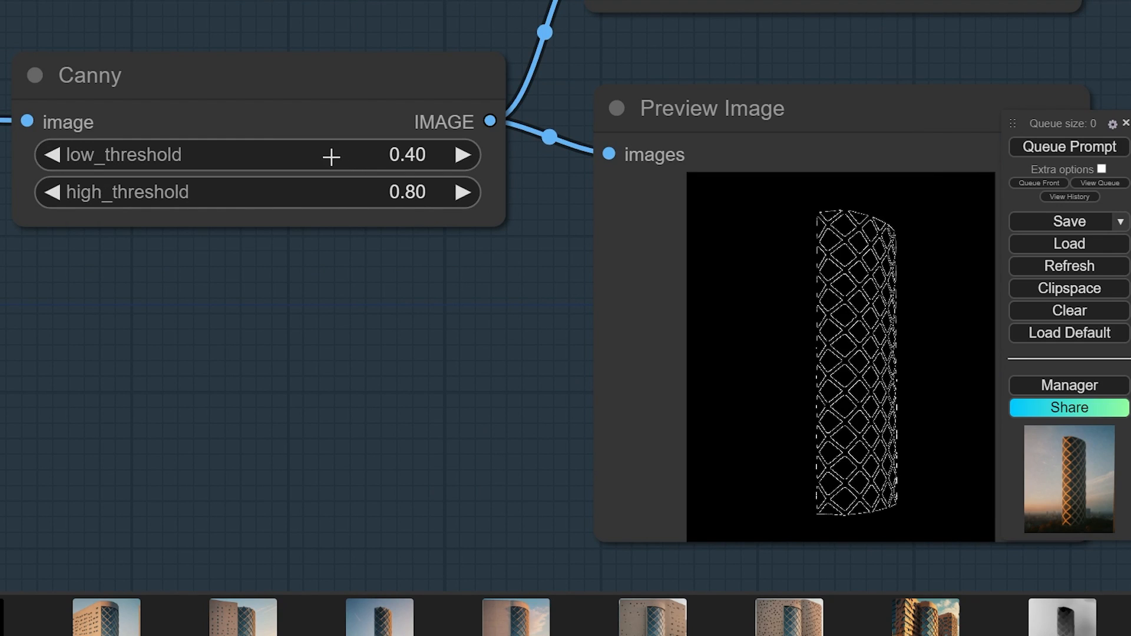
left_click_drag(391, 155, 379, 155)
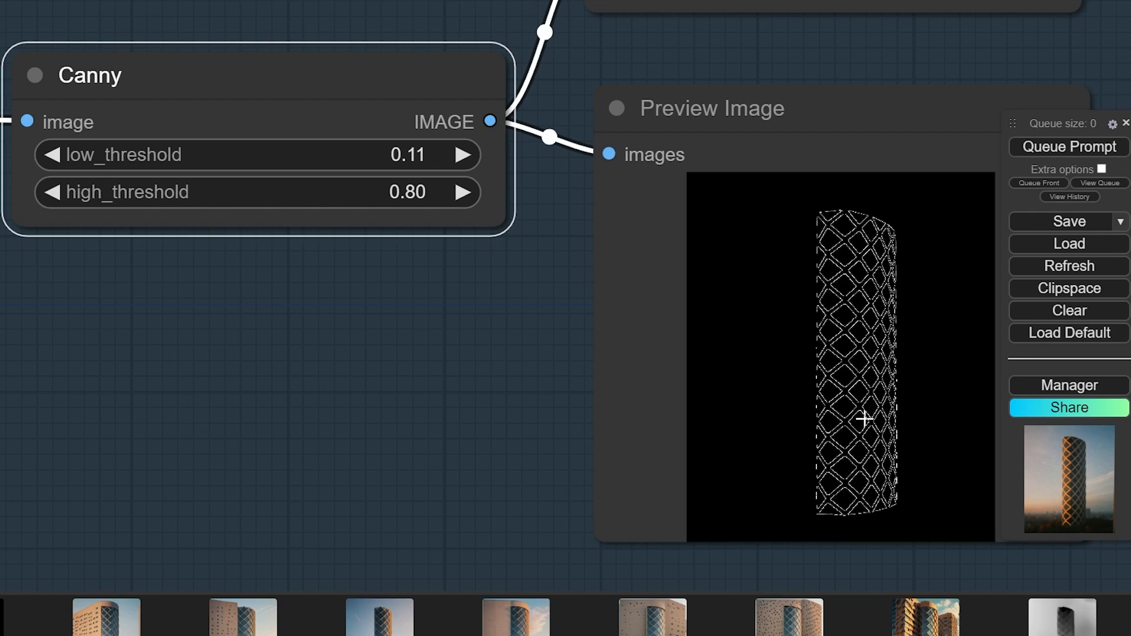
left_click_drag(405, 193, 384, 206)
left_click(58, 154)
Queue the prompt with the new thresholds and examine the facade detail in the Canny preview.
left_click_drag(489, 349, 168, 295)
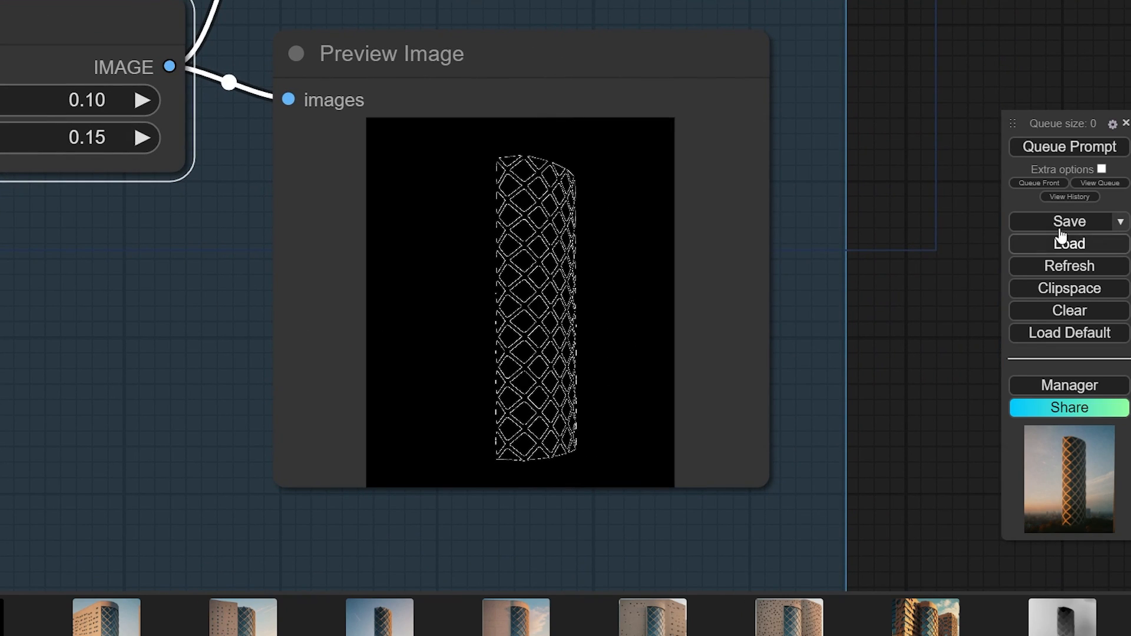
left_click(1050, 152)
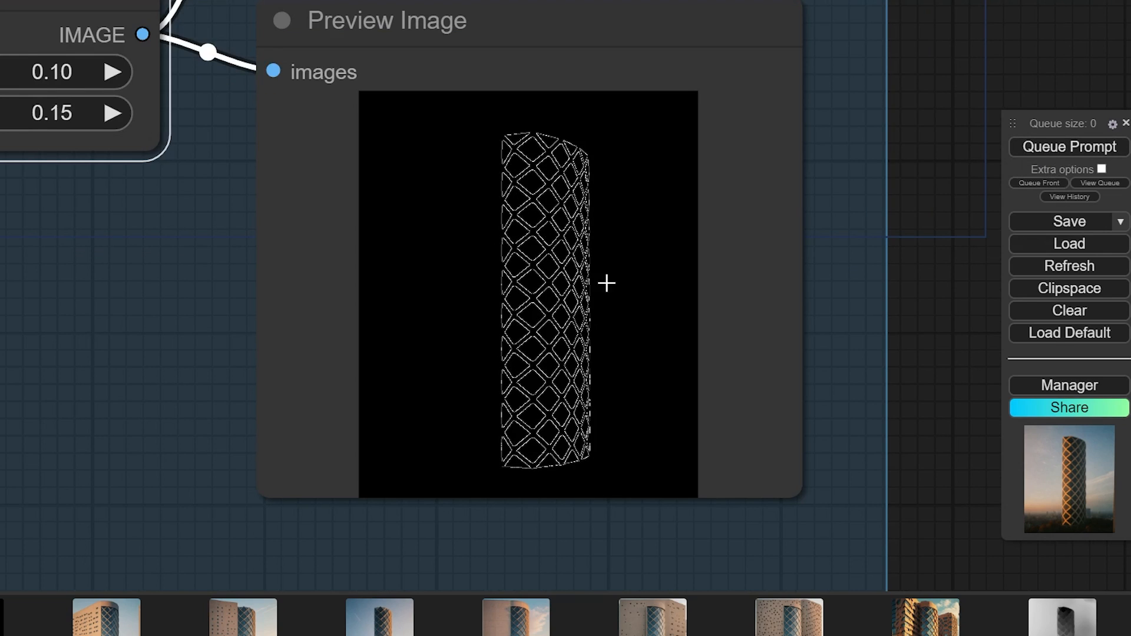
scroll(606, 282, "up", 2)
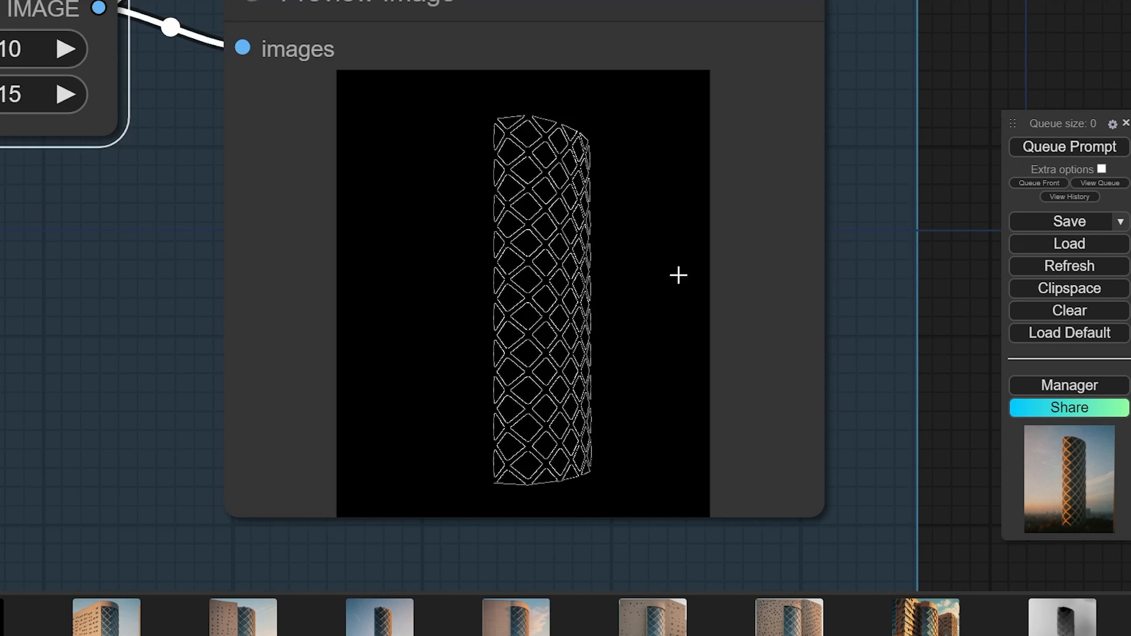
left_click(1044, 154)
scroll(558, 449, "up", 5)
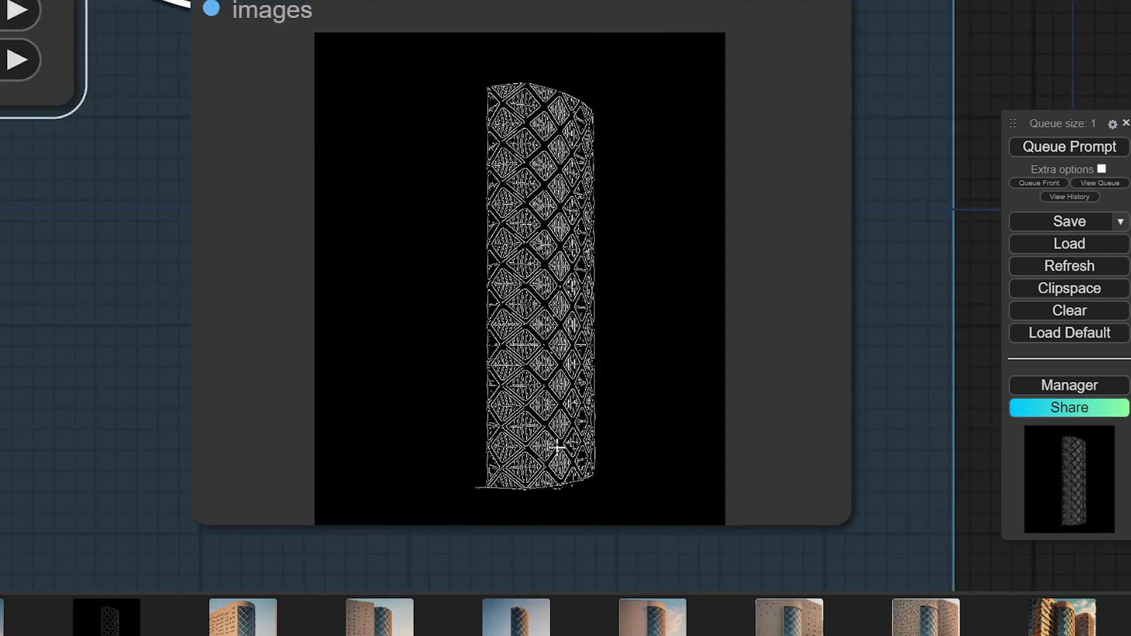
scroll(515, 446, "up", 5)
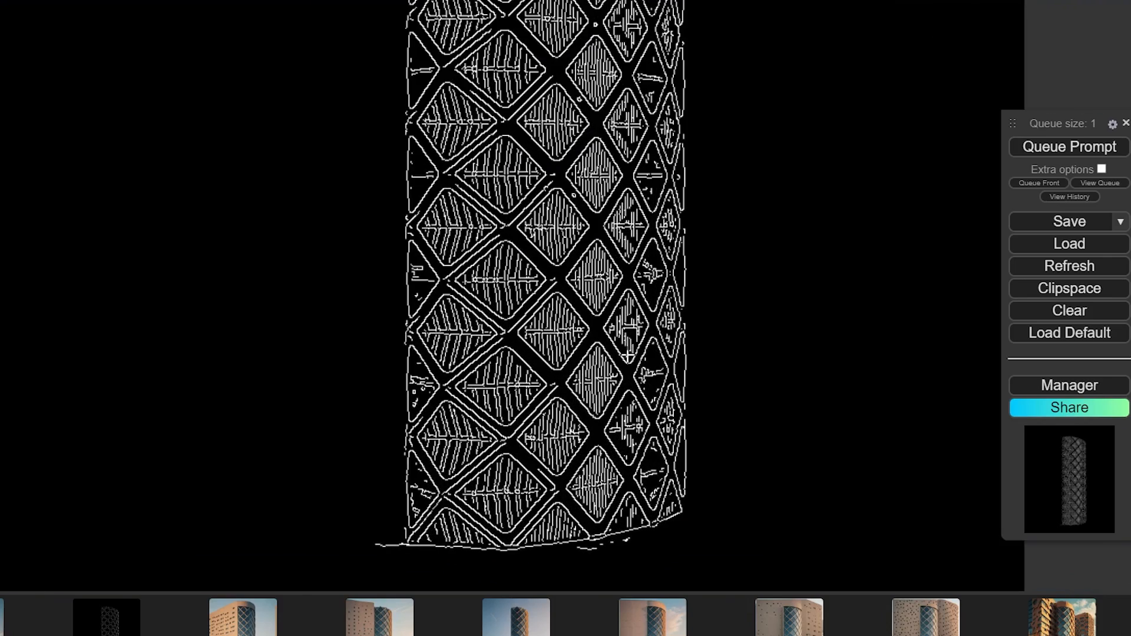
scroll(570, 395, "down", 5)
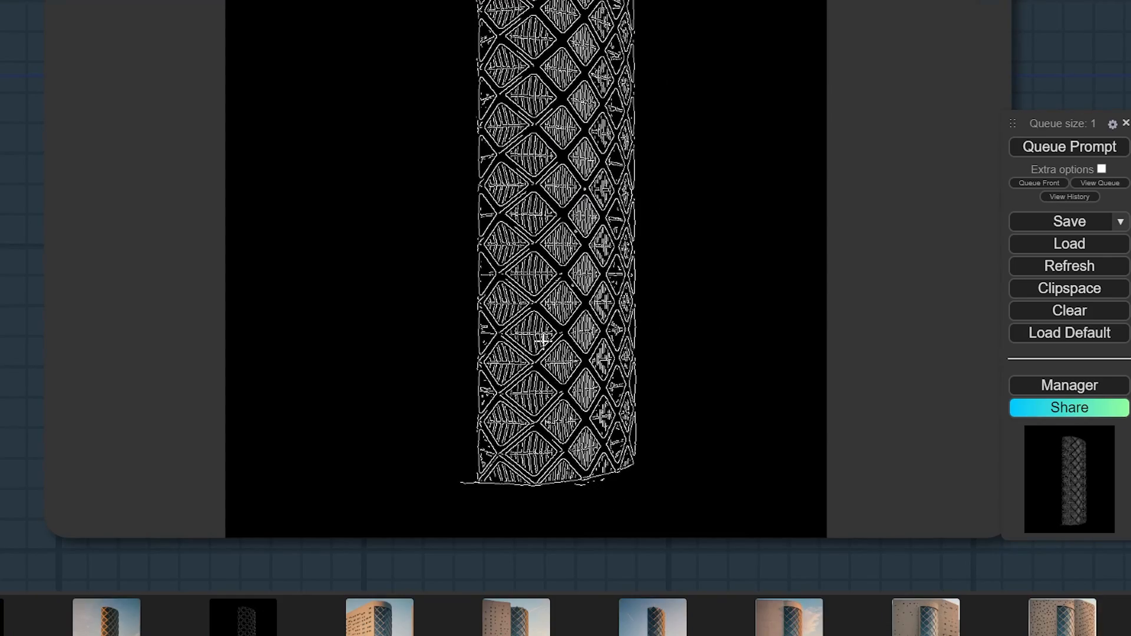
scroll(542, 343, "down", 5)
Lower the Canny node's low_threshold to 0.05 and high_threshold to 0.10.
left_click_drag(216, 311, 438, 431)
left_click_drag(226, 172, 222, 164)
left_click_drag(219, 114, 215, 114)
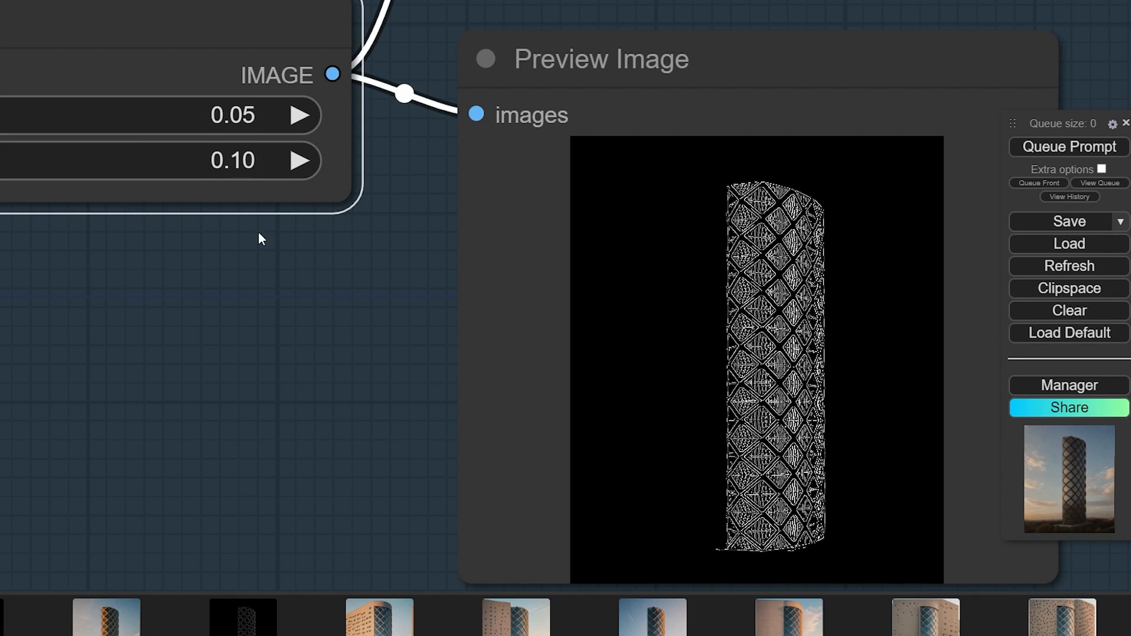
Examine the newly generated tower render next to the Canny ControlNet group.
scroll(287, 299, "down", 1)
scroll(189, 358, "down", 8)
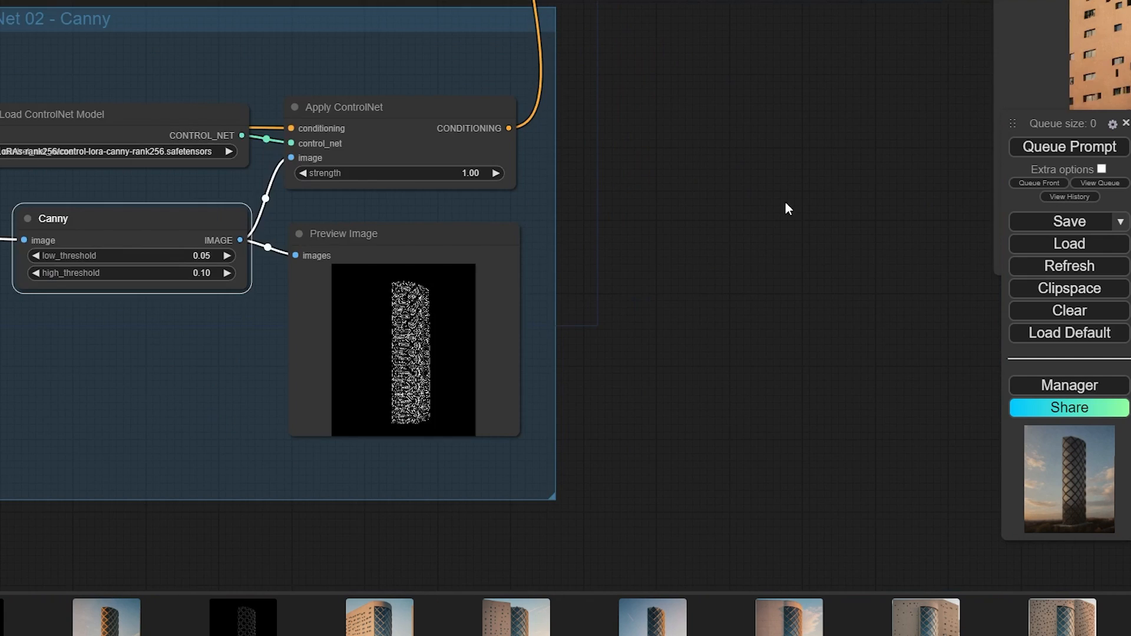
scroll(786, 207, "down", 4)
left_click_drag(693, 227, 489, 340)
left_click_drag(929, 425, 575, 518)
scroll(617, 280, "up", 6)
left_click_drag(617, 280, 547, 283)
scroll(589, 291, "down", 3)
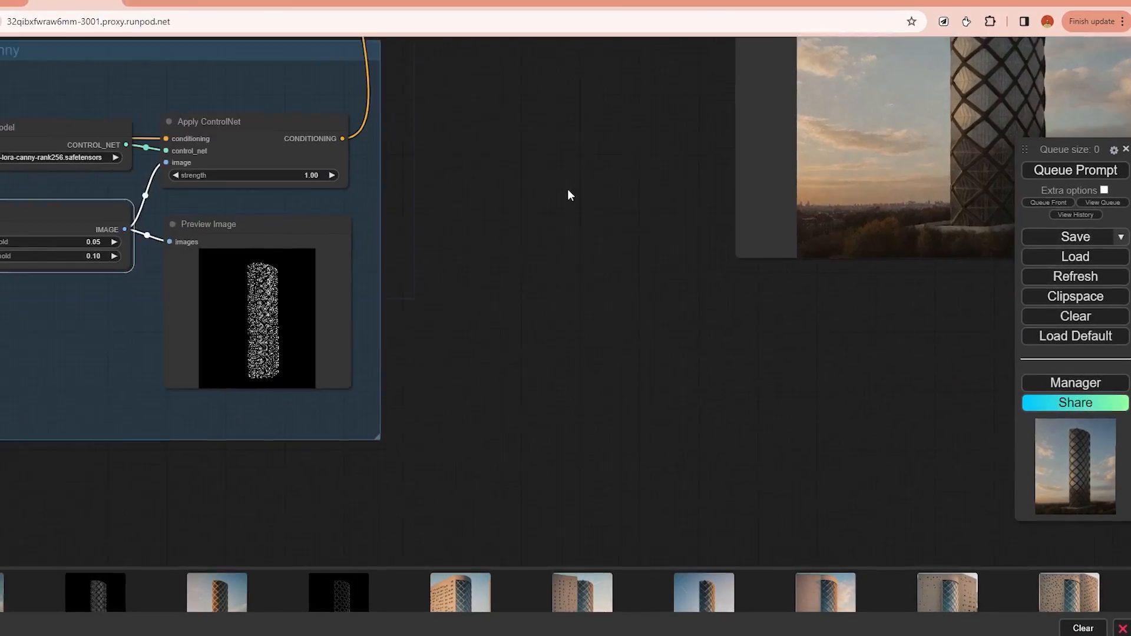
Replace "fall" in the positive prompt with "white polycarbonate material, glass windows with metal frames".
scroll(227, 336, "up", 6)
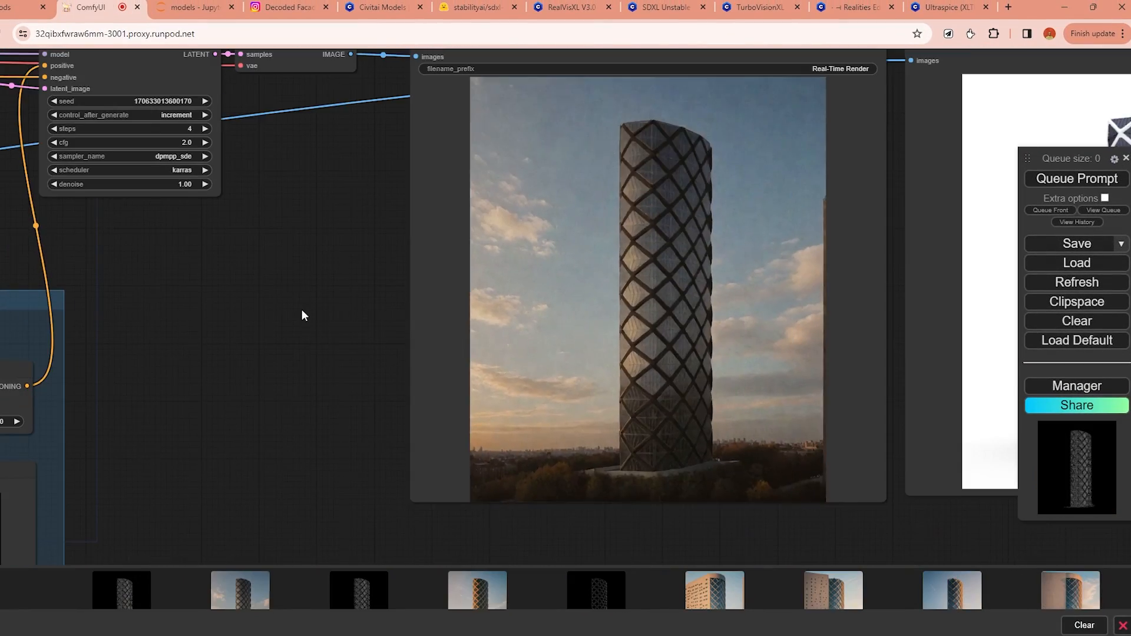
scroll(298, 317, "down", 2)
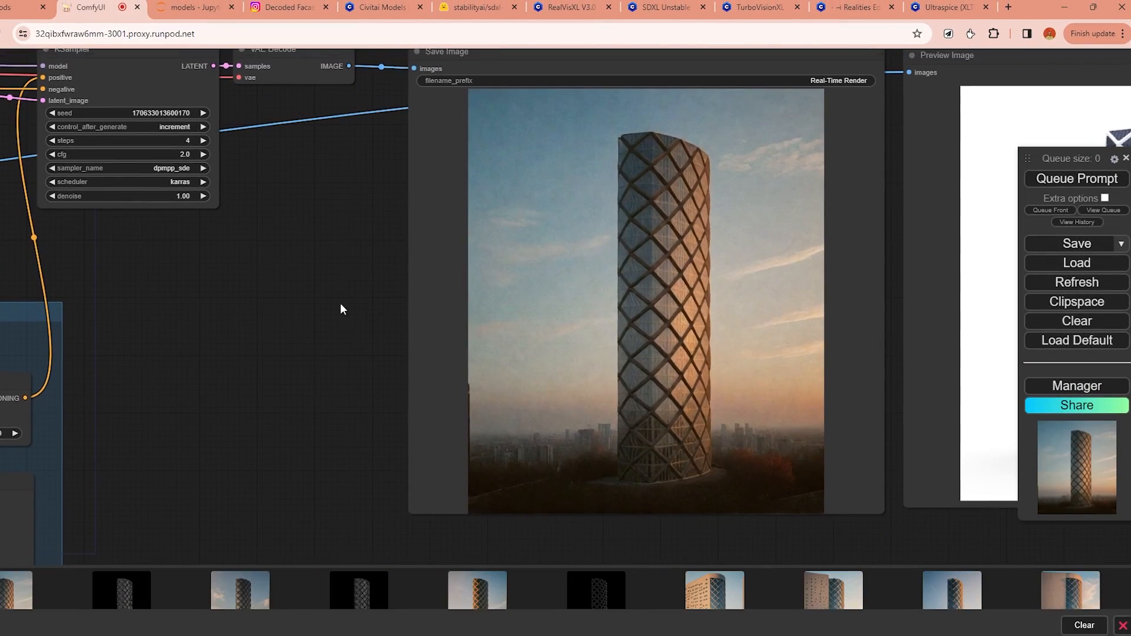
left_click_drag(339, 304, 683, 308)
left_click_drag(285, 246, 707, 265)
left_click_drag(460, 233, 866, 295)
left_click_drag(316, 218, 817, 271)
left_click_drag(764, 132, 806, 219)
scroll(627, 159, "up", 4)
left_click_drag(625, 171, 719, 179)
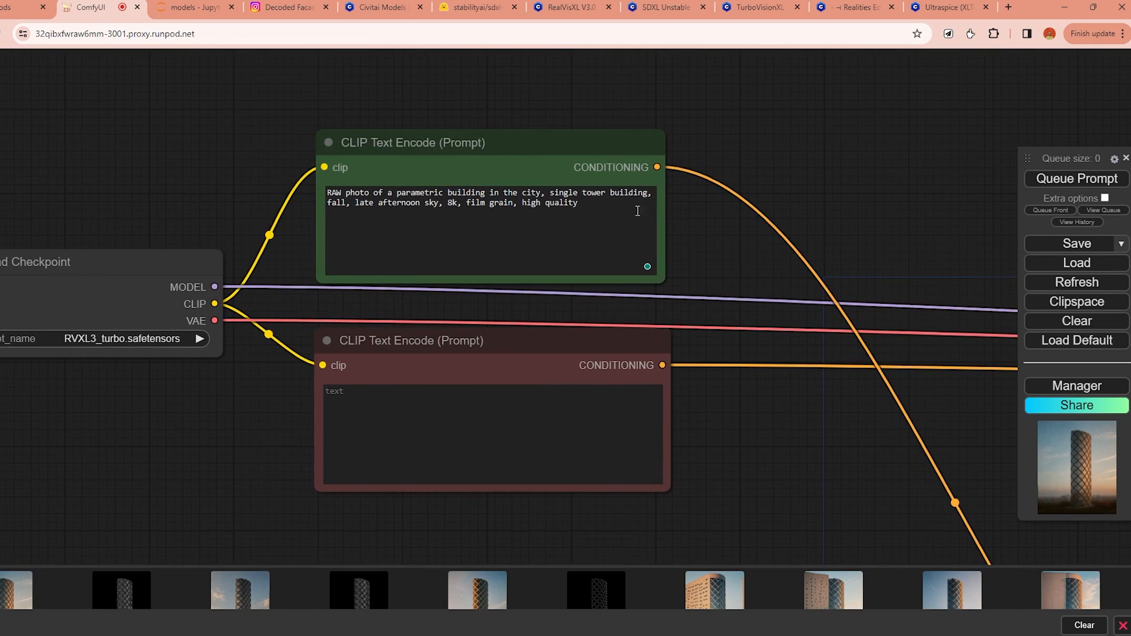
left_click(336, 207)
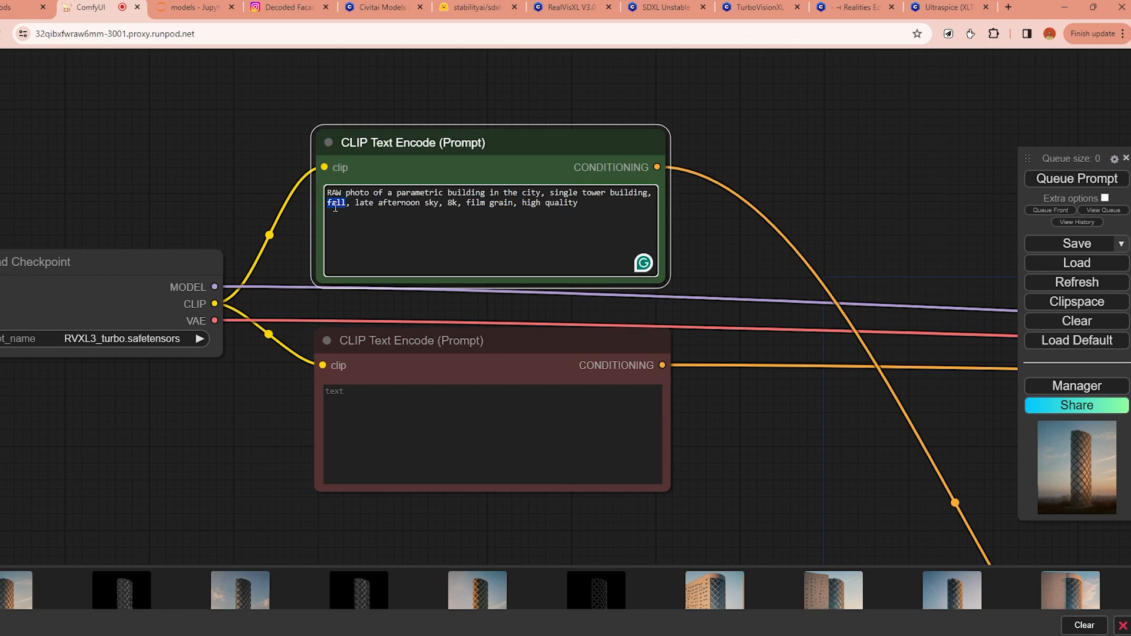
type("white ")
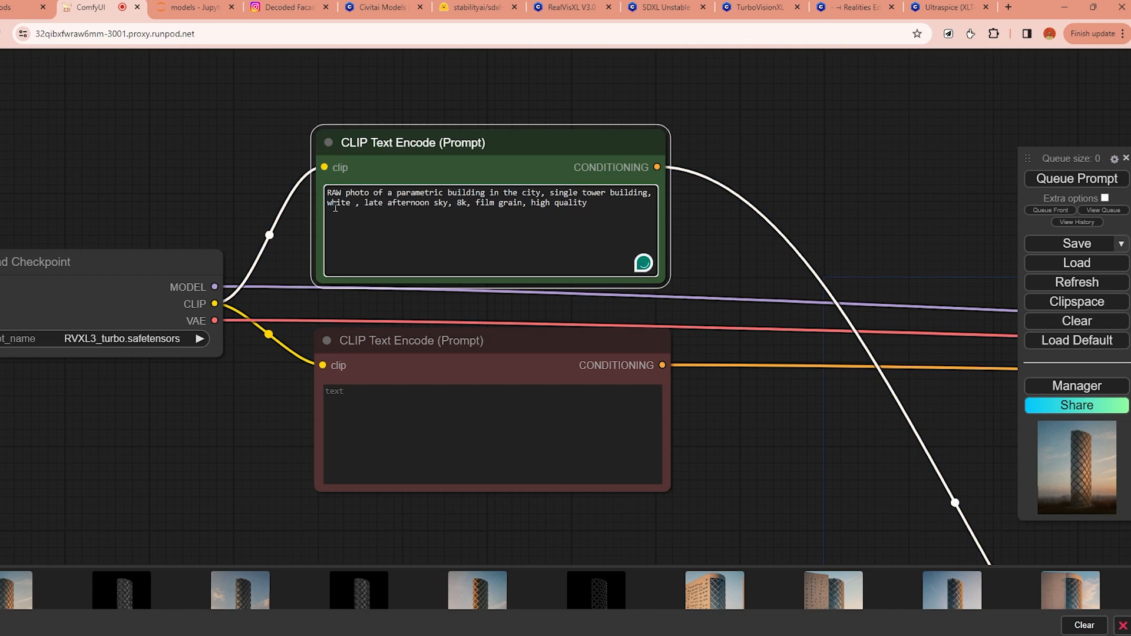
type("polycarbonate")
type(" material, glass w")
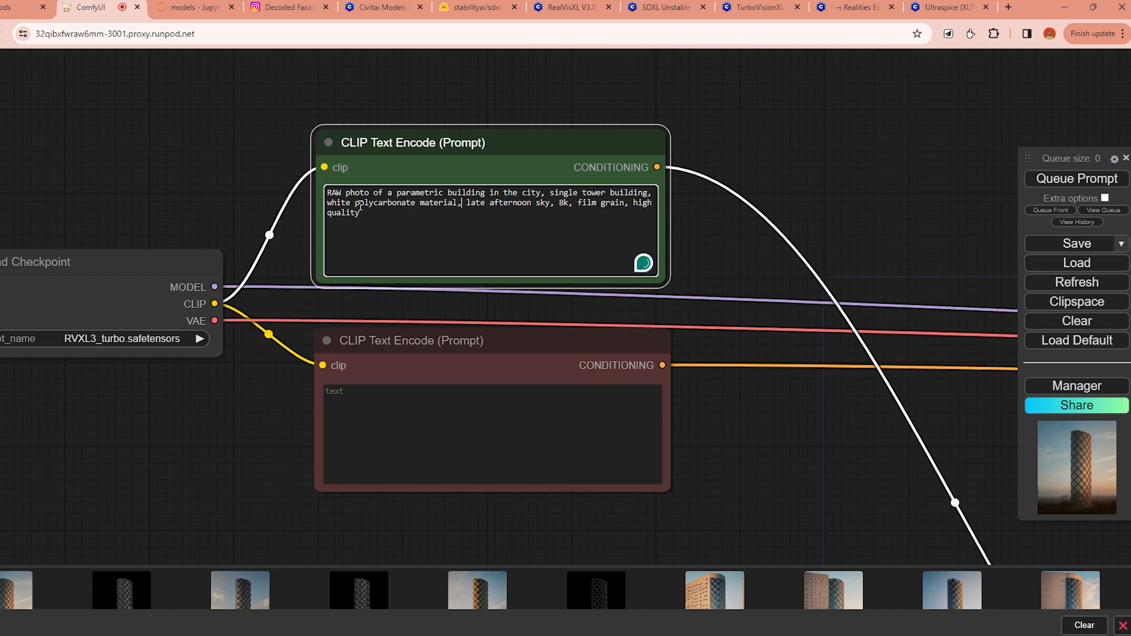
type("indows with metal")
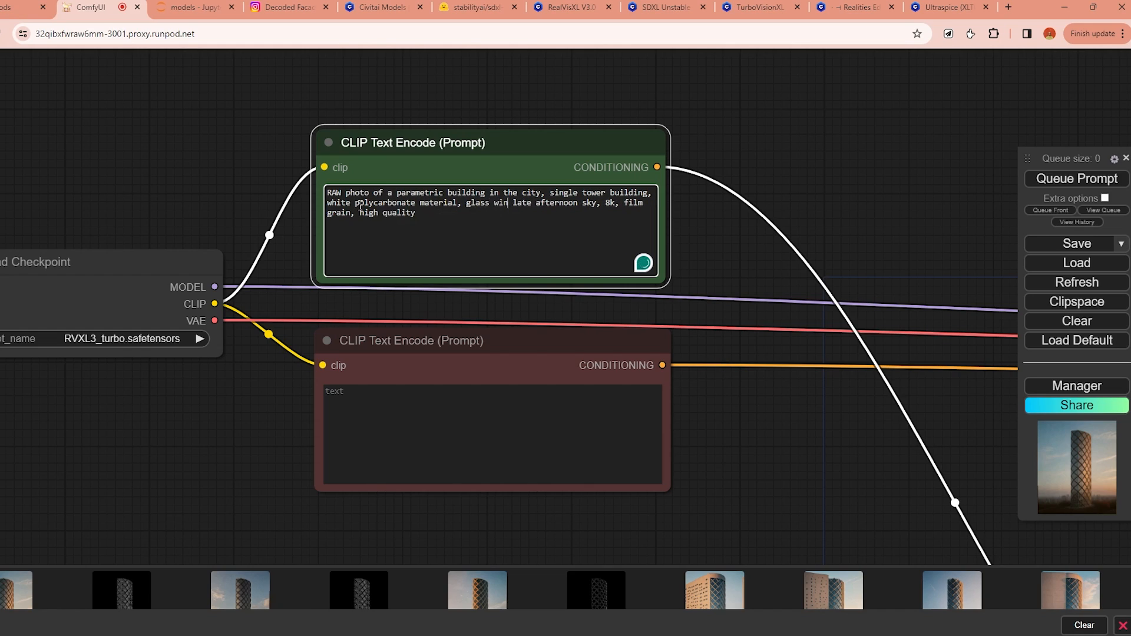
type(" frames,")
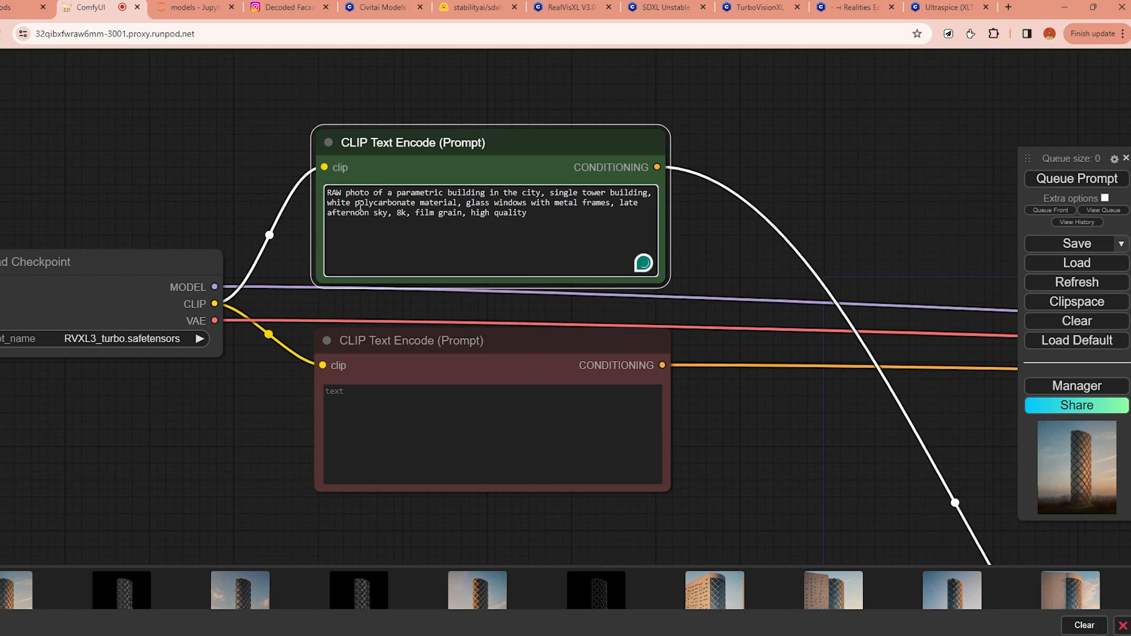
left_click_drag(619, 203, 382, 213)
left_click(424, 228)
Switch to Rhino, orbit the tower in the Perspective viewport to a broader frontal view, and return to ComfyUI.
scroll(715, 321, "down", 5)
left_click_drag(740, 424, 265, 273)
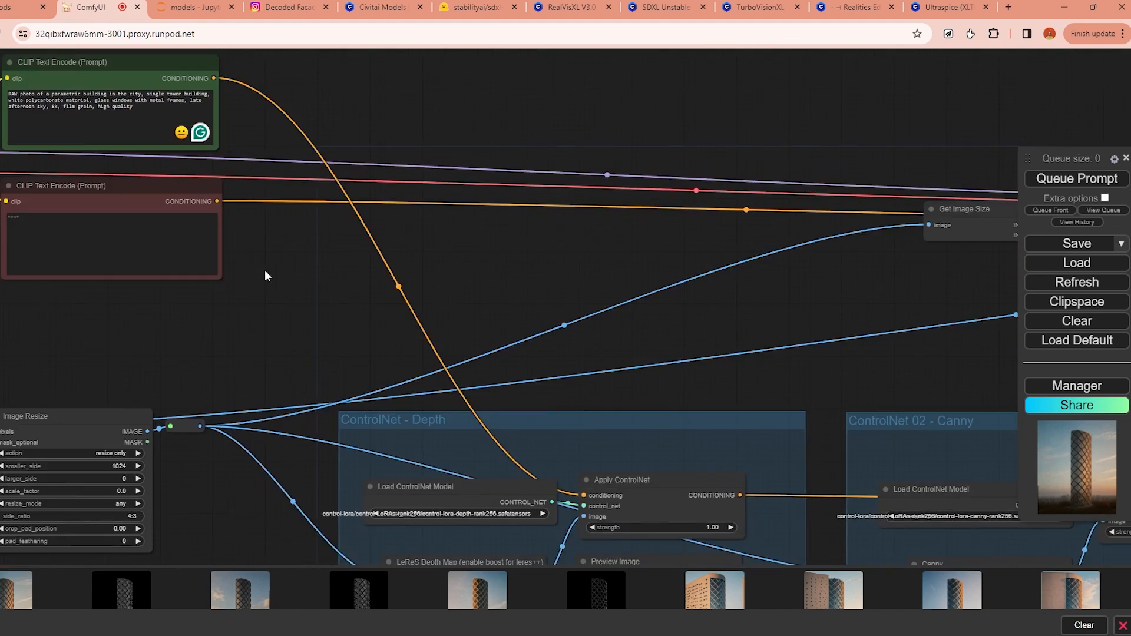
scroll(265, 273, "down", 5)
left_click_drag(966, 360, 631, 306)
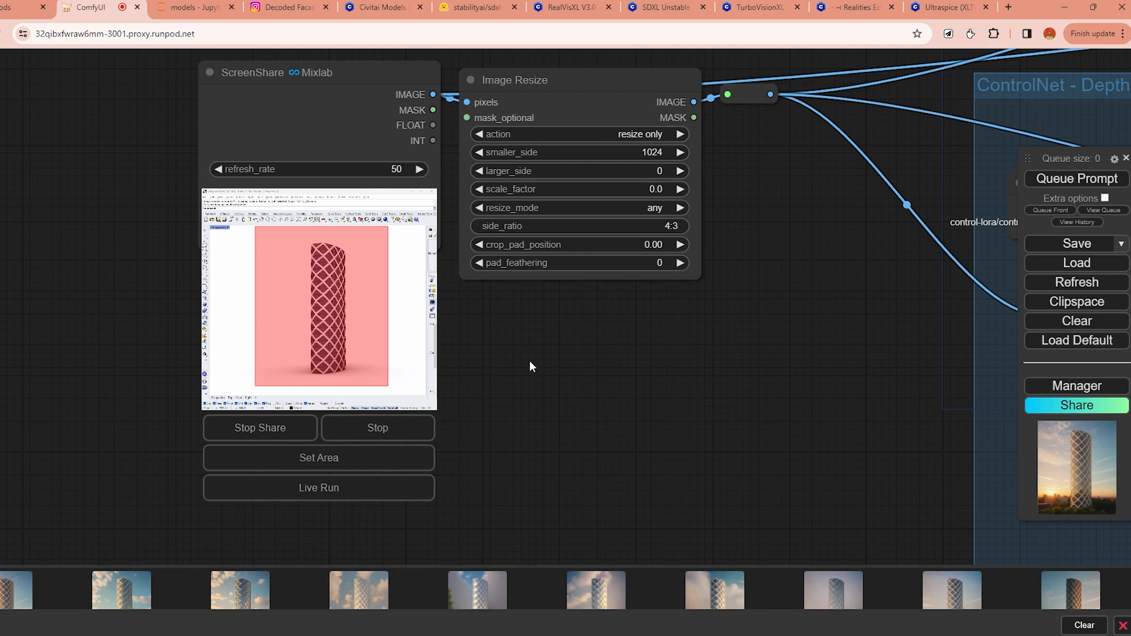
scroll(529, 359, "down", 3)
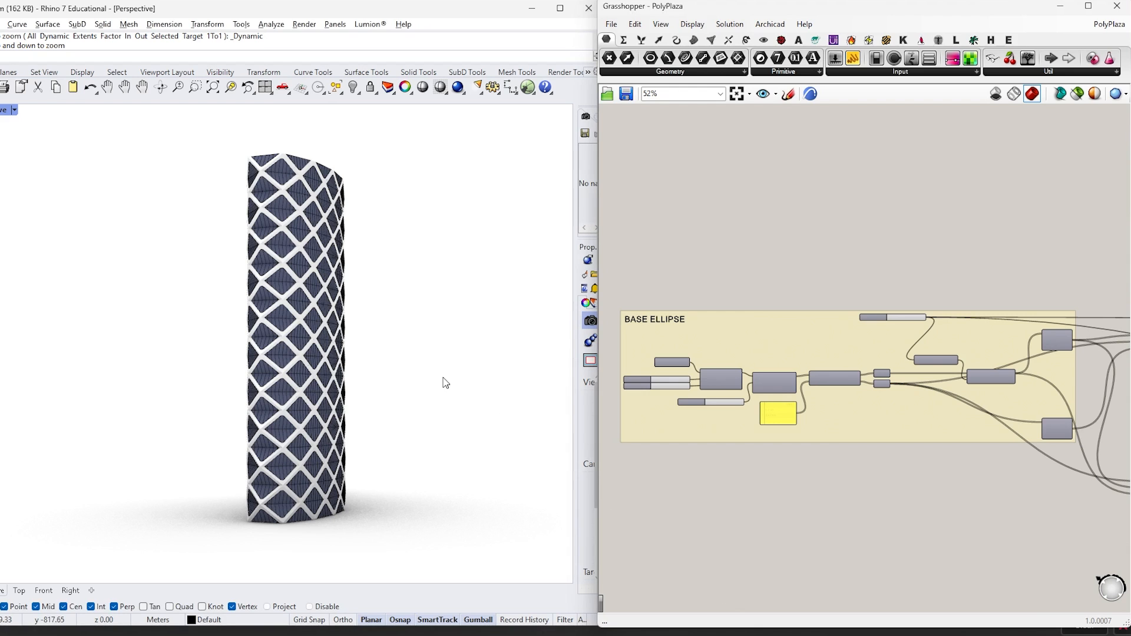
left_click_drag(443, 383, 426, 360)
key("alt+Tab")
Show the extra queue options and start a live run from the ScreenShare node.
scroll(516, 377, "down", 4)
left_click_drag(516, 380, 348, 375)
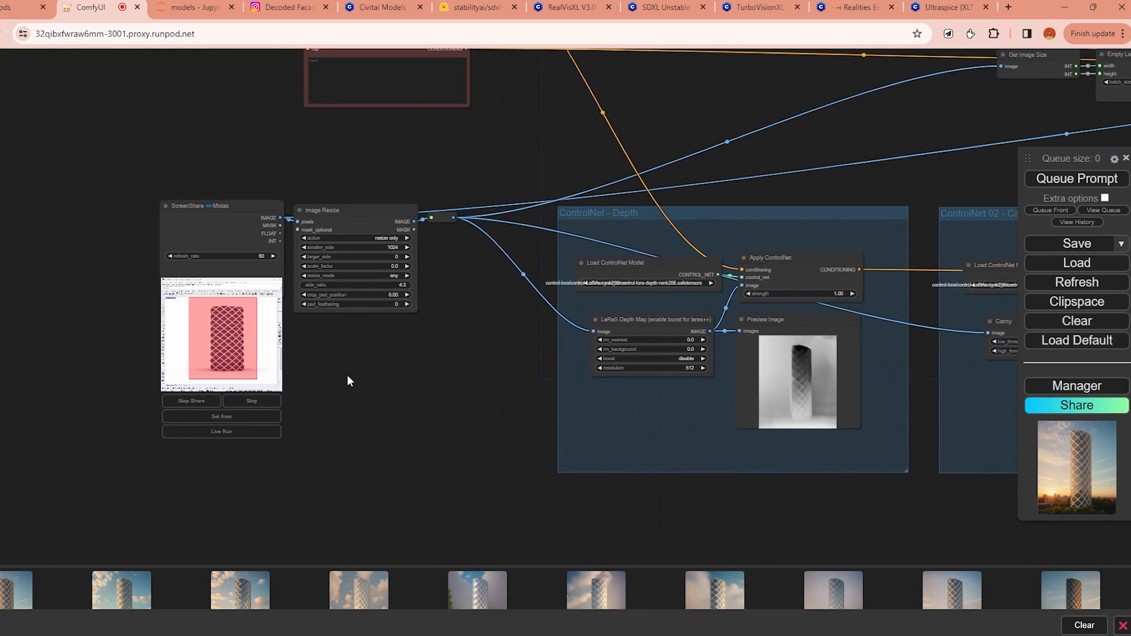
scroll(438, 394, "down", 2)
left_click_drag(437, 393, 292, 393)
left_click_drag(862, 207, 828, 190)
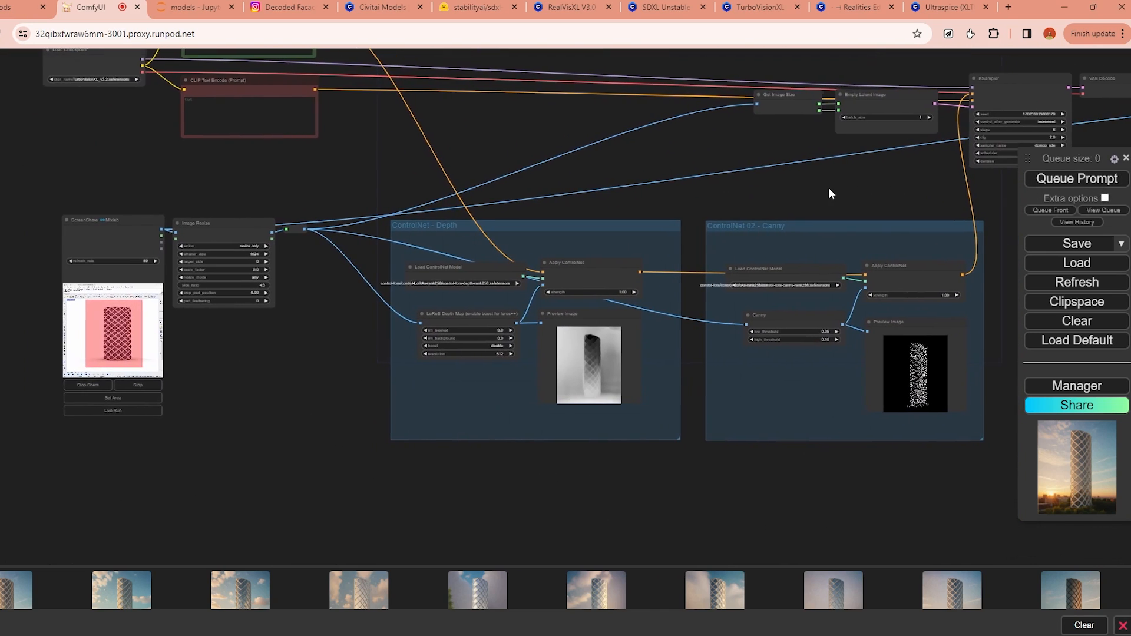
left_click_drag(277, 453, 493, 436)
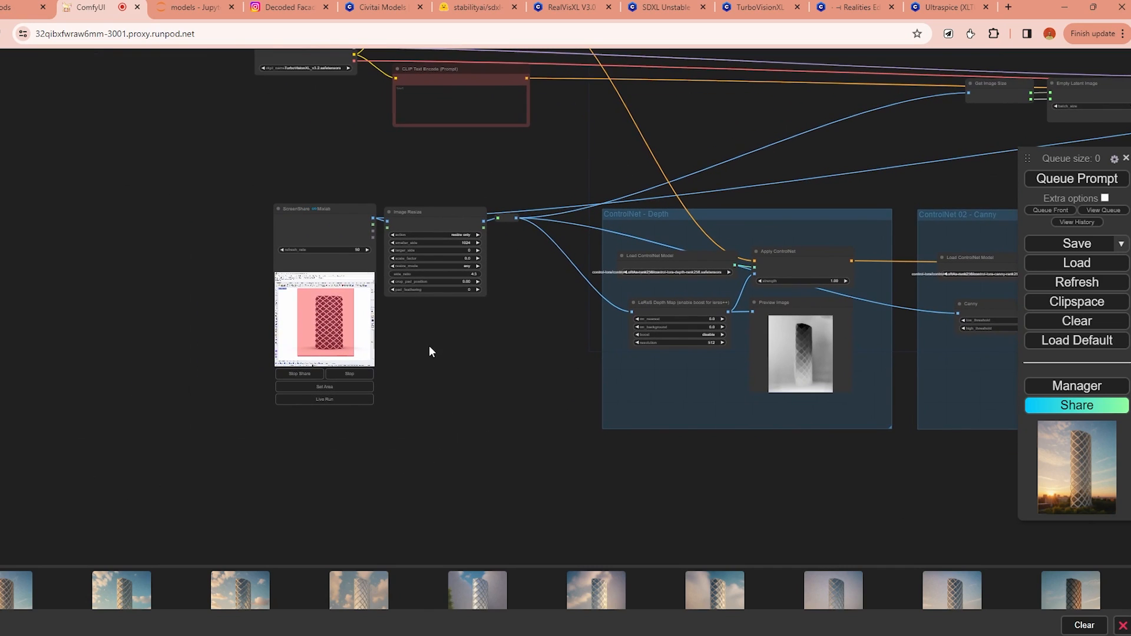
scroll(432, 374, "up", 3)
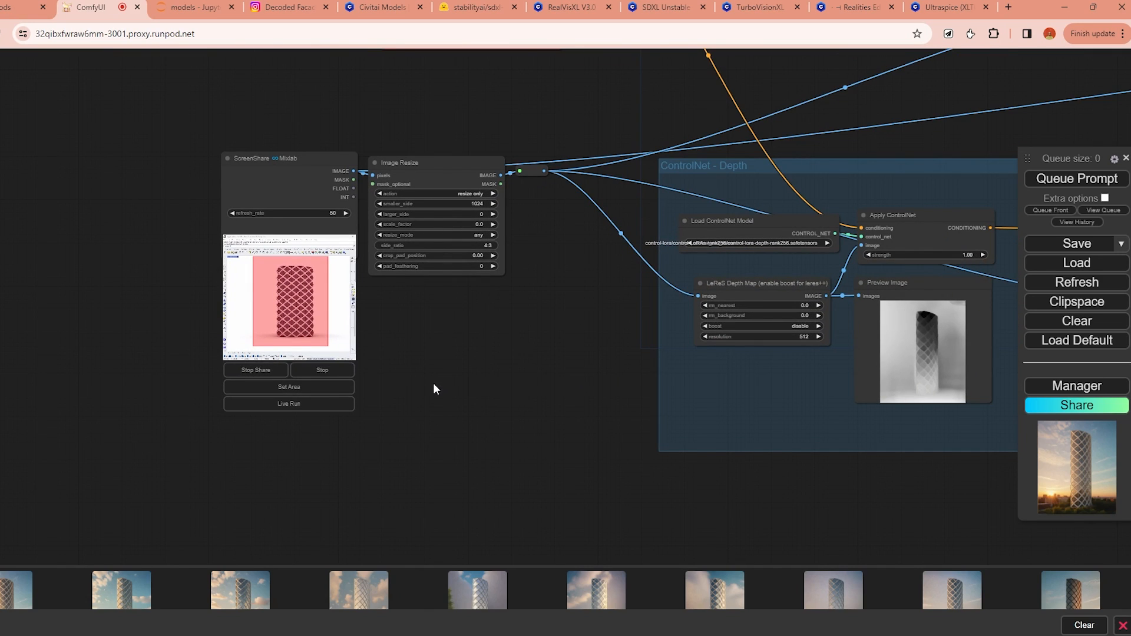
scroll(418, 398, "up", 3)
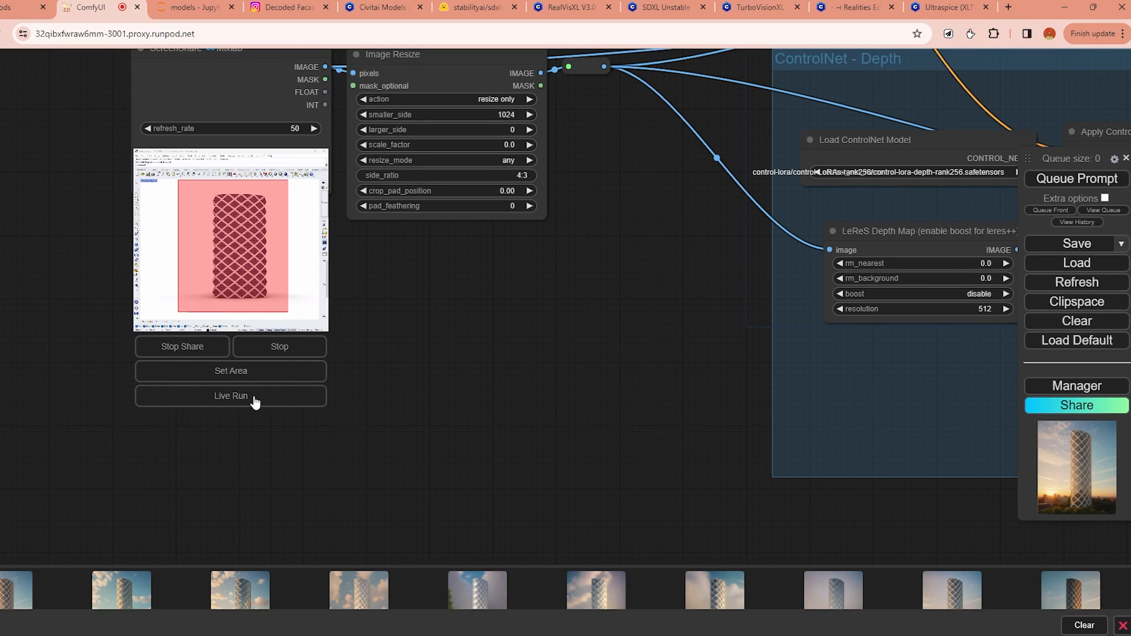
left_click(1105, 199)
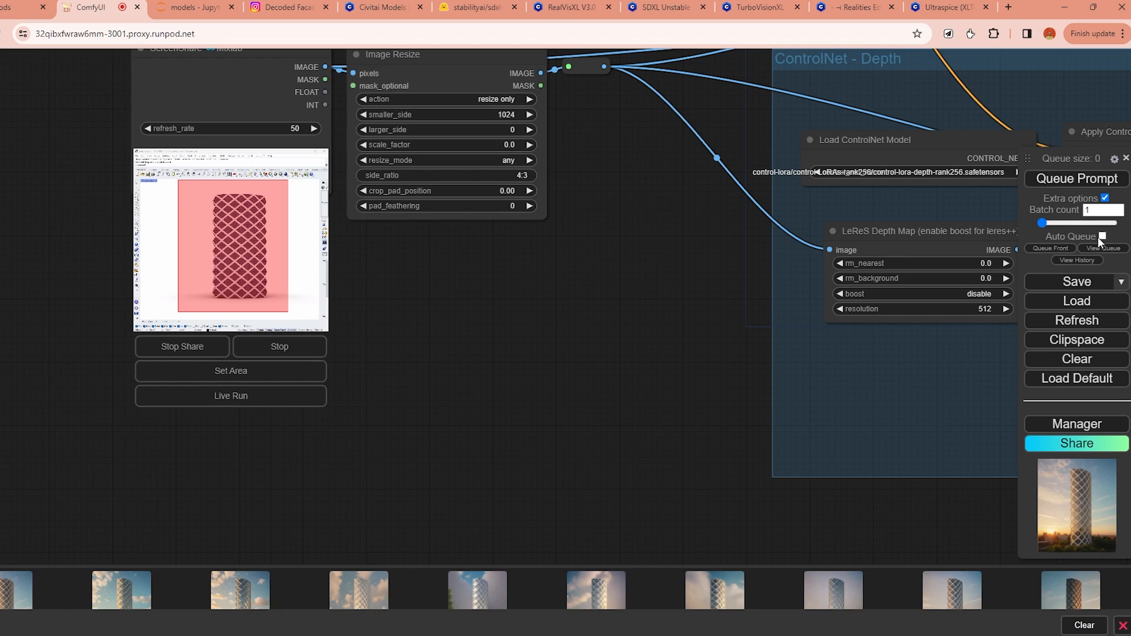
left_click(210, 403)
Follow the live run through the graph and compare the saved tower render with the captured viewport preview.
scroll(471, 348, "down", 5)
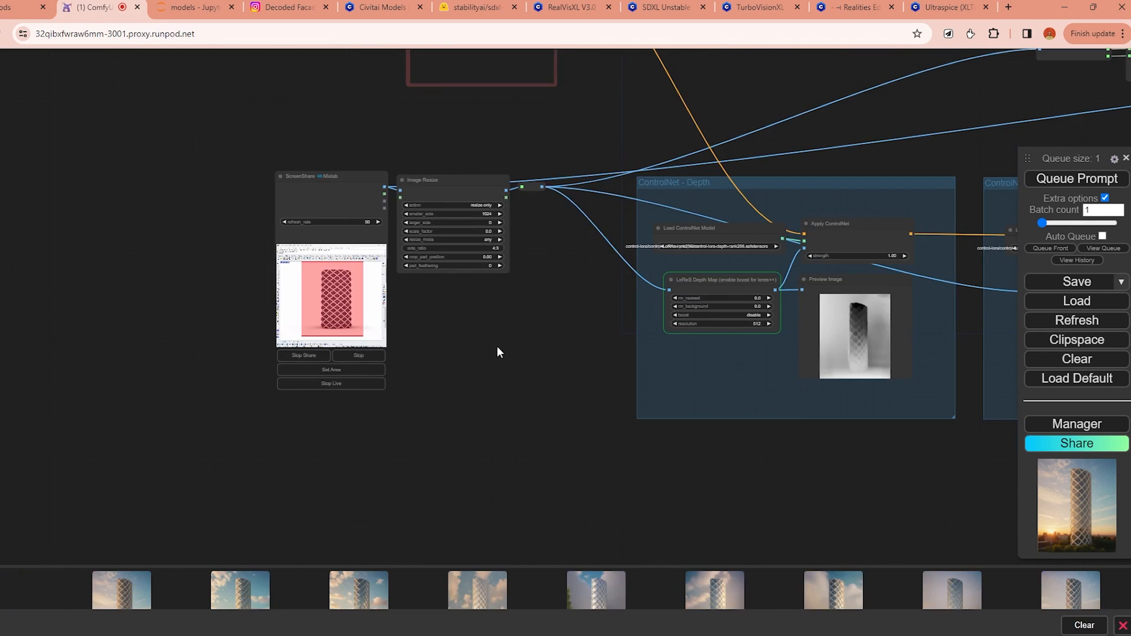
scroll(497, 347, "down", 3)
left_click_drag(497, 346, 209, 398)
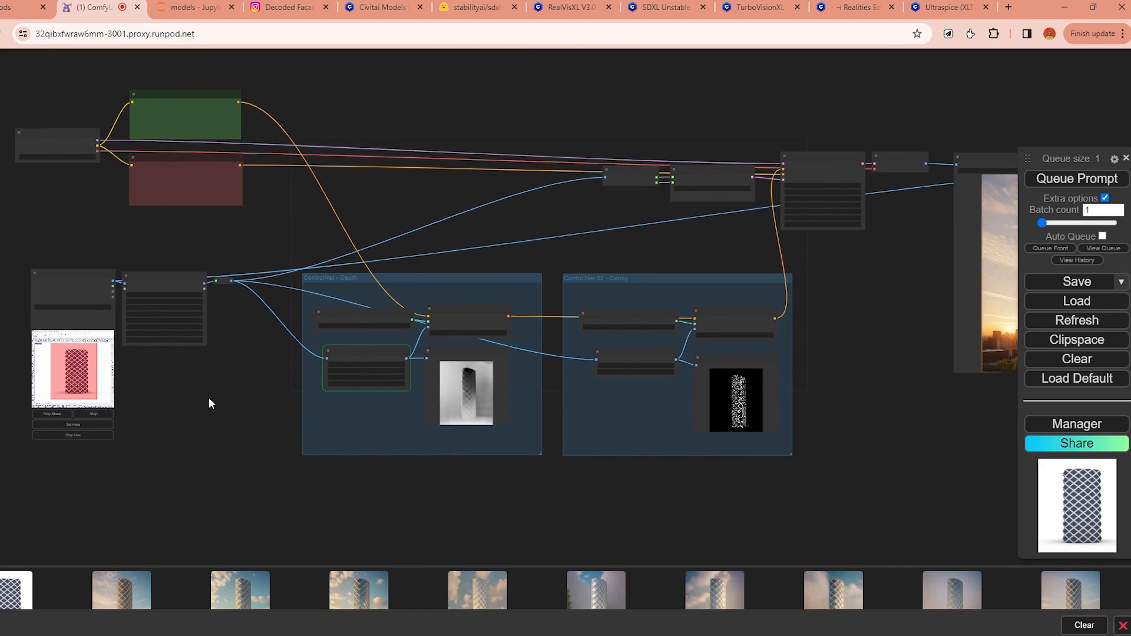
left_click_drag(660, 228, 489, 204)
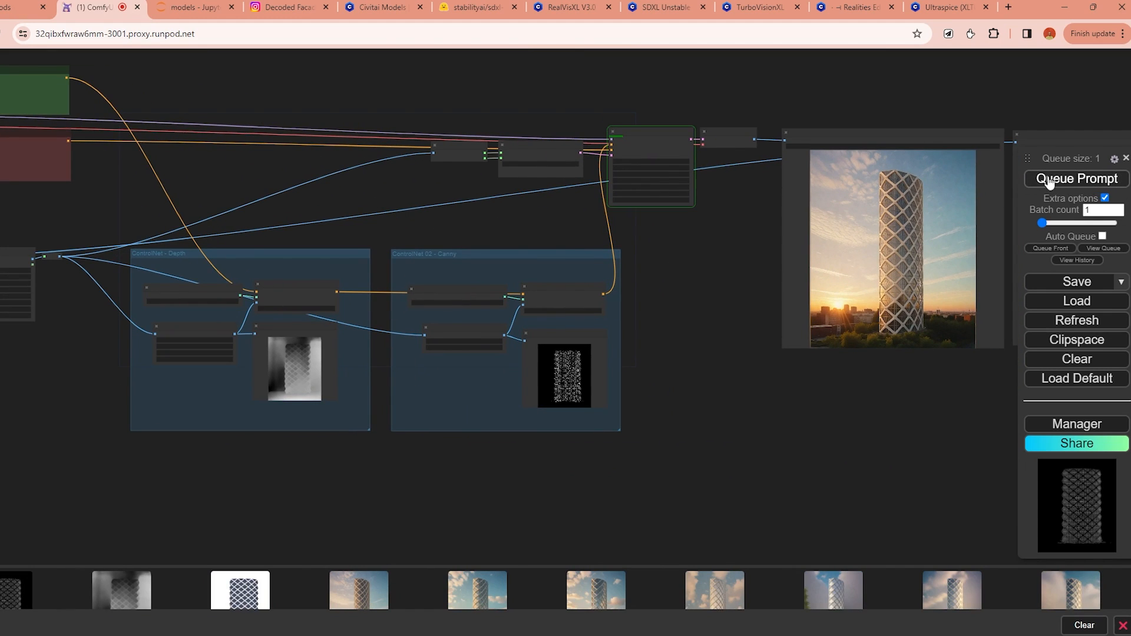
left_click_drag(688, 310, 421, 324)
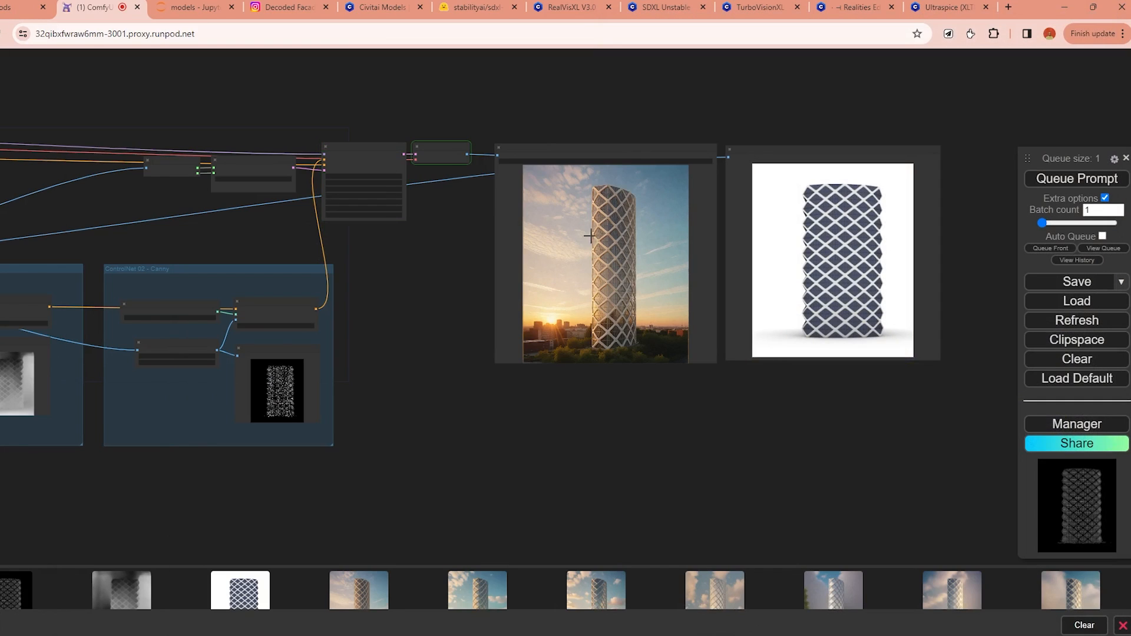
scroll(546, 264, "up", 2)
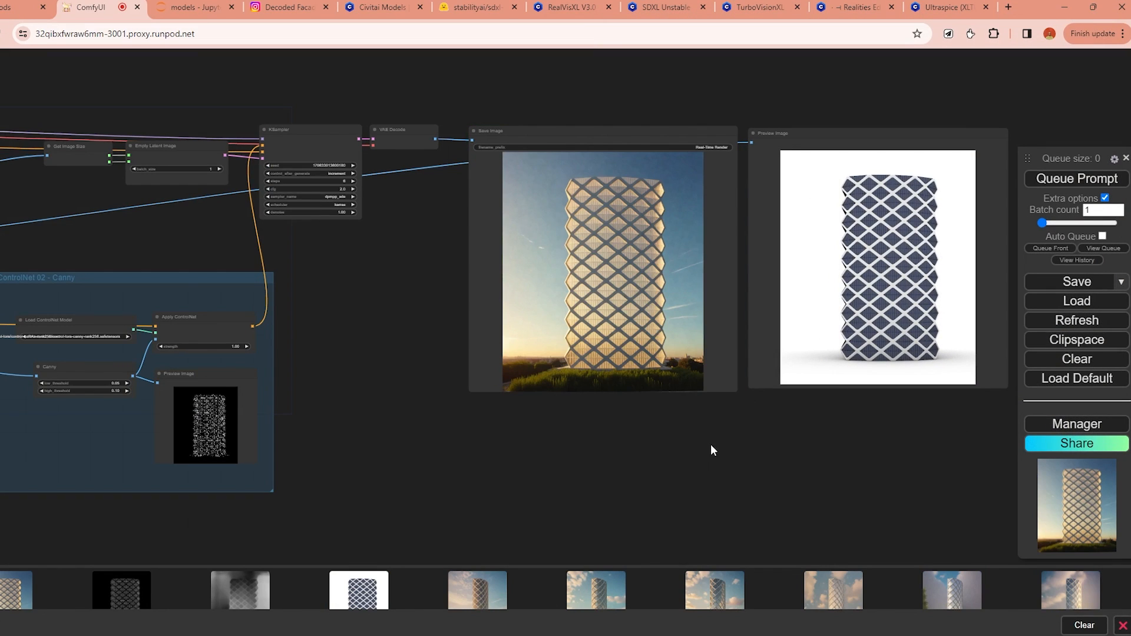
left_click_drag(711, 450, 638, 435)
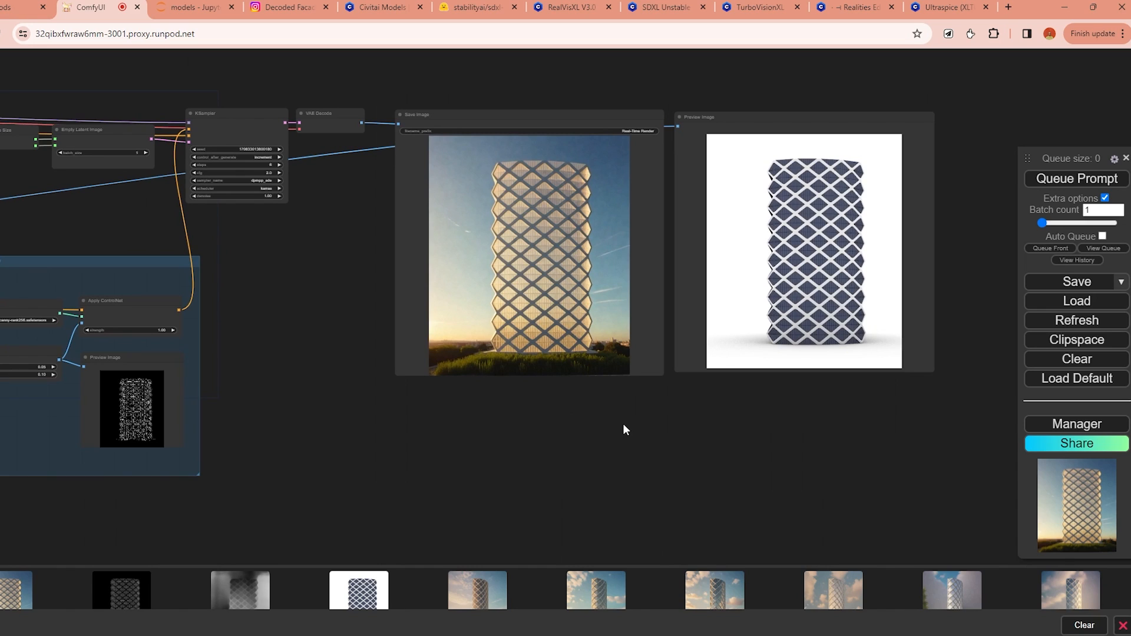
Find the Mixlab FloatingVideo node by searching for "floating" and add it below the VAE Decode node.
left_click_drag(624, 423, 665, 302)
left_click_drag(341, 185, 391, 299)
scroll(430, 168, "up", 5)
left_click_drag(430, 168, 426, 224)
double_click(398, 274)
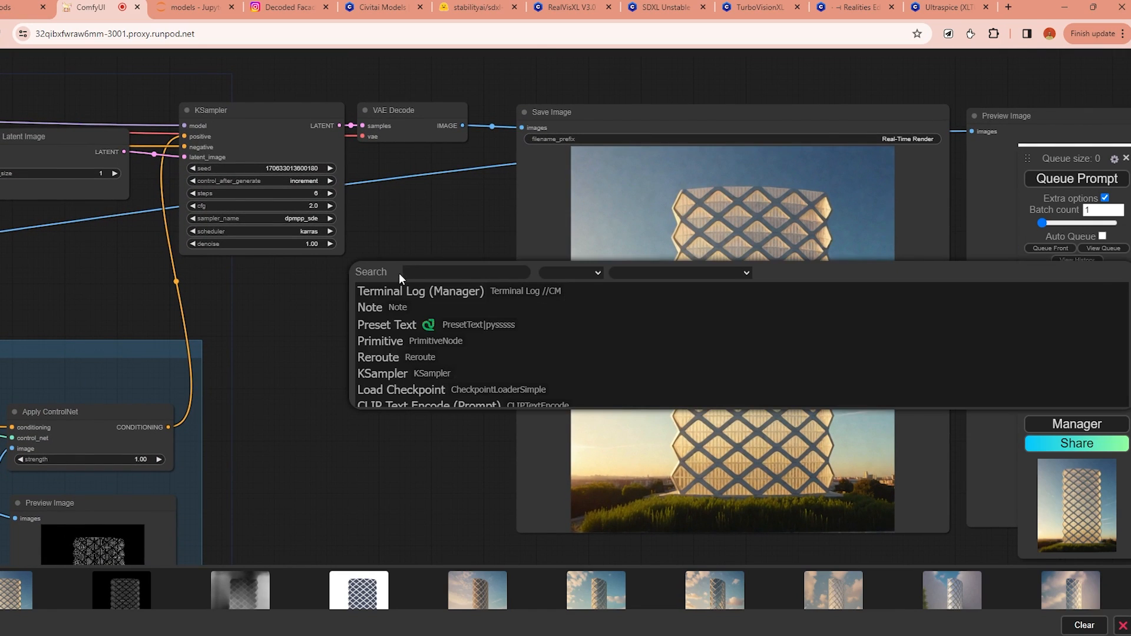
type("floating")
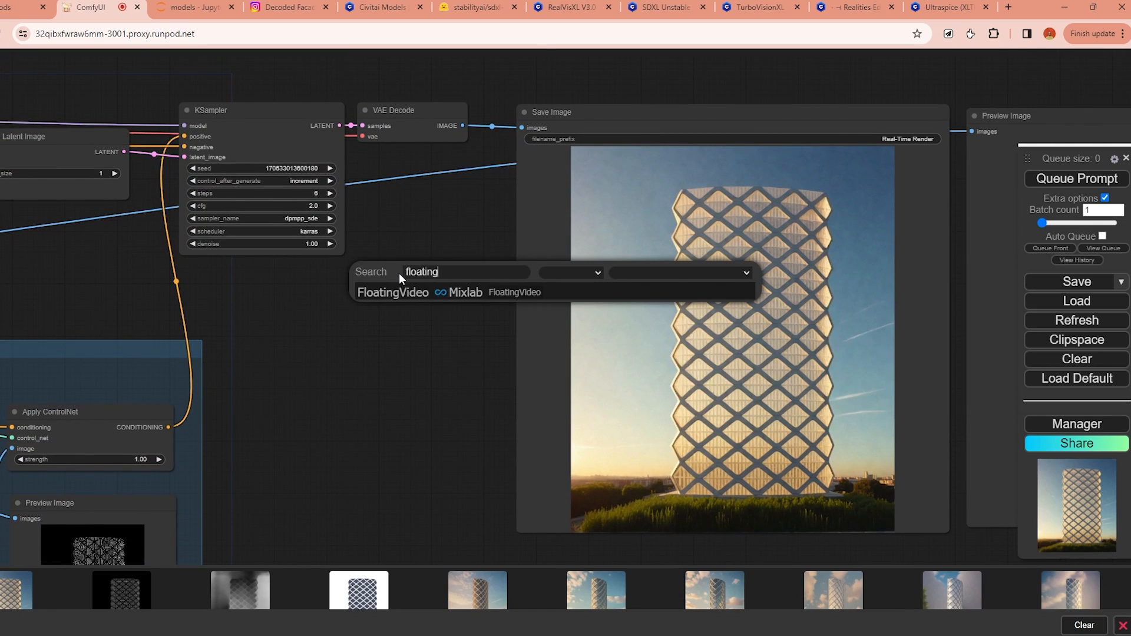
left_click(506, 293)
left_click_drag(480, 193, 451, 195)
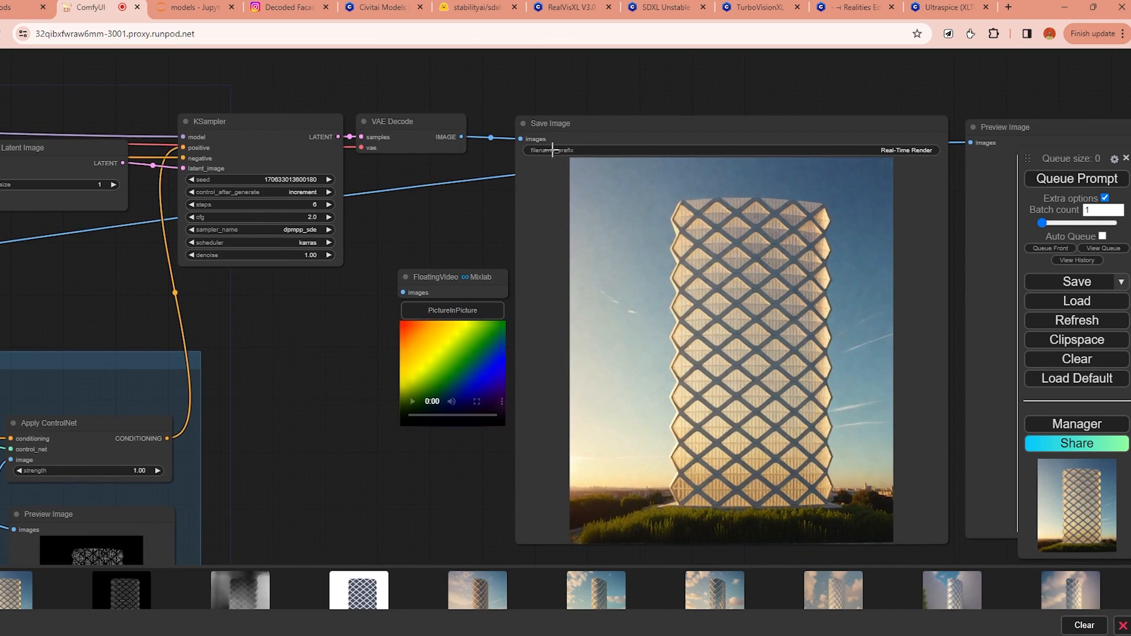
Connect the VAE Decode image output to the FloatingVideo node and open its picture-in-picture window.
left_click_drag(462, 141, 405, 293)
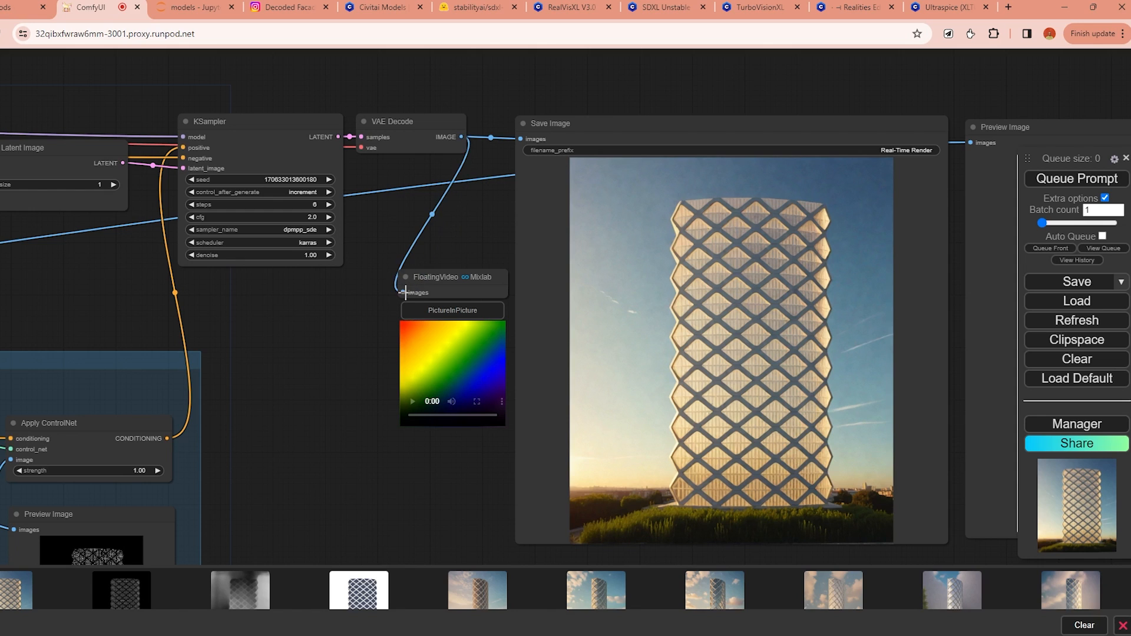
left_click(456, 312)
mouse_move(993, 338)
left_mouse_down()
mouse_move(708, 269)
mouse_move(939, 259)
mouse_move(995, 333)
left_mouse_up()
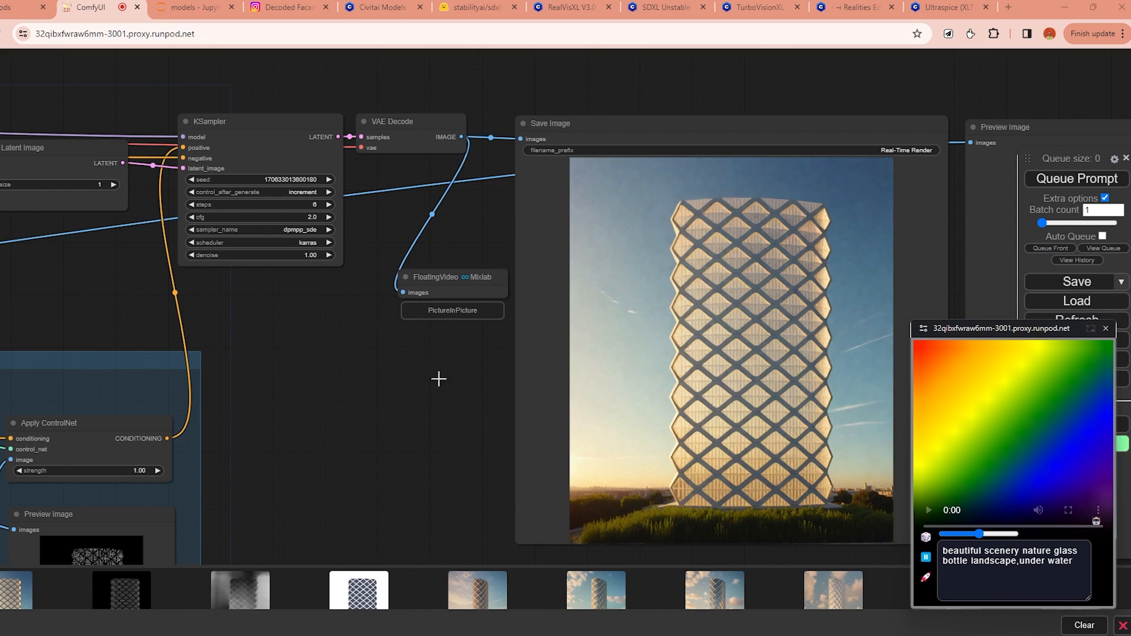
Copy the full positive prompt and replace the floating window's sample prompt with it.
scroll(437, 379, "down", 2)
left_click_drag(102, 311, 736, 345)
left_click_drag(165, 241, 544, 284)
left_click(231, 187)
key("ctrl+a")
key("ctrl+c")
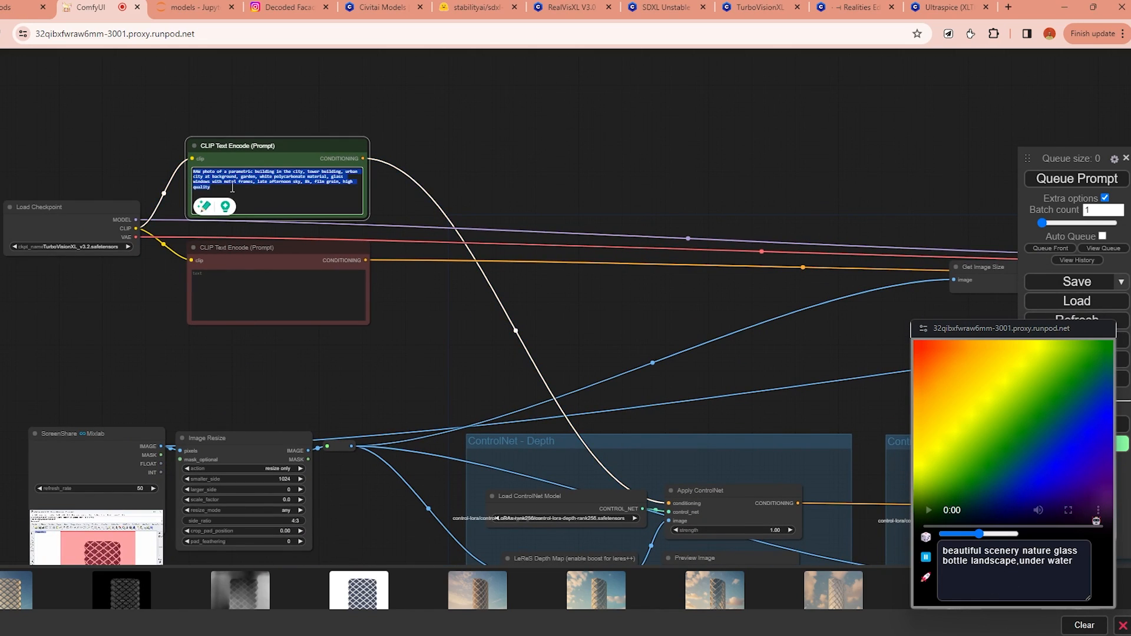
left_click(1013, 569)
key("ctrl+a")
key("ctrl+v")
Enlarge the floating video window, switch to Rhino, and place the window over the Grasshopper canvas.
left_click_drag(823, 345, 498, 266)
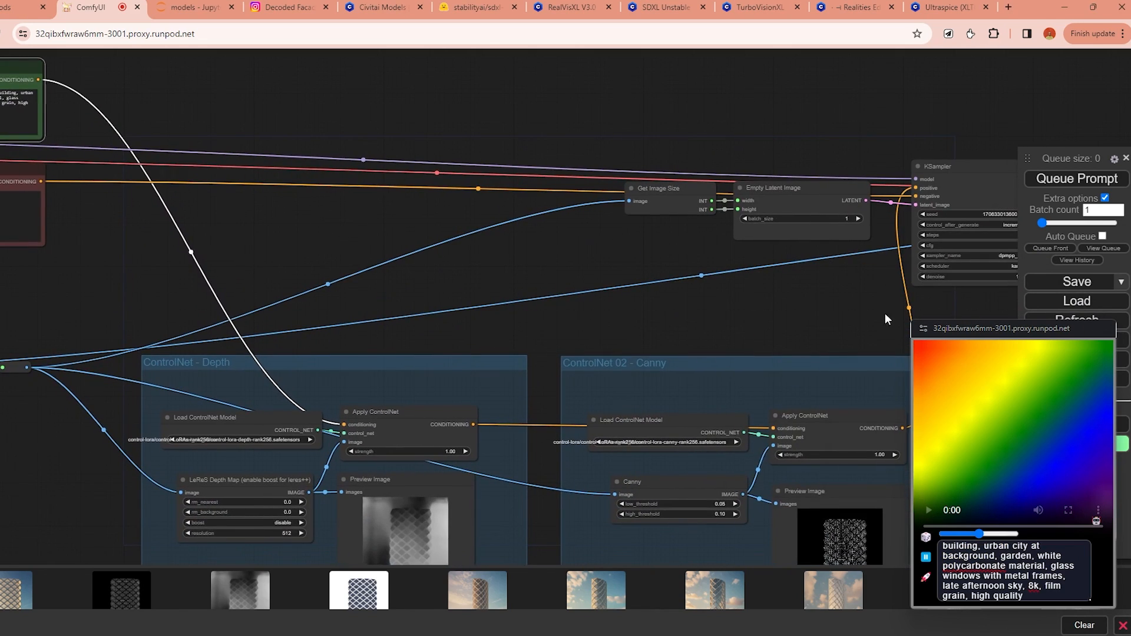
left_click_drag(912, 321, 739, 179)
left_click_drag(704, 219, 257, 216)
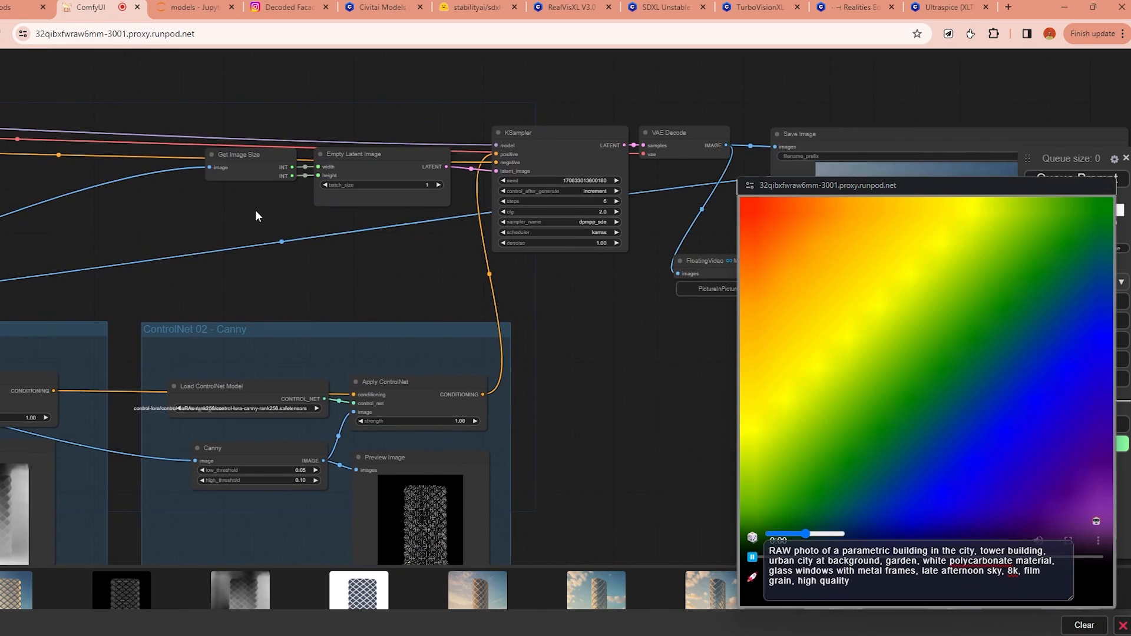
key("alt+Tab")
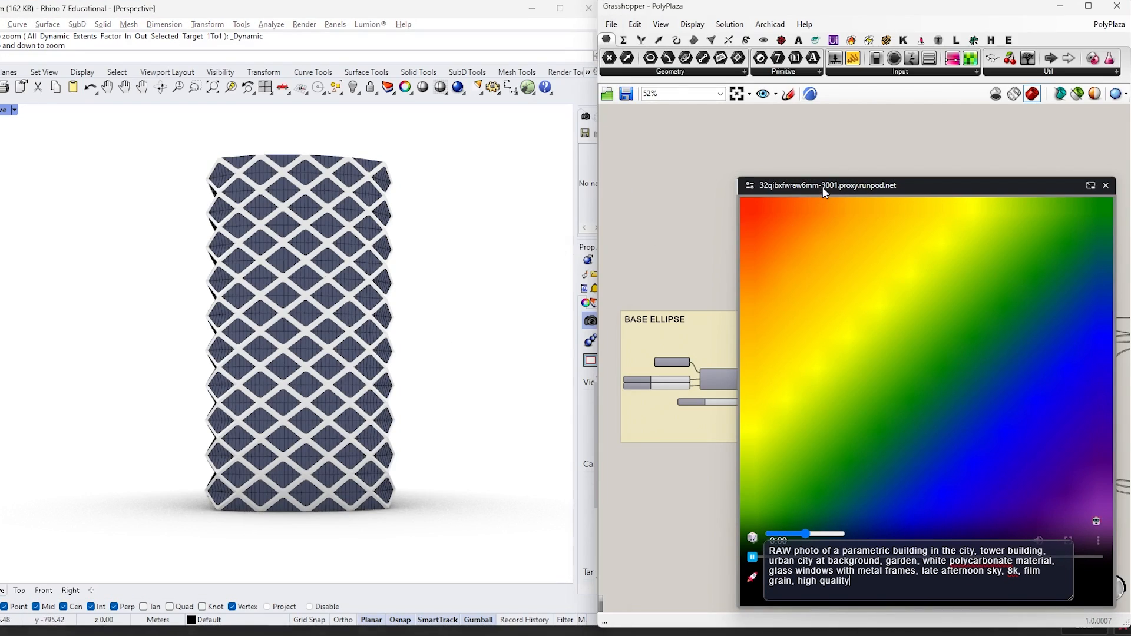
left_click_drag(823, 189, 755, 102)
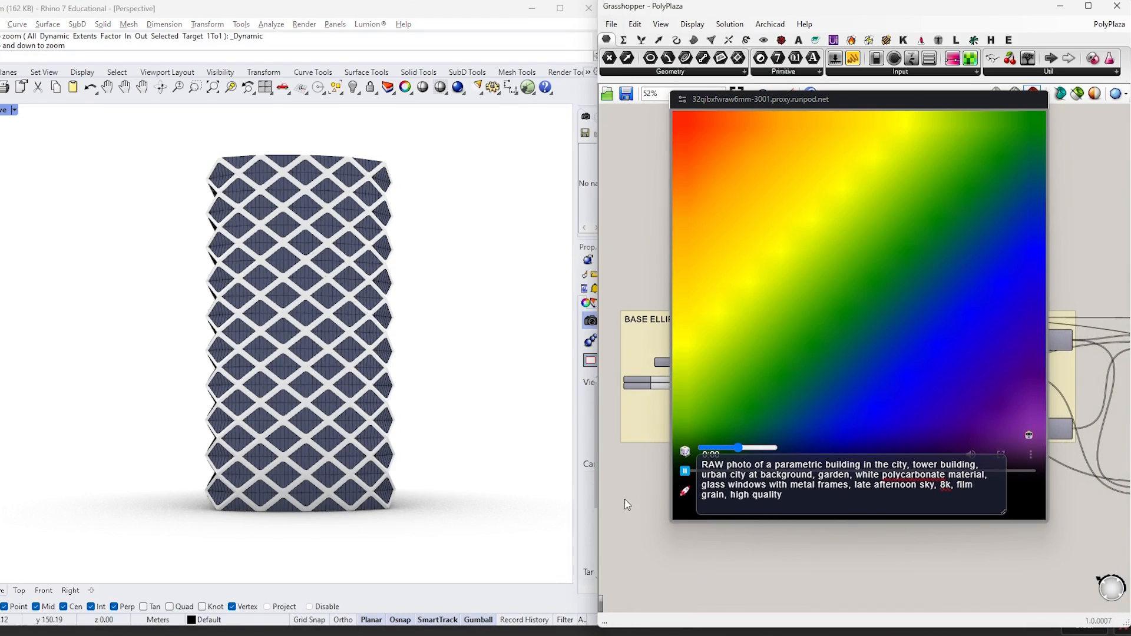
Start live rendering from the floating window and orbit the tower in Rhino to an angled view.
left_click(689, 474)
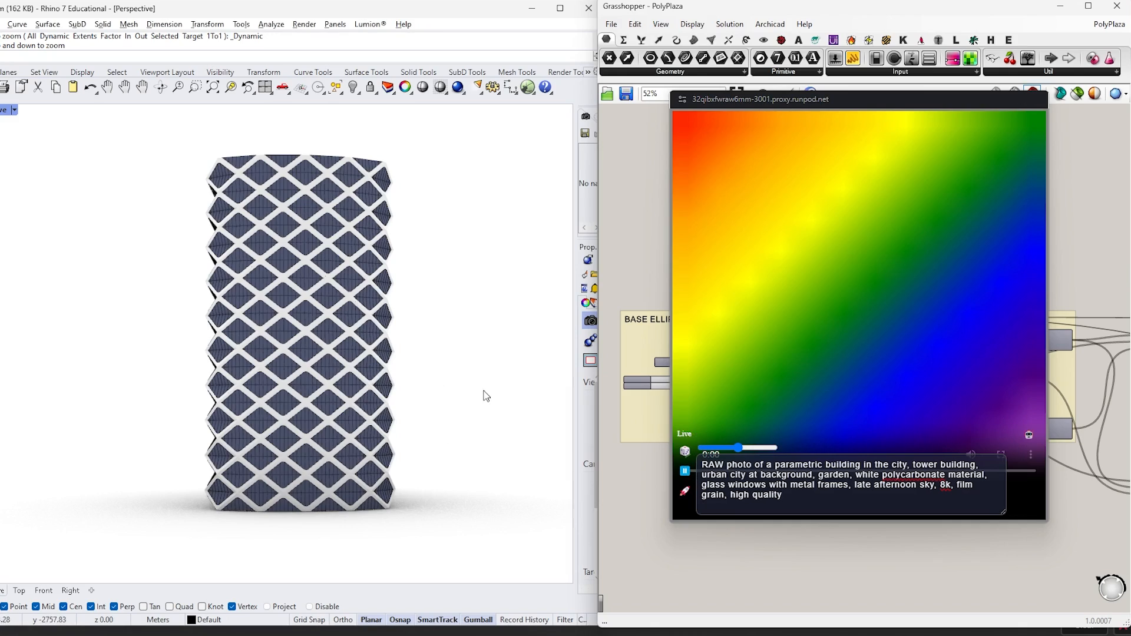
mouse_move(485, 394)
left_mouse_down()
mouse_move(374, 397)
mouse_move(430, 375)
mouse_move(348, 397)
mouse_move(398, 394)
mouse_move(414, 377)
mouse_move(477, 377)
left_mouse_up()
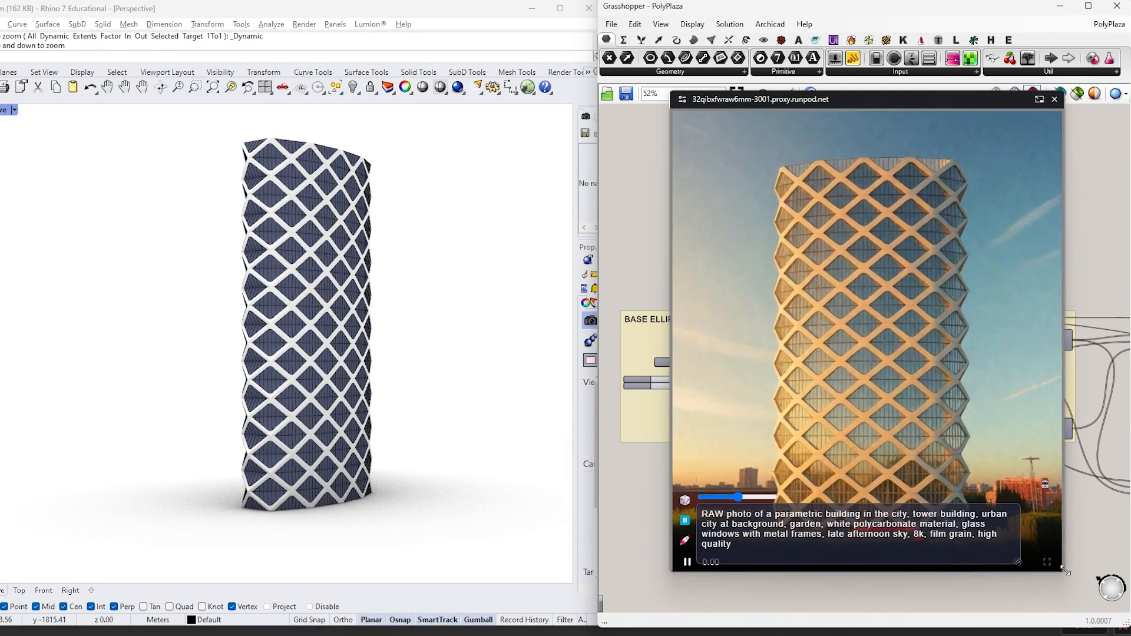
Orbit the tower to new angles, shorten the floating video window, and examine the BASE ELLIPSE group's components on the Grasshopper canvas.
mouse_move(439, 353)
left_mouse_down()
mouse_move(450, 369)
mouse_move(437, 373)
left_mouse_up()
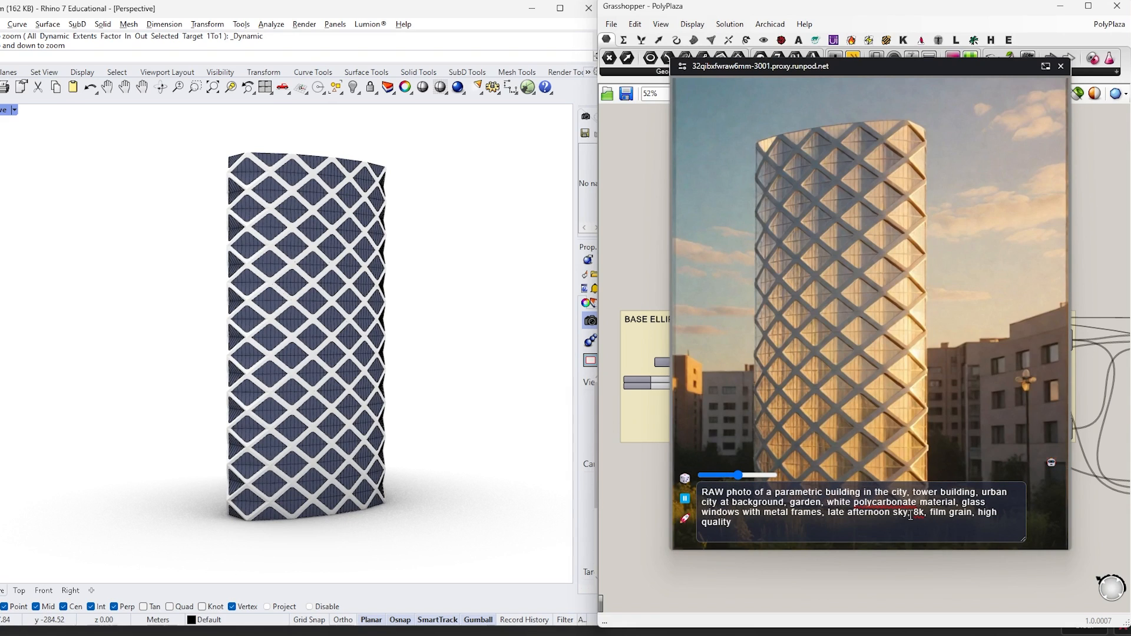
left_click_drag(377, 419, 440, 429)
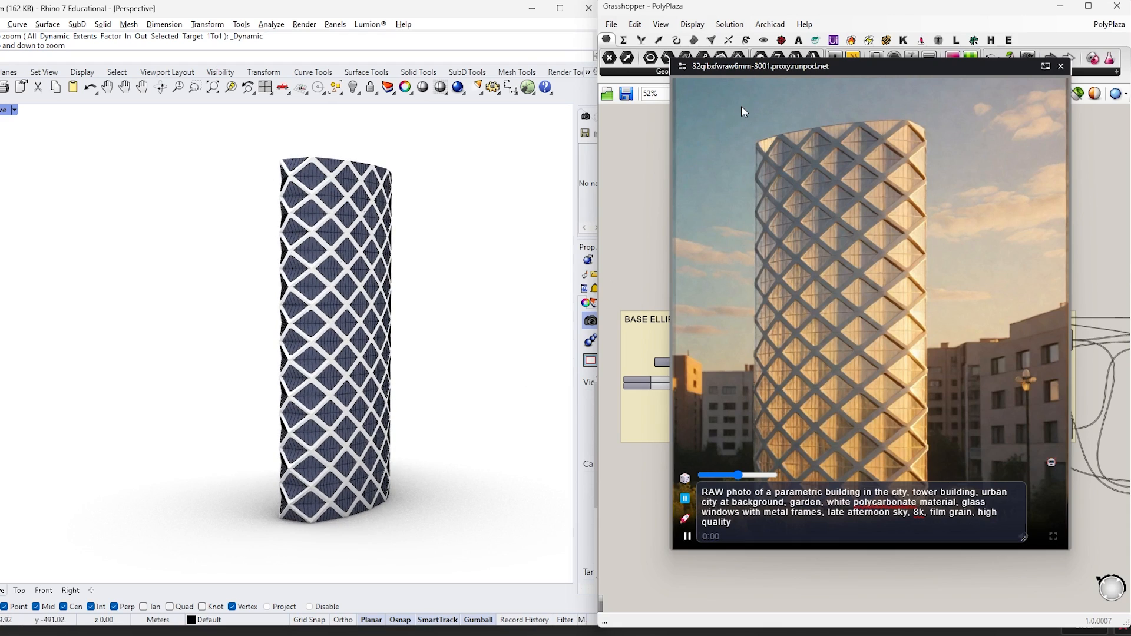
left_click_drag(881, 549, 867, 249)
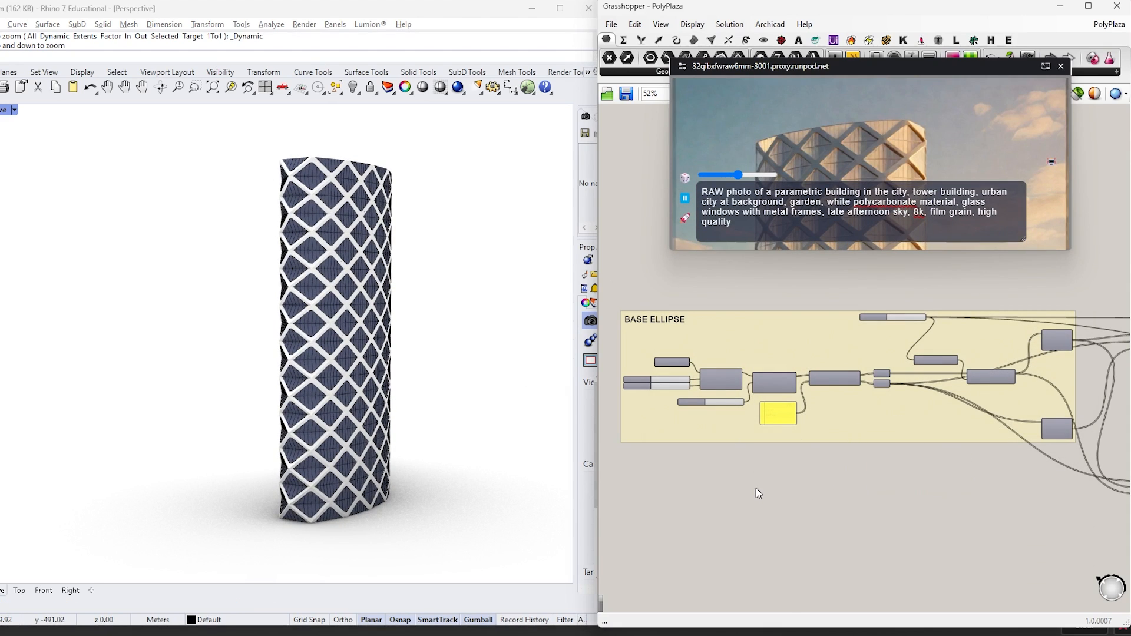
left_click_drag(398, 434, 391, 398)
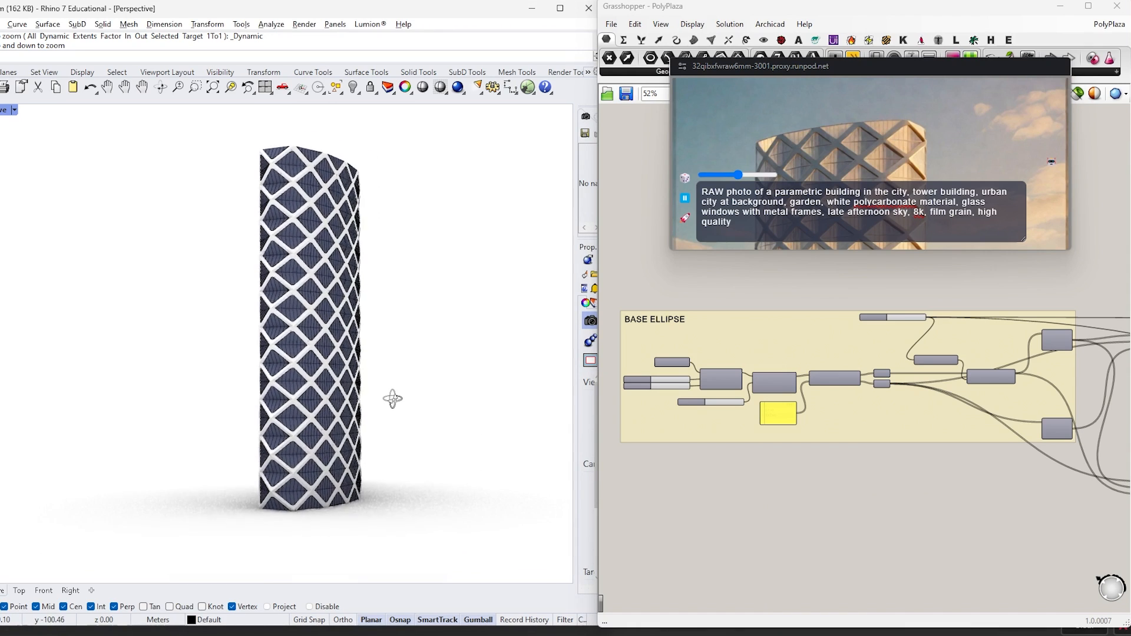
scroll(718, 449, "up", 3)
left_click_drag(754, 461, 798, 474)
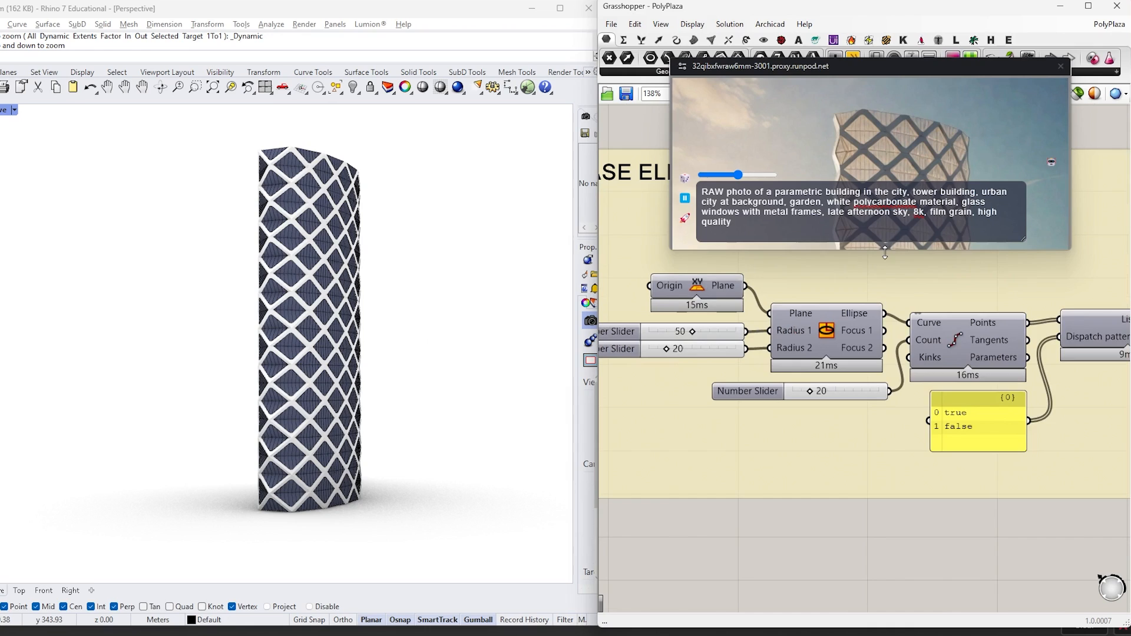
Extend the floating video window back to full height, orbit the tower slightly, and reposition the window over the Grasshopper canvas.
left_click_drag(886, 250, 881, 568)
mouse_move(392, 395)
left_mouse_down()
mouse_move(391, 384)
mouse_move(401, 386)
mouse_move(391, 384)
left_mouse_up()
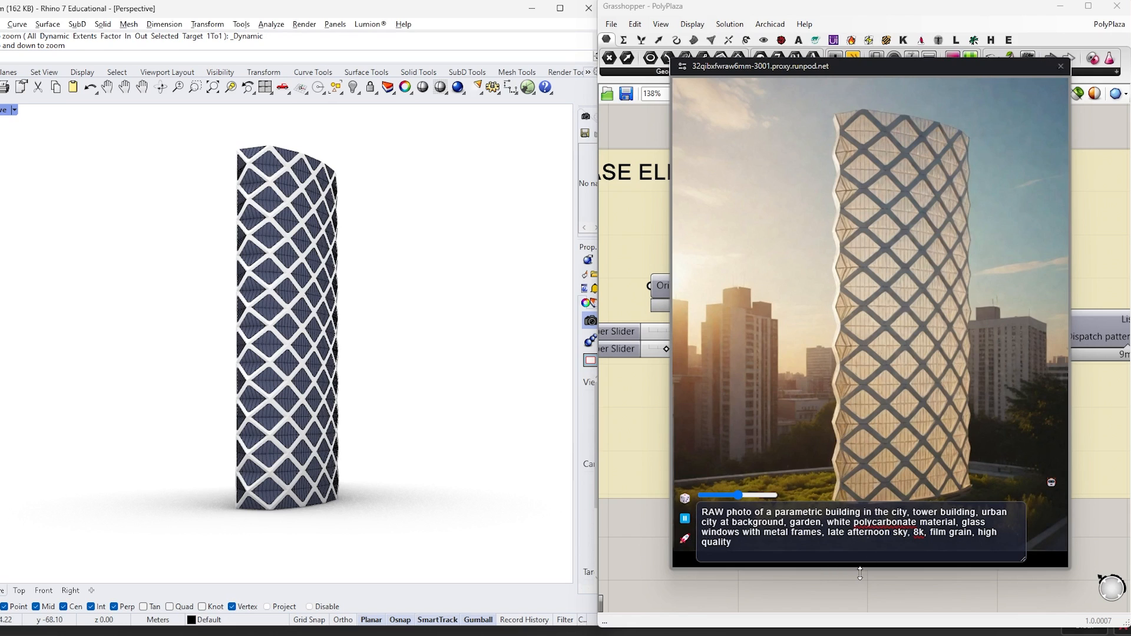
left_click_drag(862, 568, 863, 583)
left_click_drag(836, 66, 834, 56)
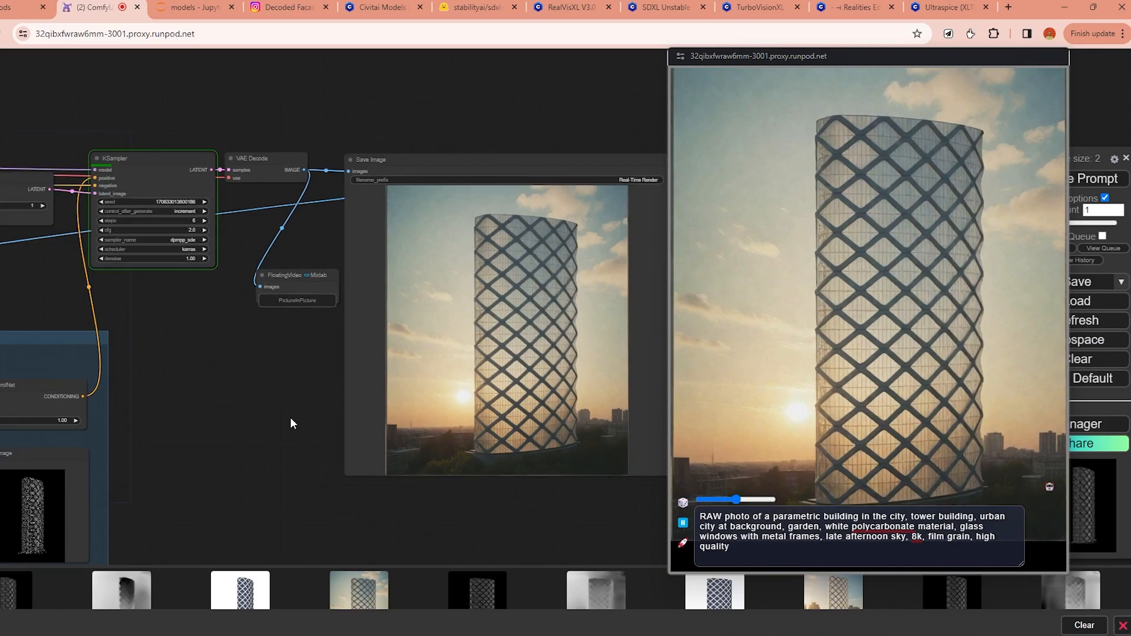
Switch to ComfyUI and reduce the KSampler steps to 3.
scroll(294, 419, "down", 1)
left_click_drag(574, 522, 398, 475)
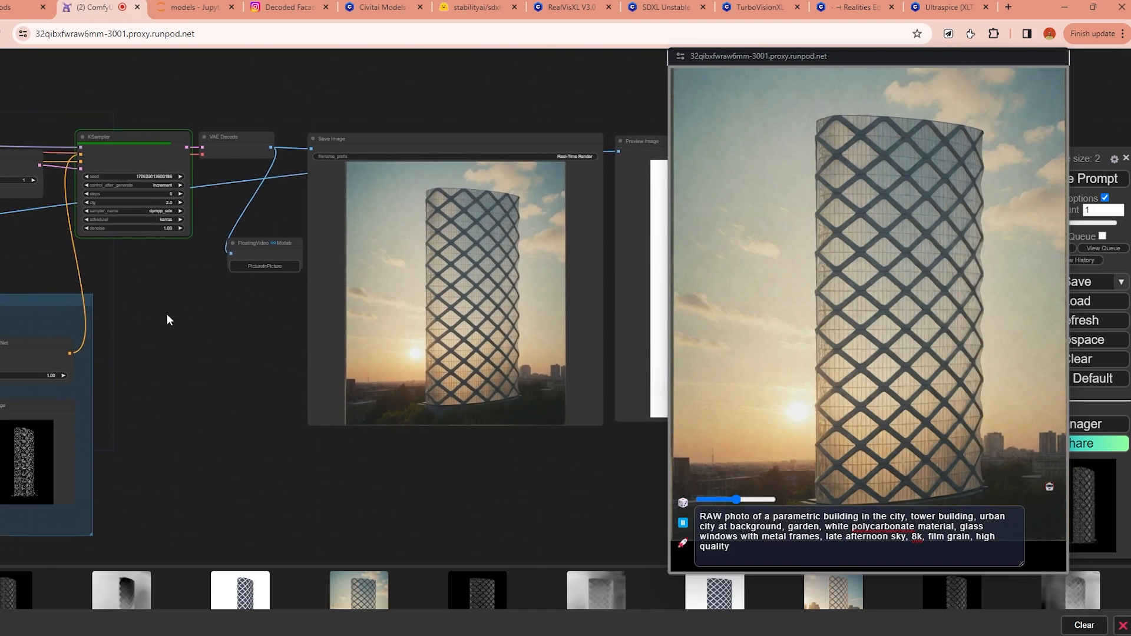
scroll(167, 320, "up", 3)
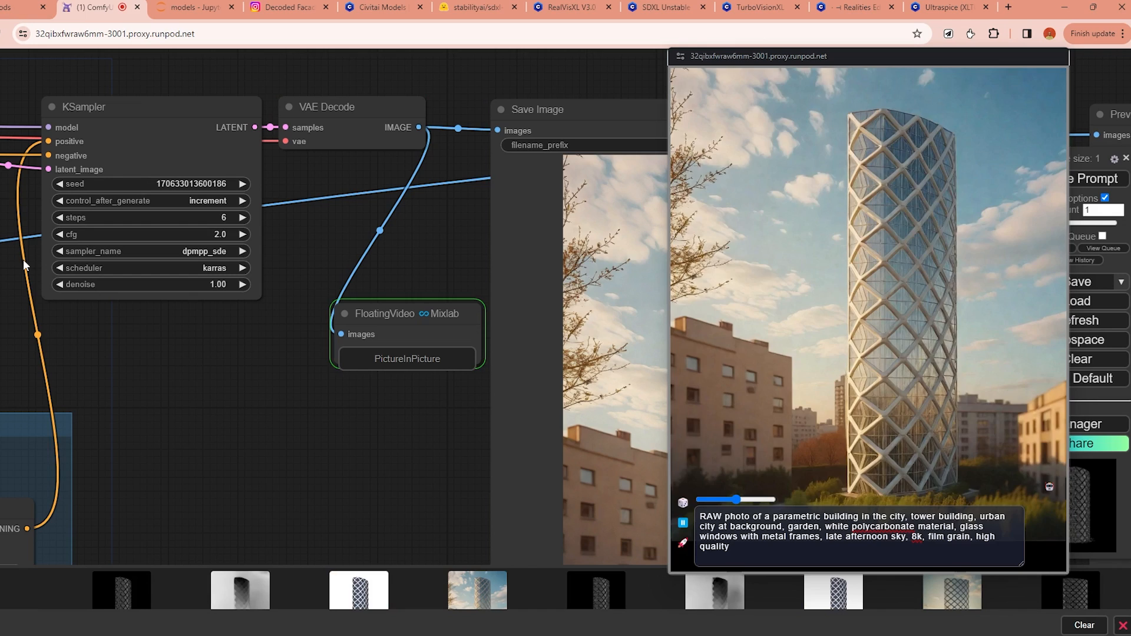
left_click(58, 218)
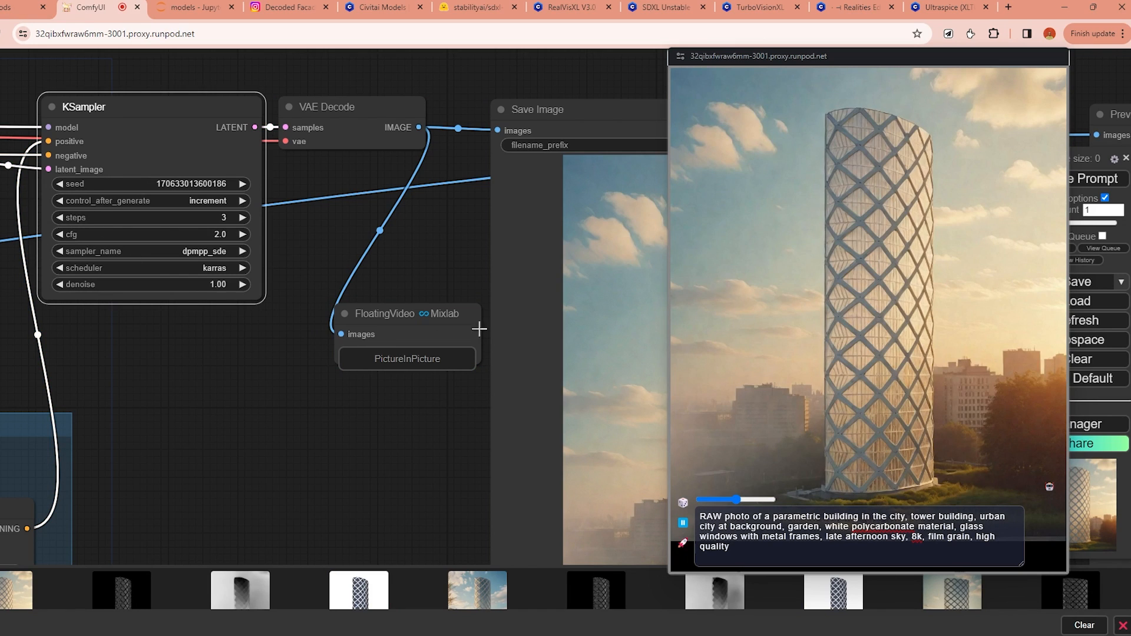
Enable Auto Queue for continuous generation and queue the prompt.
scroll(479, 329, "down", 9)
left_click_drag(120, 377, 180, 247)
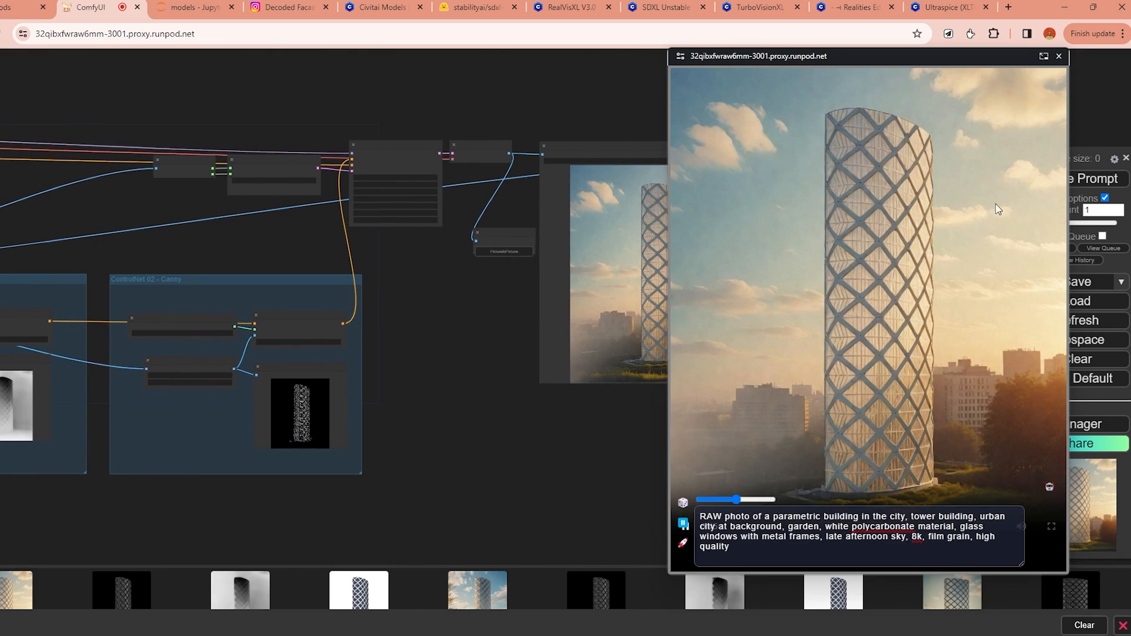
left_click(1101, 235)
left_click_drag(473, 374, 578, 354)
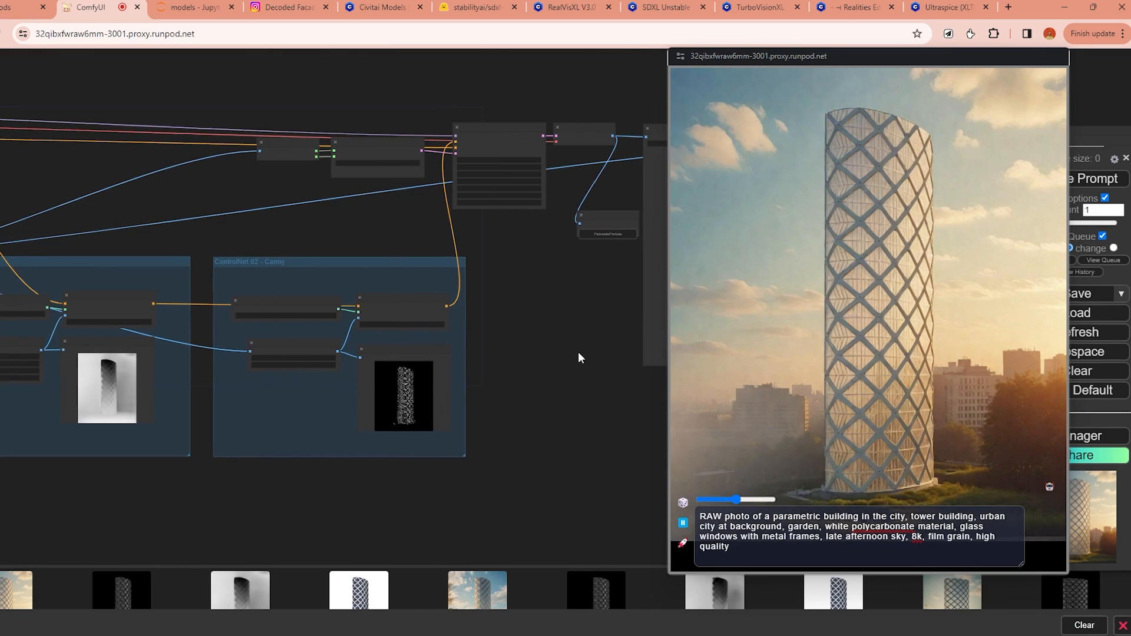
left_click(1115, 180)
Set the KSampler steps back to 6.
scroll(596, 316, "up", 5)
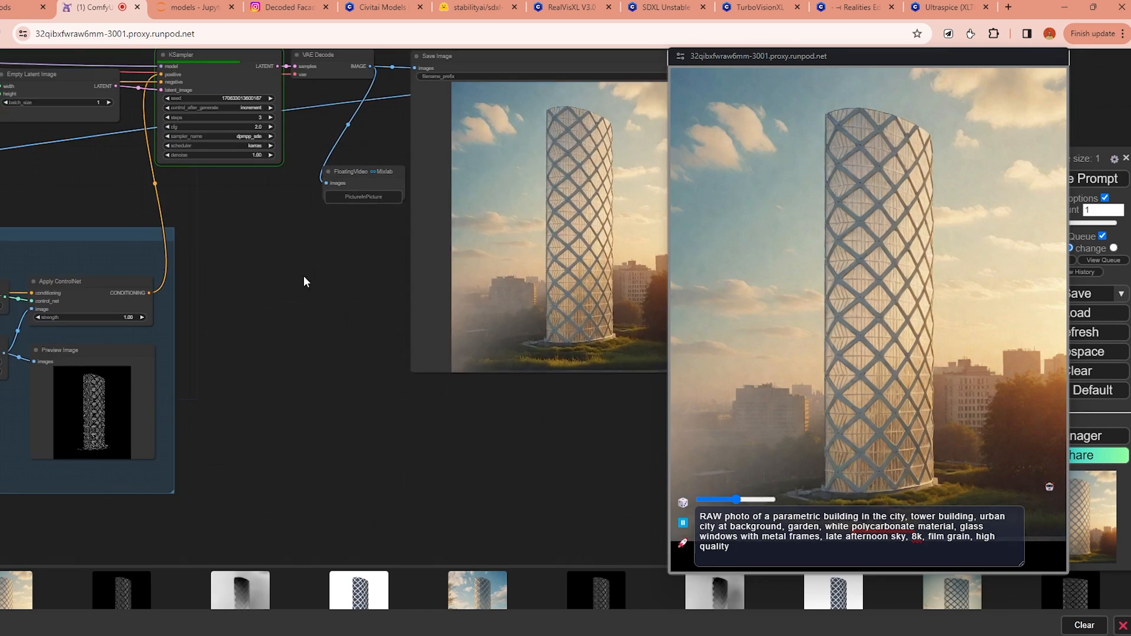
left_click_drag(304, 282, 250, 330)
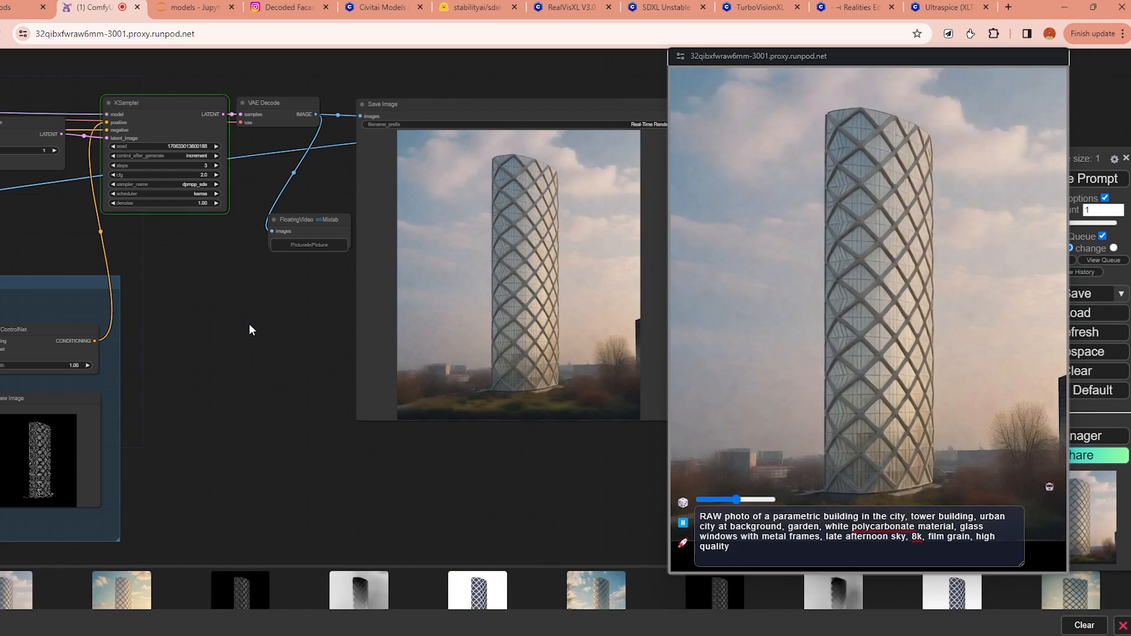
scroll(254, 172, "up", 1)
left_click_drag(249, 176, 228, 183)
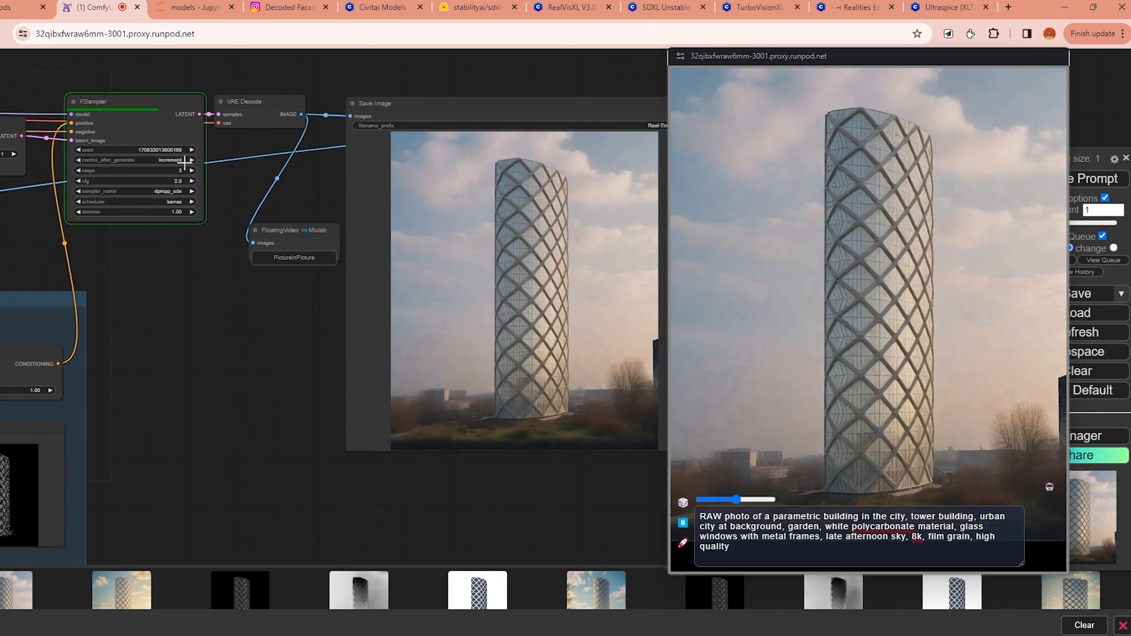
scroll(187, 160, "up", 1)
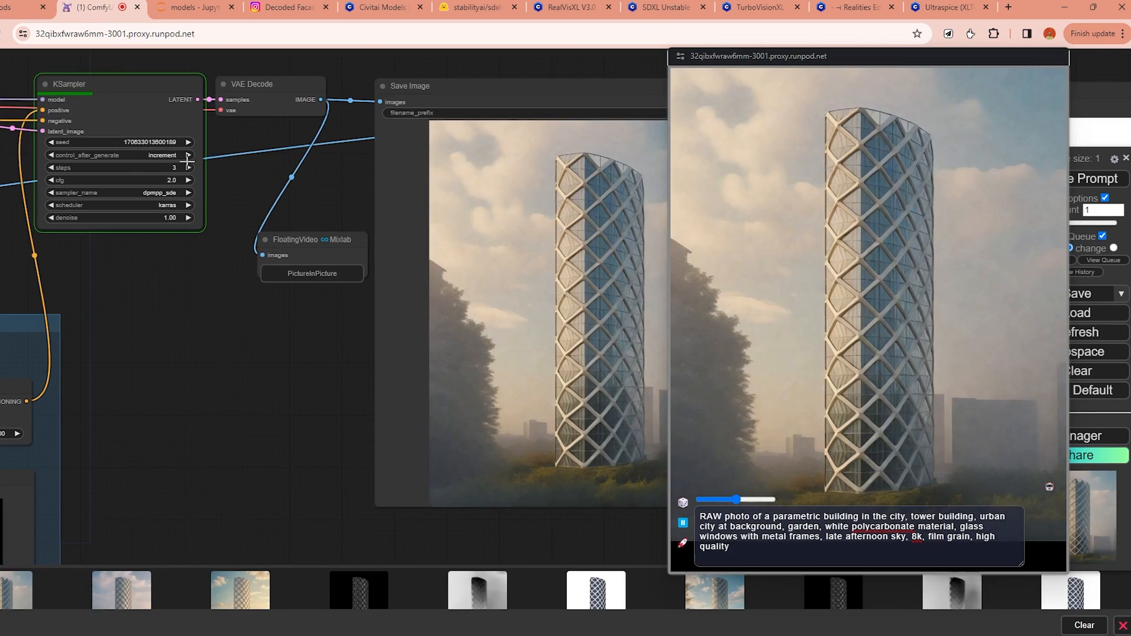
left_click(188, 167)
left_click(188, 167)
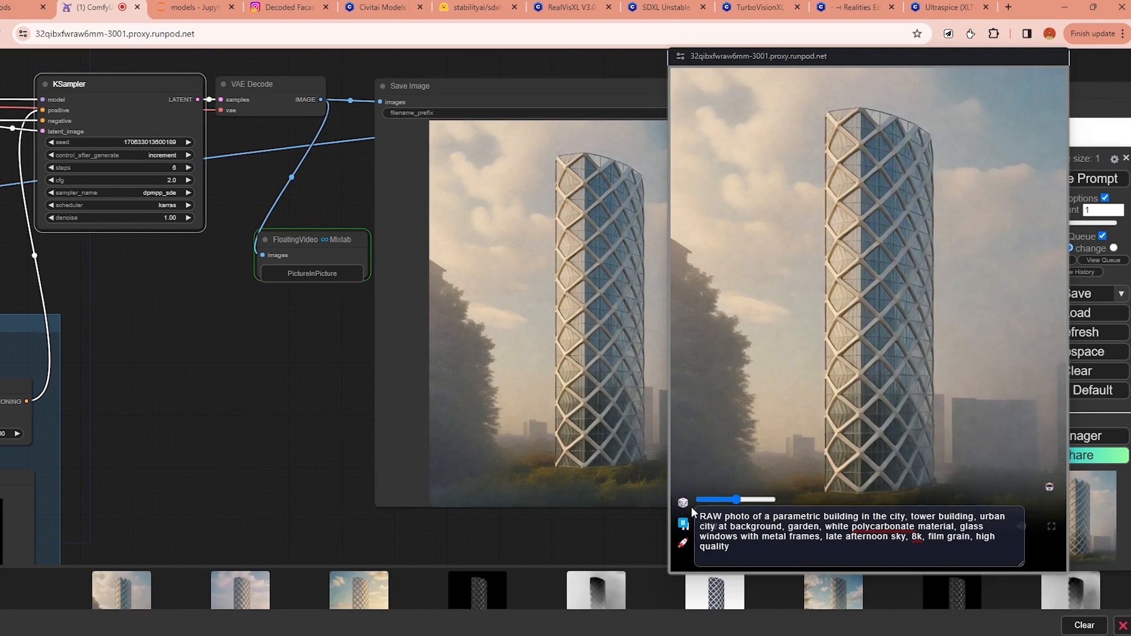
Switch to Rhino and edit the floating prompt, replacing "white" with "black" and "late afternoon sky" with "dark night view, artificial lighting from inside".
left_click(771, 592)
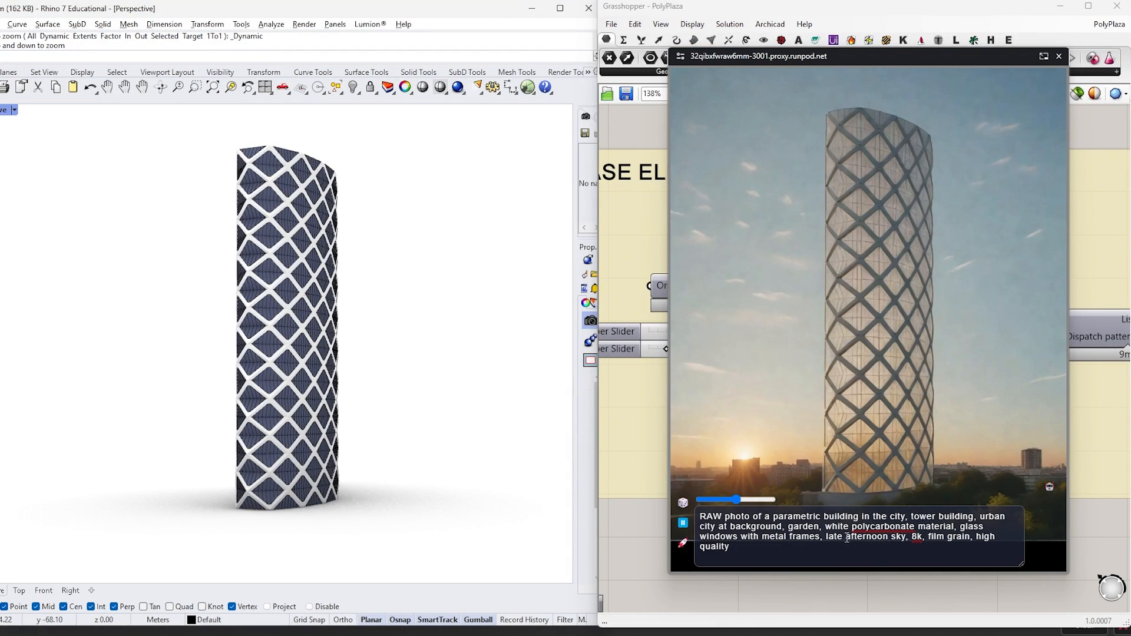
type("ck")
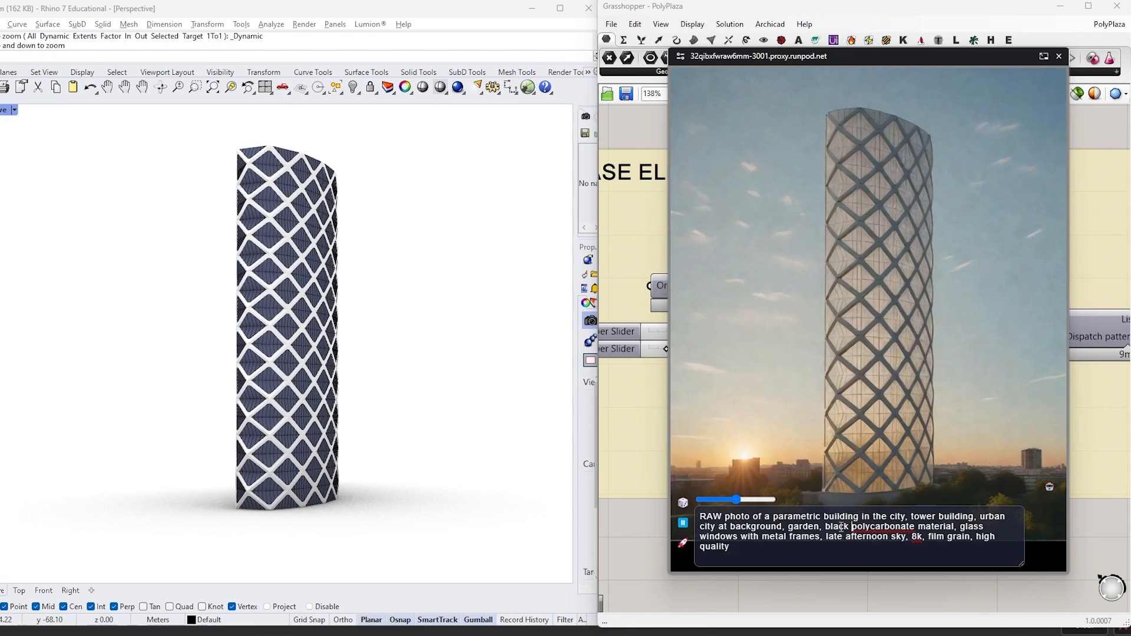
left_click_drag(827, 536, 908, 537)
type("dark night v")
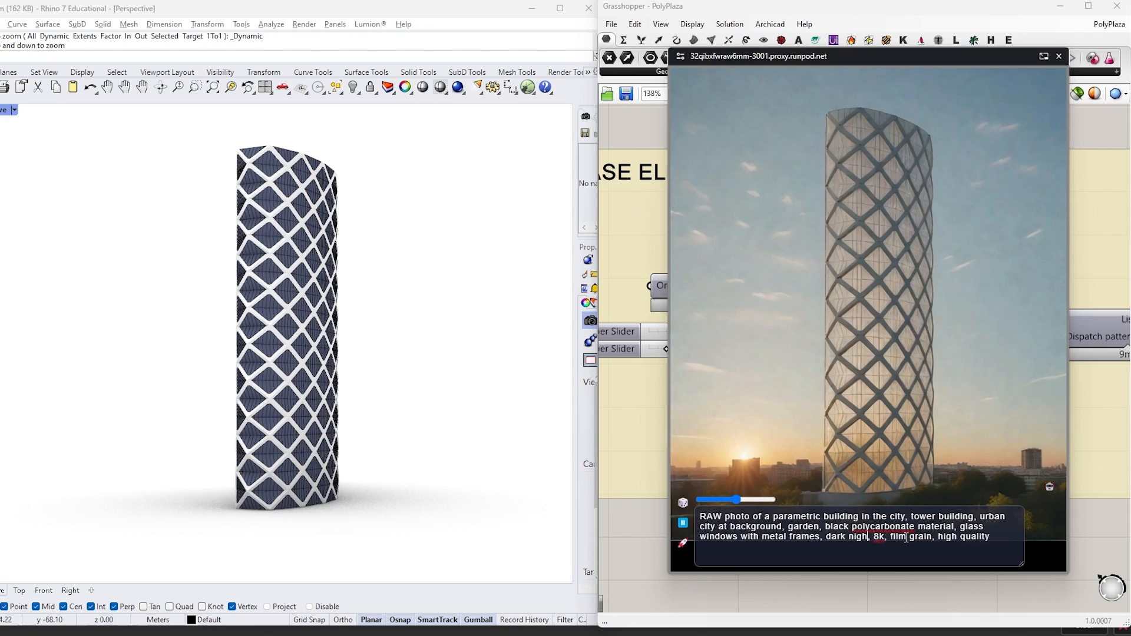
type("iew, artificial lig")
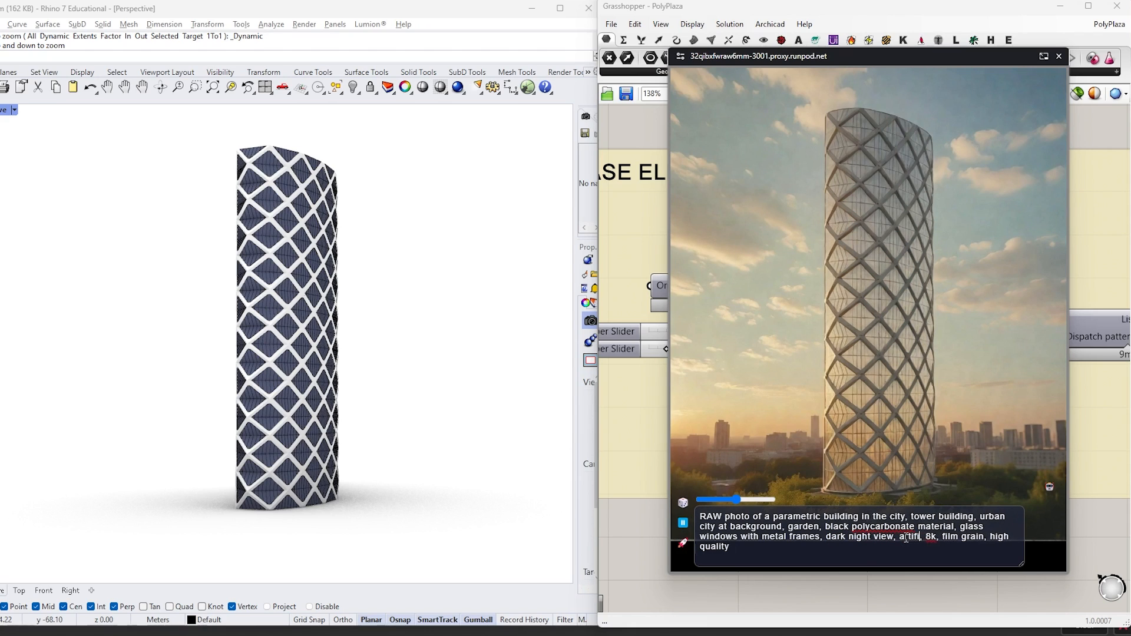
type("hting from inside")
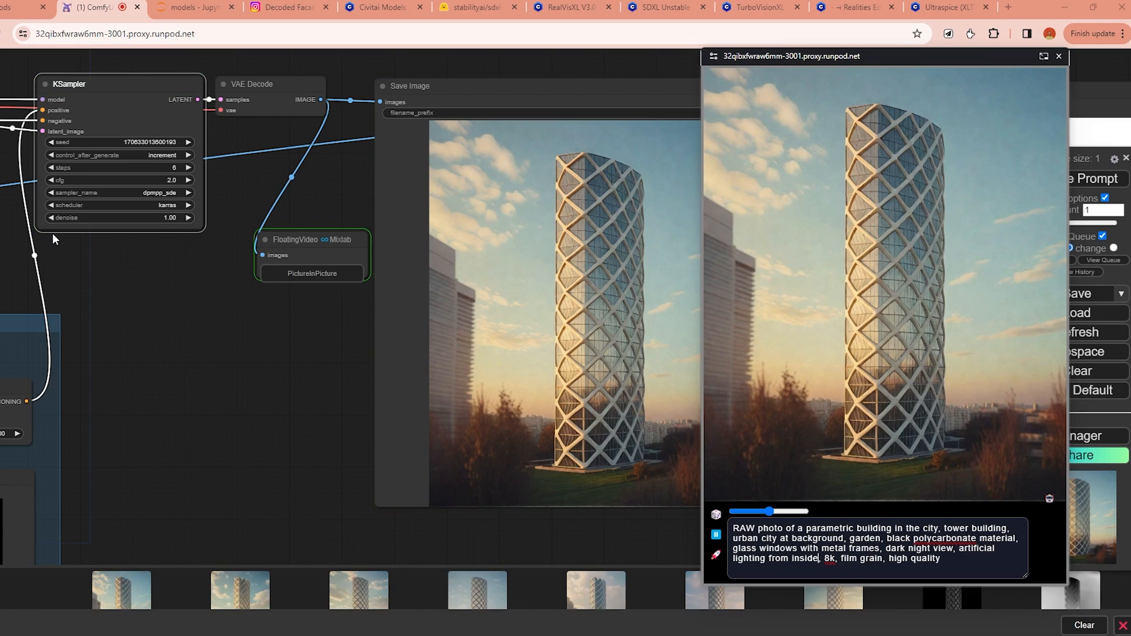
In ComfyUI, set the KSampler's control_after_generate option to fixed.
scroll(59, 156, "up", 4)
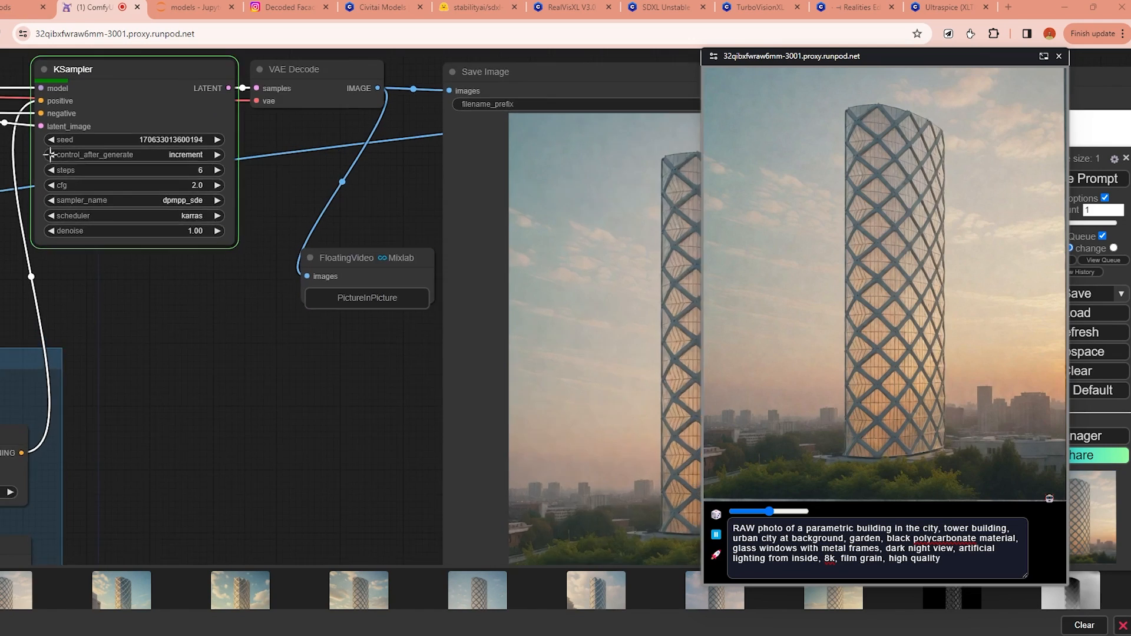
left_click(203, 159)
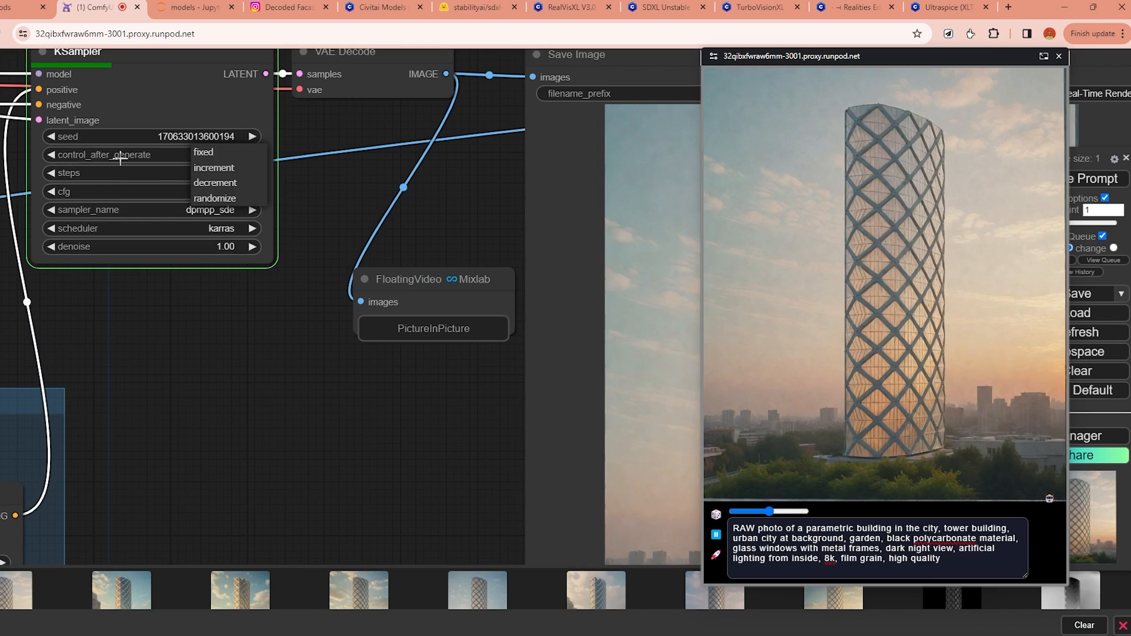
left_click(210, 154)
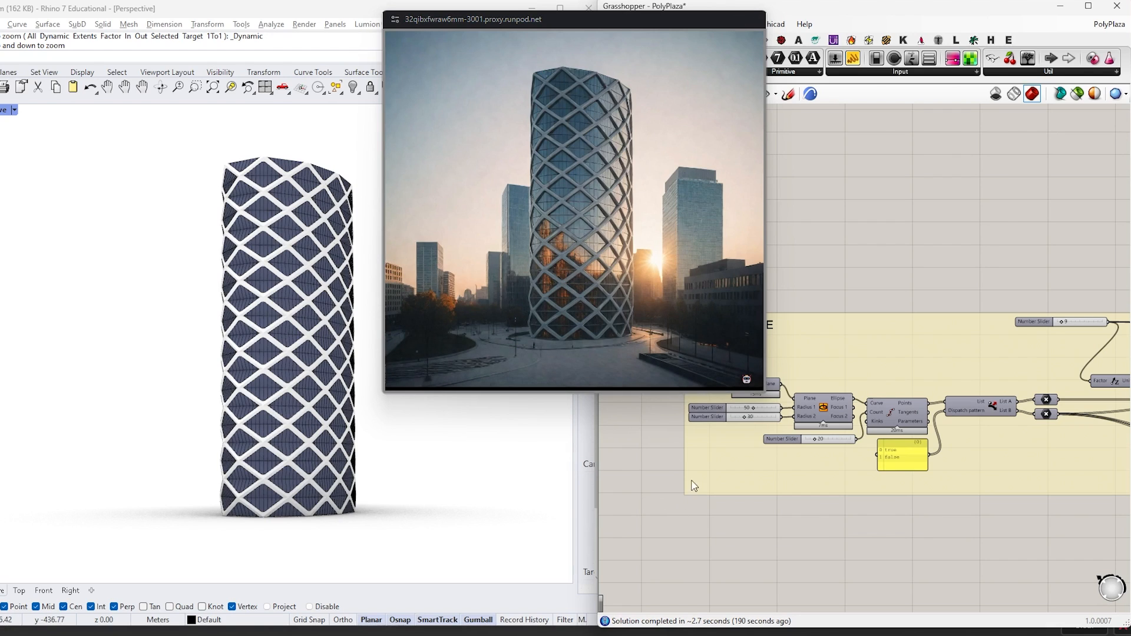
Check the rendered output in ComfyUI, return to Rhino, and examine the TRIANGLE FACADE PANELS group beside the tower.
right_click(563, 284)
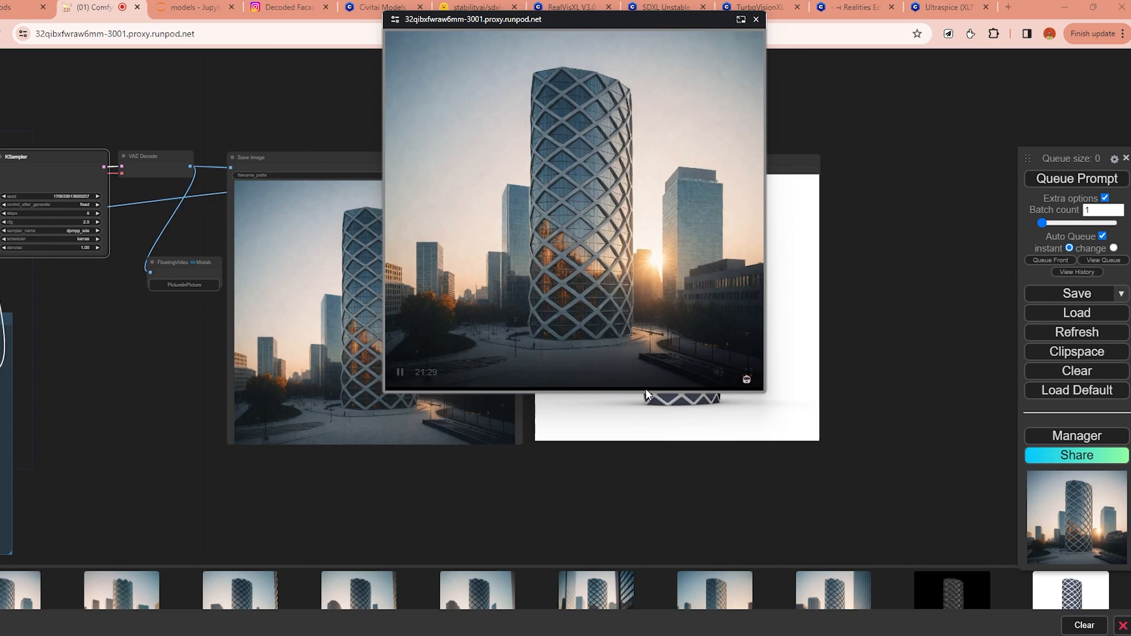
key("alt+Tab")
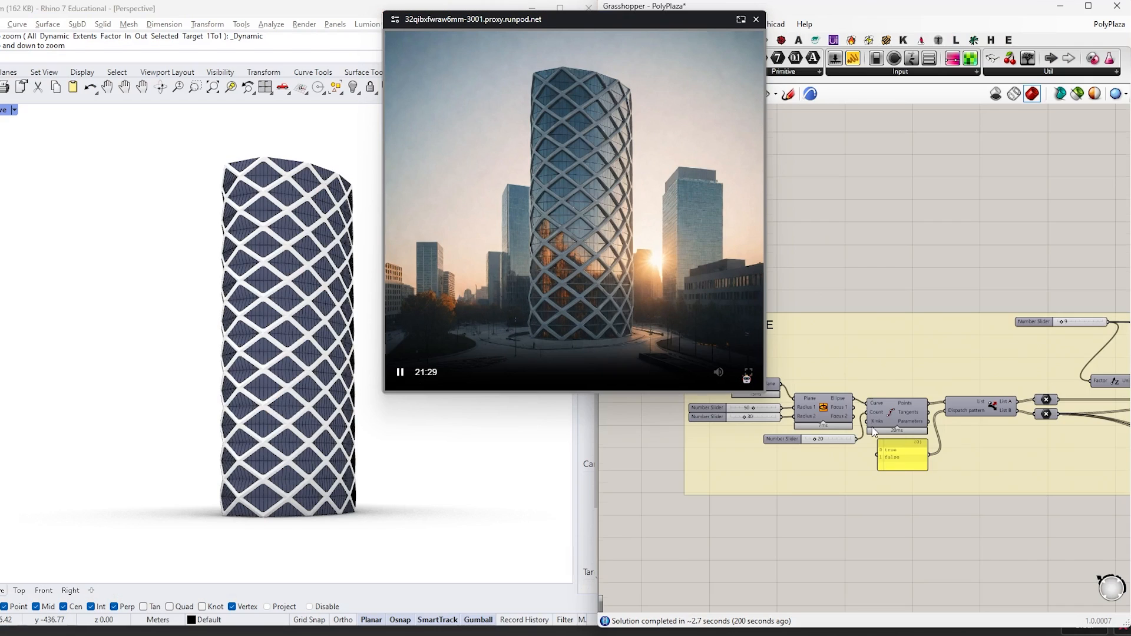
scroll(943, 501, "down", 2)
left_click_drag(943, 500, 437, 464)
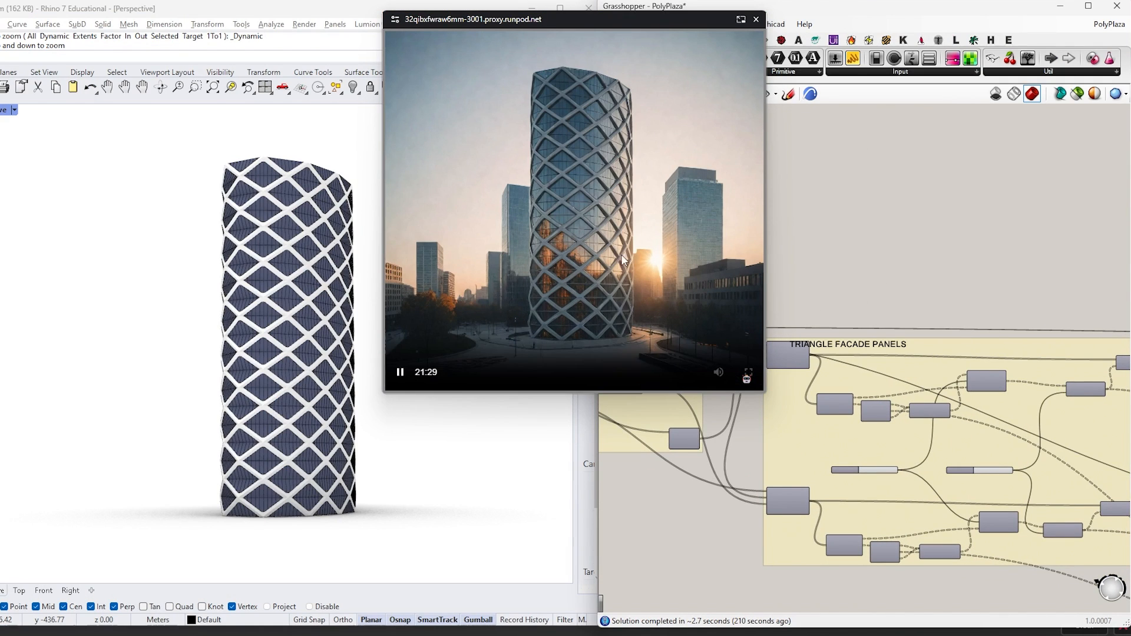
scroll(268, 474, "up", 3)
scroll(268, 474, "down", 4)
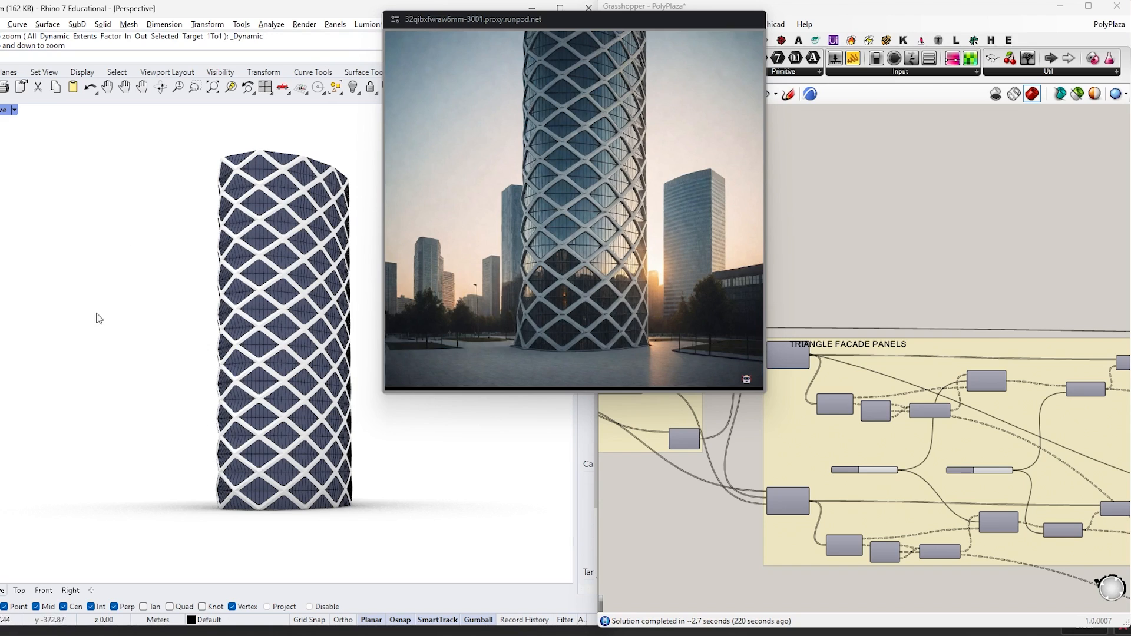
Set the Number Slider feeding the Count input in the BASE ELLIPSE group to 10, let the preview render, and change it to 40.
mouse_move(716, 142)
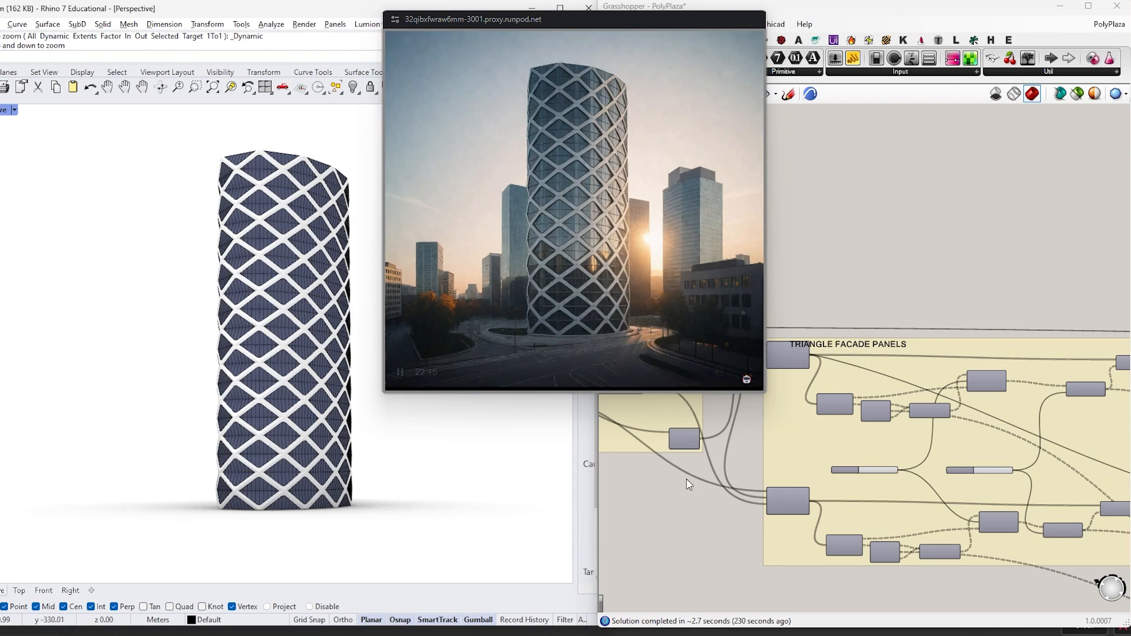
scroll(931, 501, "up", 3)
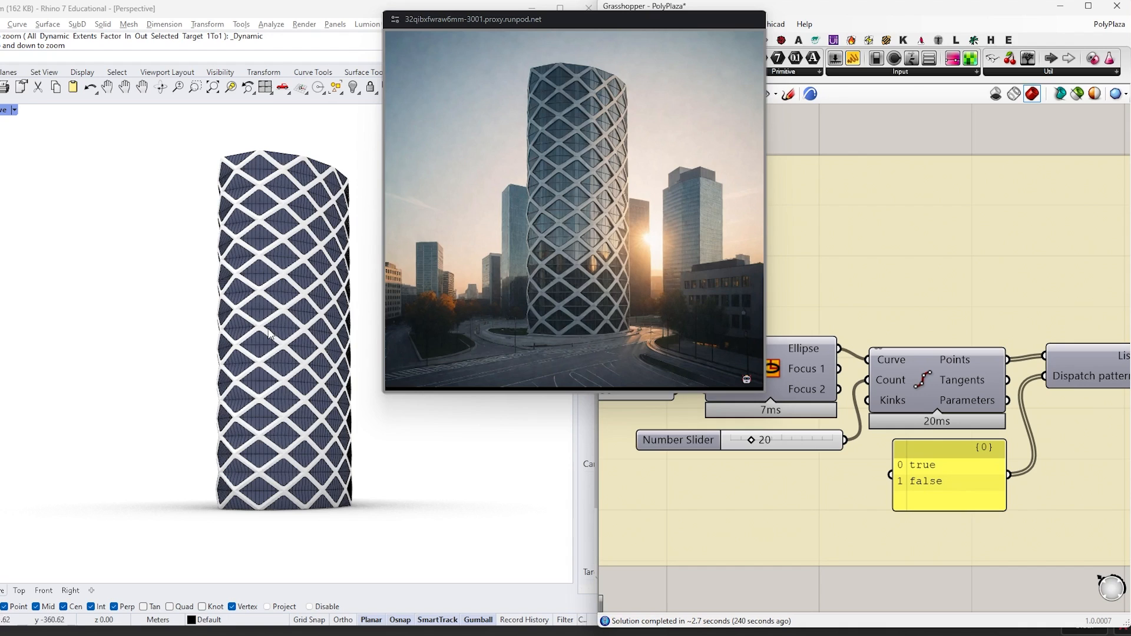
double_click(766, 445)
type("10")
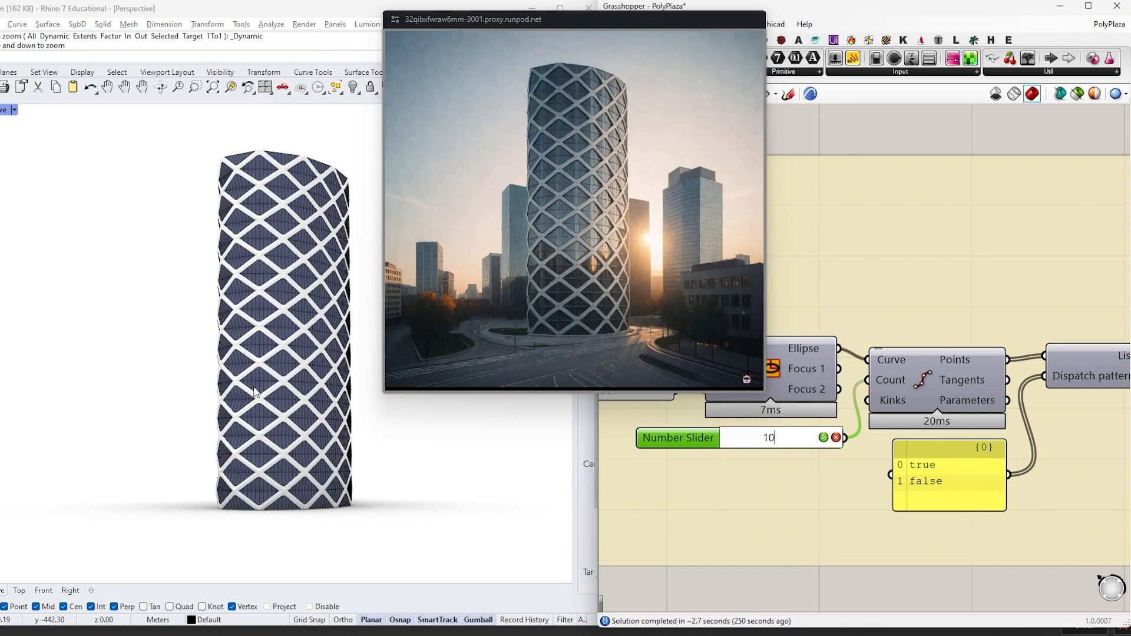
left_click(827, 566)
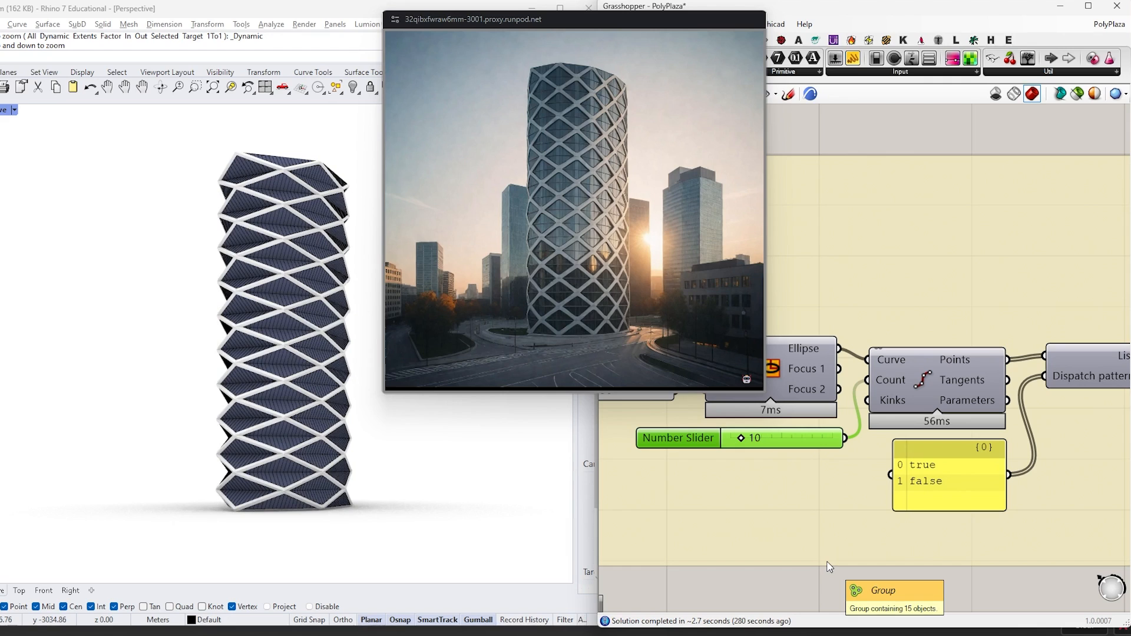
double_click(771, 438)
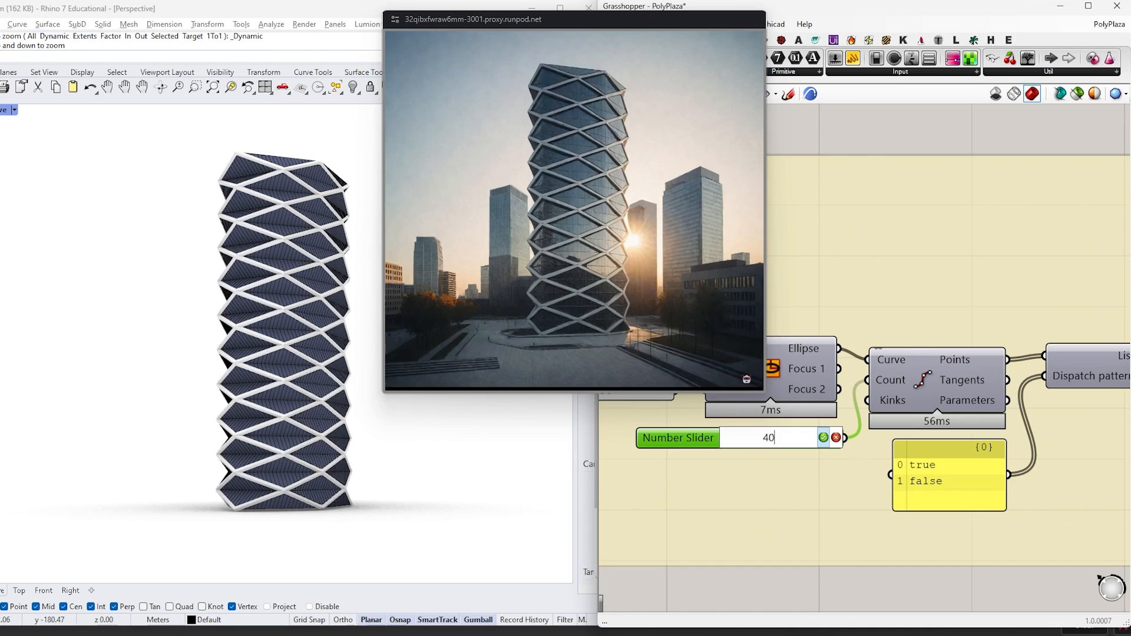
key("Return")
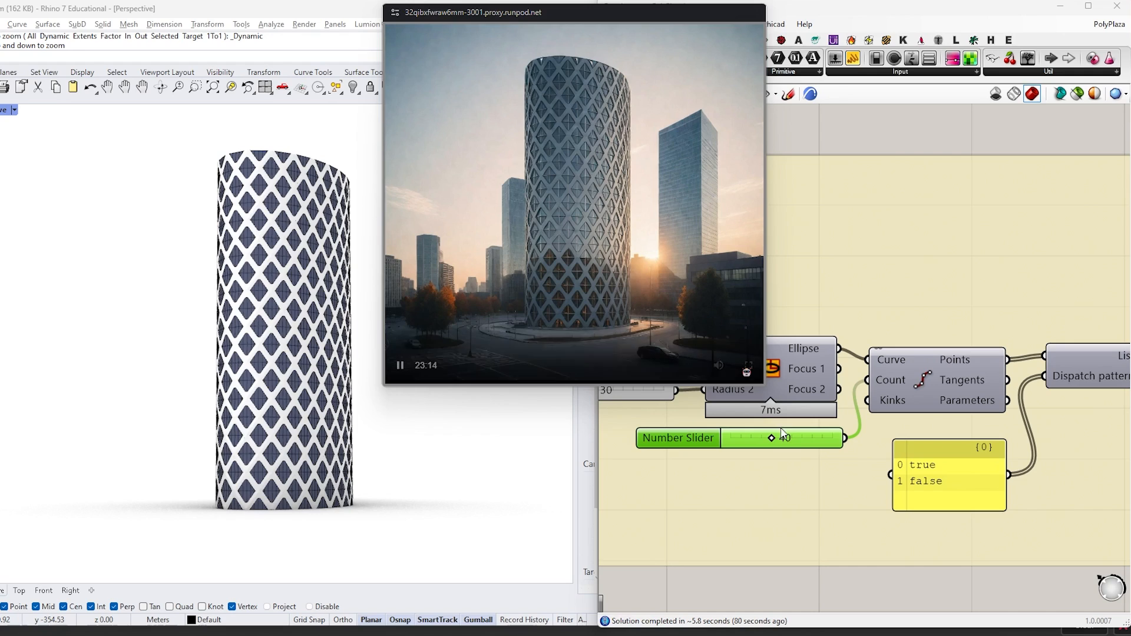
Reopen the Number Slider feeding the Count input in the BASE ELLIPSE group and enter a lower value.
double_click(806, 452)
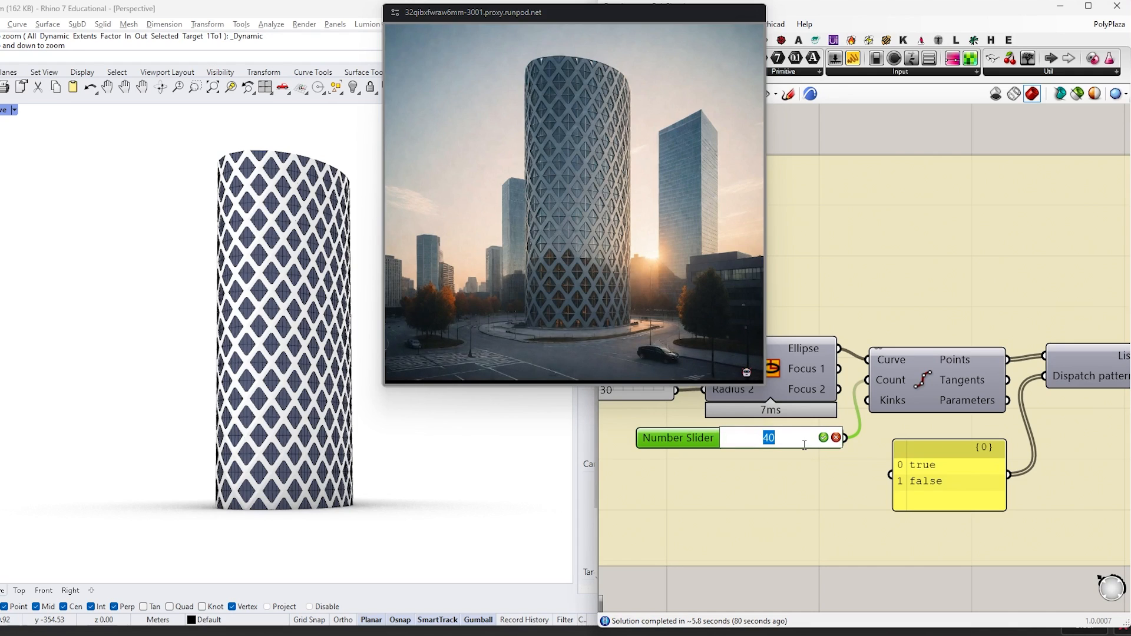
key("Return")
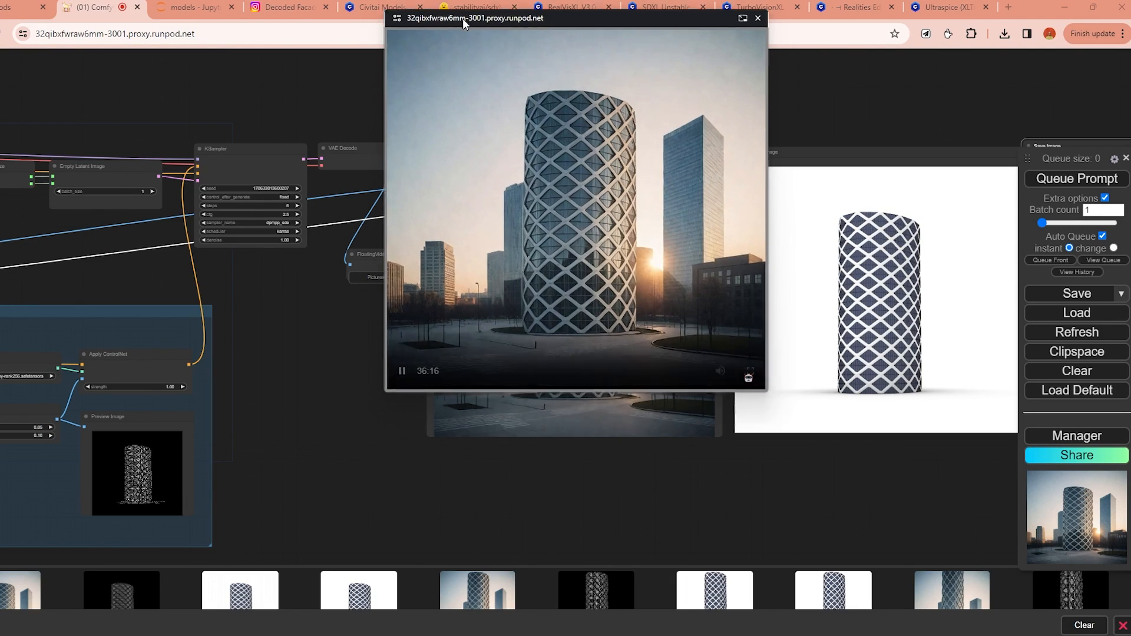
Switch to ComfyUI and move the floating preview window off the node graph.
left_click_drag(461, 13, 768, 123)
scroll(301, 413, "down", 3)
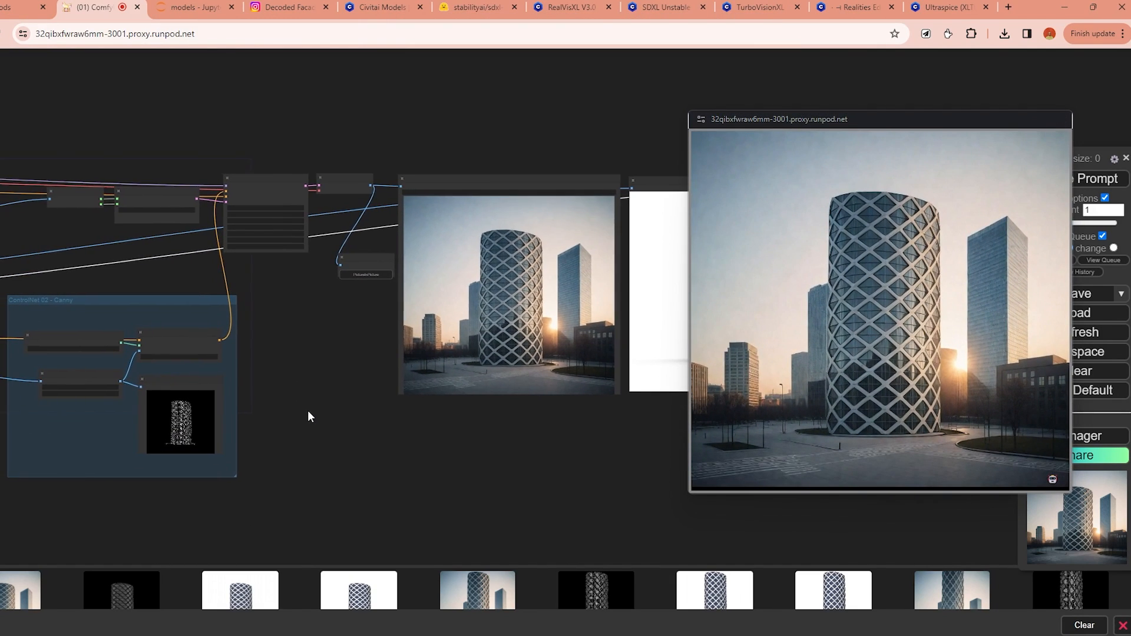
scroll(309, 411, "down", 2)
left_click_drag(310, 411, 30, 422)
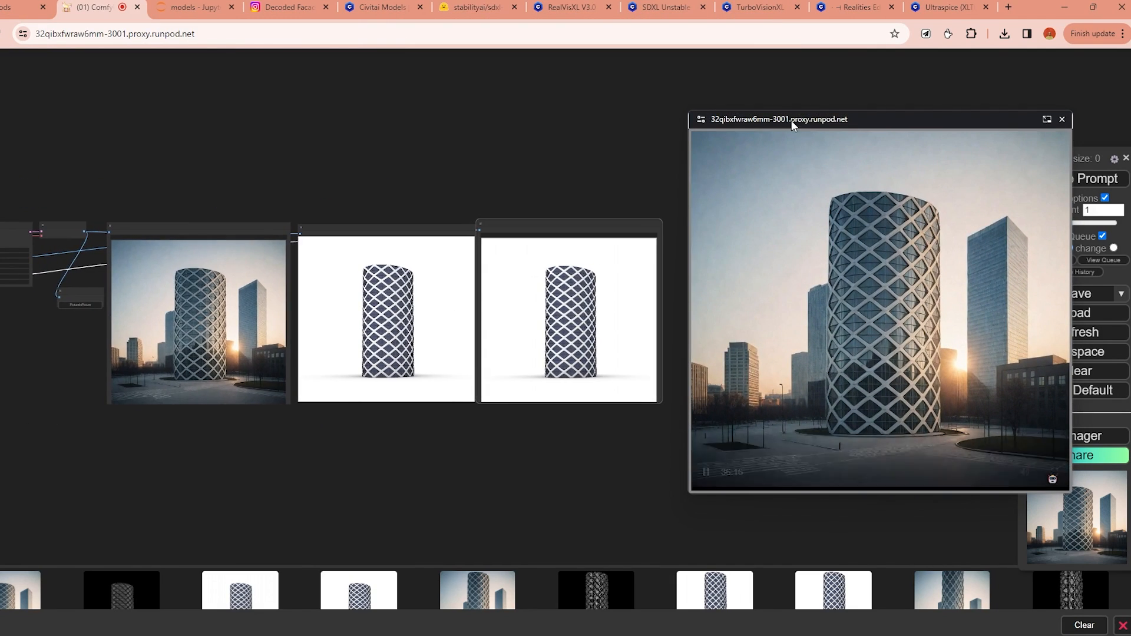
left_click_drag(791, 122, 0, 147)
Shift the Get Image Size, Empty Latent Image, KSampler and output nodes farther from the ControlNet 02 - Canny group.
left_click_drag(278, 151, 465, 147)
left_click_drag(763, 158, 211, 454)
left_click_drag(201, 220, 547, 216)
scroll(331, 187, "up", 3)
left_click_drag(144, 208, 171, 244)
left_click_drag(261, 224, 725, 226)
Search for "ipadapter" and add an Apply IPAdapter node in the free space below the Empty Latent Image node.
left_click_drag(638, 360, 521, 335)
scroll(520, 335, "up", 4)
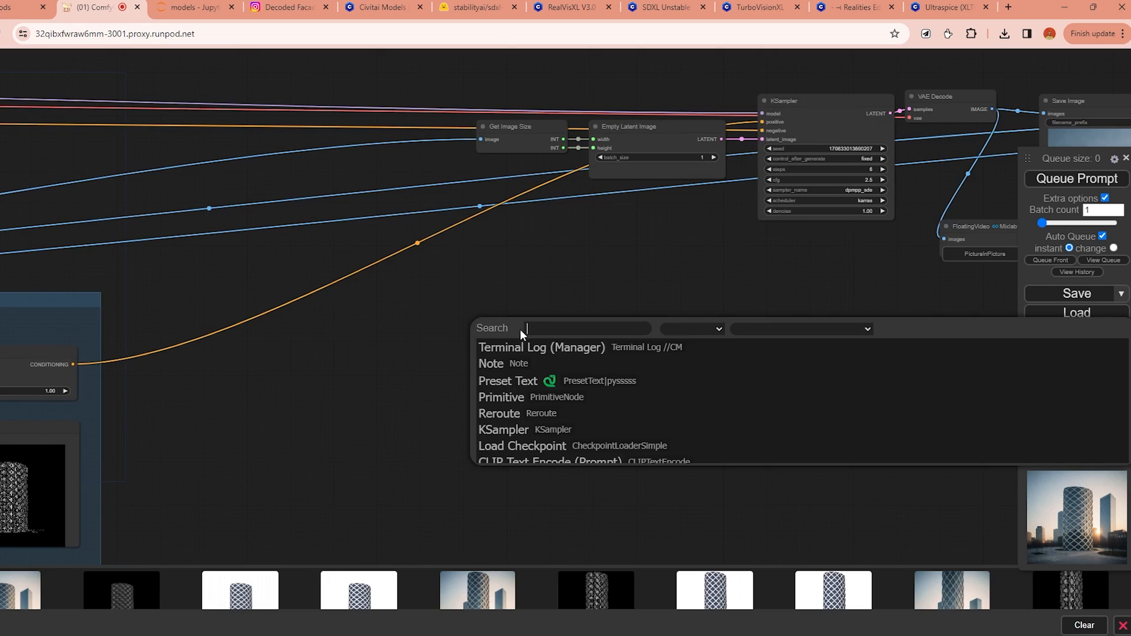
type("ipad")
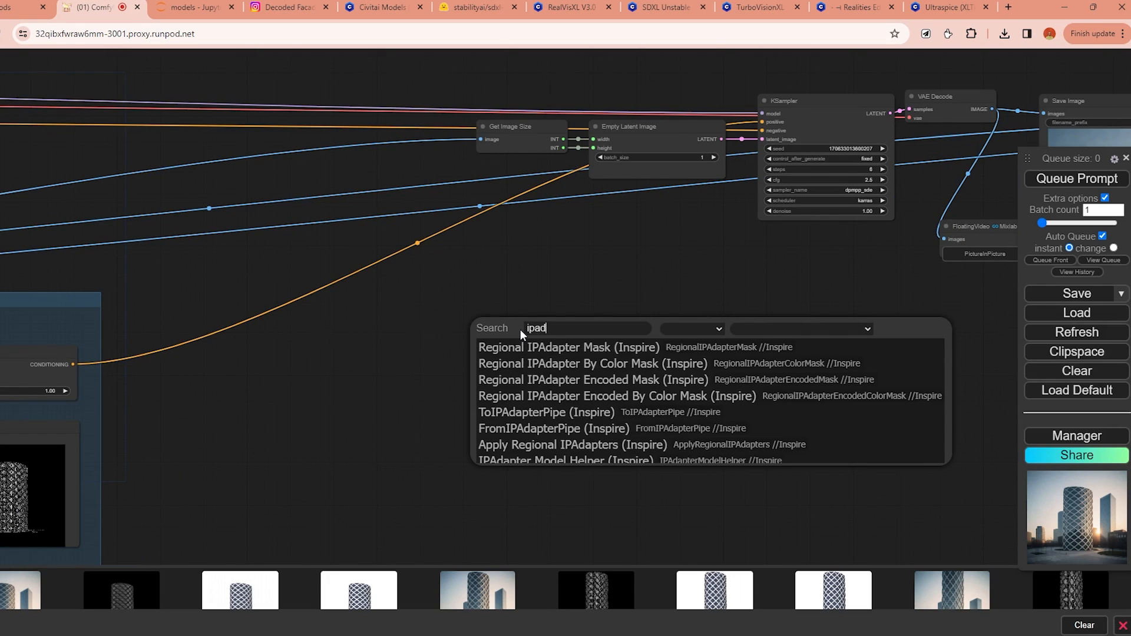
type("apter")
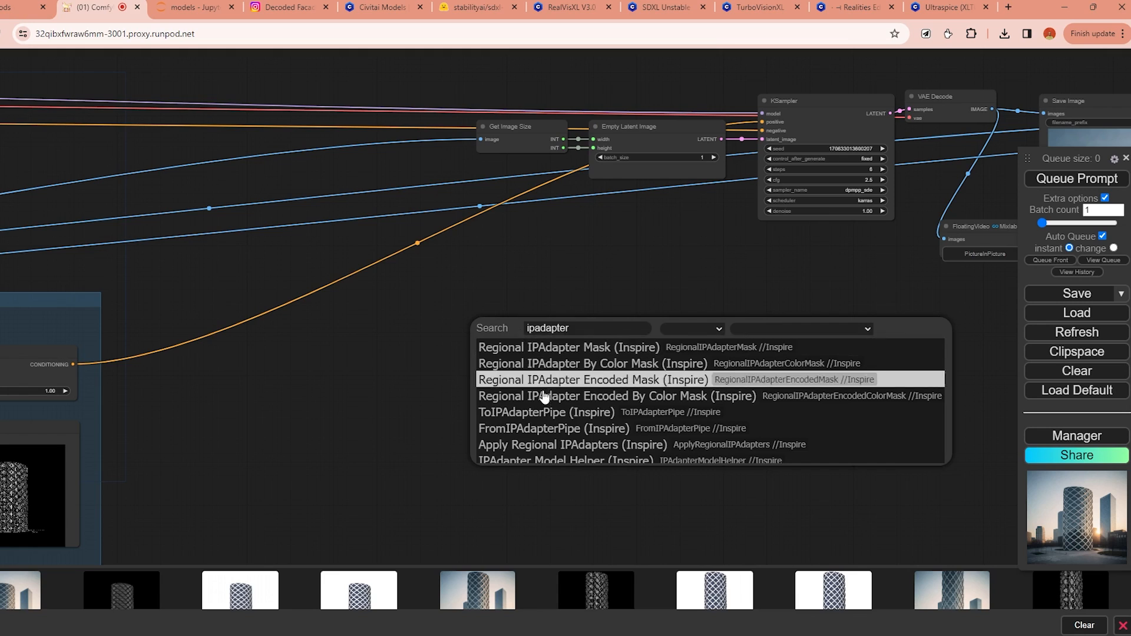
scroll(607, 422, "down", 1)
left_click(582, 434)
scroll(581, 318, "up", 1)
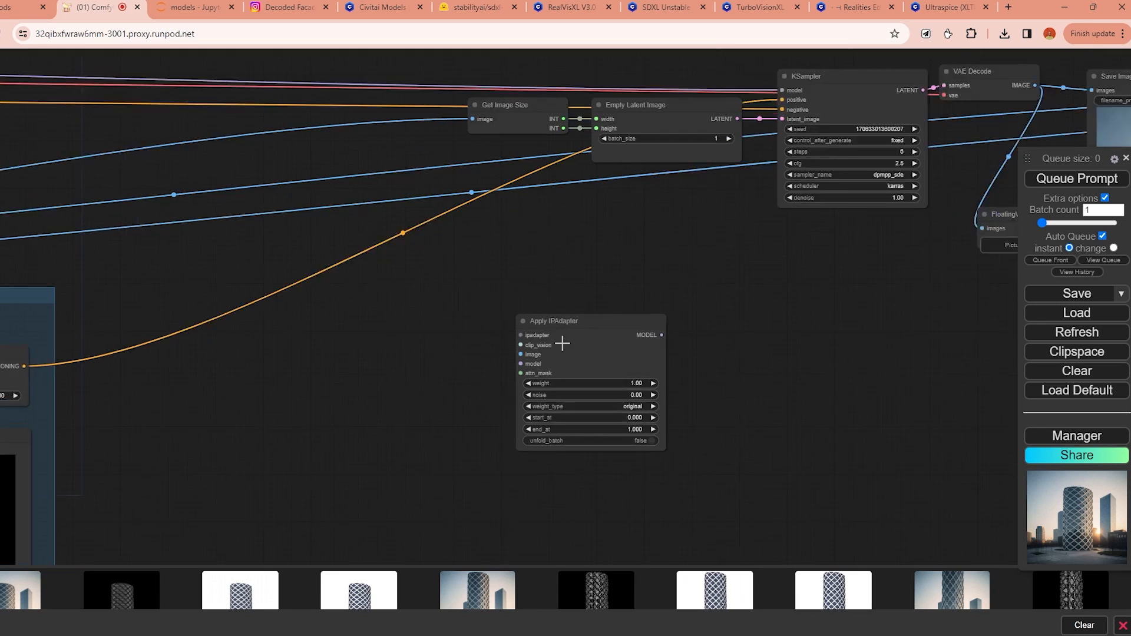
scroll(453, 326, "up", 2)
Add Load IPAdapter Model and Load CLIP Vision nodes, connected to the ipadapter and clip_vision inputs of Apply IPAdapter.
left_click_drag(528, 316, 487, 305)
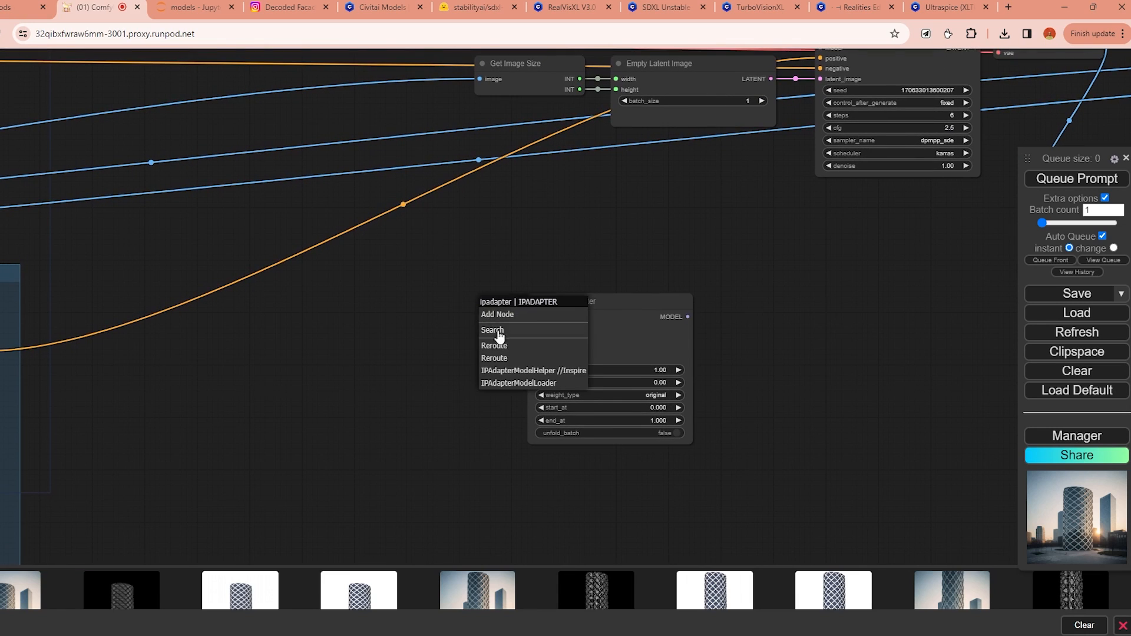
left_click(526, 378)
left_click_drag(560, 323, 397, 308)
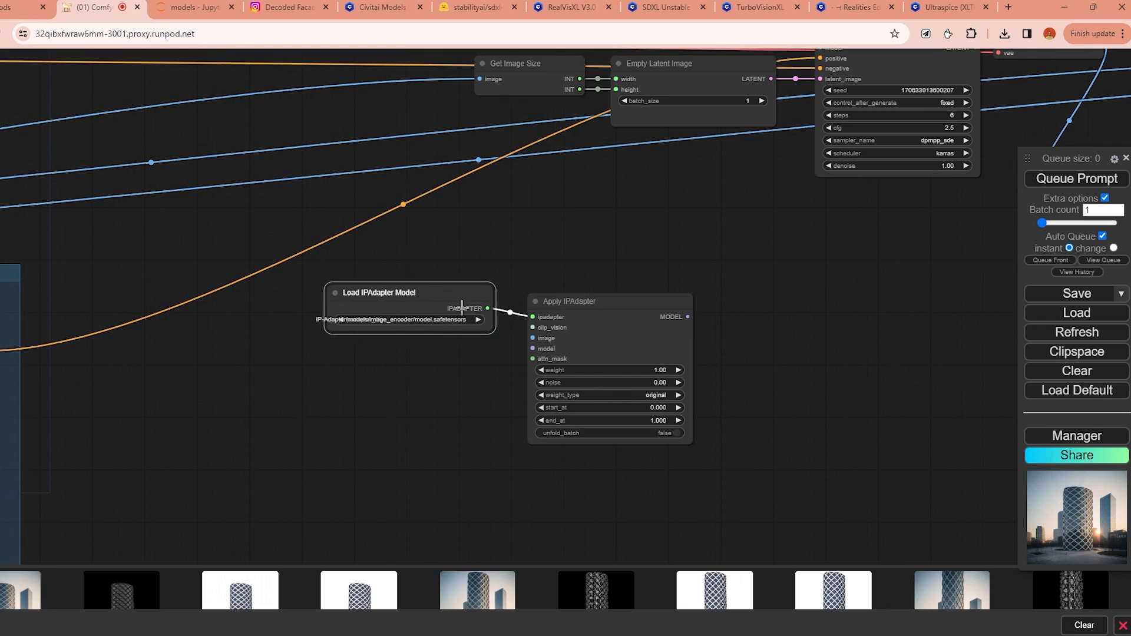
left_click_drag(536, 326, 385, 357)
left_click(501, 401)
left_click_drag(457, 346, 451, 349)
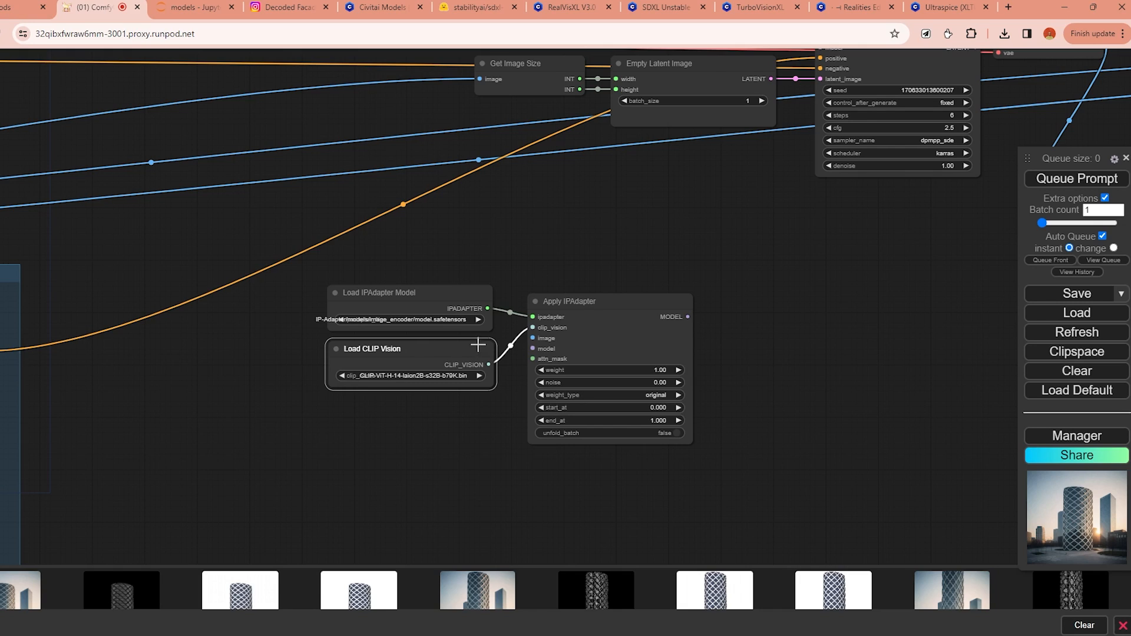
Widen the Load IPAdapter Model node and choose the model IP-Adapter/sdxl_models/ip-adapter-plus_sdxl_vit-h.safetensors.
left_click_drag(488, 328, 498, 329)
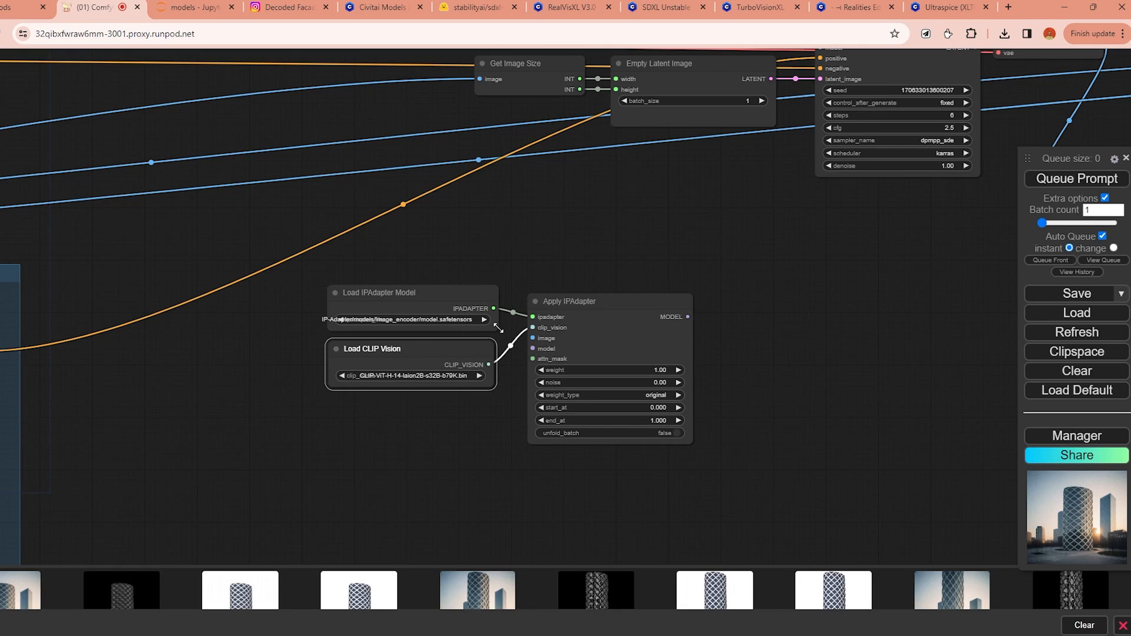
left_click(401, 318)
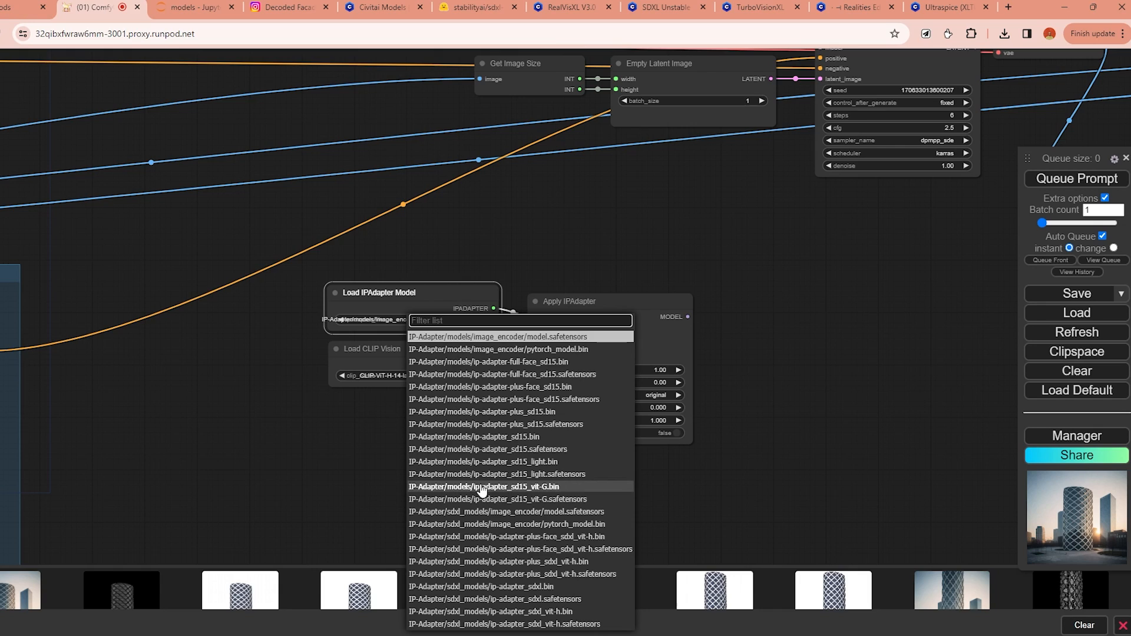
scroll(586, 566, "down", 2)
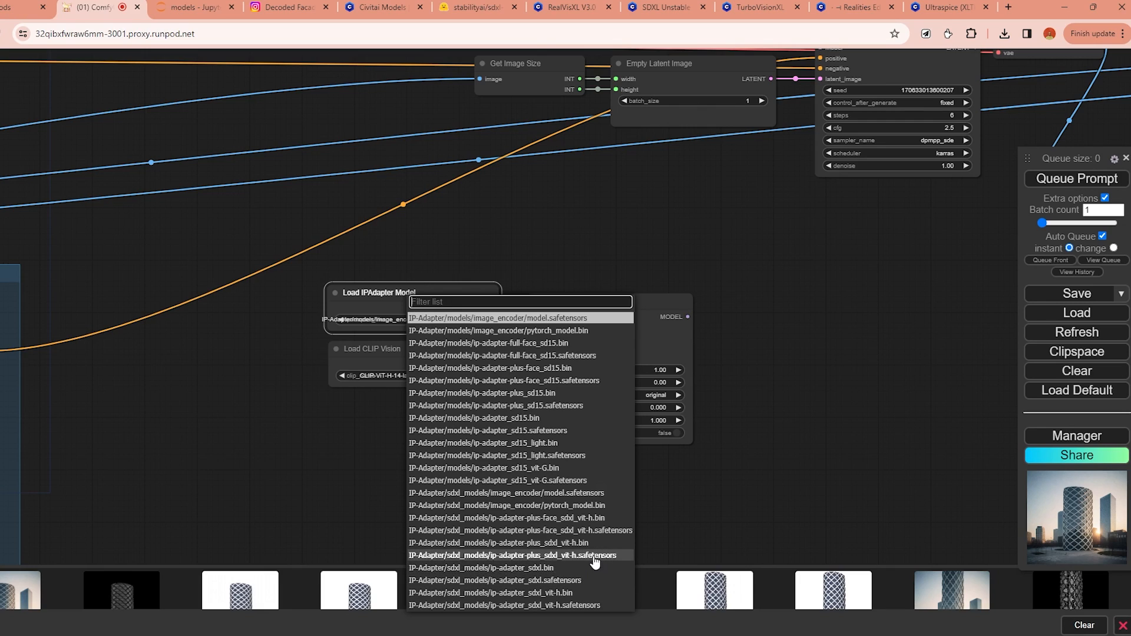
left_click(551, 556)
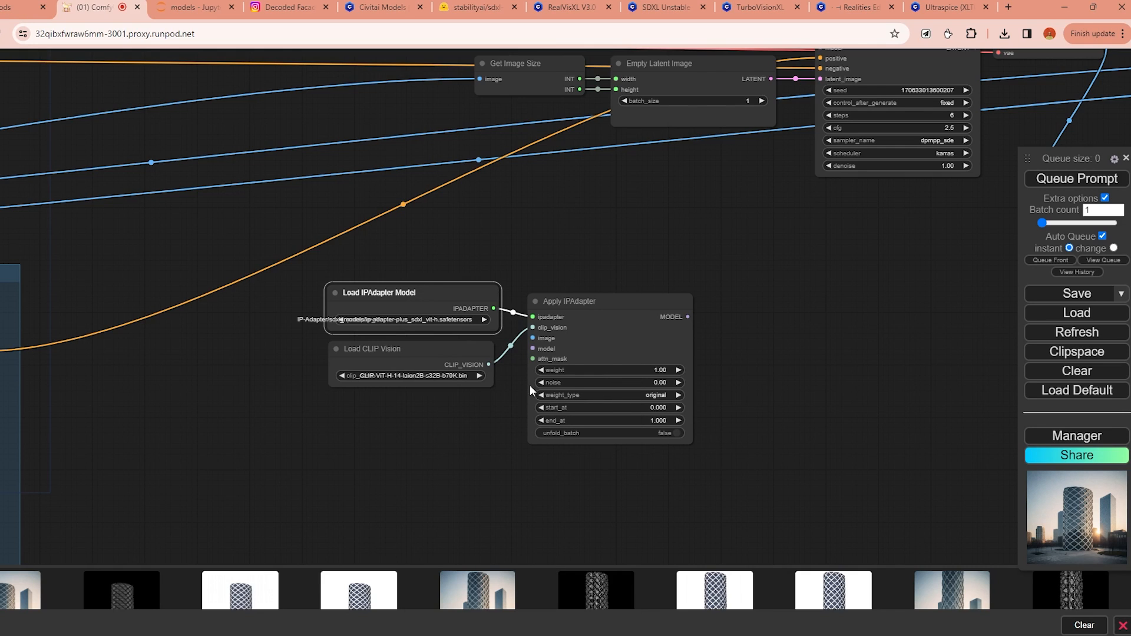
Add a Load Image node connected to Apply IPAdapter's image input, and shift the IPAdapter nodes slightly together.
left_click_drag(525, 343, 439, 385)
left_click(561, 475)
scroll(659, 444, "down", 5)
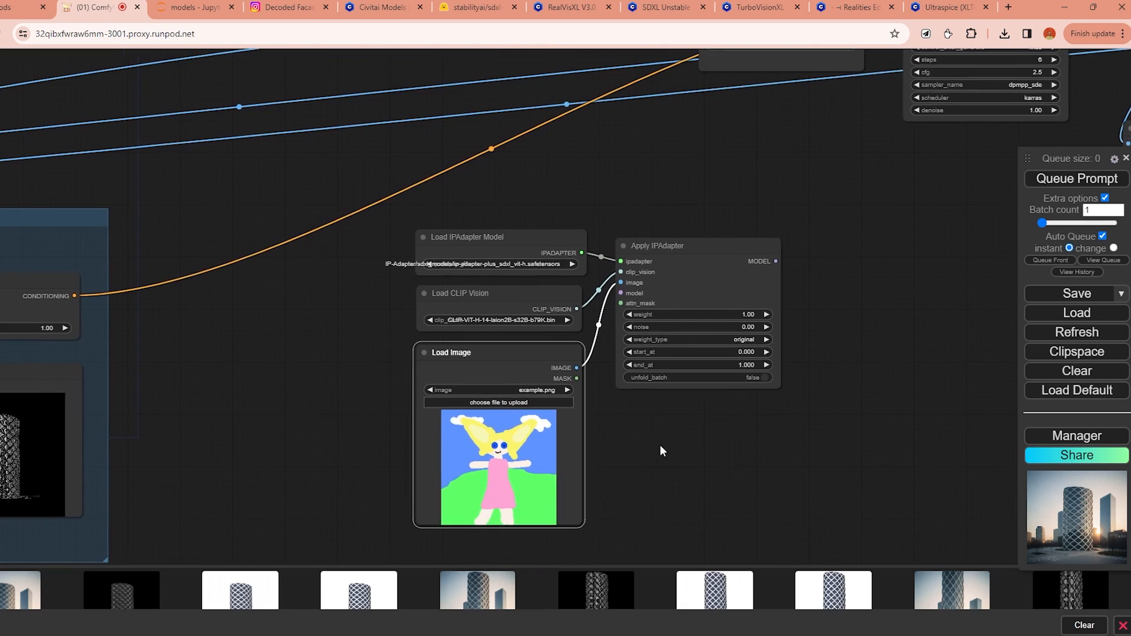
left_click(609, 269)
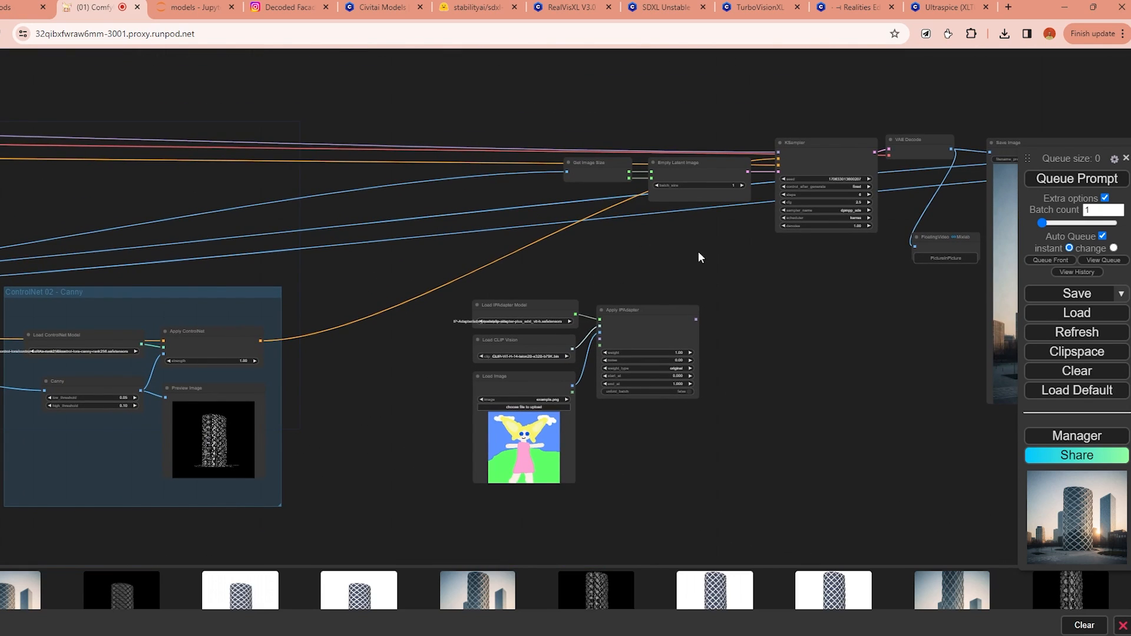
left_click_drag(691, 289, 513, 388)
left_click_drag(658, 247, 687, 273)
left_click(669, 224)
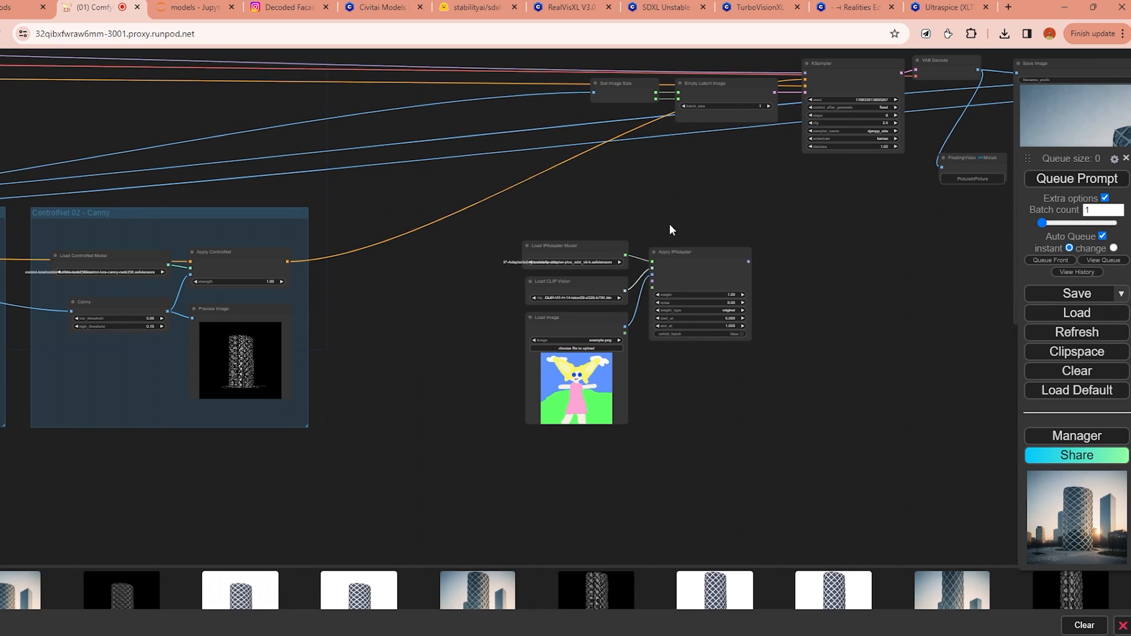
Connect the Load Checkpoint node's MODEL output to the model input of Apply IPAdapter.
scroll(669, 224, "up", 5)
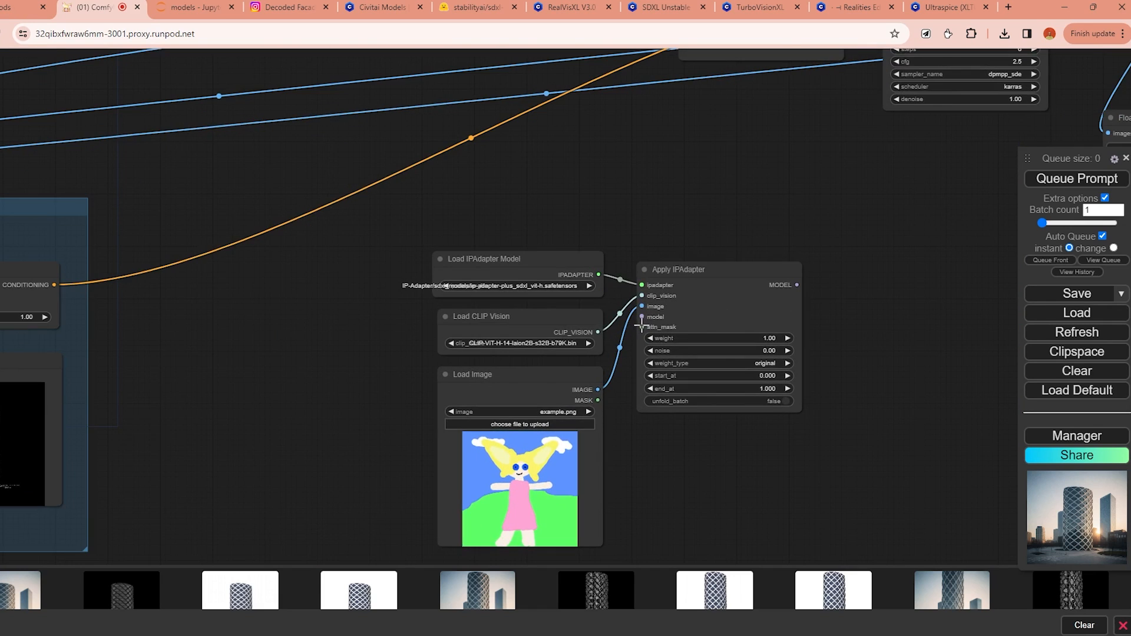
scroll(660, 317, "down", 6)
left_click_drag(466, 249, 676, 334)
left_click_drag(281, 280, 659, 290)
scroll(116, 195, "up", 7)
scroll(82, 219, "up", 4)
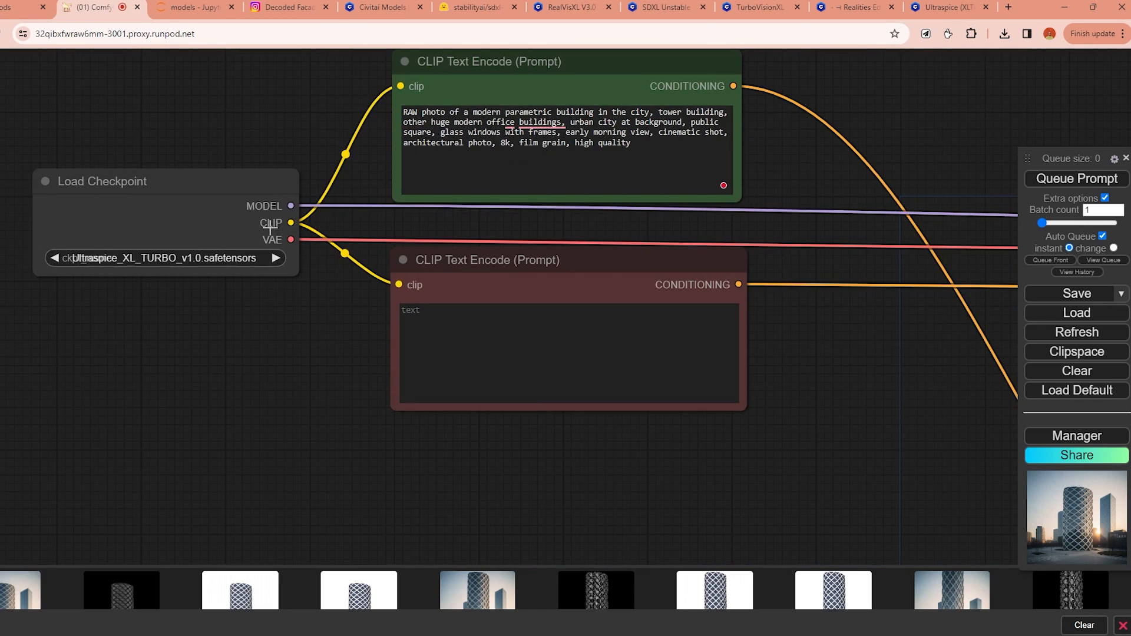
scroll(269, 229, "down", 8)
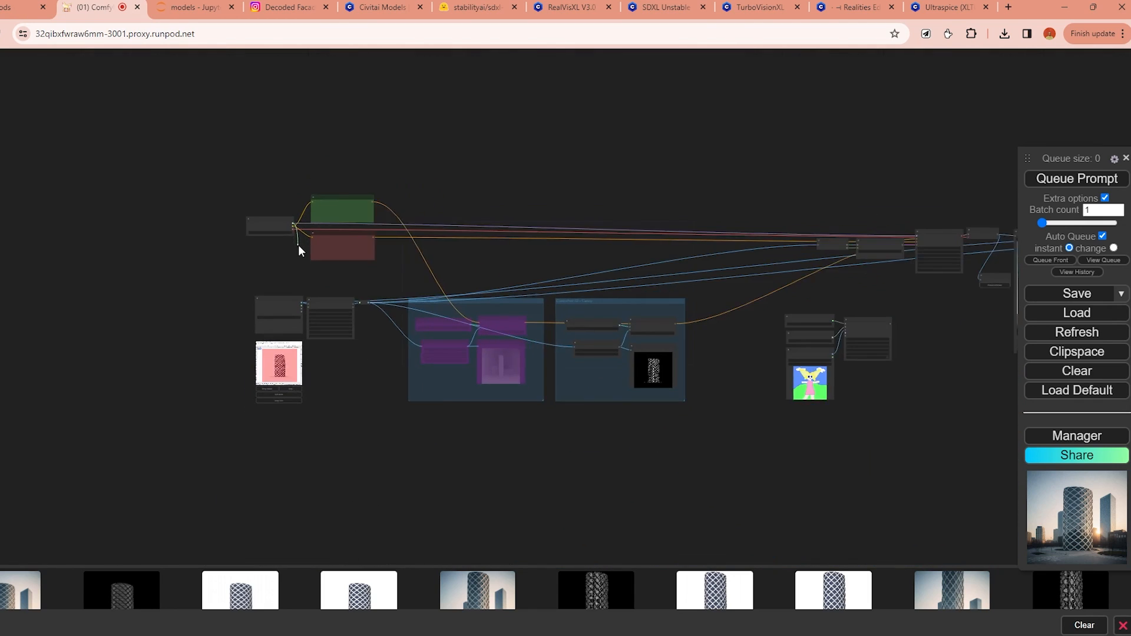
scroll(861, 227, "up", 5)
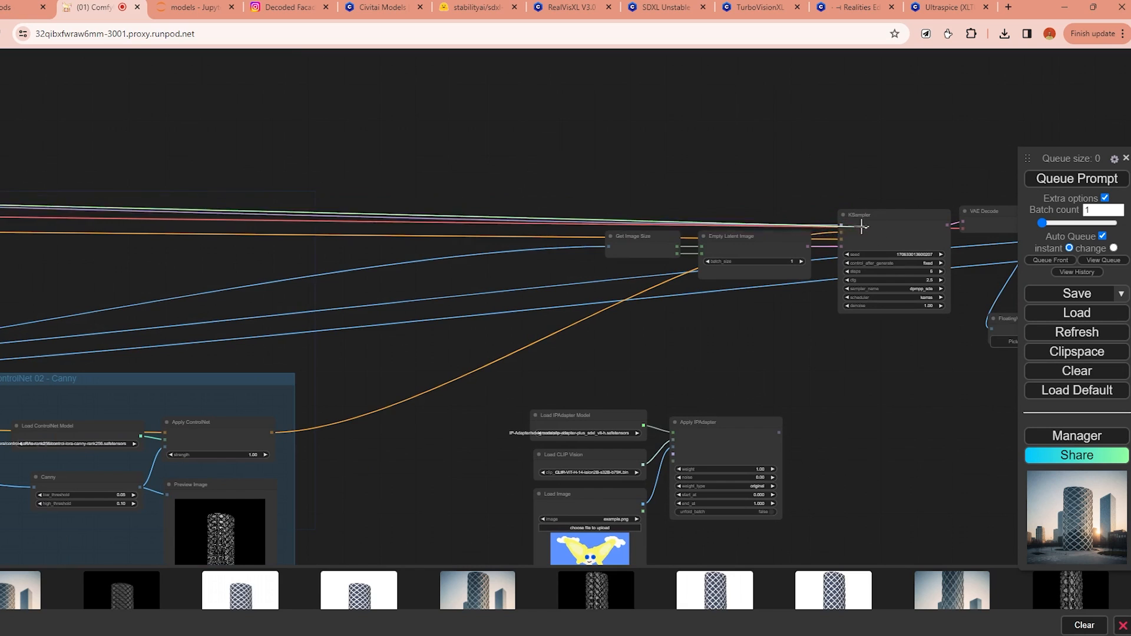
left_click_drag(861, 227, 591, 412)
Connect Apply IPAdapter's MODEL output to the KSampler's model input.
scroll(770, 505, "up", 6)
left_click_drag(776, 272, 645, 356)
left_click_drag(646, 457, 758, 89)
scroll(557, 226, "down", 4)
left_click_drag(557, 288, 651, 217)
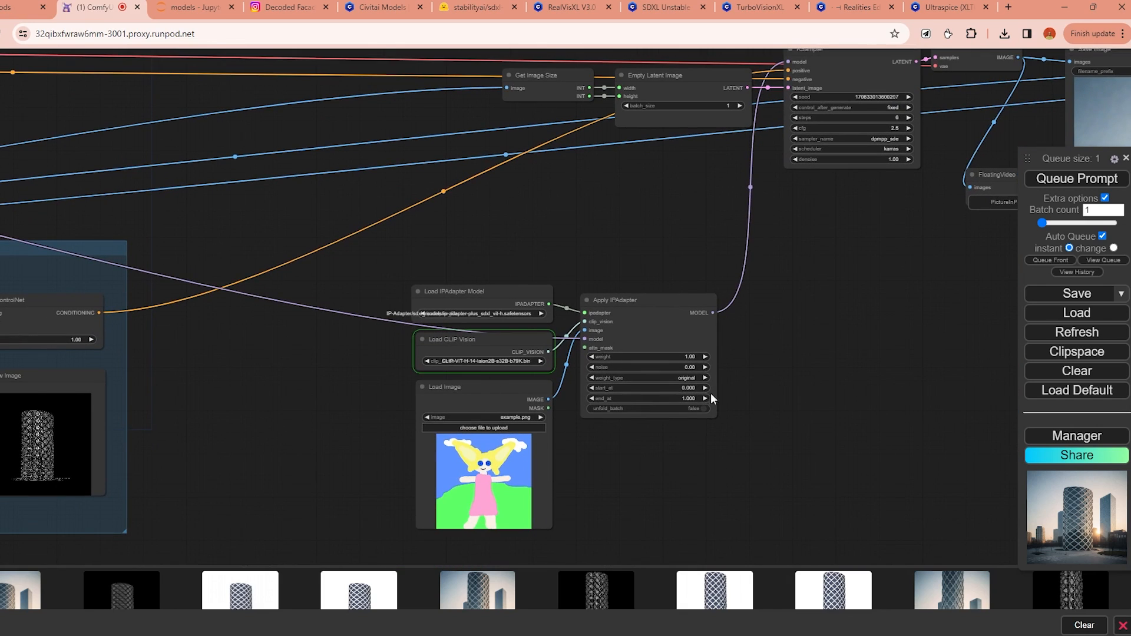
Browse the generated images in the feed and save the sunset tower render as Real-Time Render_00115_.png.
left_click_drag(766, 421, 690, 389)
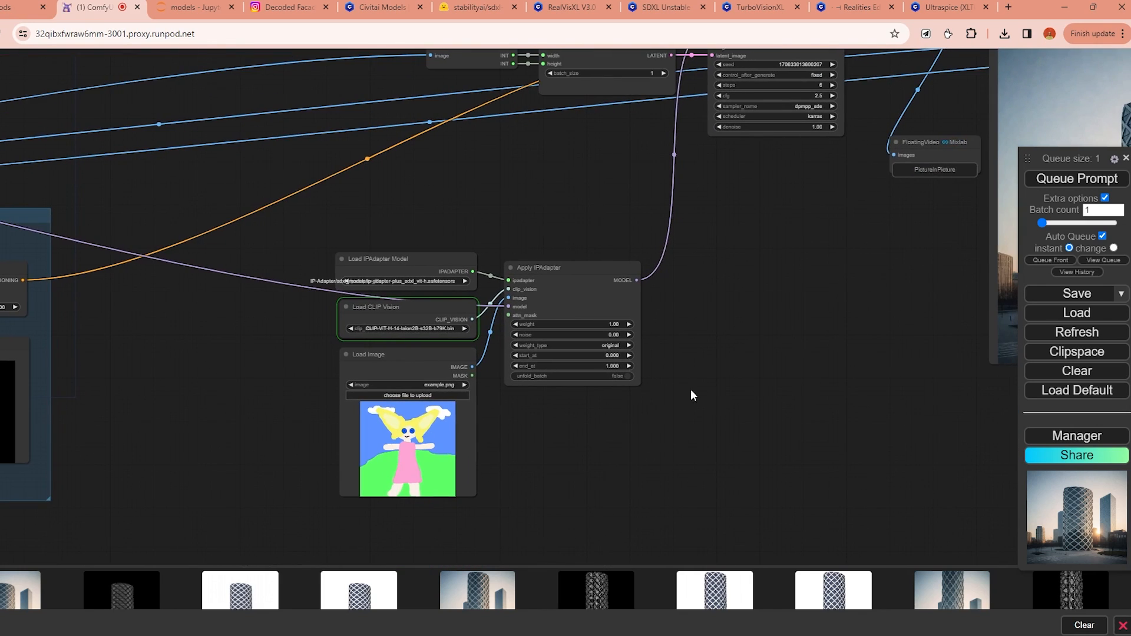
scroll(416, 430, "up", 5)
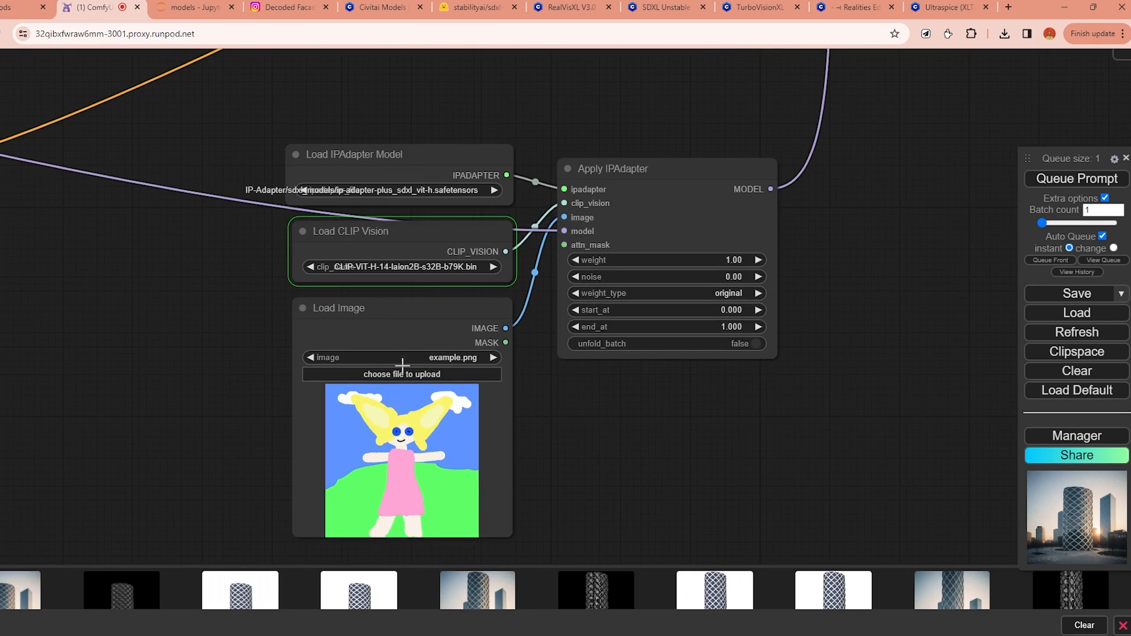
left_click(490, 610)
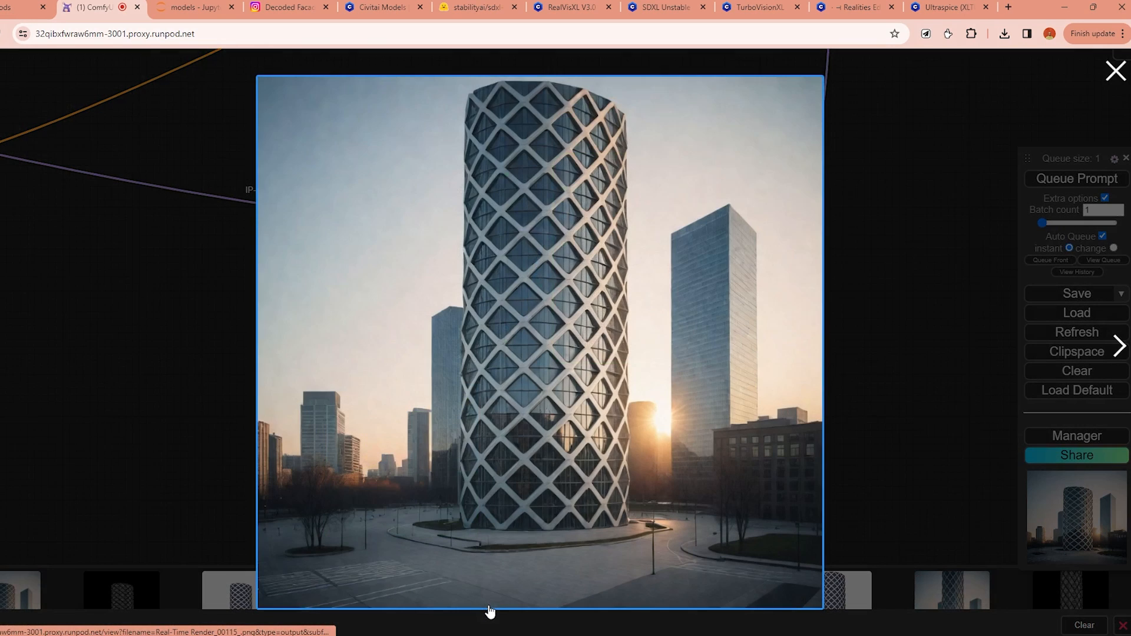
key("Right")
key("Right")
key("Right")
key("Right")
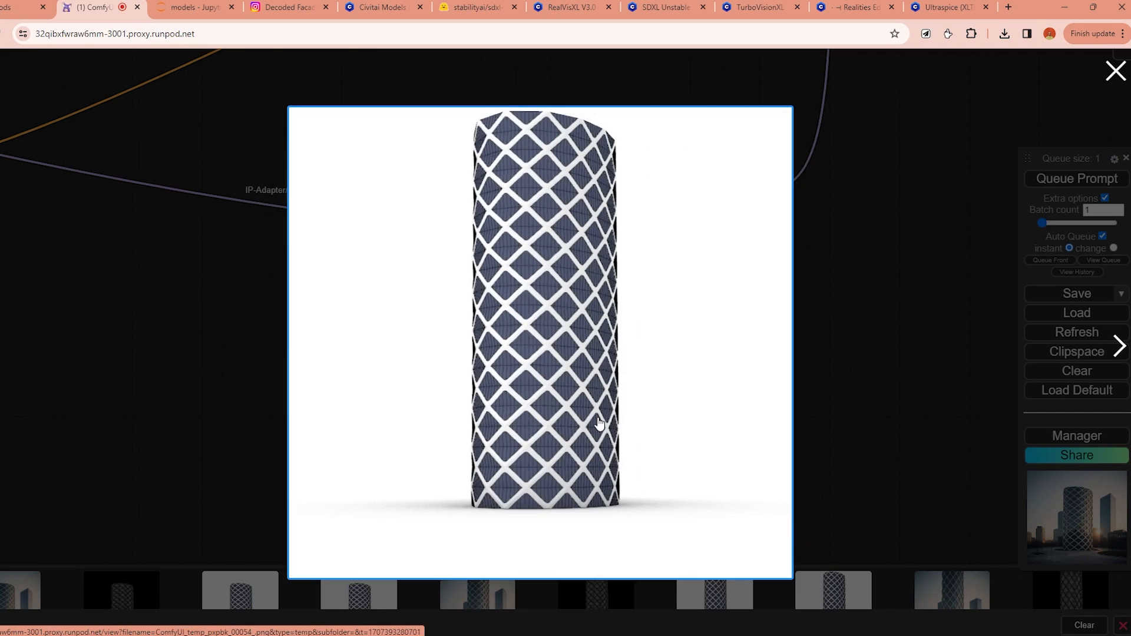
key("Left")
key("Right")
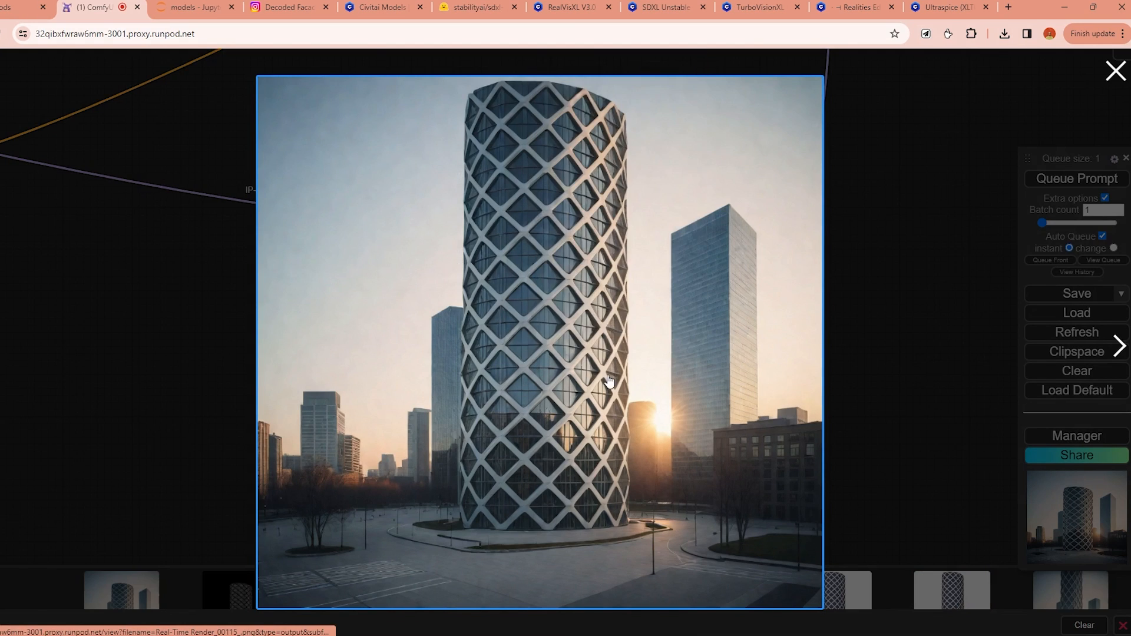
right_click(608, 369)
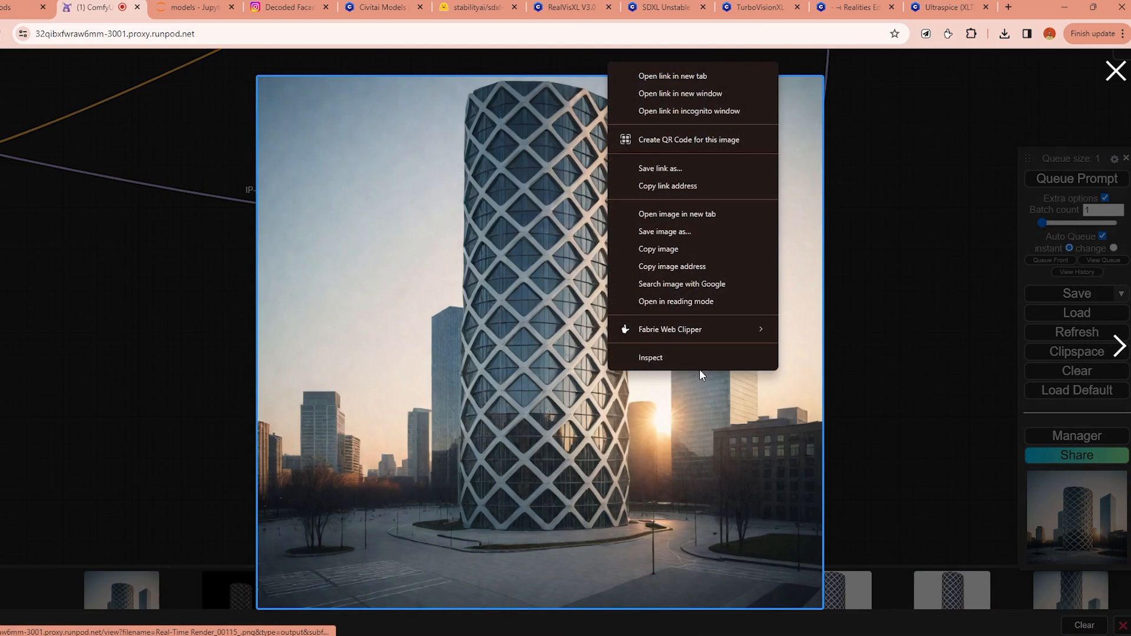
left_click(701, 231)
key("Return")
key("Escape")
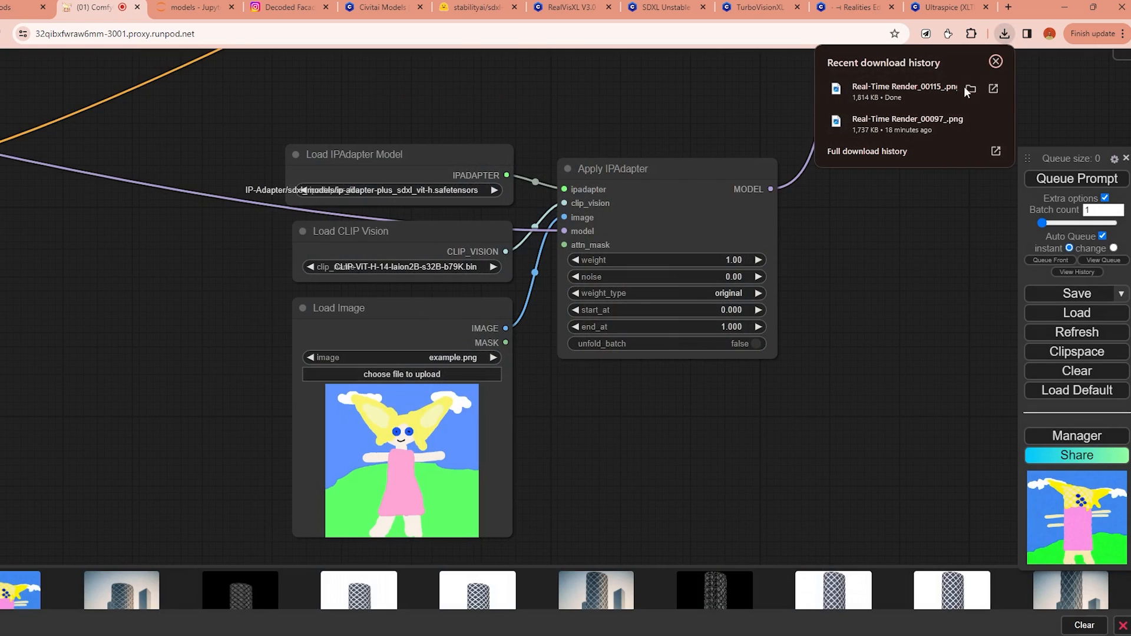
Load the downloaded Real-Time Render_00115_.png into the Load Image node and enlarge that node.
left_click_drag(892, 87, 438, 437)
left_click_drag(612, 467, 620, 436)
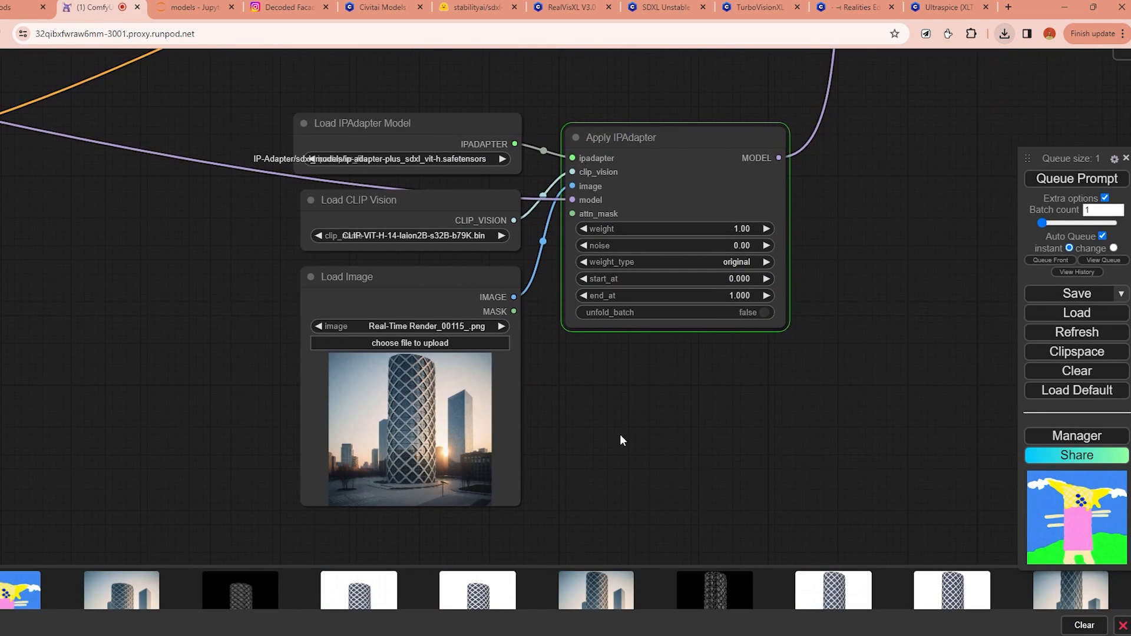
left_click_drag(830, 379, 827, 352)
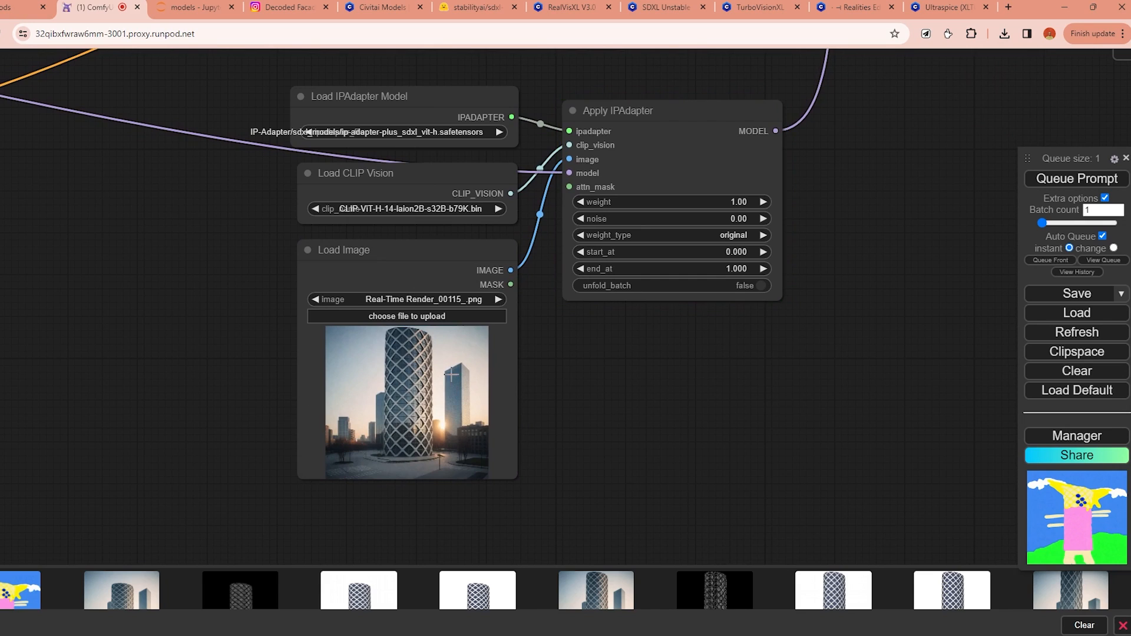
left_click_drag(547, 372, 550, 387)
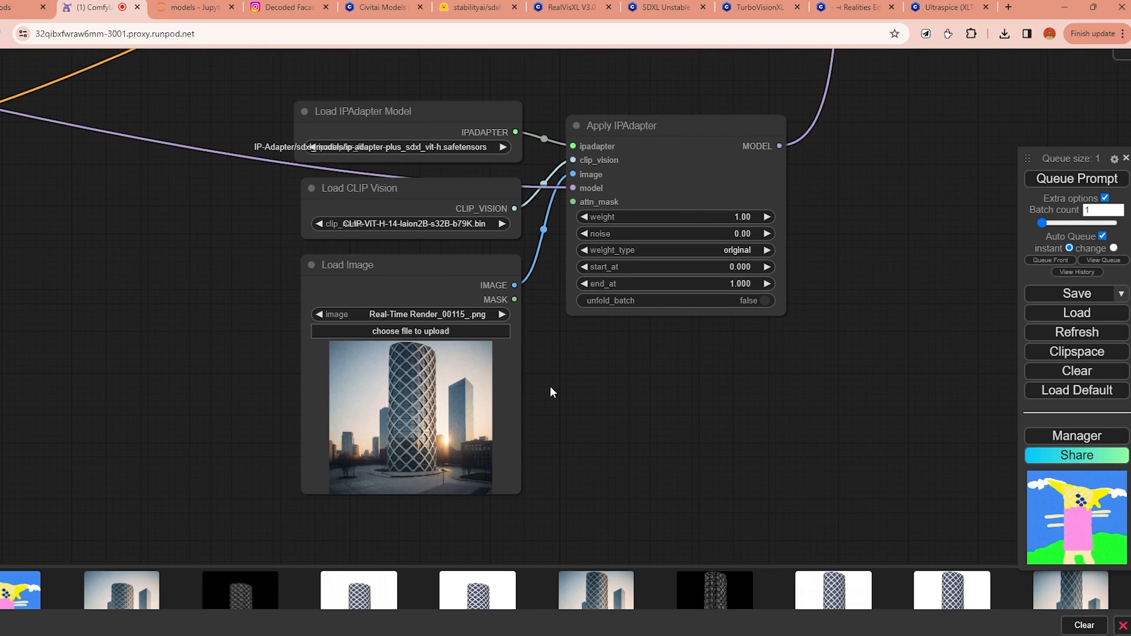
mouse_move(542, 484)
left_mouse_down()
mouse_move(556, 417)
mouse_move(546, 494)
left_mouse_up()
left_click_drag(516, 437, 513, 436)
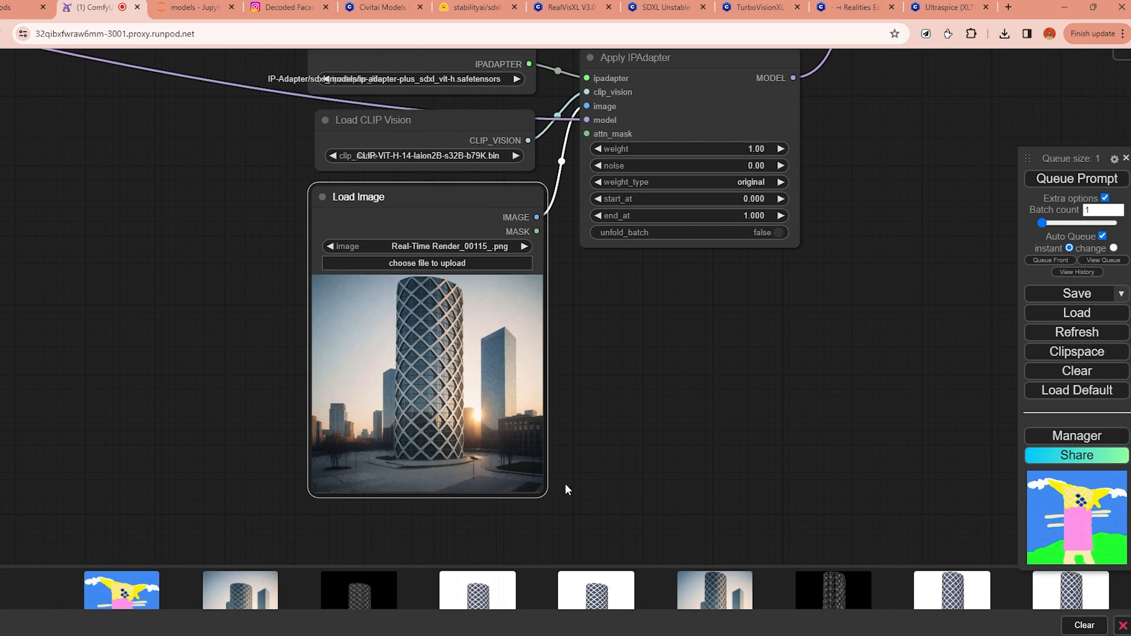
scroll(751, 342, "down", 5)
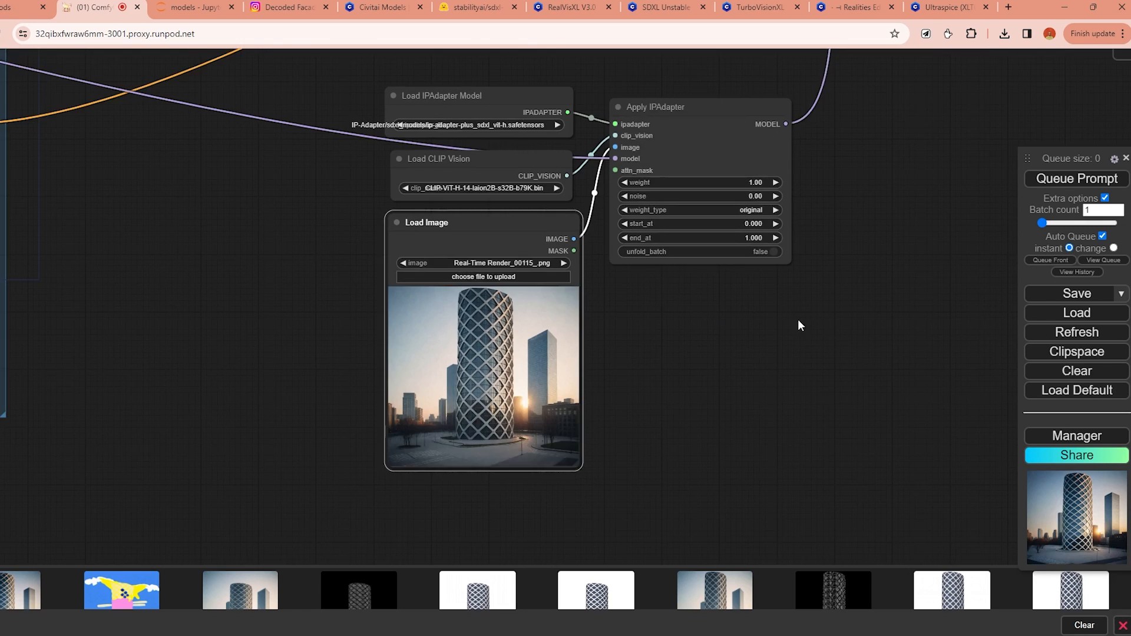
Set the Apply IPAdapter node's weight to 0.60.
scroll(447, 426, "down", 1)
left_click_drag(765, 375, 337, 405)
scroll(434, 383, "down", 1)
left_click_drag(434, 383, 593, 194)
left_click_drag(434, 283, 451, 367)
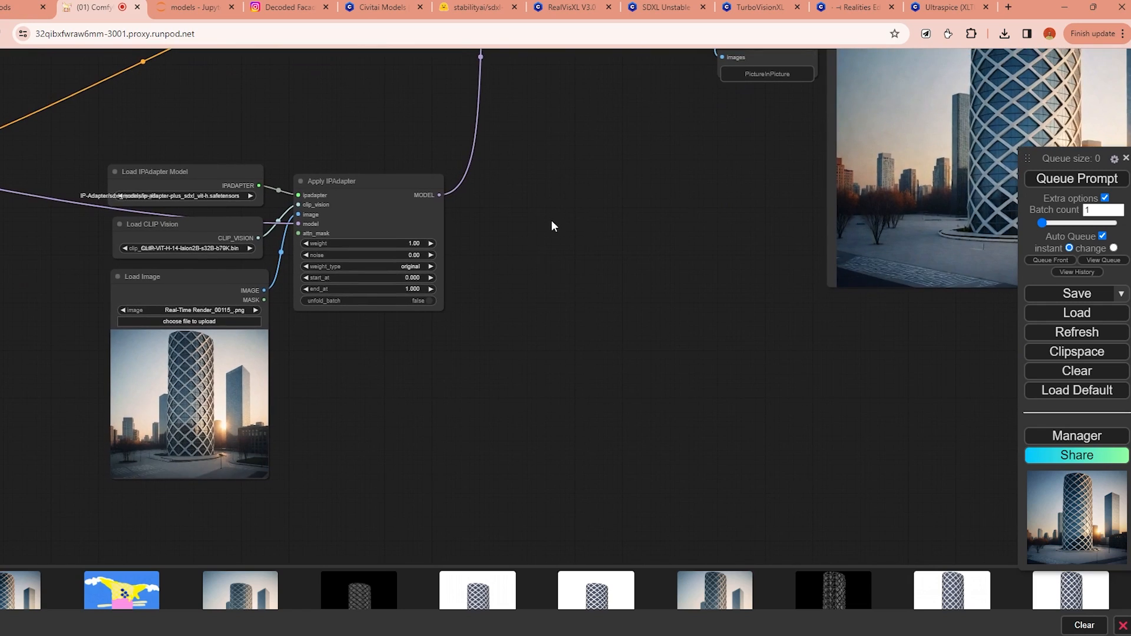
left_click_drag(550, 225, 418, 375)
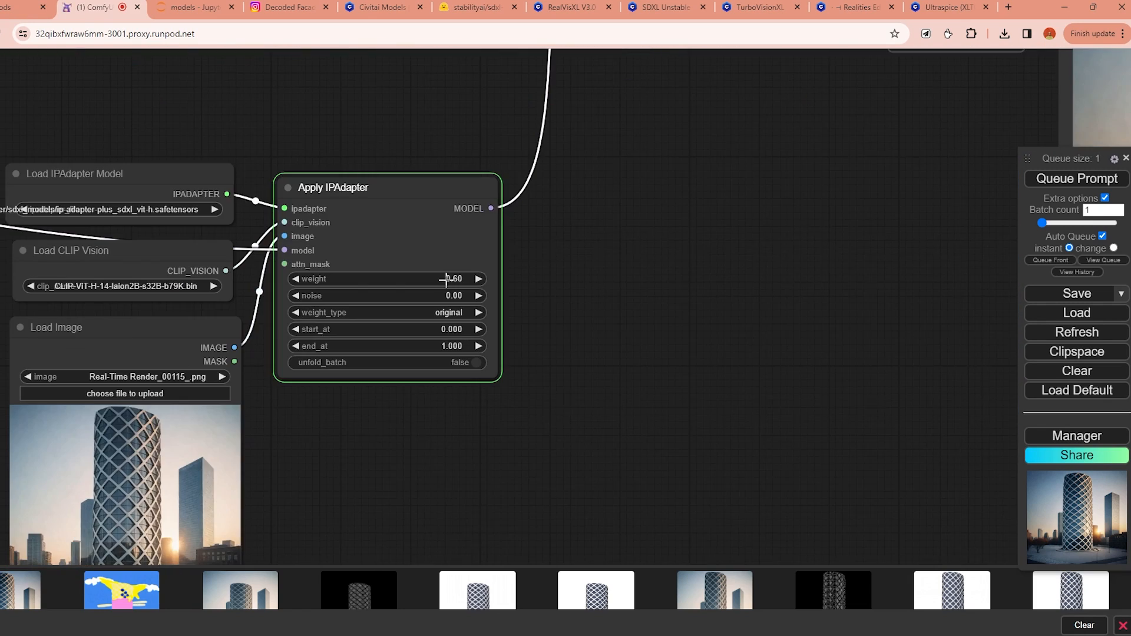
left_click_drag(635, 280, 709, 263)
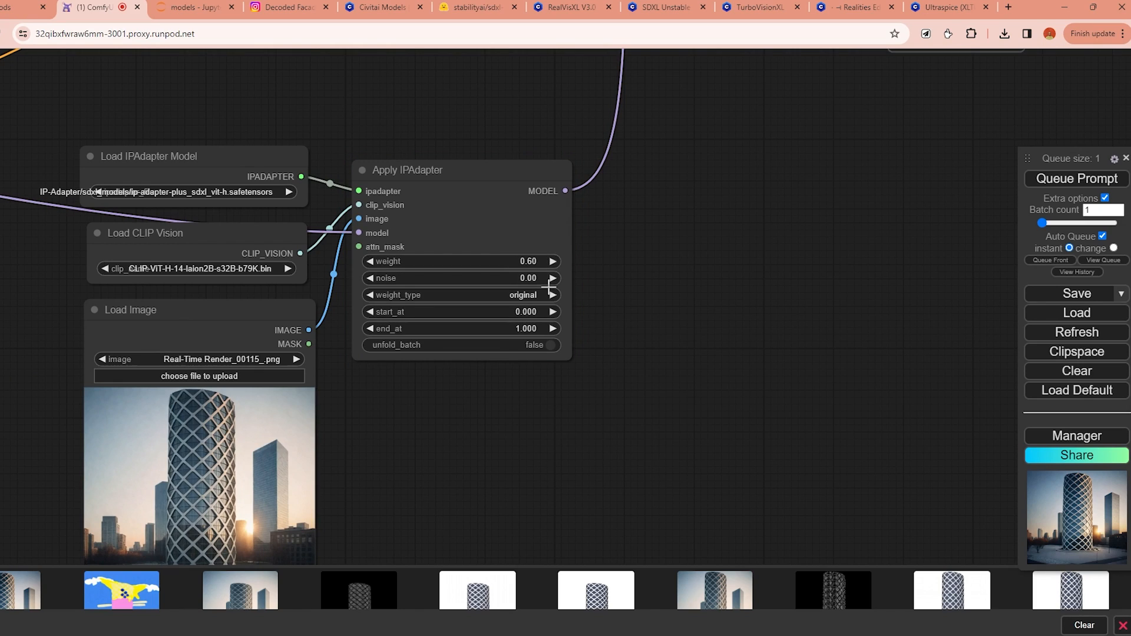
left_click_drag(673, 316, 653, 323)
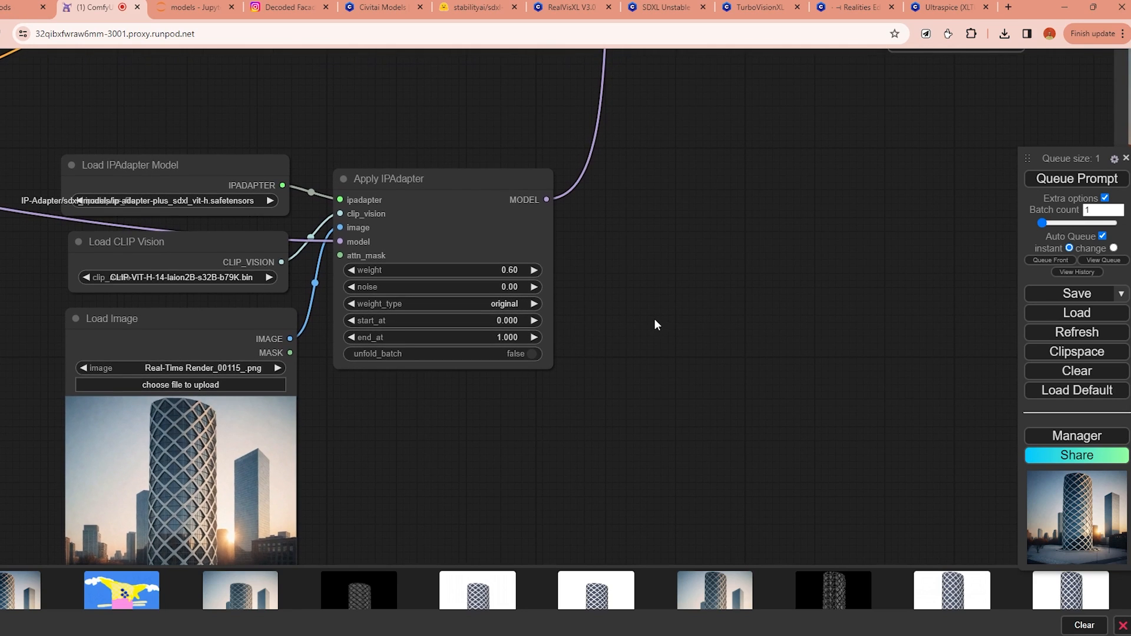
Switch to Rhino and Grasshopper and place the floating render preview over the Grasshopper canvas.
left_click_drag(784, 450, 679, 416)
scroll(722, 401, "down", 3)
left_click_drag(732, 341, 485, 437)
key("alt+Tab")
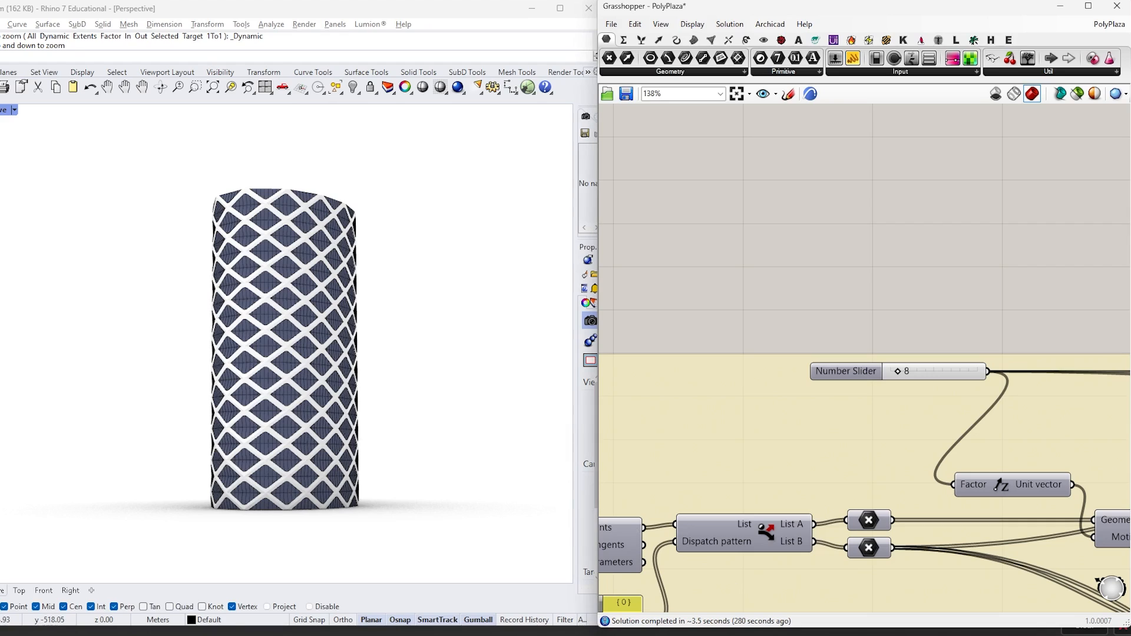
left_click_drag(605, 55, 859, 44)
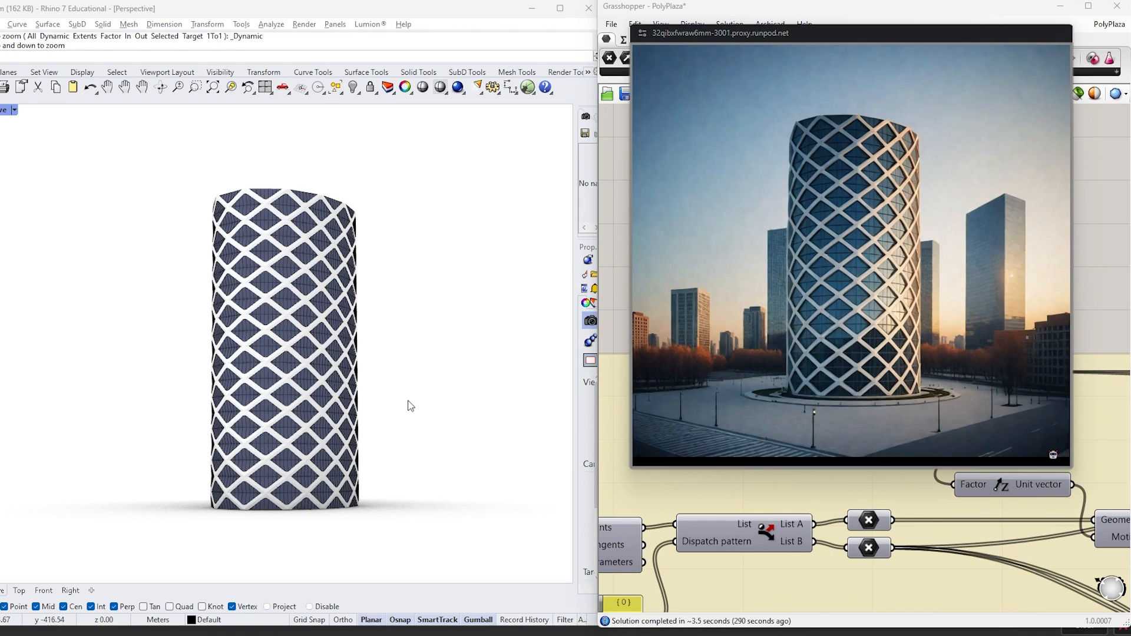
Orbit and zoom the lattice tower in Rhino's Perspective view to examine how the IPAdapter-guided live render follows different viewpoints.
left_click_drag(411, 406, 330, 400)
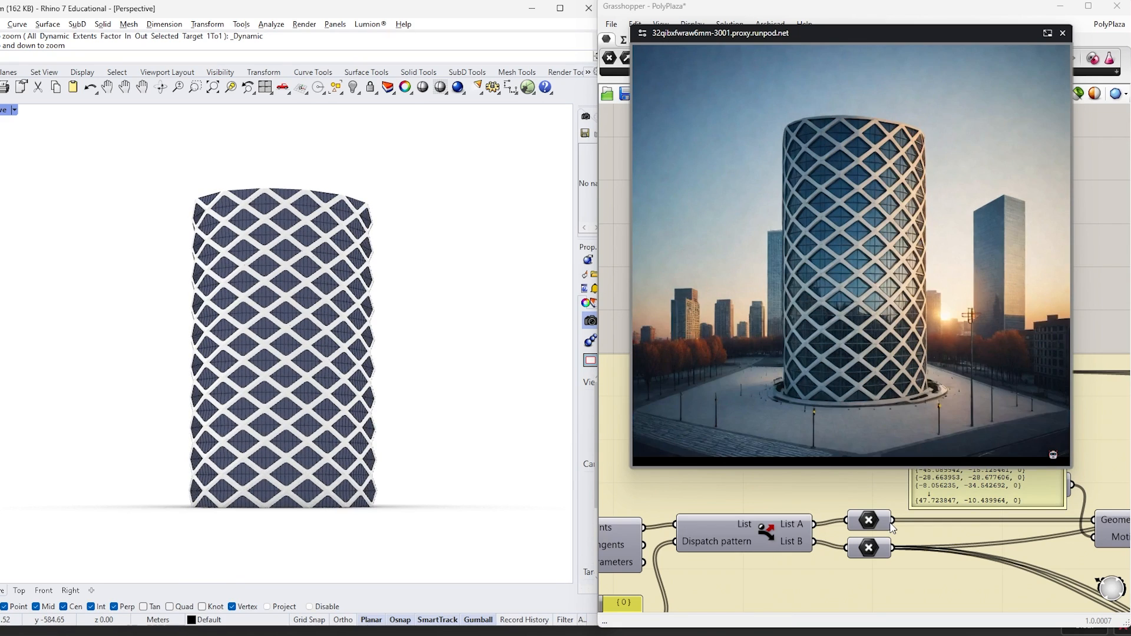
left_click_drag(462, 530, 327, 443)
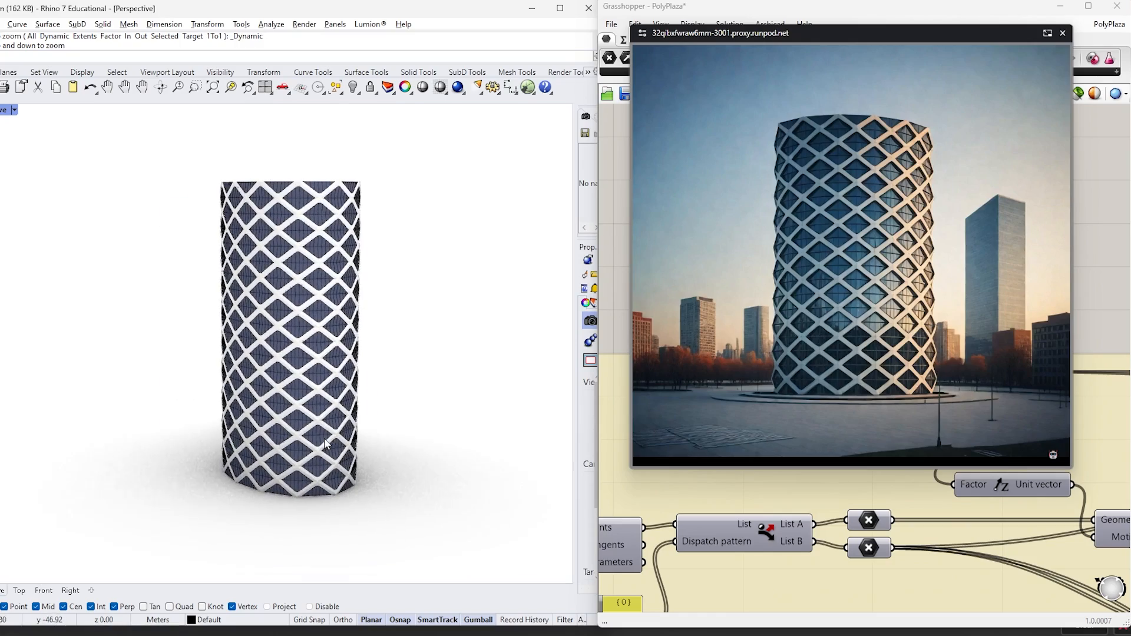
left_click_drag(434, 424, 377, 346)
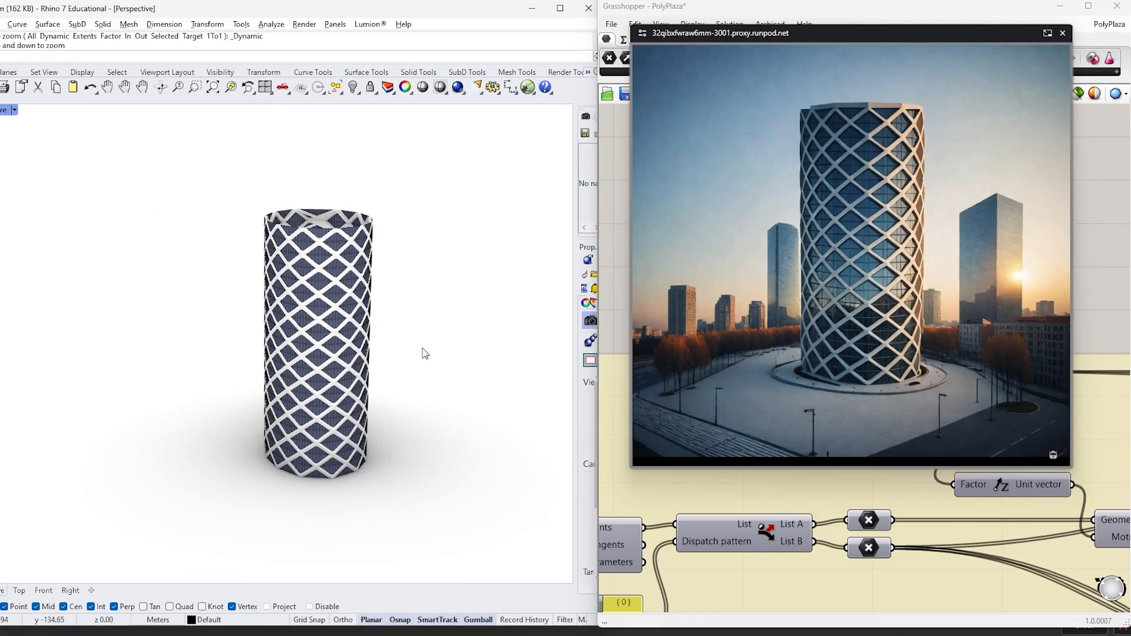
scroll(426, 374, "up", 6)
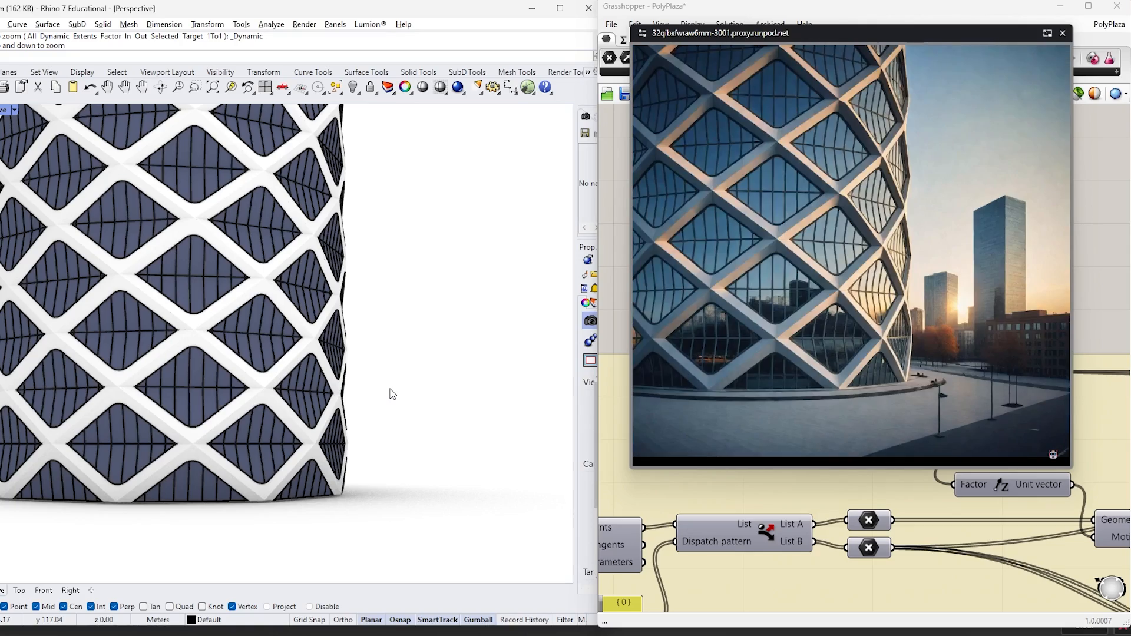
left_click_drag(390, 389, 210, 420)
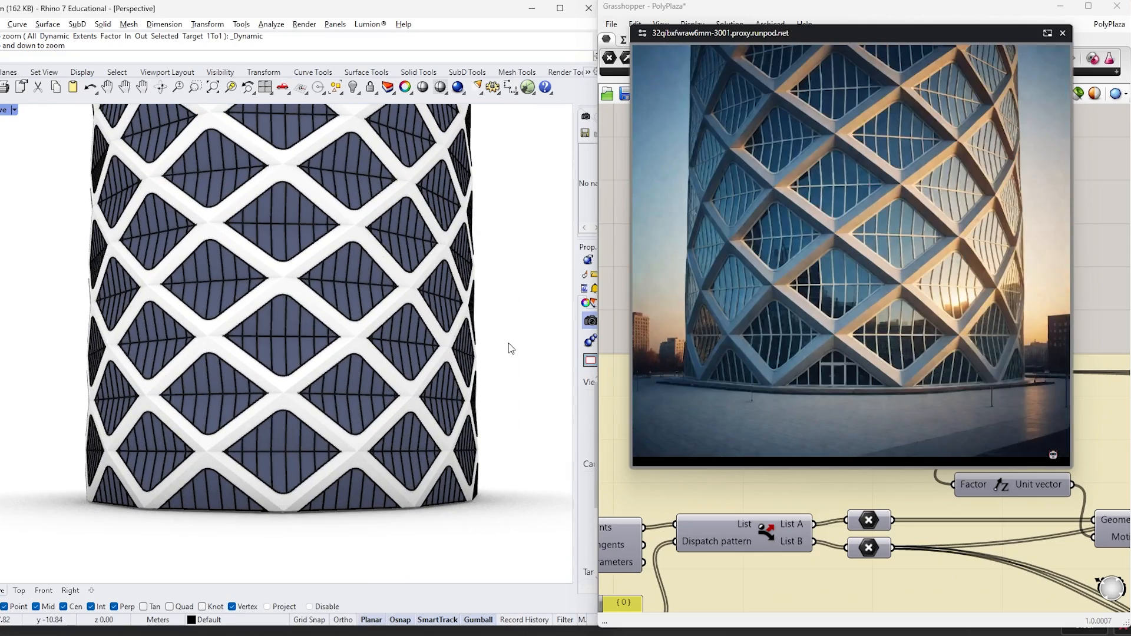
left_click_drag(129, 398, 80, 386)
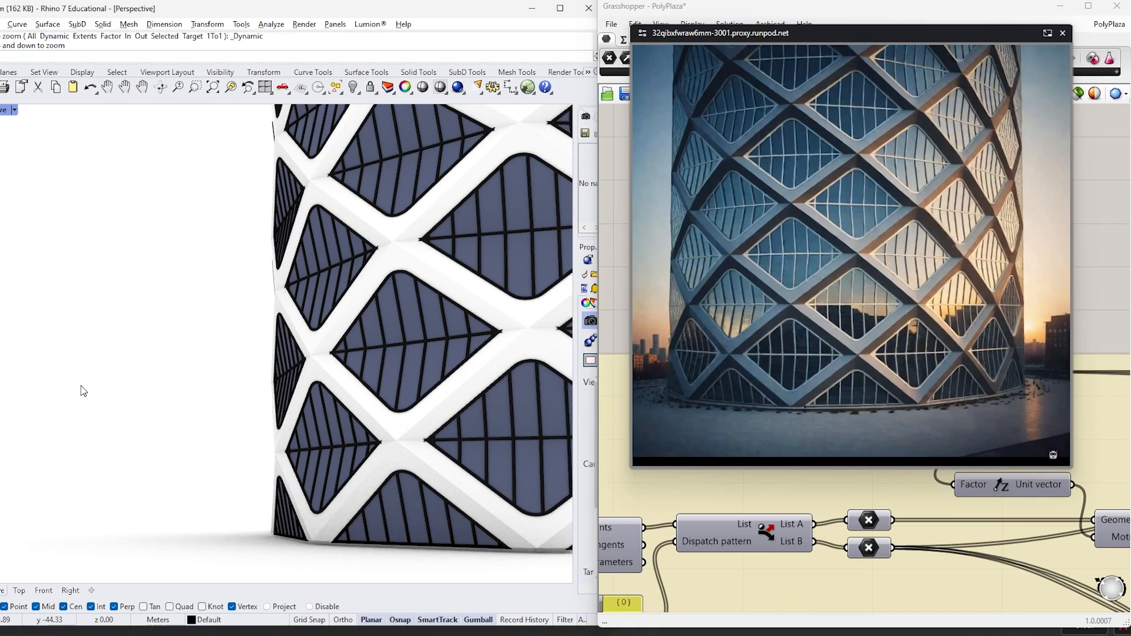
scroll(141, 417, "down", 10)
left_click_drag(154, 421, 314, 423)
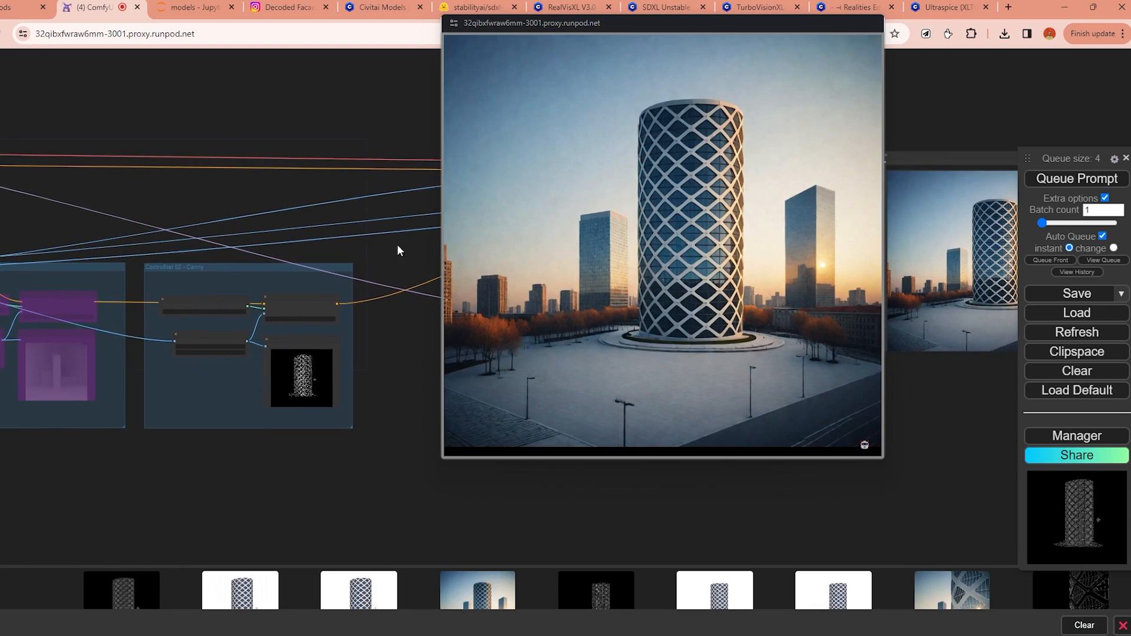
Return to ComfyUI and change the Load Checkpoint model to JuggernautXL.safetensors.
left_click_drag(204, 216, 465, 215)
left_click_drag(136, 237, 289, 250)
scroll(61, 179, "up", 9)
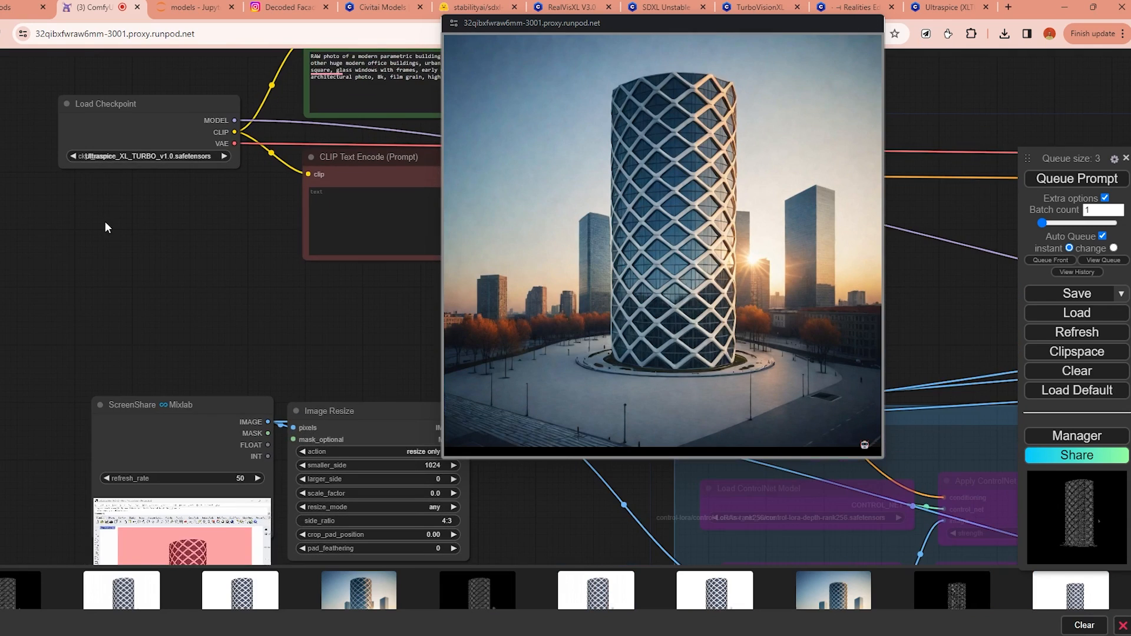
left_click_drag(105, 223, 112, 221)
scroll(162, 219, "up", 2)
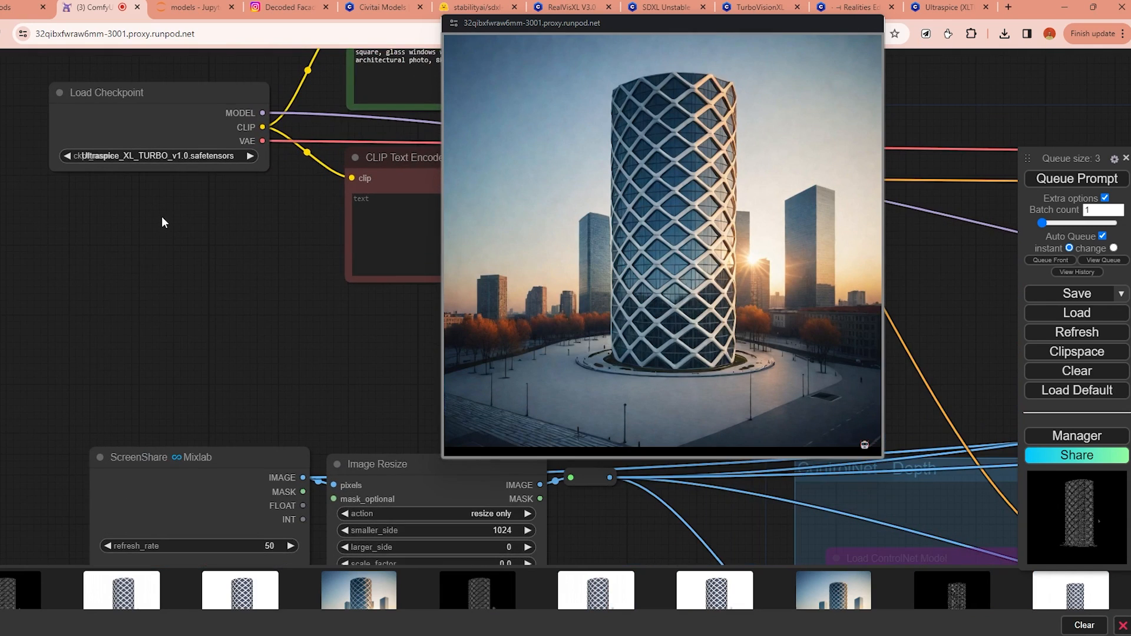
left_click(171, 161)
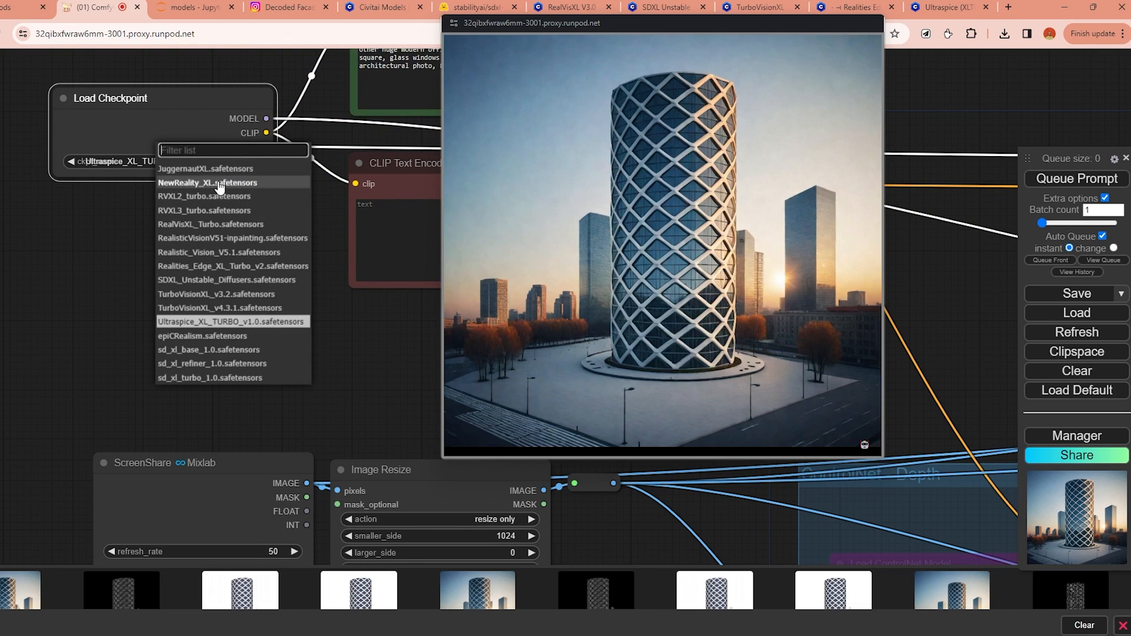
left_click(220, 188)
Clear the floating preview out of the way and set the KSampler to 40 steps and cfg 9.
scroll(291, 318, "down", 5)
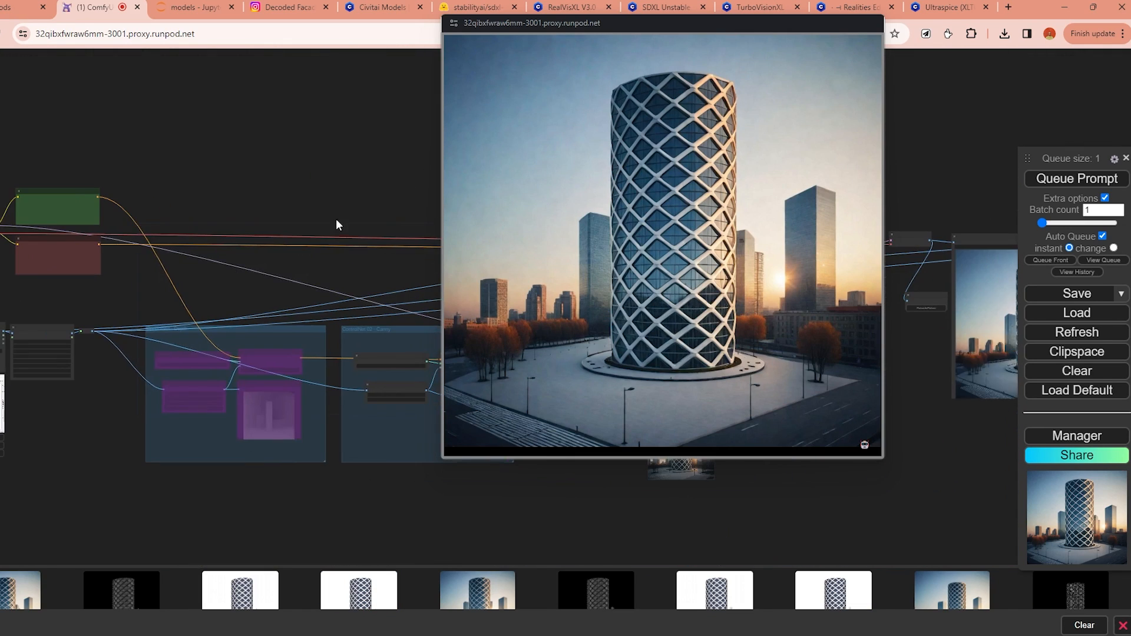
left_click_drag(336, 220, 15, 218)
left_click_drag(247, 197, 144, 195)
left_click_drag(535, 25, 0, 30)
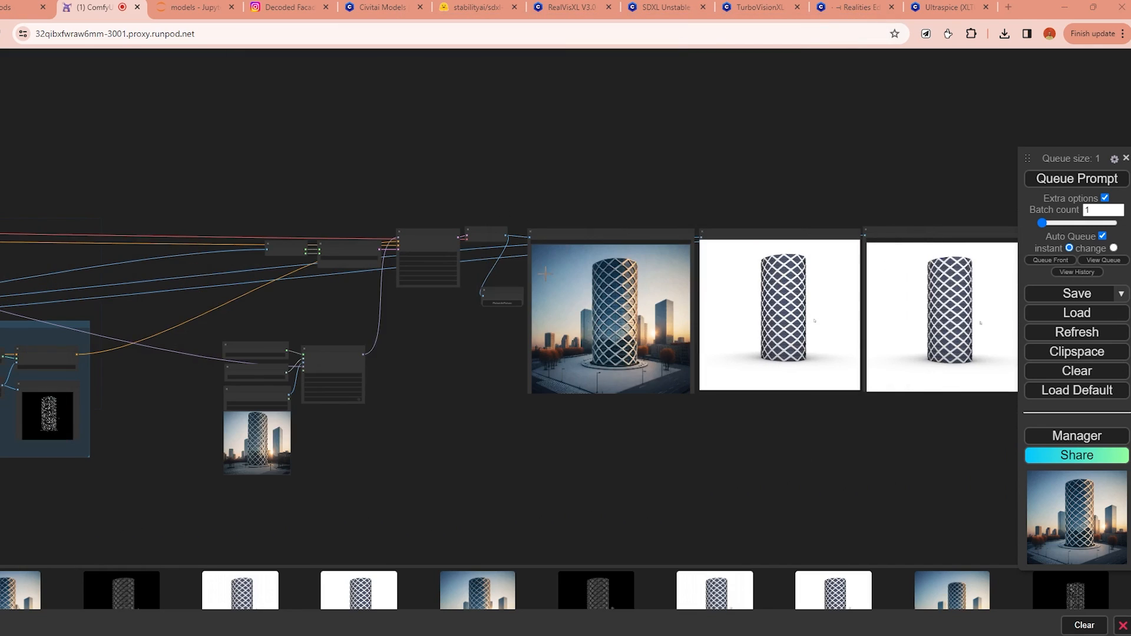
scroll(544, 273, "up", 6)
left_click(453, 231)
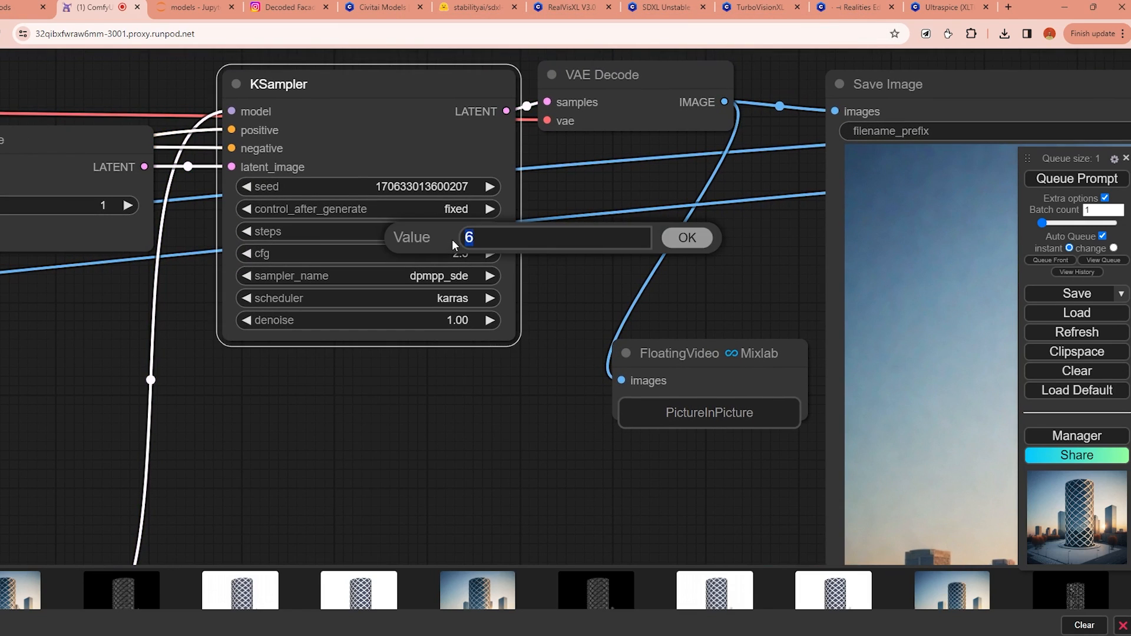
type("40")
key("Return")
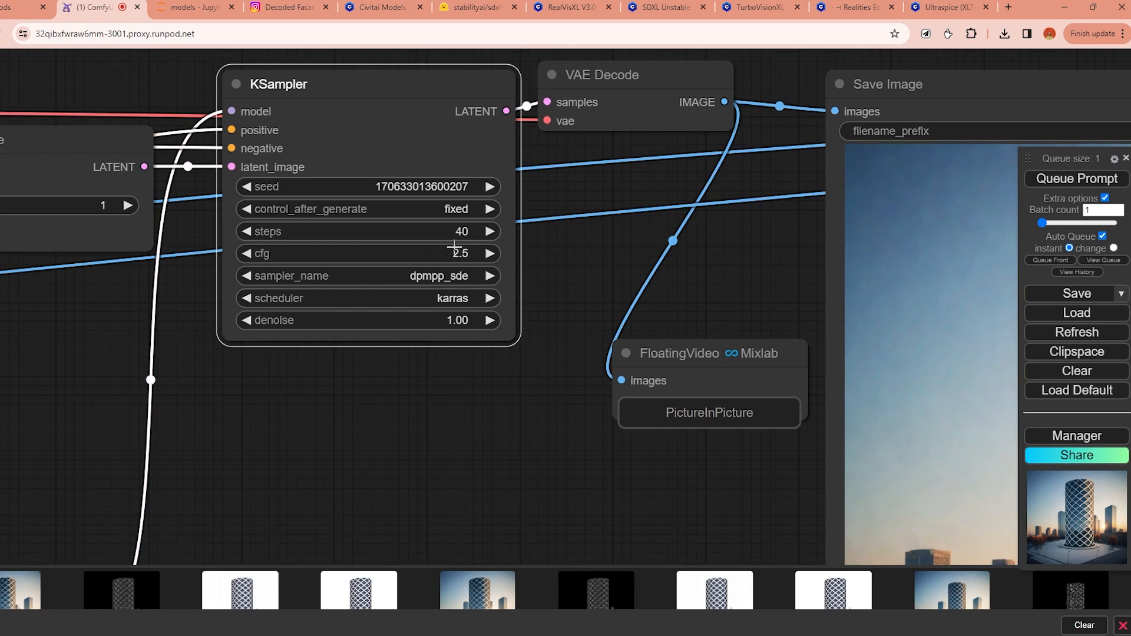
left_click(458, 253)
type("9")
key("Return")
Examine the IPAdapter nodes with their reference image and the newest render from the generated images.
scroll(587, 284, "down", 18)
left_click_drag(552, 369, 538, 296)
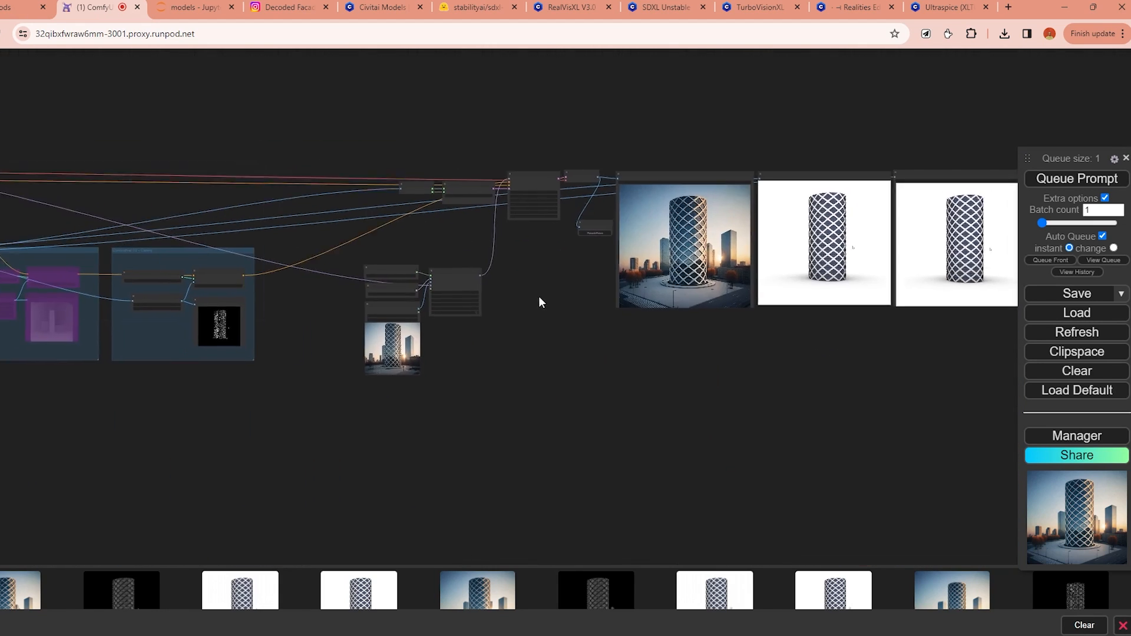
scroll(370, 321, "up", 14)
scroll(512, 370, "down", 3)
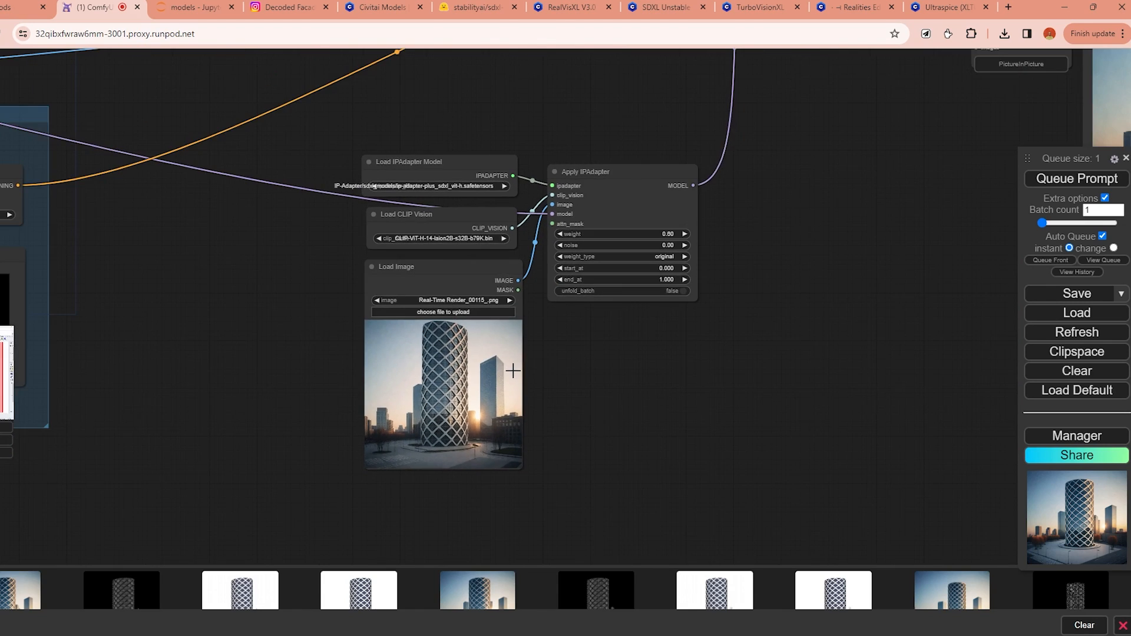
left_click_drag(834, 313, 750, 352)
scroll(760, 339, "down", 2)
left_click_drag(821, 229, 469, 324)
scroll(469, 323, "down", 1)
left_click_drag(559, 347, 538, 353)
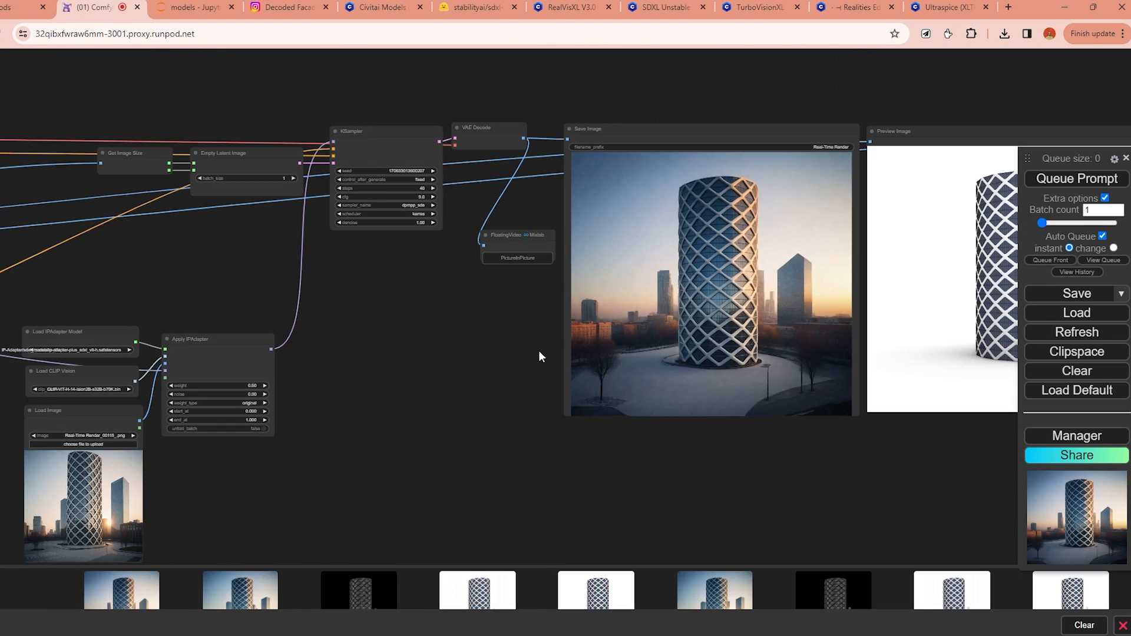
left_click_drag(428, 293, 270, 319)
left_click(30, 589)
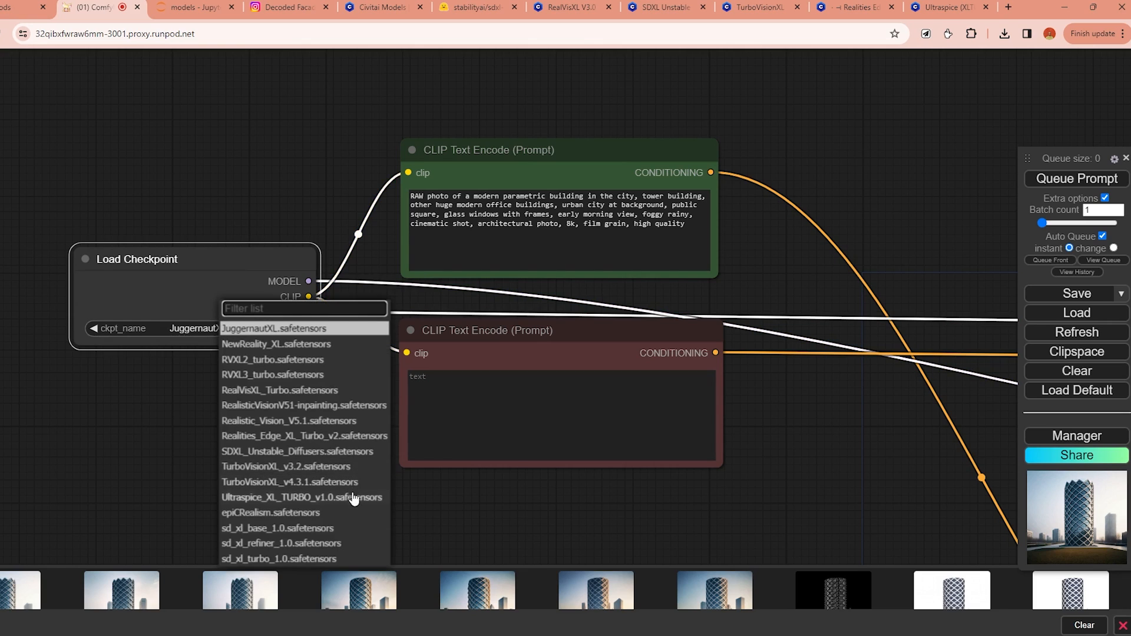
Change the checkpoint to Ultraspice_XL_TURBO_v1.0.safetensors and restore the KSampler to 6 steps and cfg 2.5.
left_click(259, 500)
scroll(601, 460, "down", 5)
left_click_drag(871, 441, 318, 379)
scroll(459, 371, "down", 4)
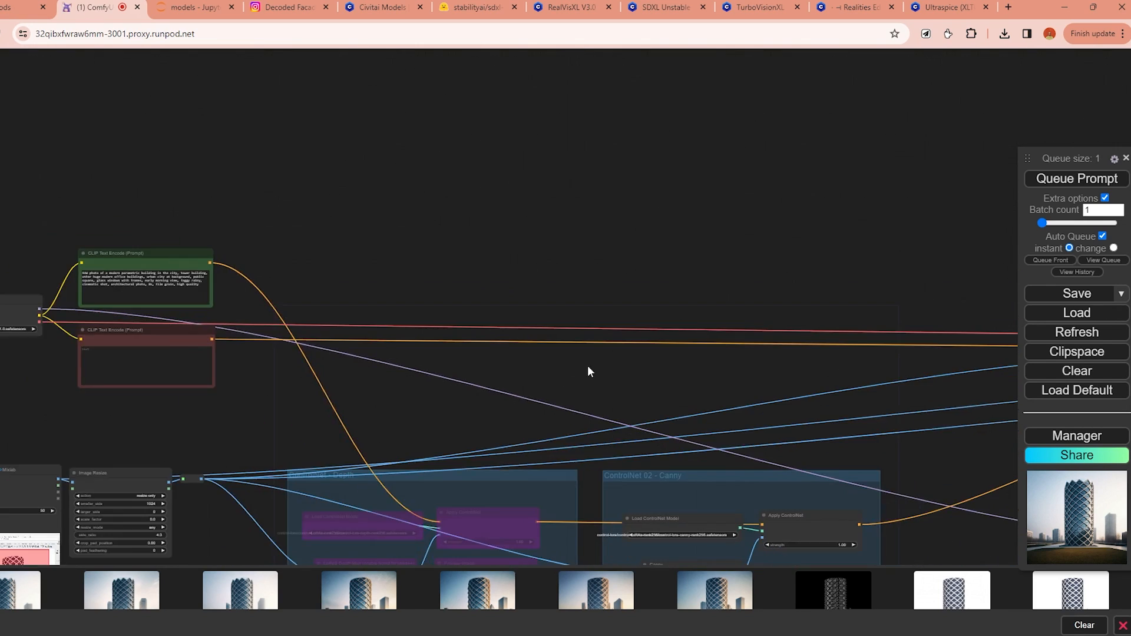
left_click_drag(909, 387, 573, 361)
scroll(573, 360, "up", 5)
left_click_drag(645, 396, 594, 291)
left_click(555, 154)
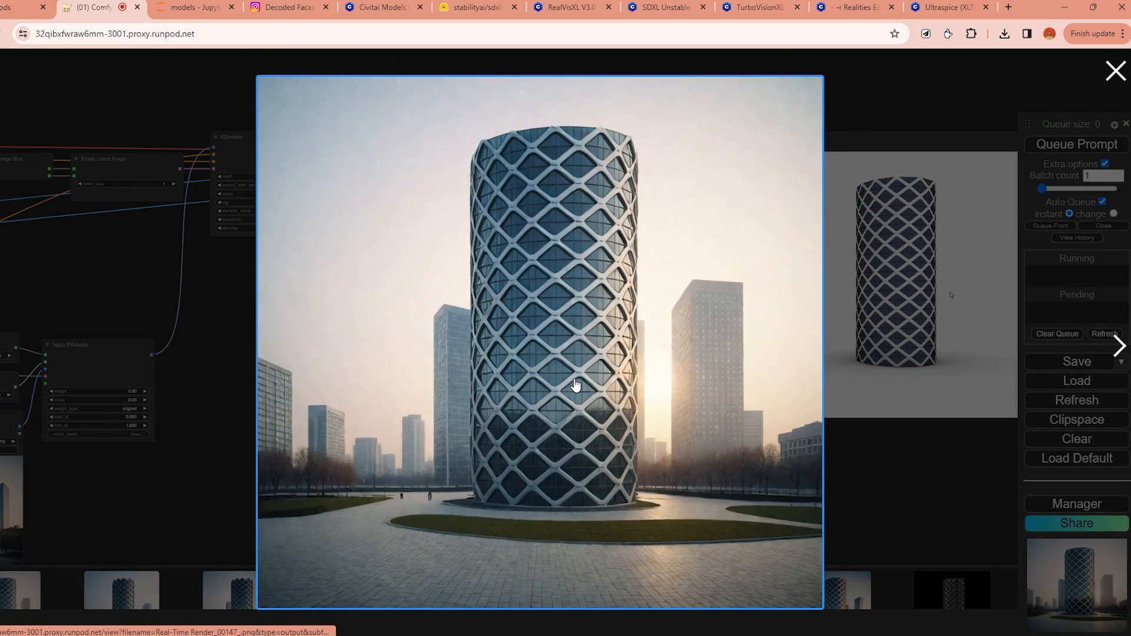
Compare the enlarged tower renders Real-Time Render_00146_.png and Real-Time Render_00147_.png, switching back and forth between them.
key("Right")
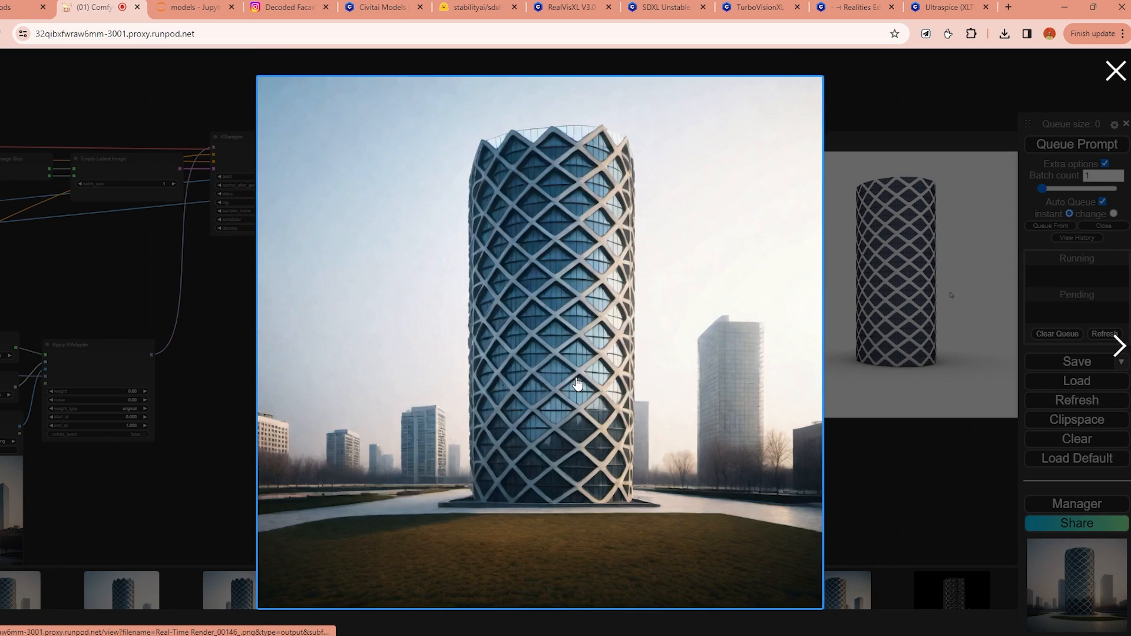
key("Left")
key("Right")
key("Left")
key("Right")
key("Left")
key("Right")
key("Left")
key("Right")
key("Left")
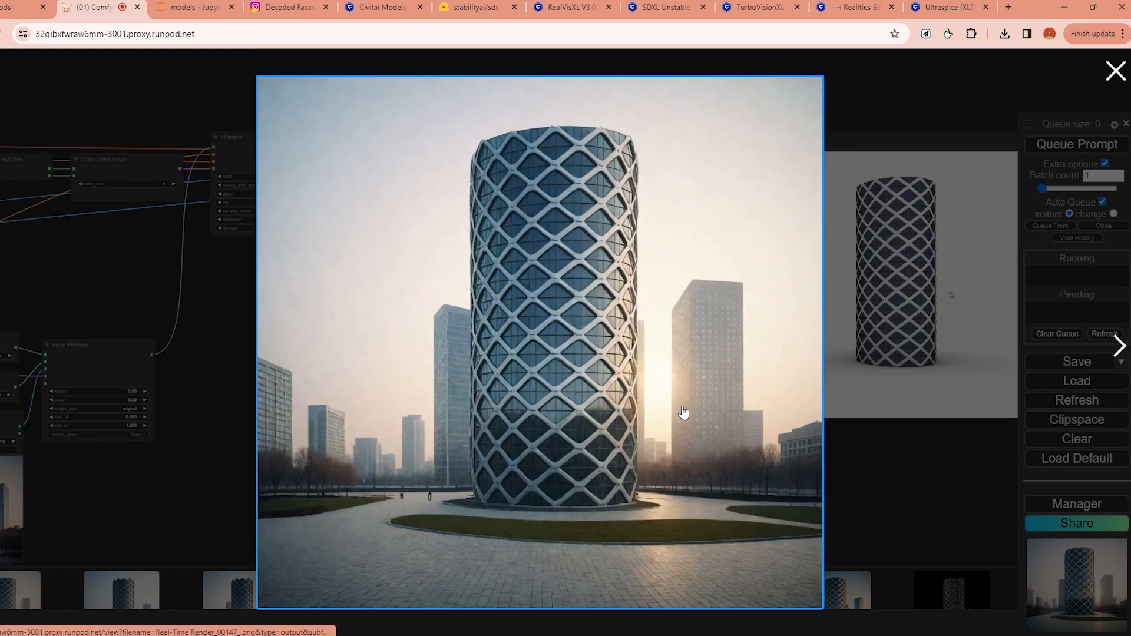
left_click(1118, 70)
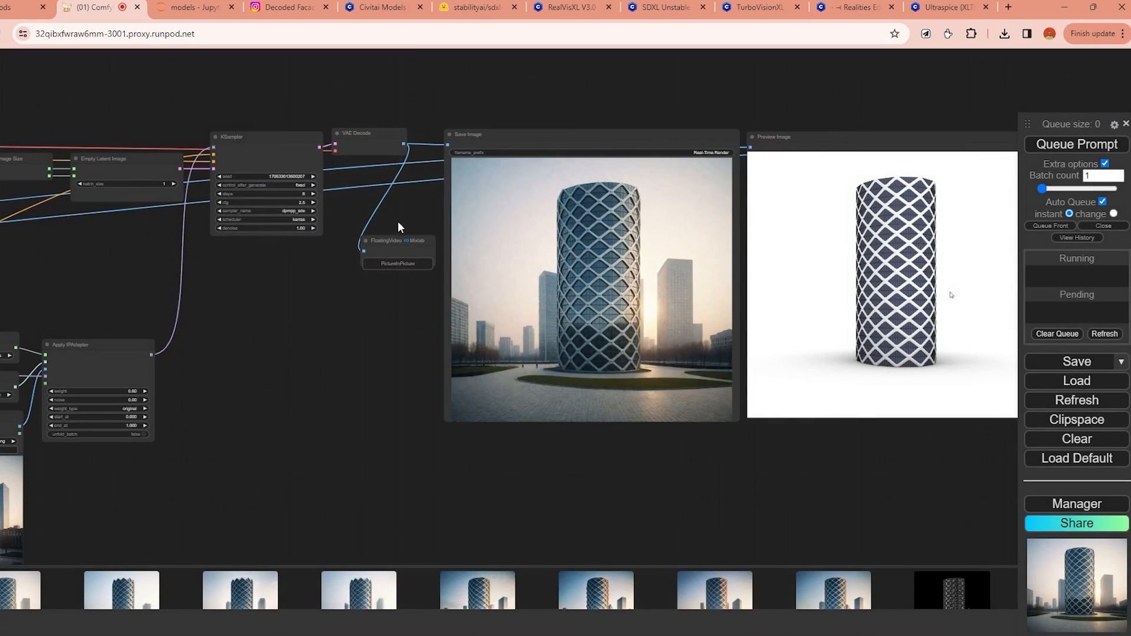
Review the workflow around the KSampler, the newest render, and the IPAdapter nodes with their sunset reference image.
scroll(382, 286, "down", 5)
left_click_drag(320, 383, 598, 377)
left_click_drag(328, 295, 712, 287)
scroll(340, 202, "up", 5)
left_click_drag(342, 206, 771, 235)
scroll(228, 234, "up", 5)
scroll(491, 390, "down", 5)
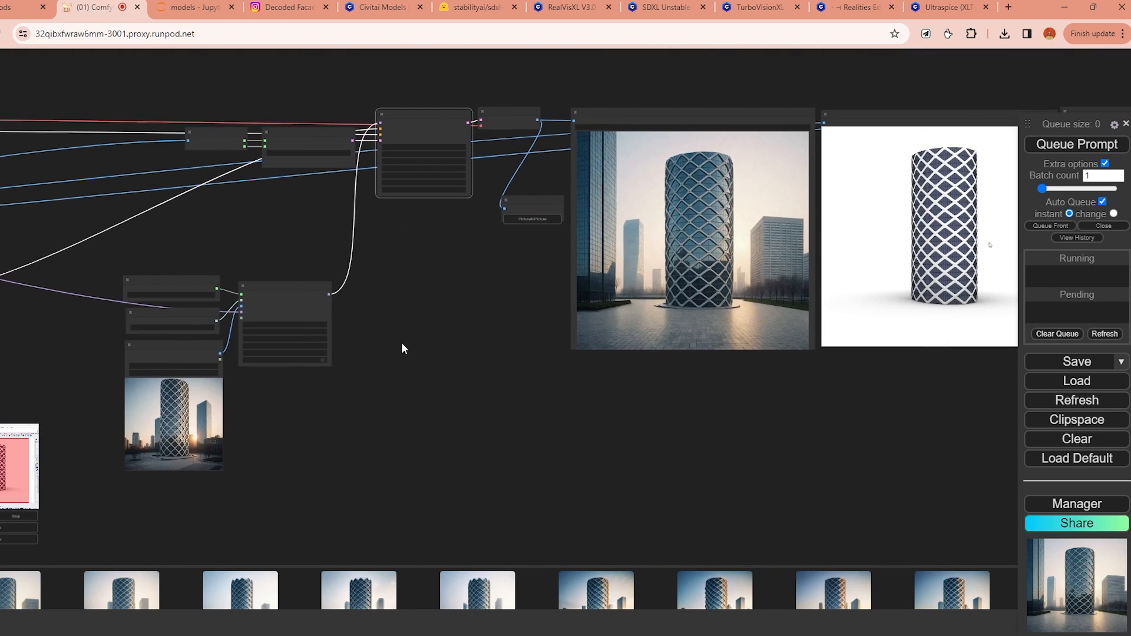
left_click_drag(401, 343, 476, 300)
left_click_drag(537, 349, 640, 316)
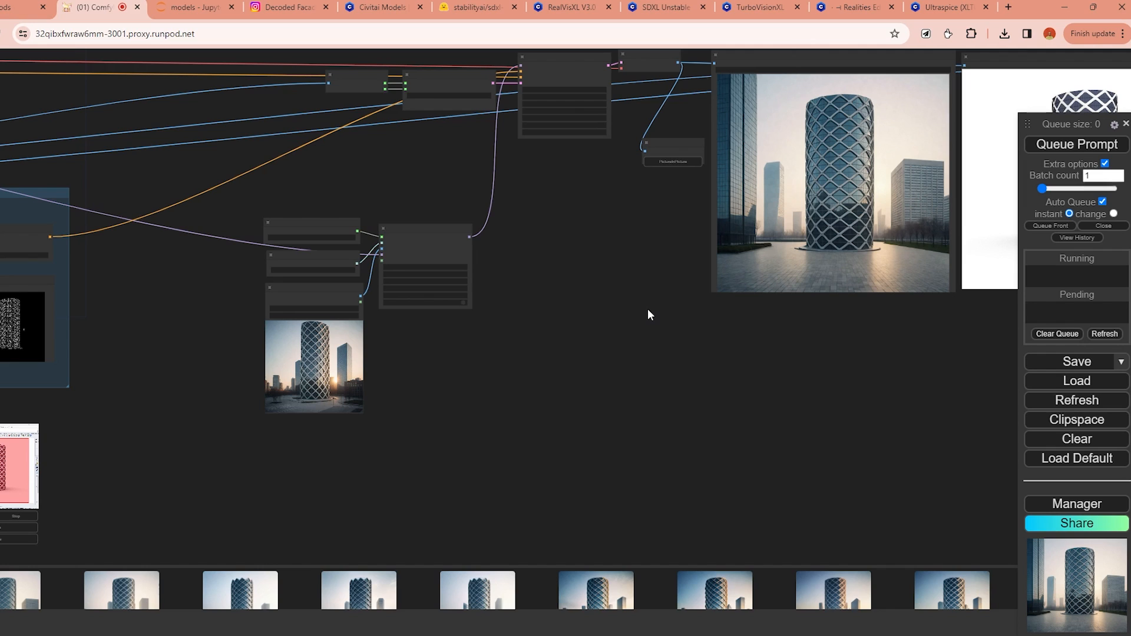
left_click_drag(548, 355, 657, 305)
scroll(556, 284, "up", 4)
scroll(277, 330, "up", 3)
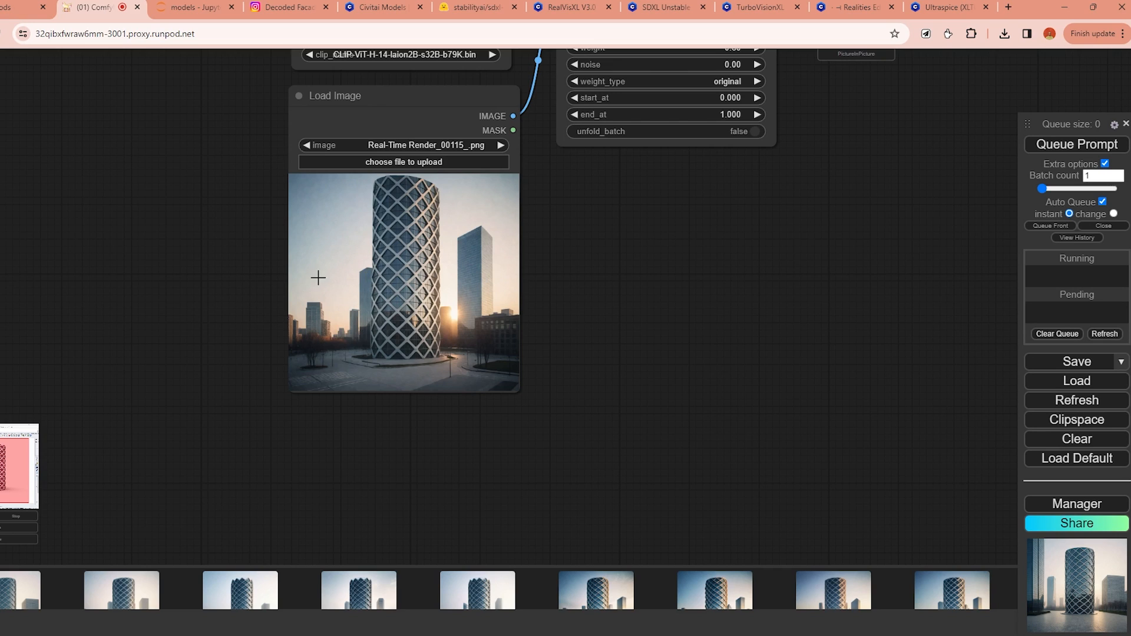
scroll(949, 167, "down", 3)
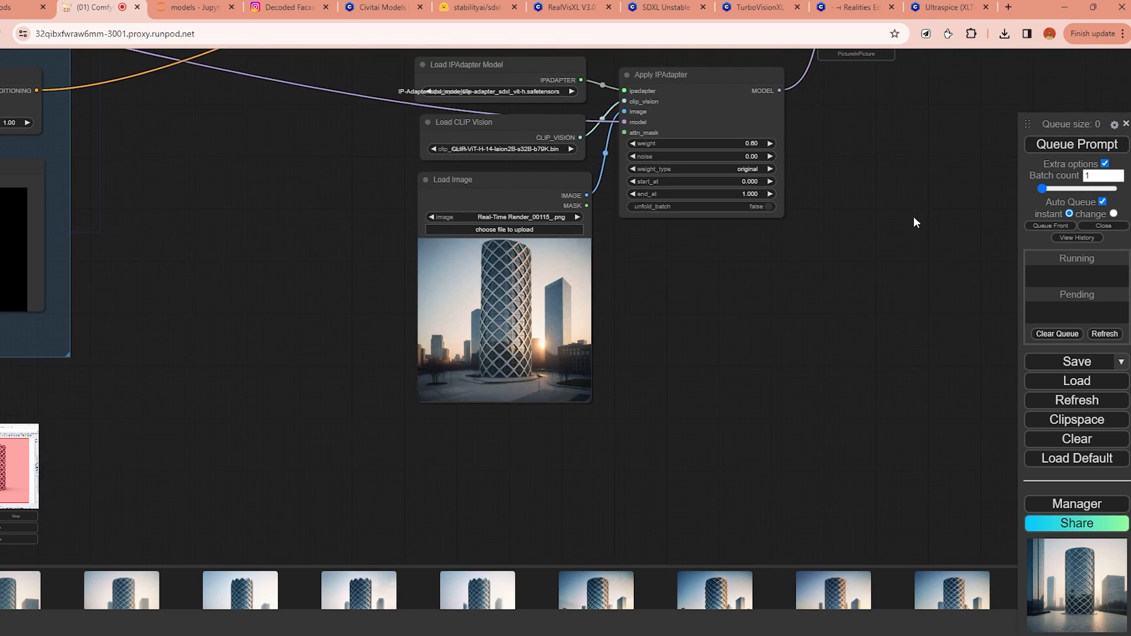
left_click_drag(916, 222, 735, 282)
left_click_drag(818, 224, 727, 239)
scroll(727, 239, "down", 2)
left_click_drag(876, 105, 853, 140)
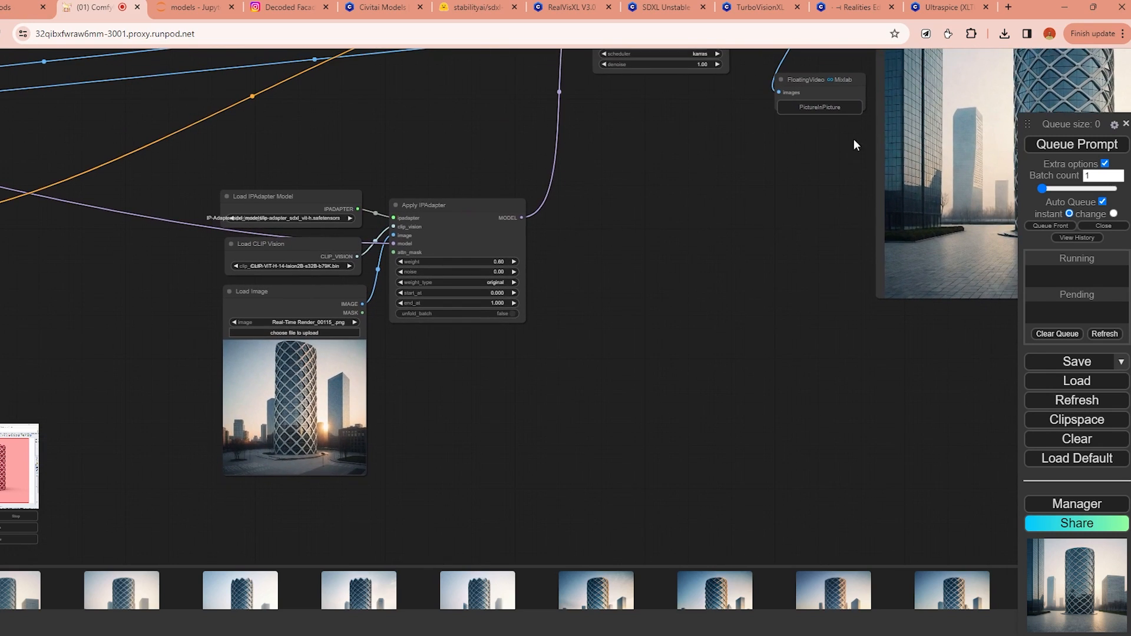
Search the web for "polyplaza" in a new browser tab and show the image results.
left_click(1010, 11)
type("poly")
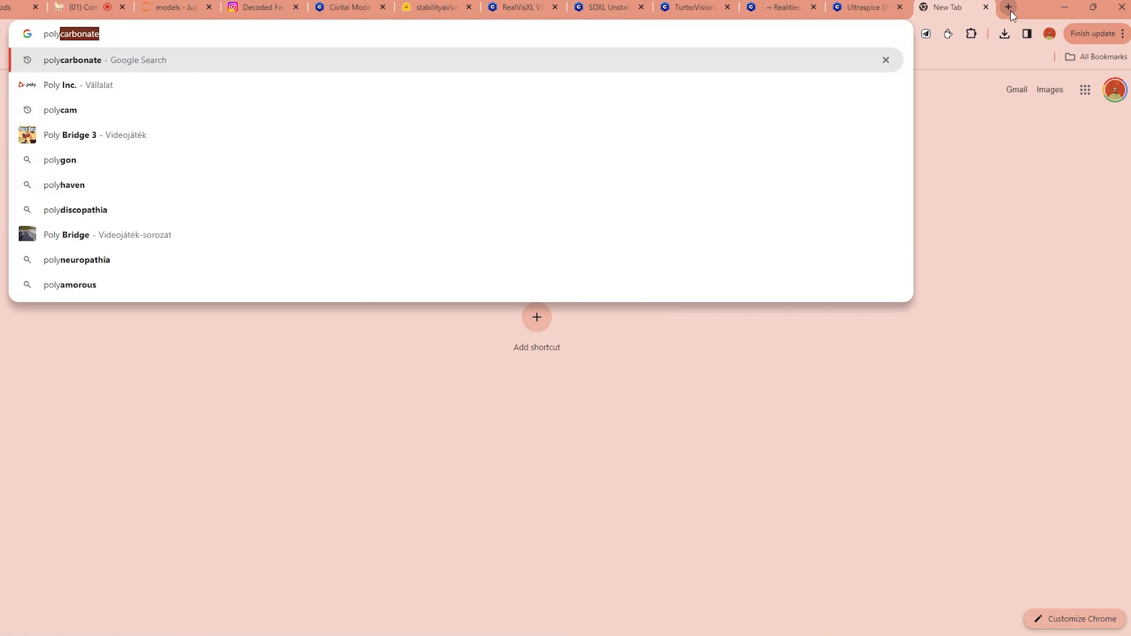
type("plaza")
key("Return")
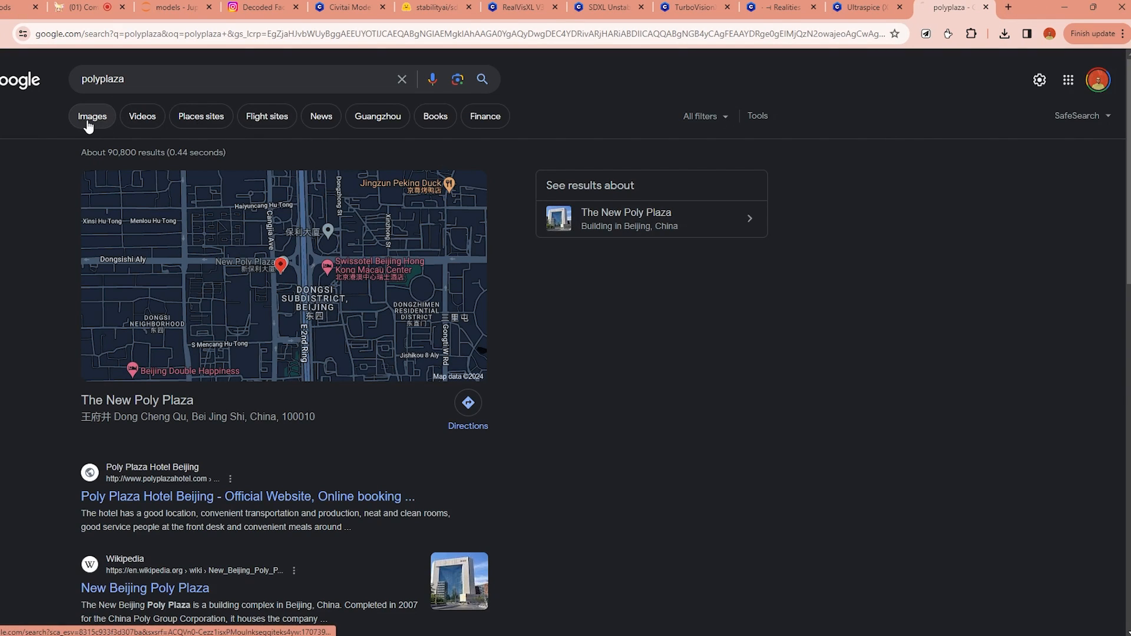
left_click(87, 125)
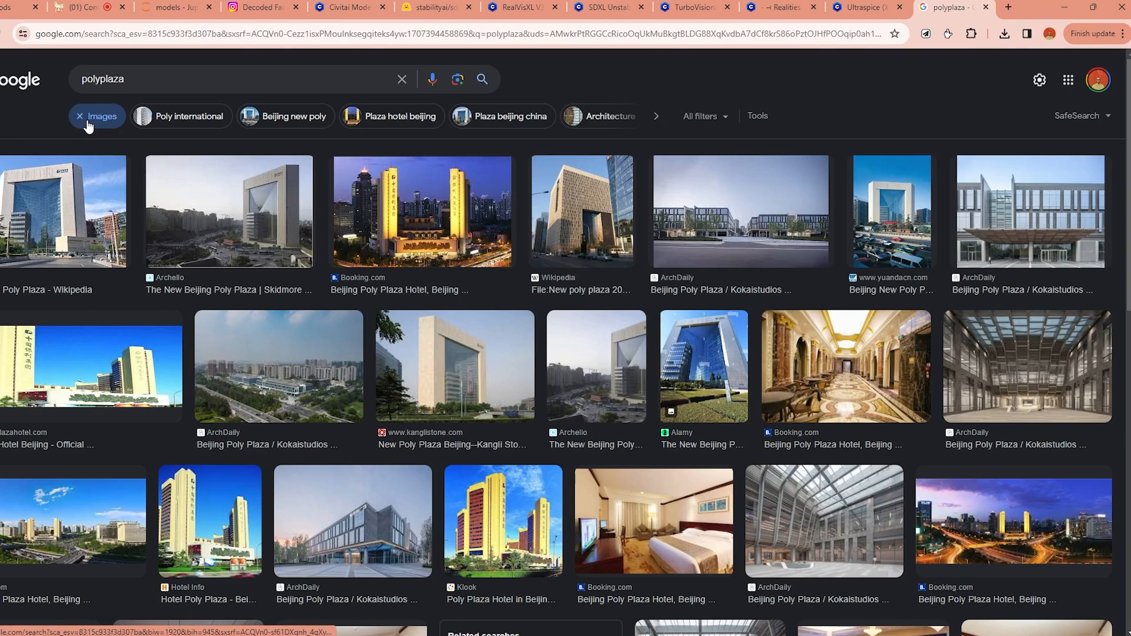
Find ArchDaily's Poly International Plaza diagrid tower photo among the image results, save it to Downloads, and return to ComfyUI.
scroll(284, 359, "down", 6)
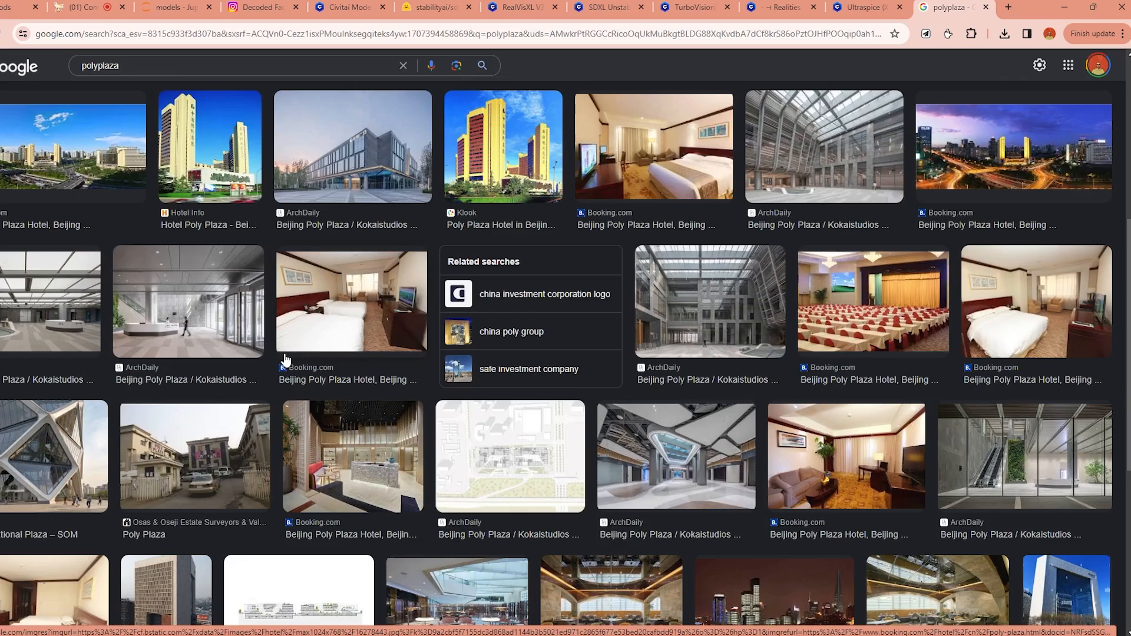
scroll(284, 353, "down", 2)
scroll(284, 354, "down", 3)
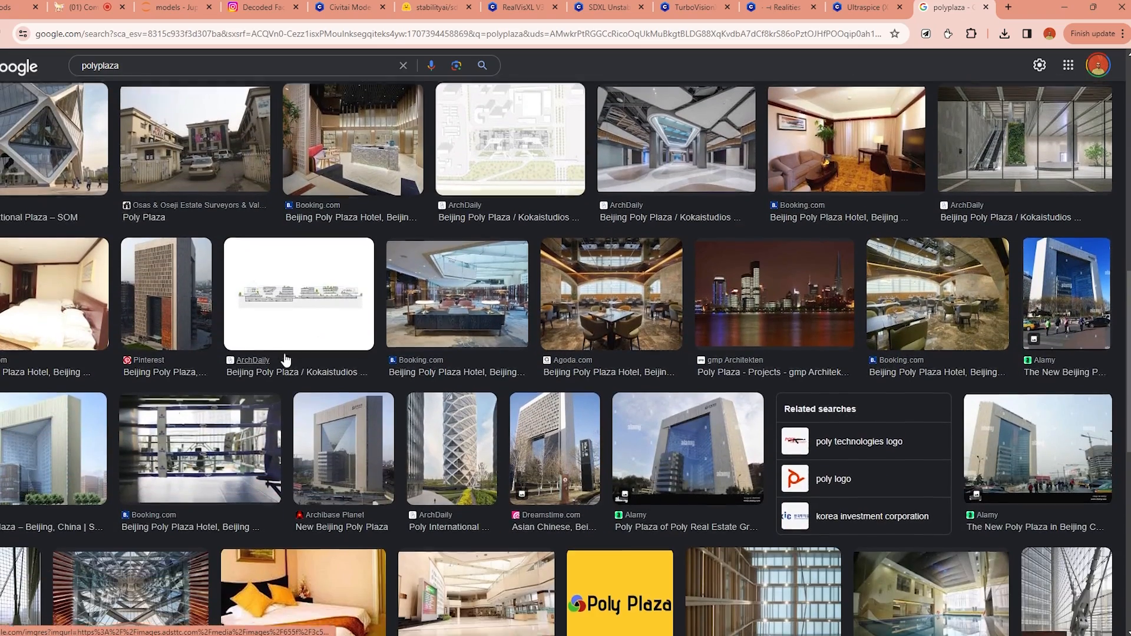
scroll(285, 358, "down", 2)
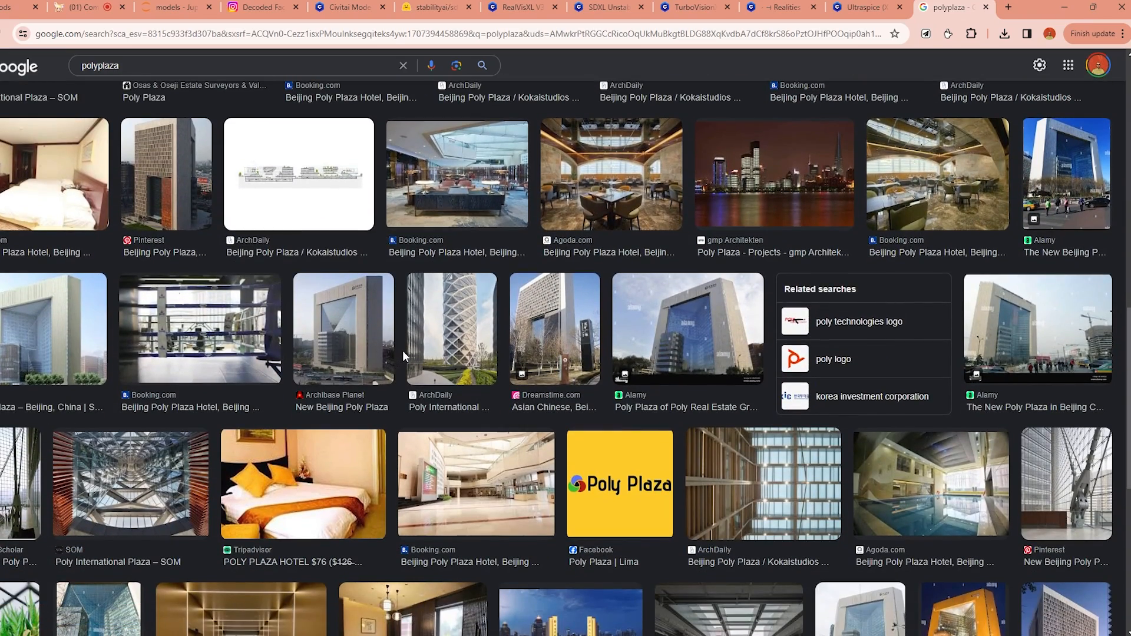
left_click(415, 341)
right_click(892, 295)
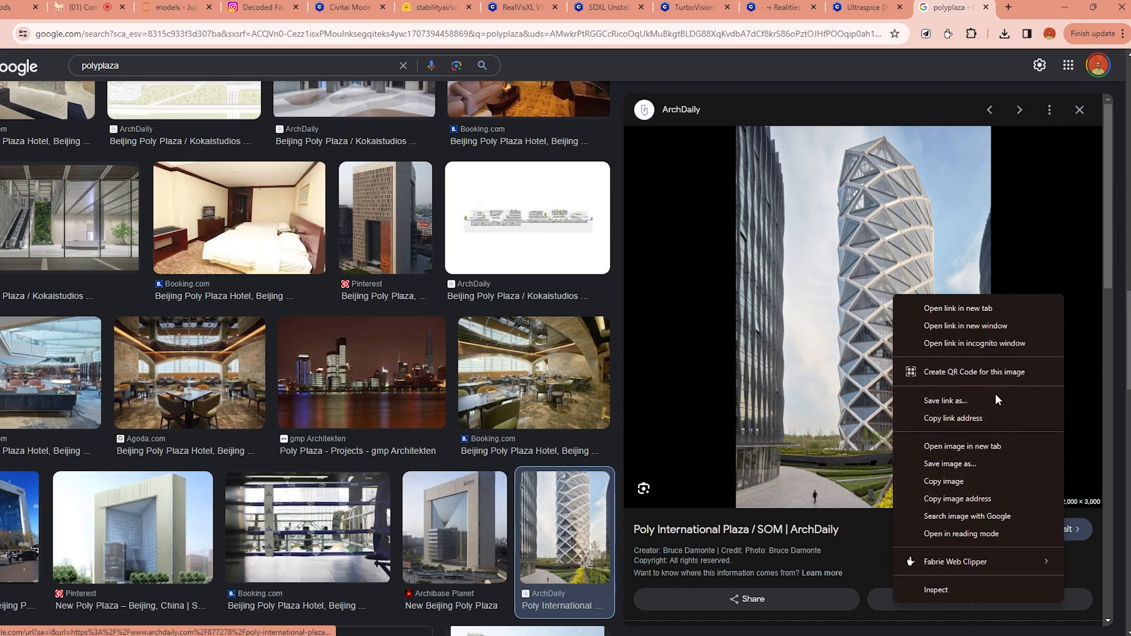
left_click(998, 464)
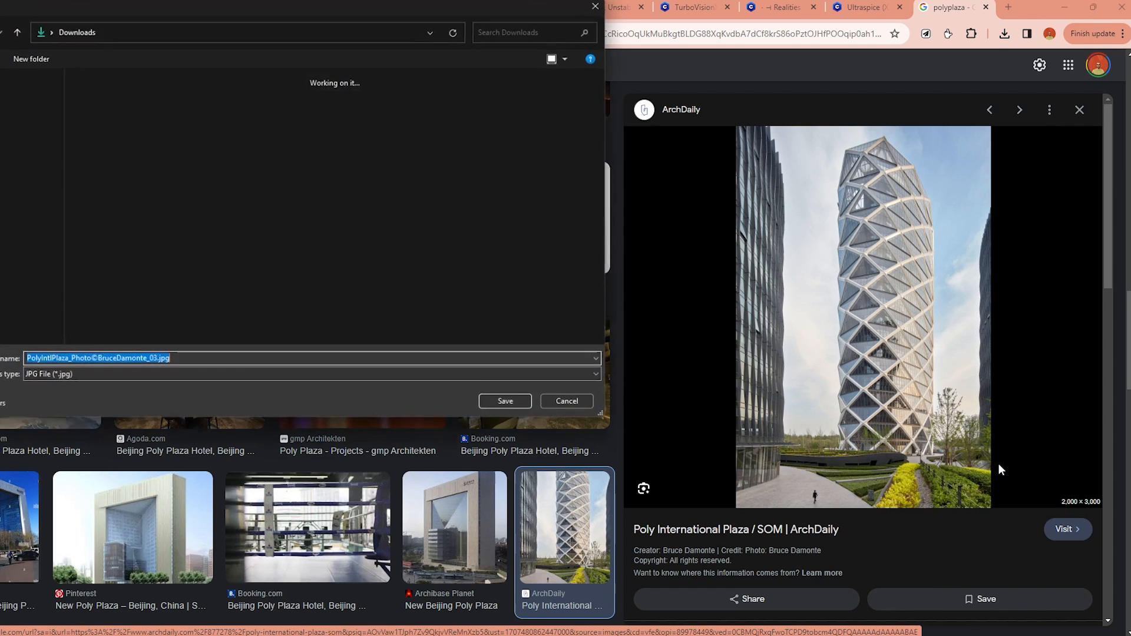
key("Return")
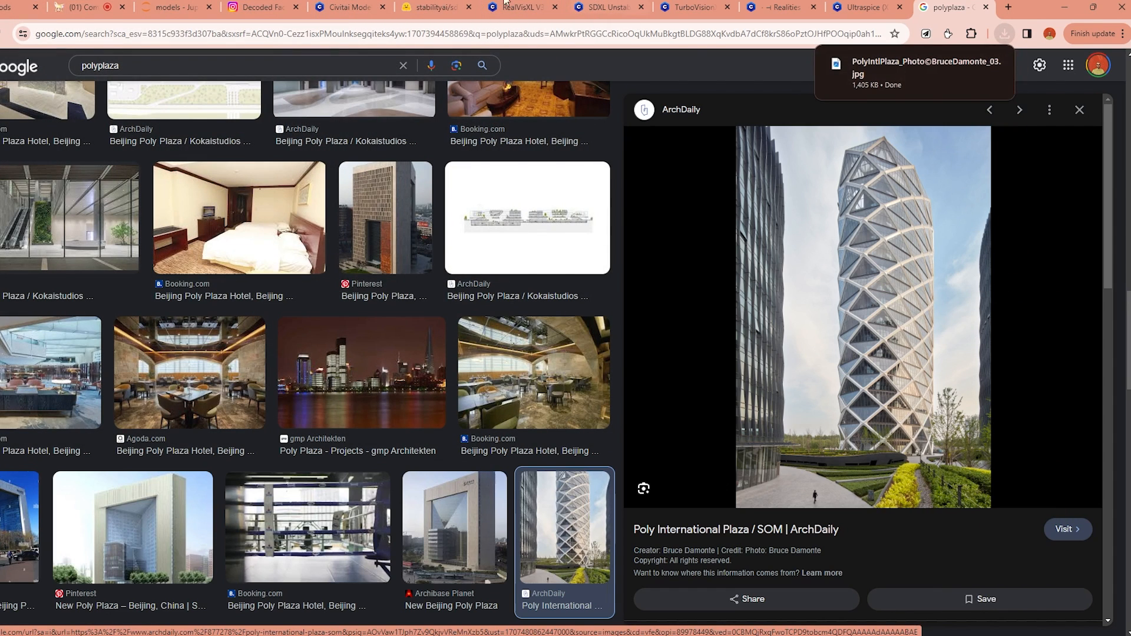
left_click(82, 7)
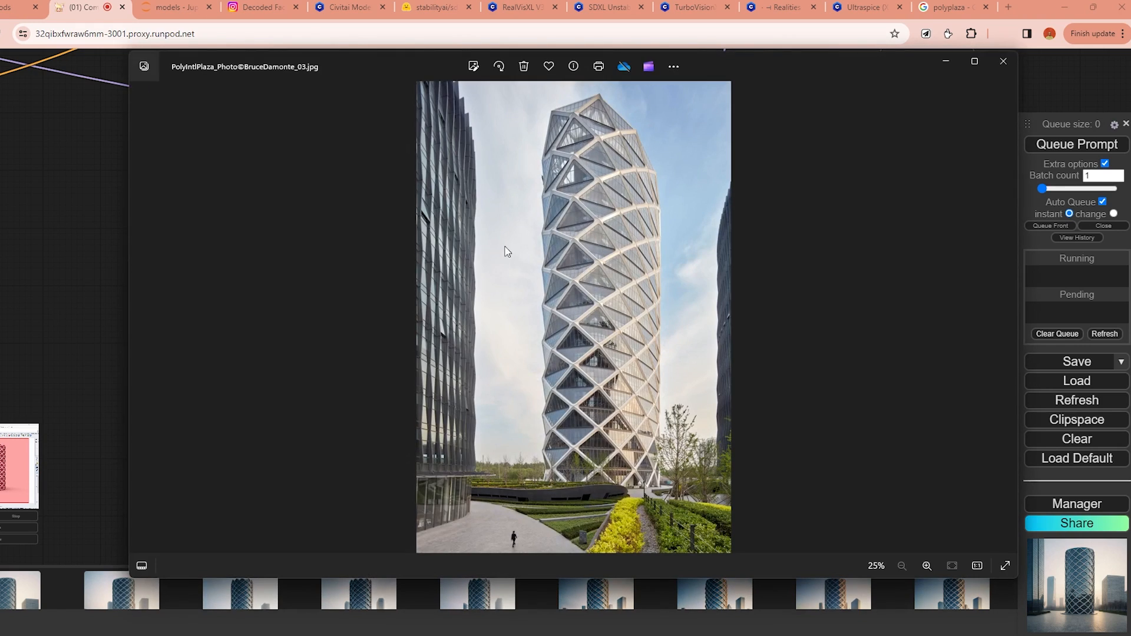
key("ctrl+r")
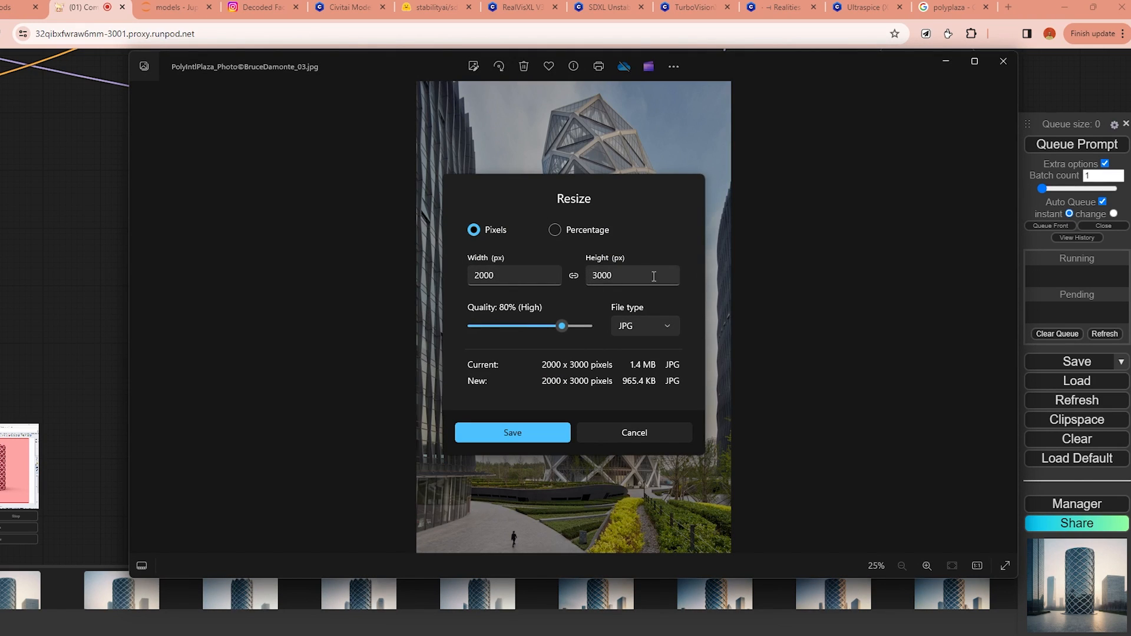
left_click_drag(553, 280, 464, 281)
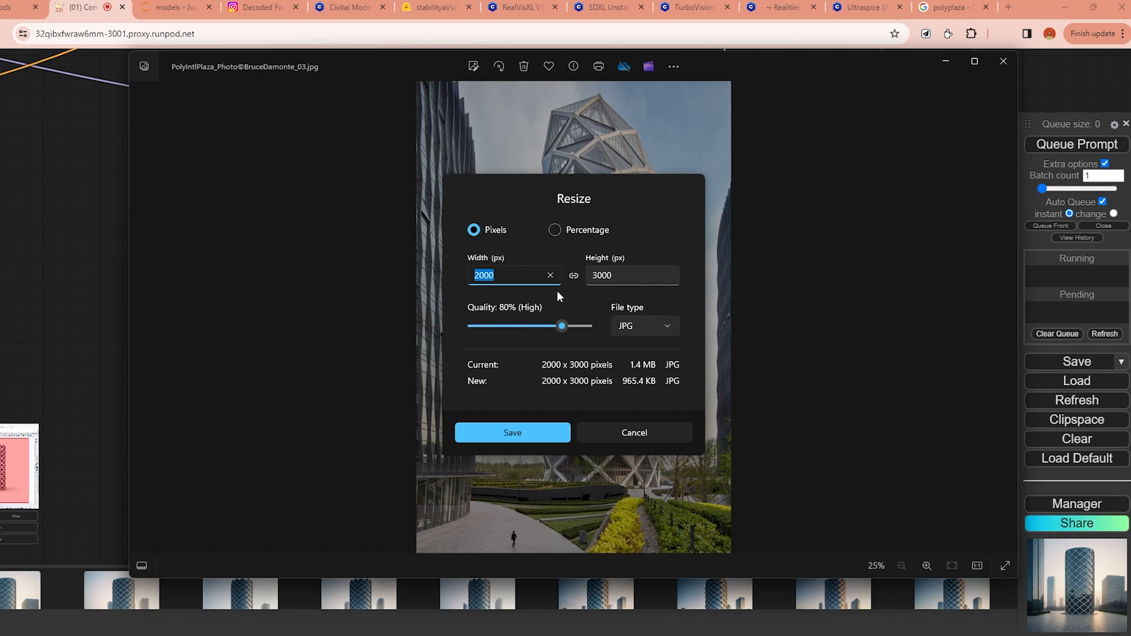
left_click(673, 430)
Resize the downloaded Poly International Plaza photo to 683 x 1024 pixels and save it as JPG.
left_click(673, 66)
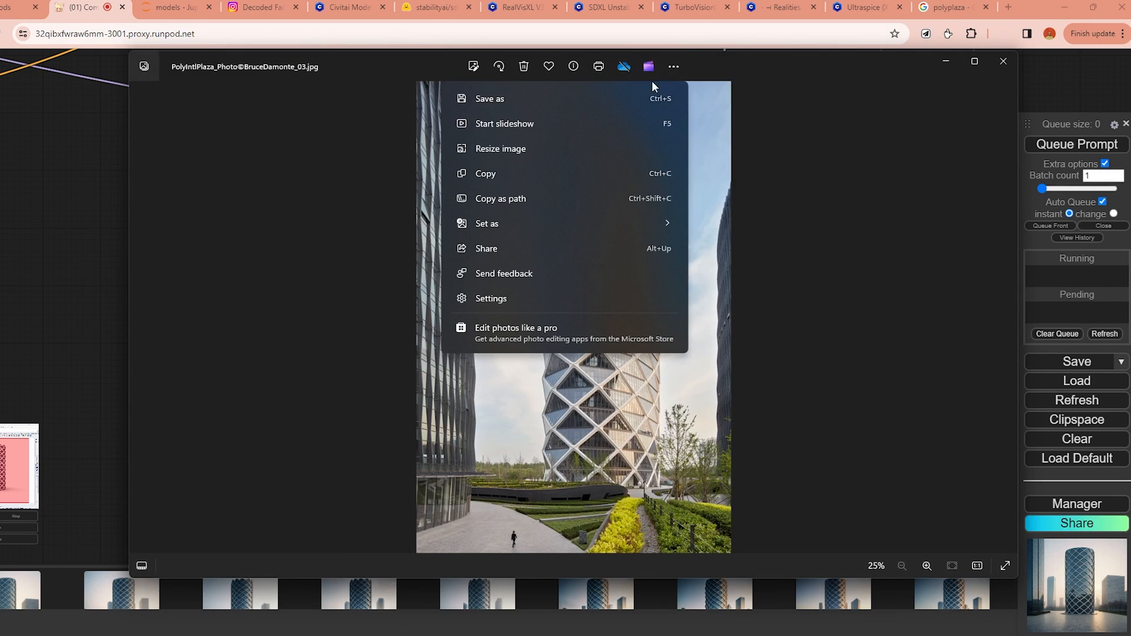
left_click(519, 154)
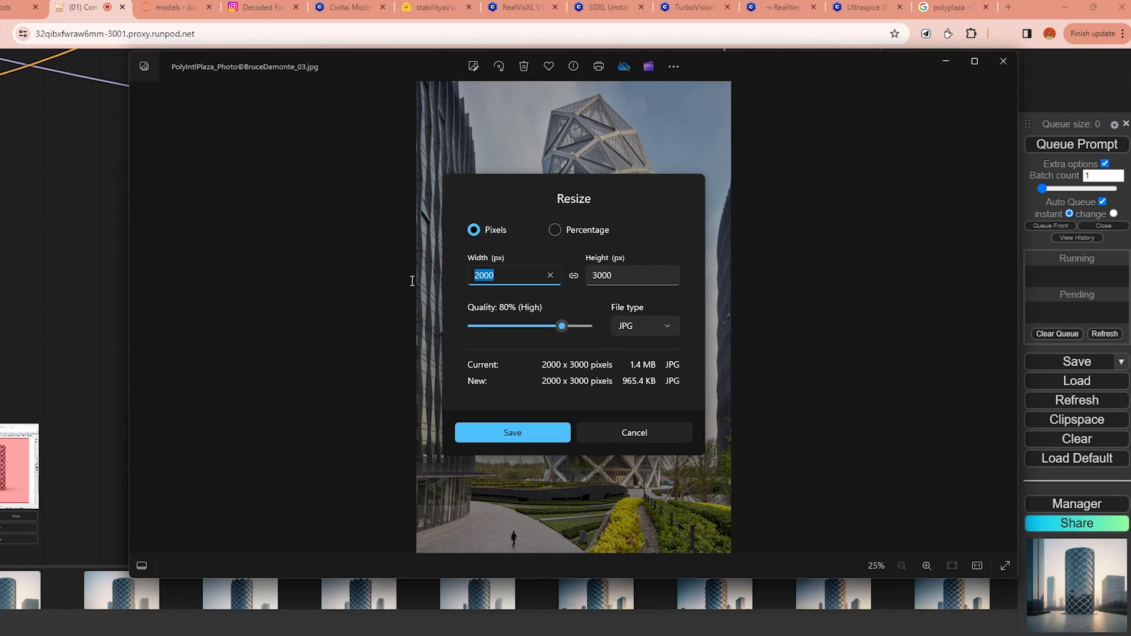
key("Tab")
key("Tab")
type("100")
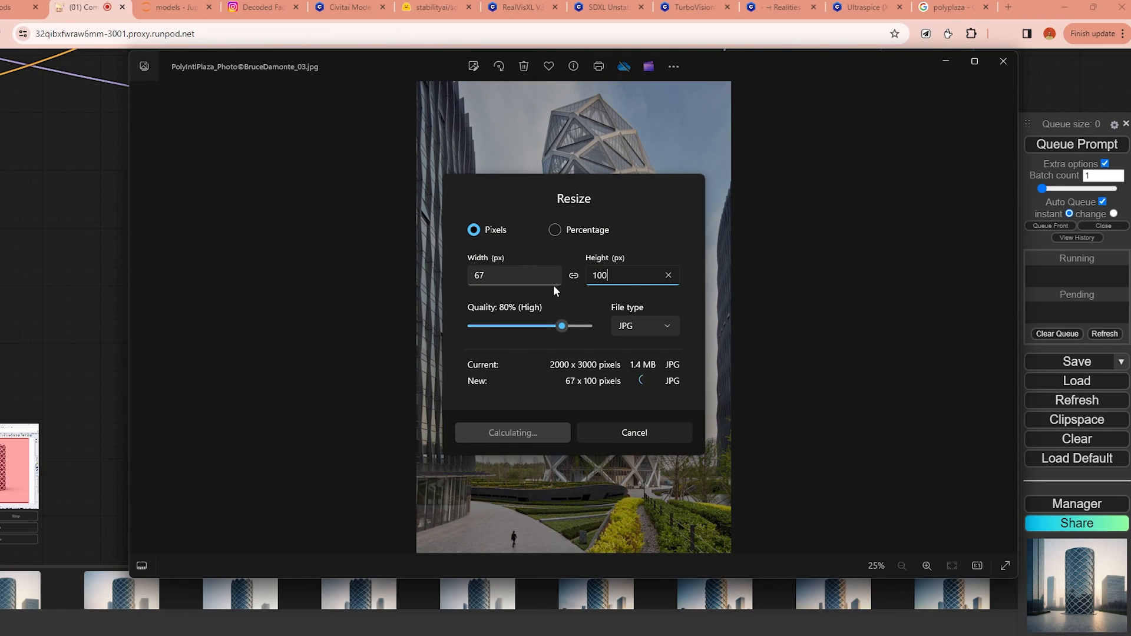
type("0")
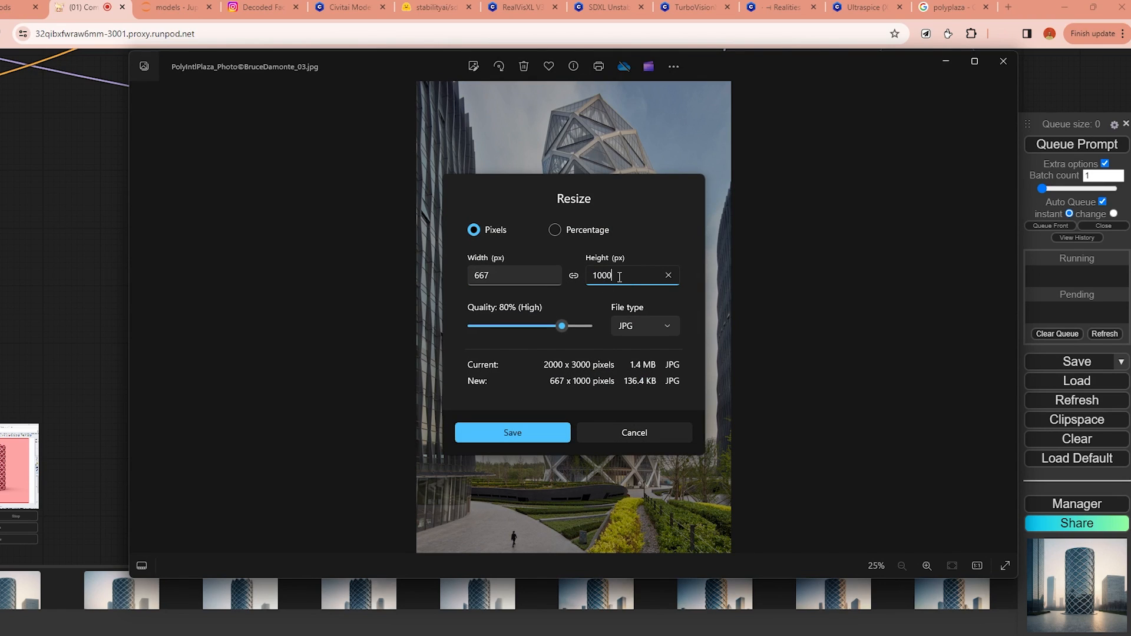
key("ctrl+a")
type("1024")
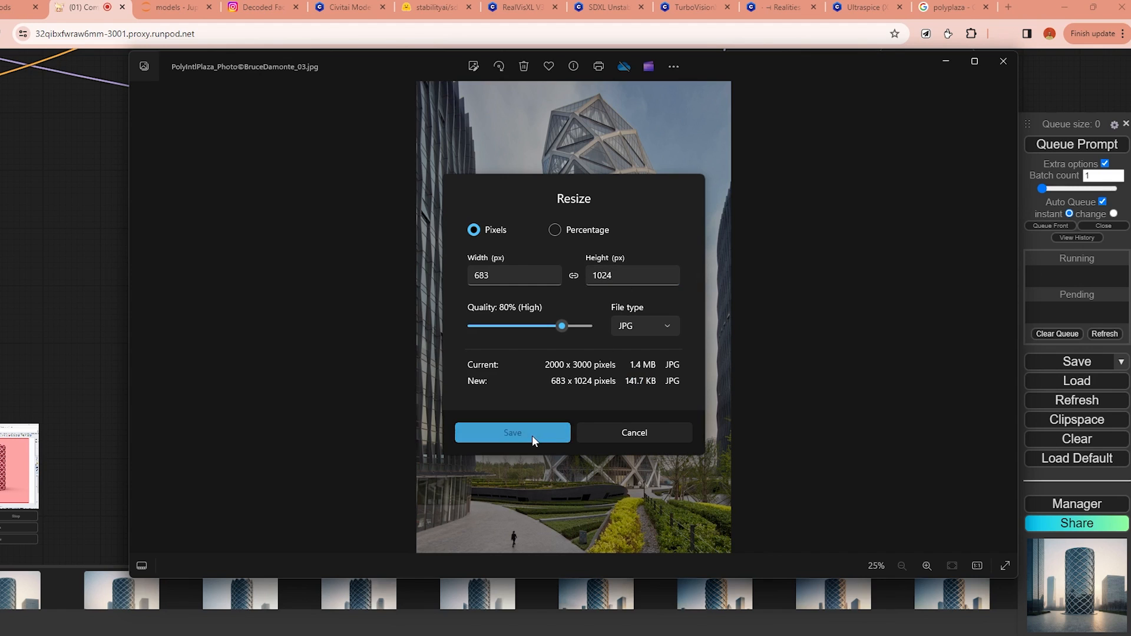
left_click(529, 437)
Load the Poly International Plaza photo as the IPAdapter reference image and move its Load Image node beside the newest render.
left_click(1030, 86)
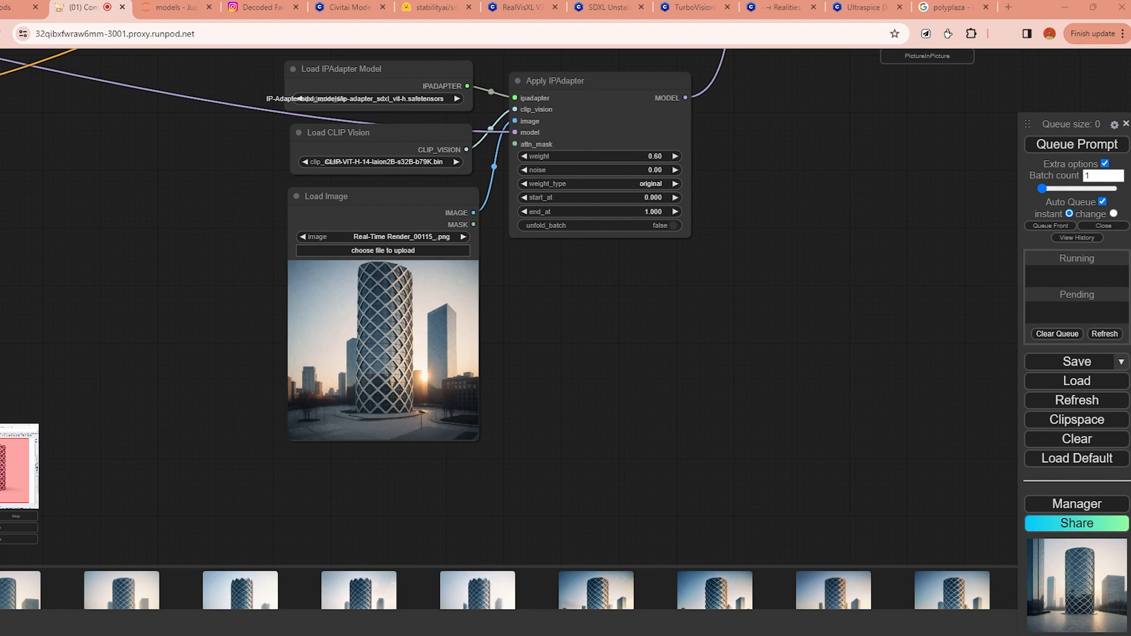
left_click_drag(258, 308, 383, 329)
scroll(639, 379, "down", 5)
left_click_drag(820, 190, 600, 284)
left_click_drag(590, 341, 507, 297)
left_click_drag(183, 393, 694, 137)
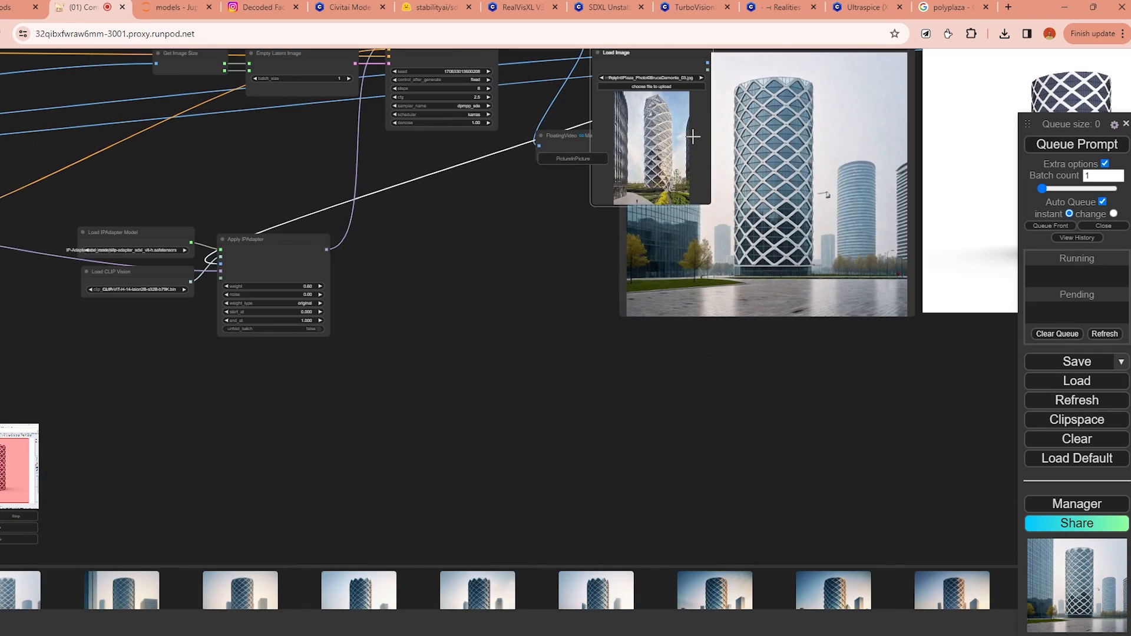
left_click_drag(440, 417, 300, 527)
left_click_drag(535, 274, 873, 234)
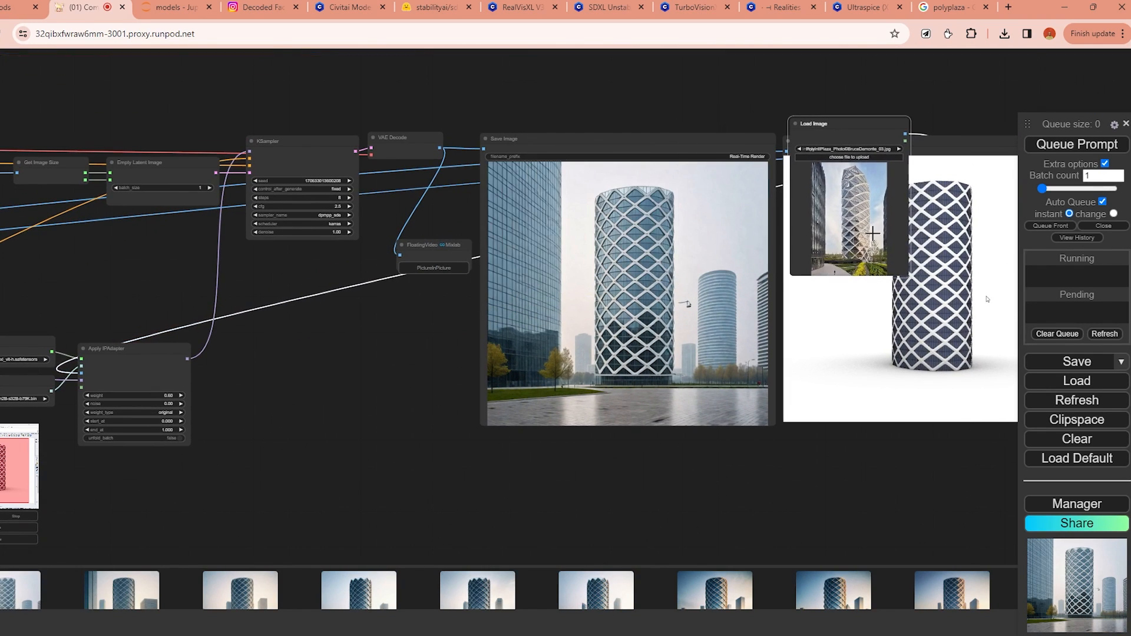
Enlarge the Load Image node beside the render and compare the real tower photo with the generated tower.
left_click_drag(905, 273, 959, 425)
scroll(747, 315, "up", 1)
scroll(849, 309, "down", 2)
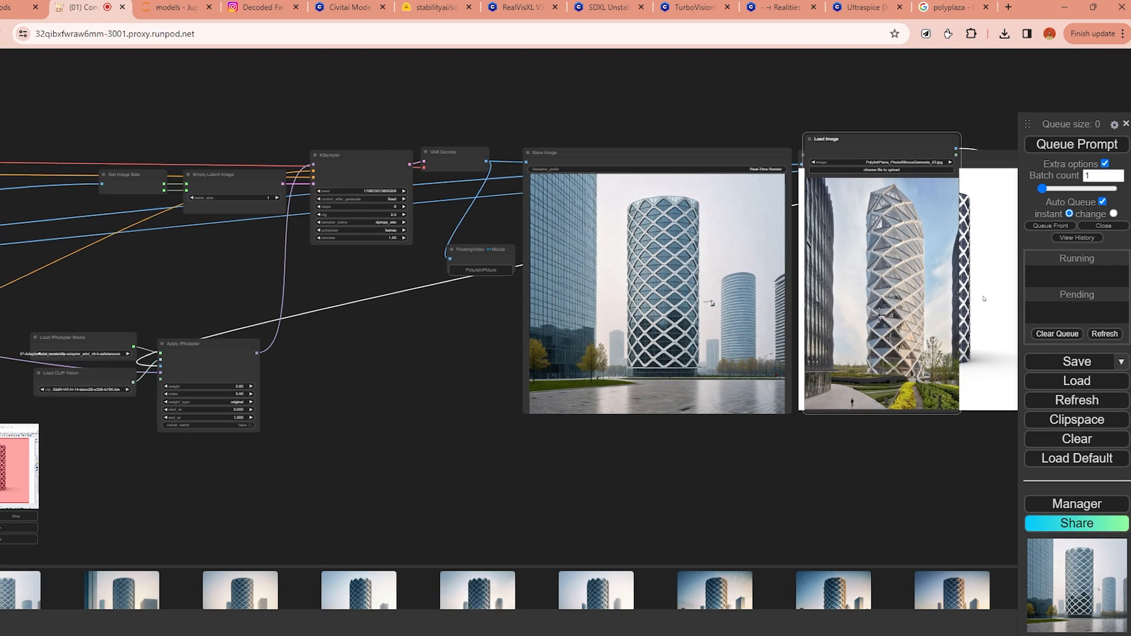
left_click_drag(883, 469, 903, 447)
left_click_drag(901, 319, 91, 593)
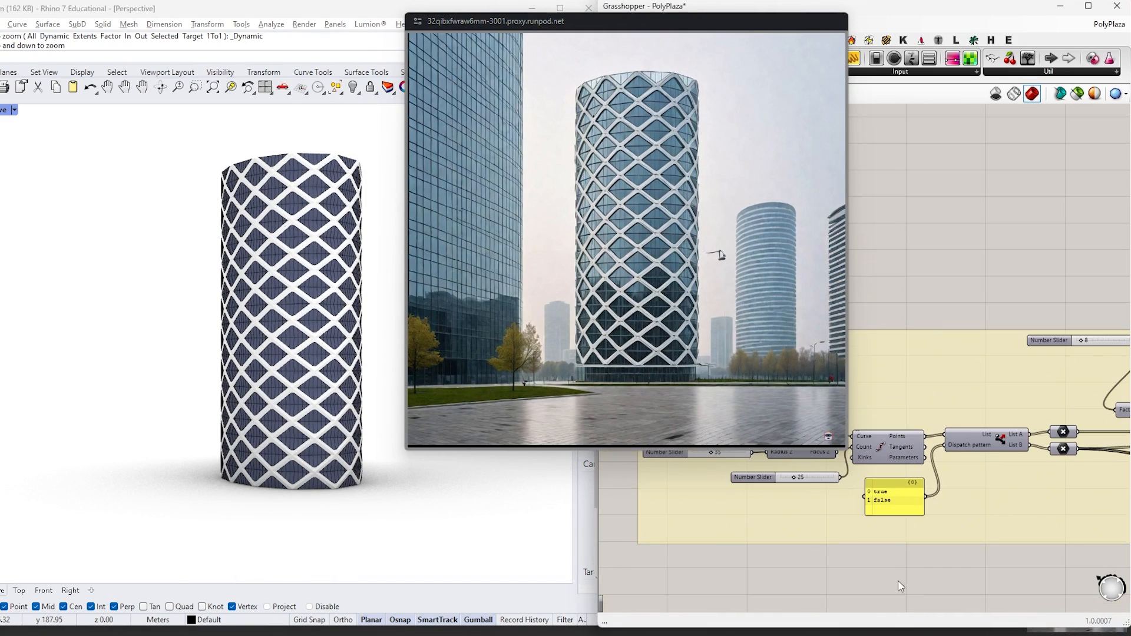
type("1")
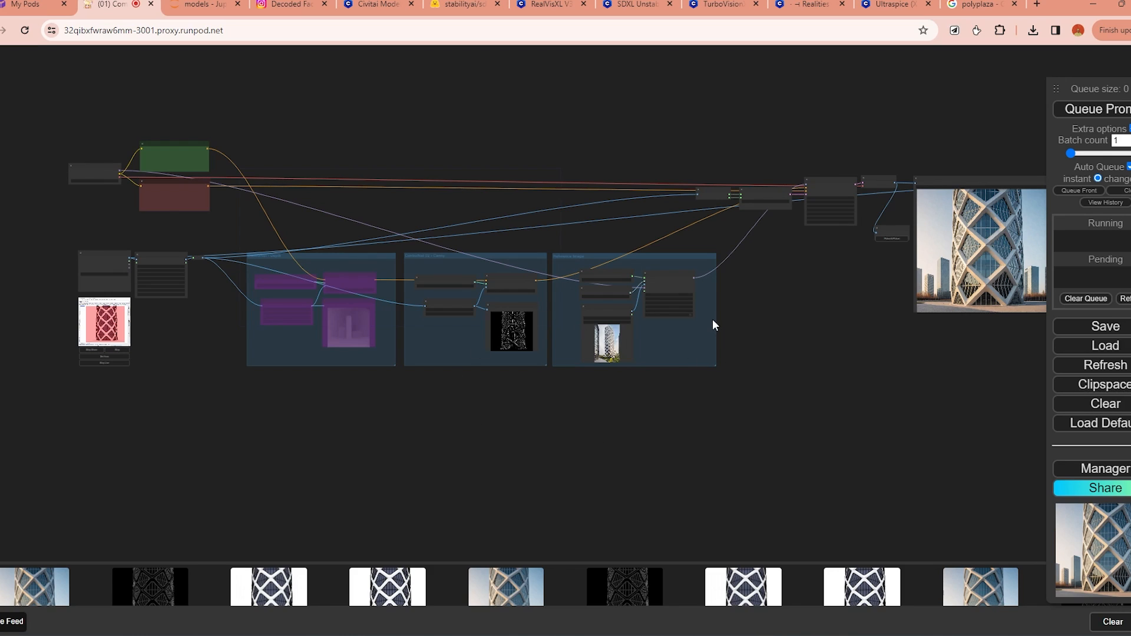
Examine the complete grouped workflow and the ScreenShare and Image Resize nodes at its start.
left_click_drag(712, 321, 493, 336)
left_click_drag(556, 230, 871, 185)
left_click_drag(413, 310, 756, 318)
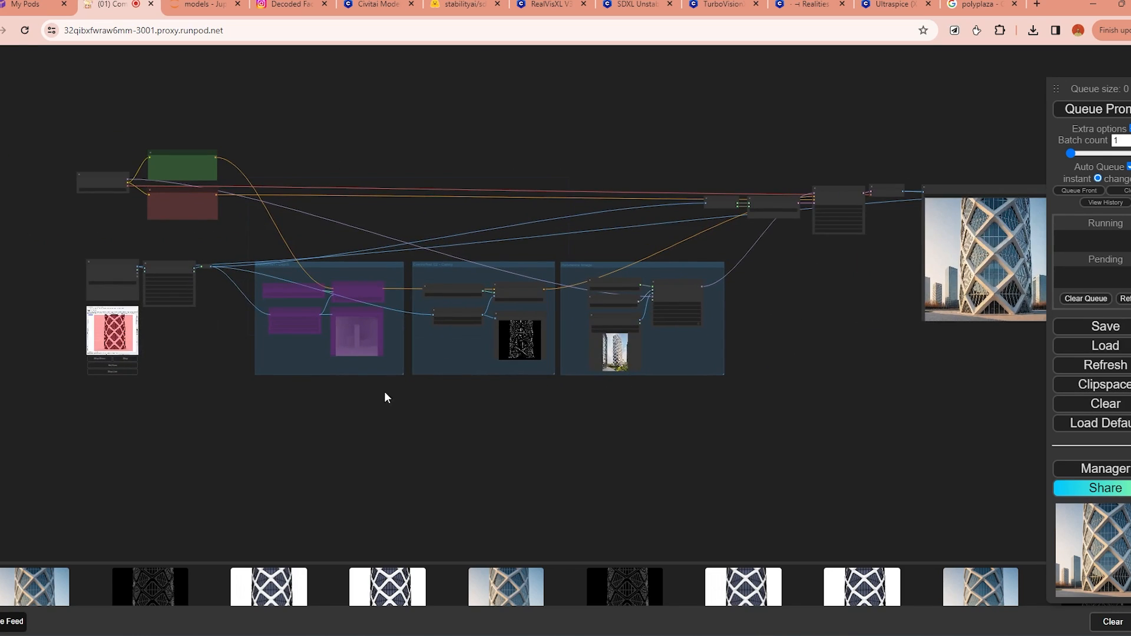
left_click_drag(185, 330, 271, 320)
scroll(220, 319, "up", 5)
scroll(220, 319, "up", 4)
scroll(302, 213, "up", 2)
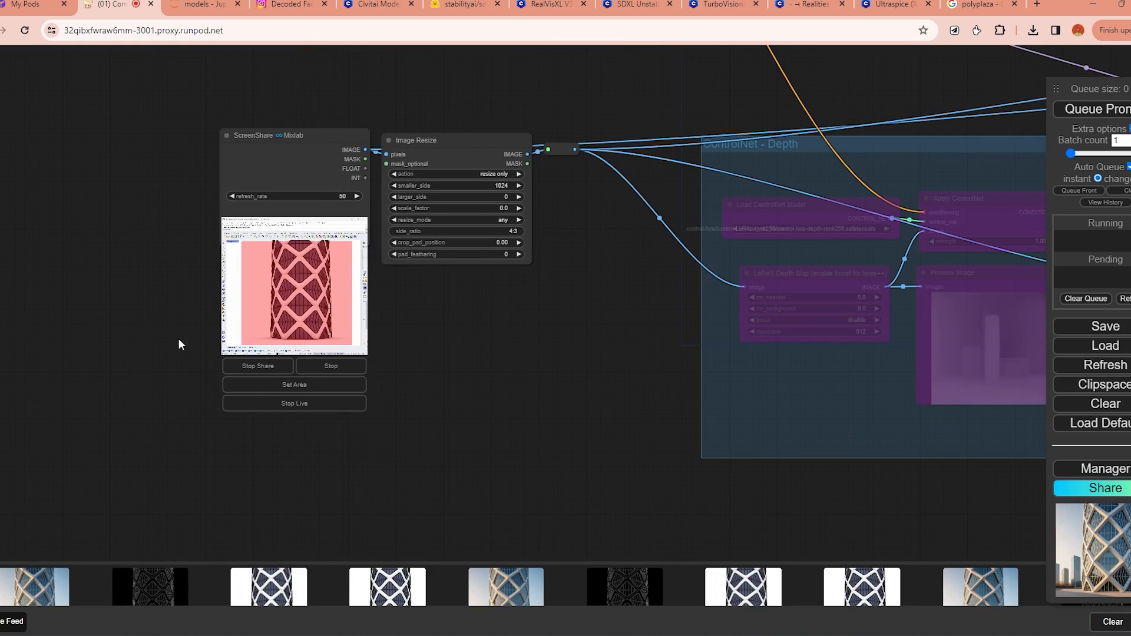
scroll(474, 321, "up", 3)
left_click_drag(477, 330, 560, 332)
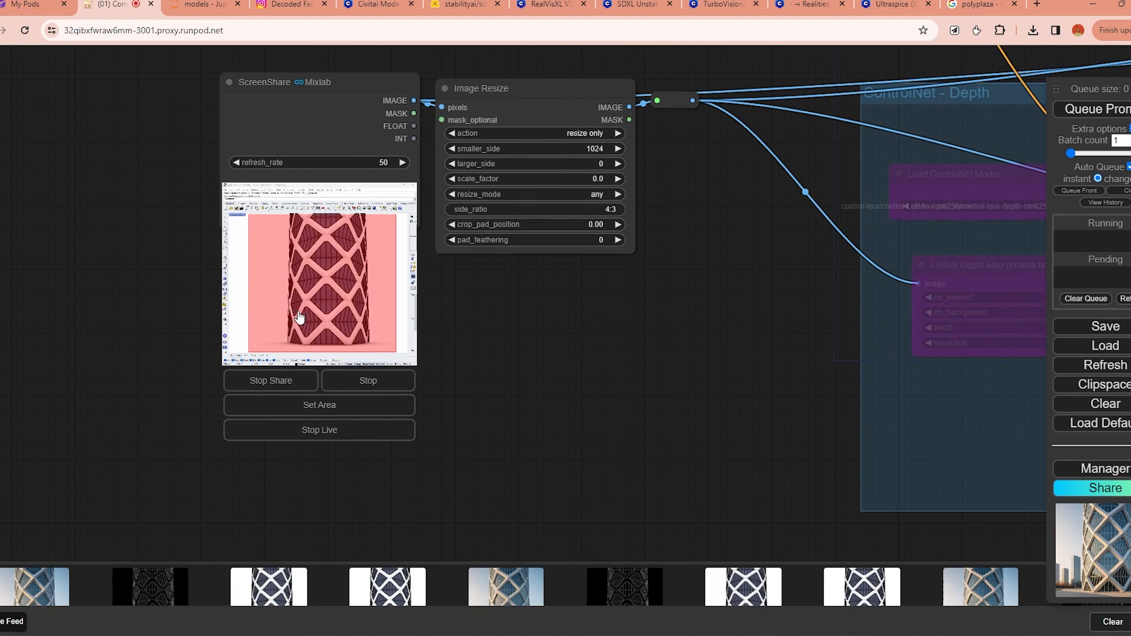
left_click_drag(314, 291, 388, 310)
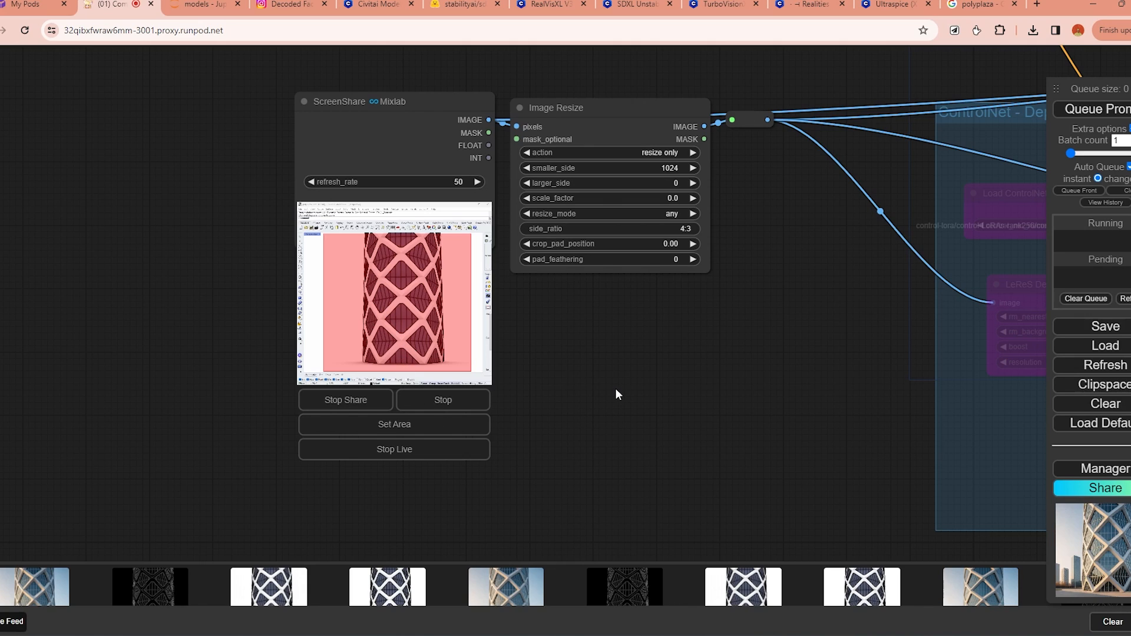
Examine the ControlNet - Depth and ControlNet 02 - Canny groups with their preview images, alongside the Reference Image group.
left_click_drag(615, 387, 202, 441)
scroll(202, 440, "down", 5)
left_click_drag(569, 190, 440, 147)
scroll(454, 151, "down", 1)
left_click_drag(494, 180, 280, 168)
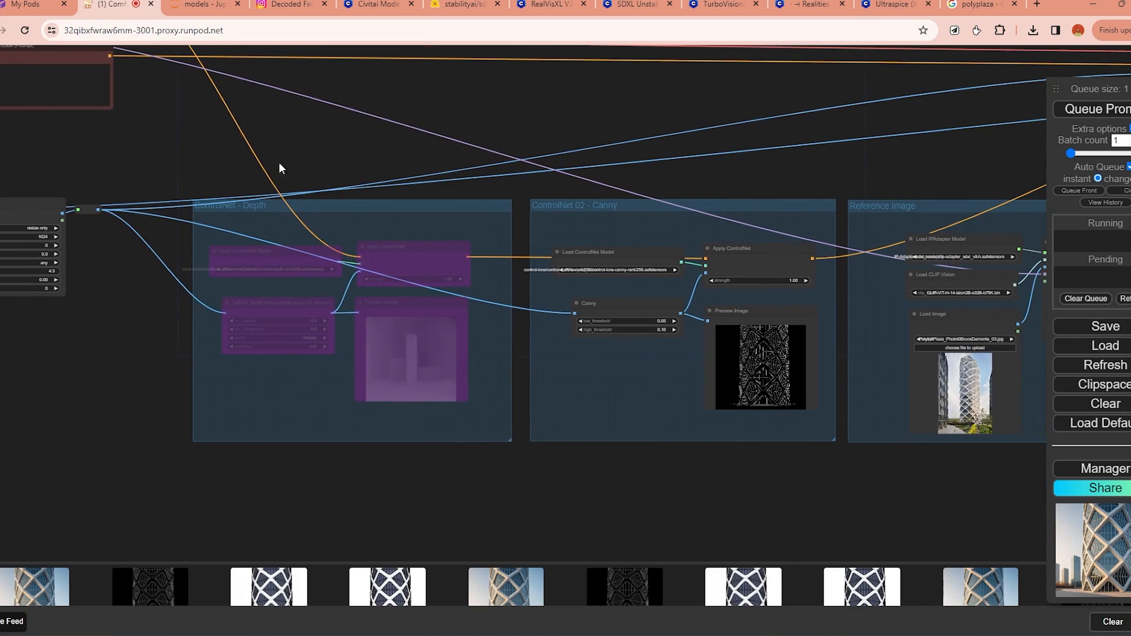
left_click_drag(689, 457, 681, 431)
scroll(618, 378, "up", 5)
scroll(616, 395, "down", 4)
left_click_drag(569, 439, 627, 433)
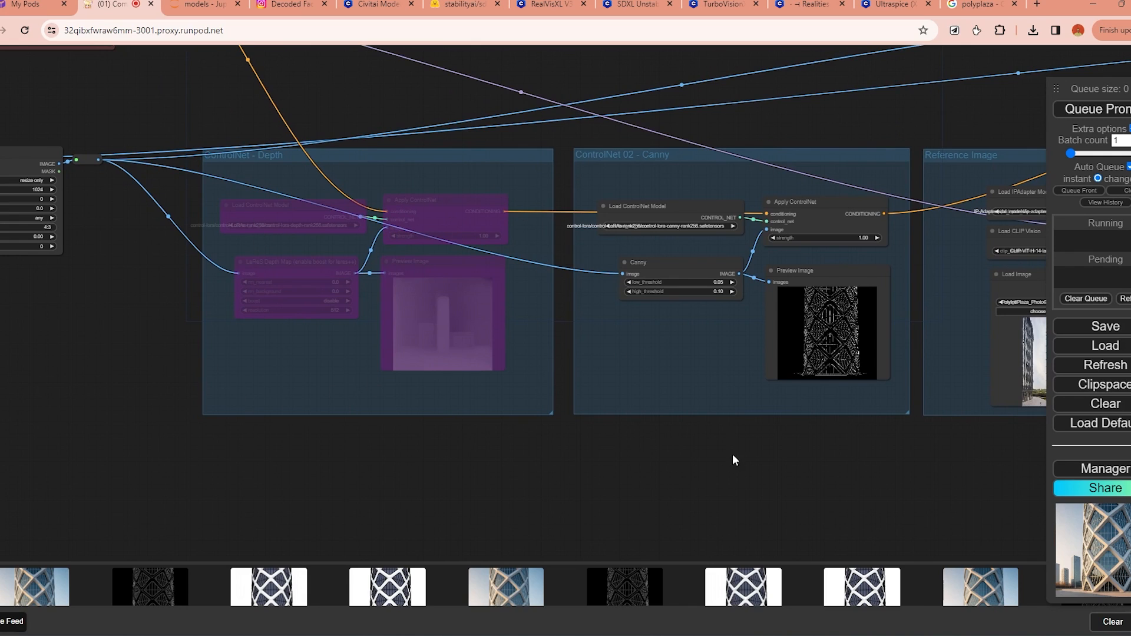
left_click_drag(733, 459, 638, 461)
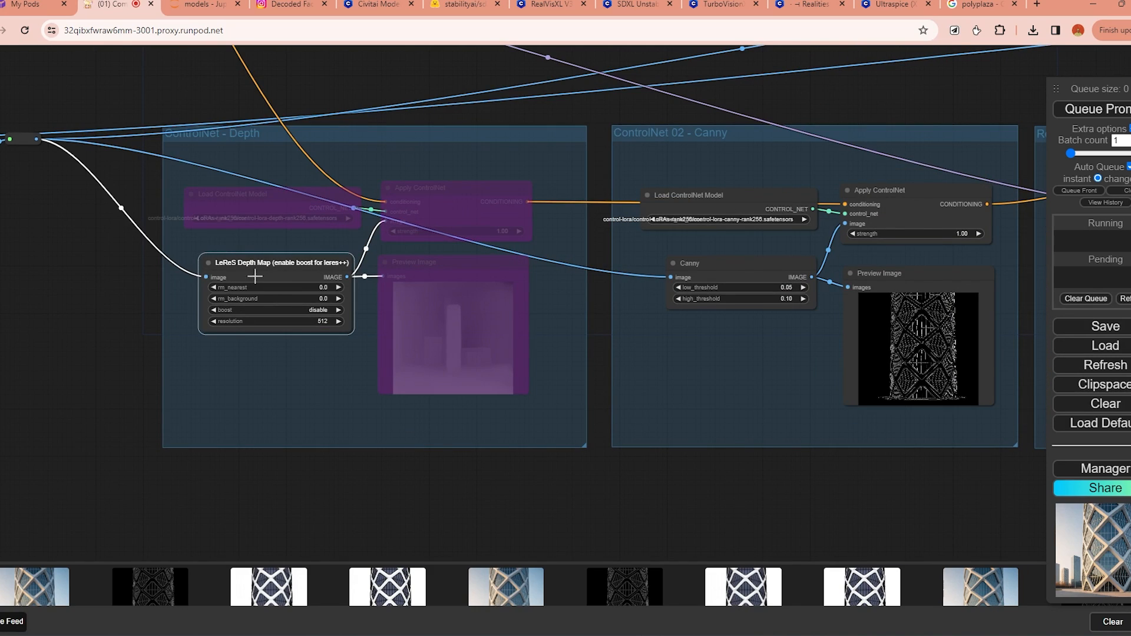
Bypass the LeReS Depth Map node again, and re-enable all four bypassed nodes in the ControlNet - Depth group.
key("ctrl+b")
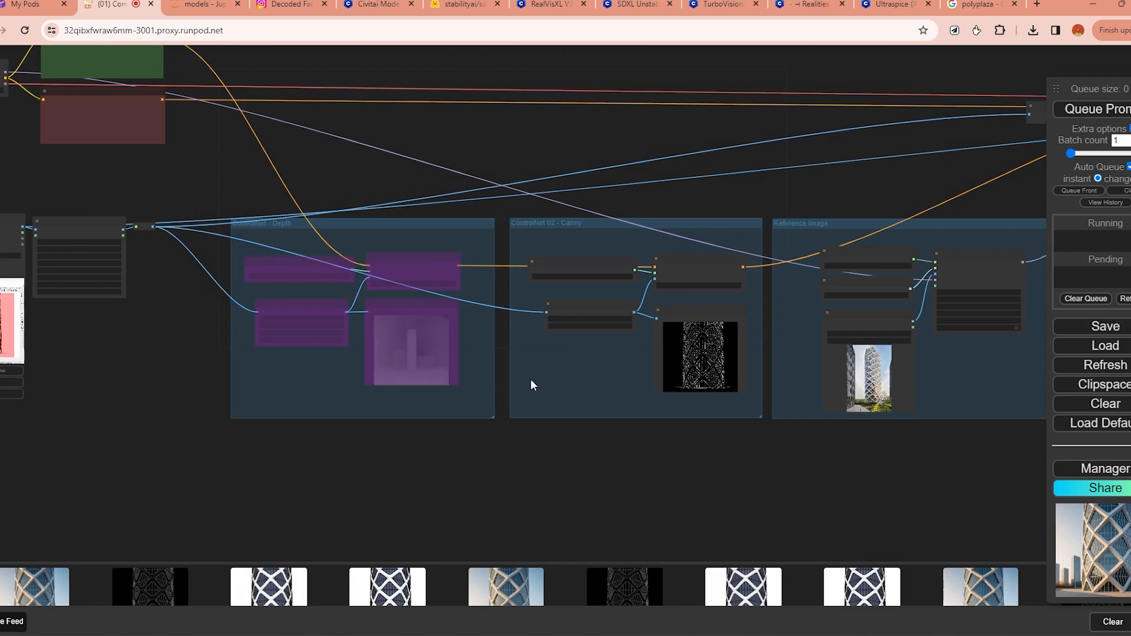
scroll(530, 379, "up", 3)
left_click_drag(529, 377, 574, 366)
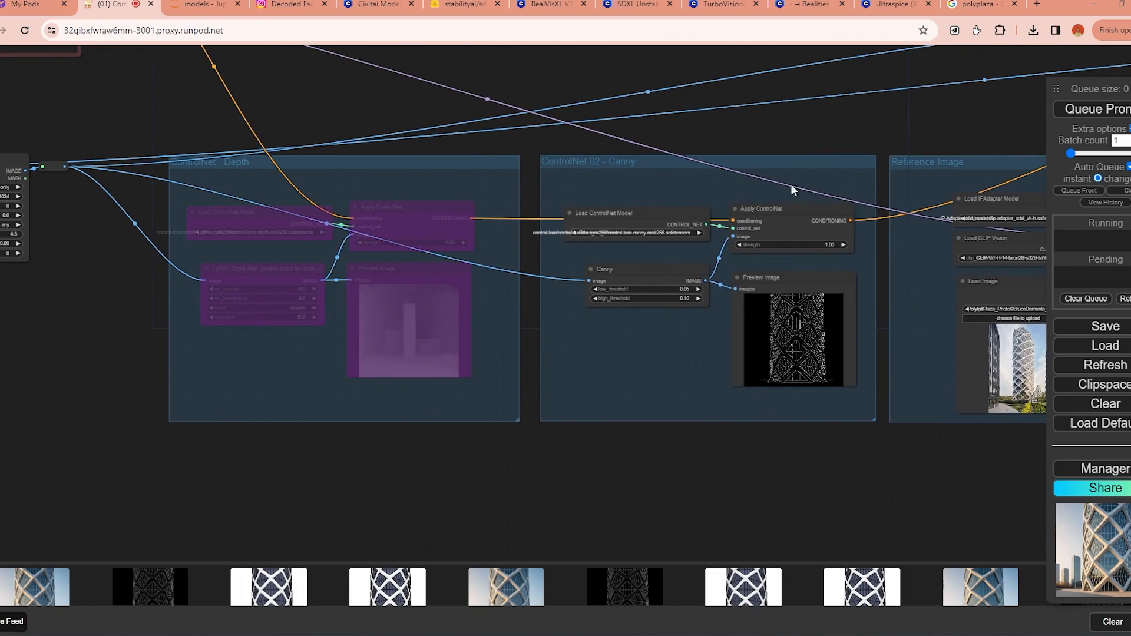
left_click_drag(593, 333, 659, 349)
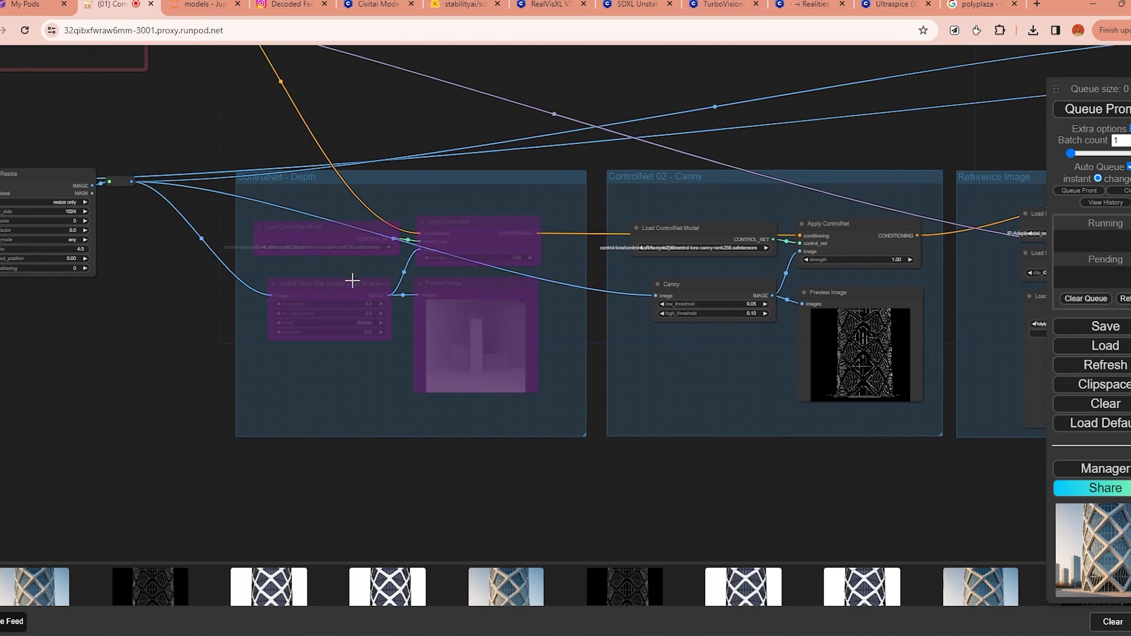
left_click_drag(223, 135, 572, 482)
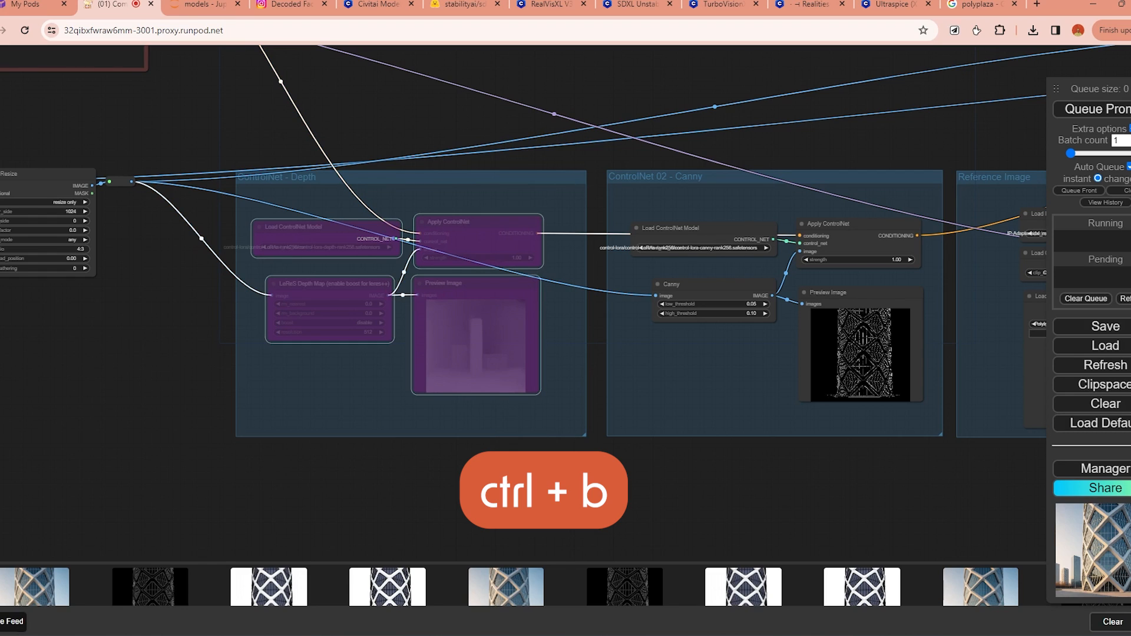
key("ctrl+b")
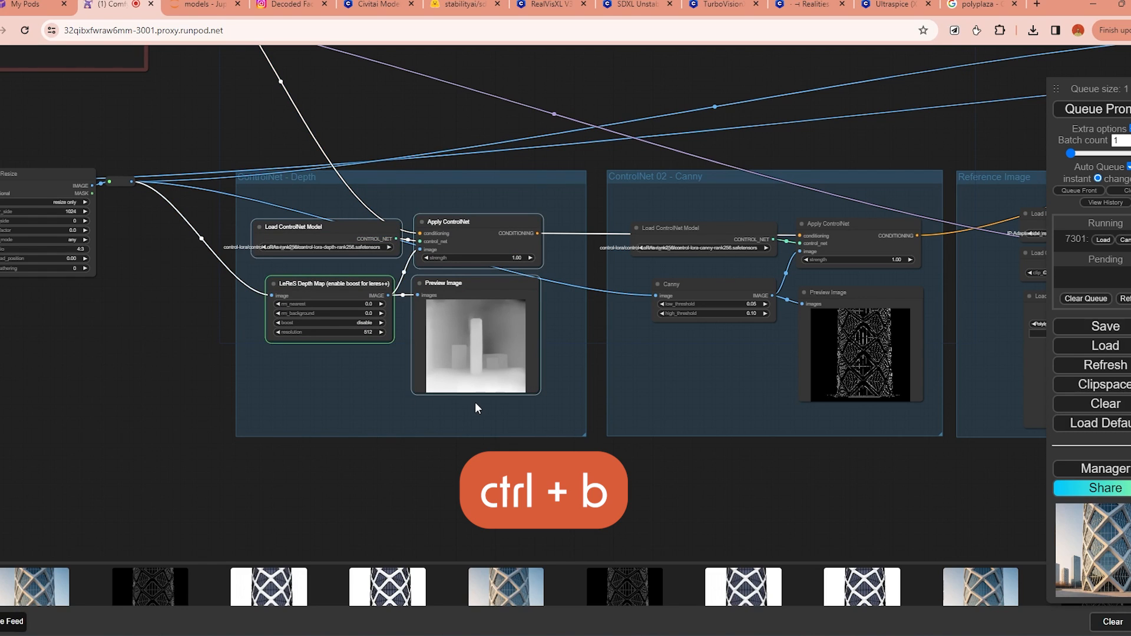
Bypass all four nodes in the ControlNet - Depth group.
key("ctrl+b")
left_click_drag(1037, 476, 761, 439)
scroll(761, 440, "down", 5)
left_click_drag(1026, 399, 757, 398)
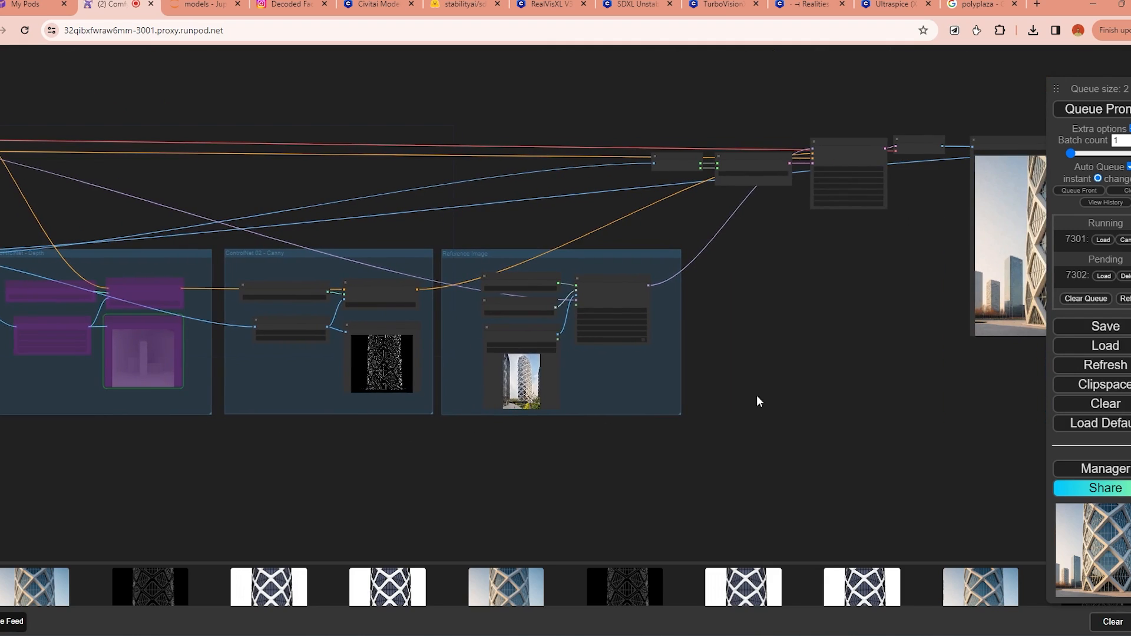
Examine the Reference Image group, including its IPAdapter and CLIP Vision loaders, tower photo and the Apply IPAdapter weight and noise settings.
scroll(626, 313, "up", 5)
scroll(499, 294, "up", 1)
scroll(500, 294, "up", 1)
left_click_drag(678, 417, 687, 393)
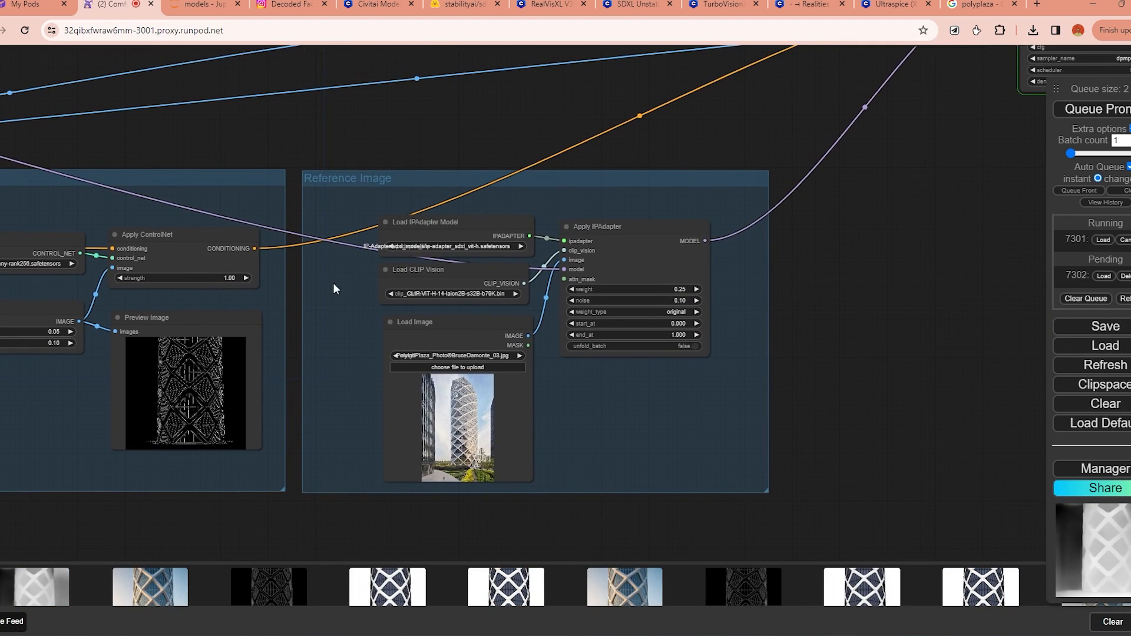
left_click_drag(609, 421, 639, 394)
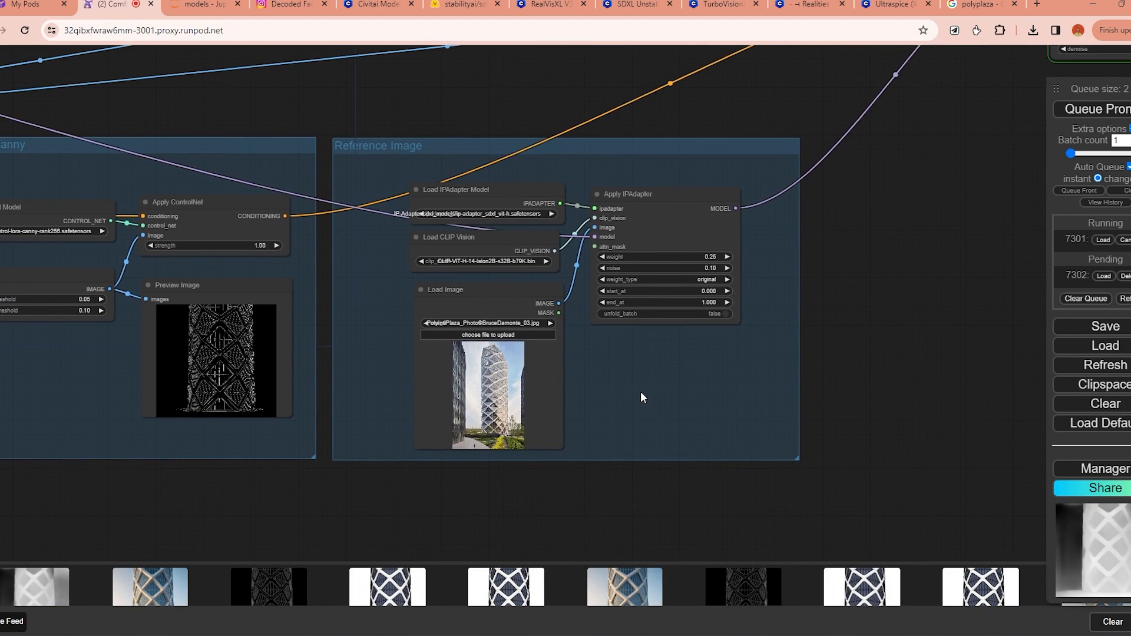
scroll(641, 391, "up", 2)
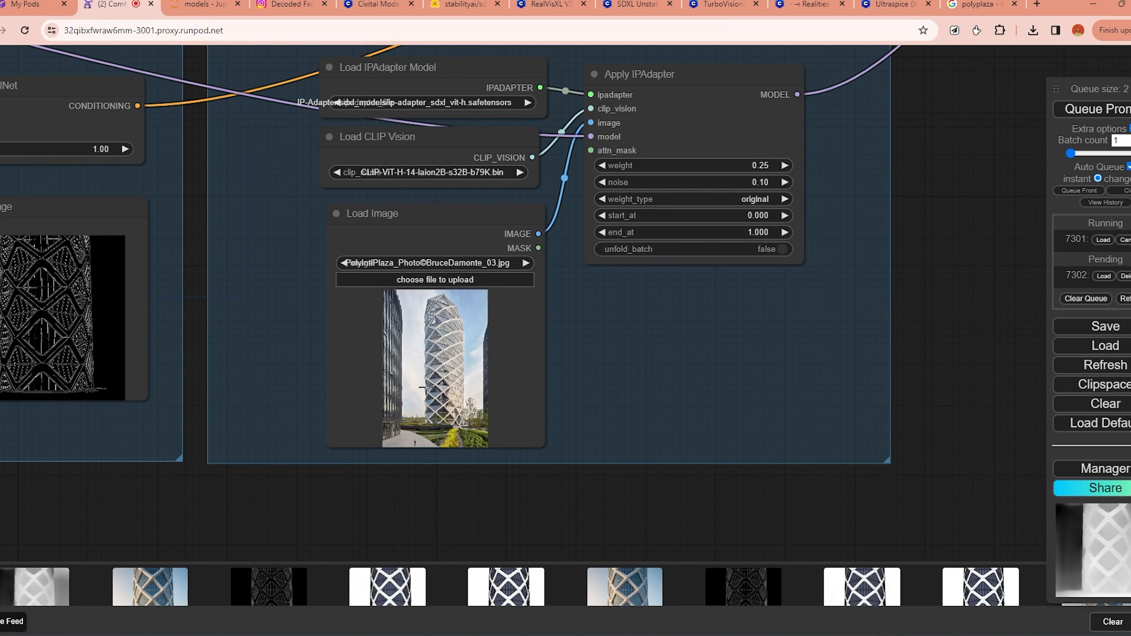
left_click_drag(677, 354, 659, 429)
scroll(802, 255, "up", 3)
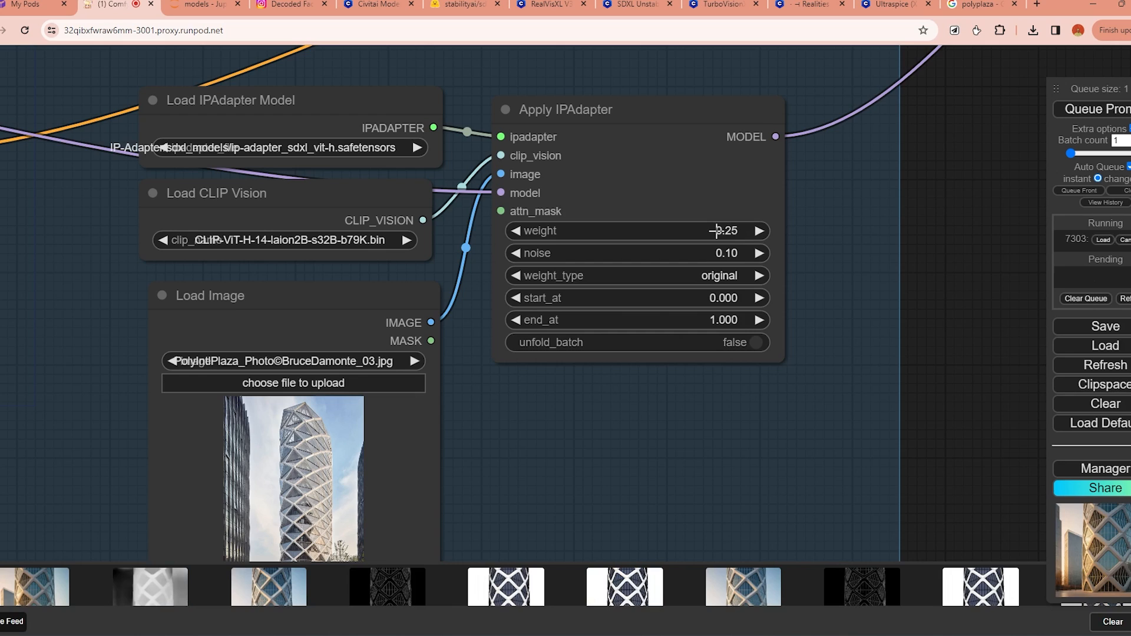
Examine the KSampler, VAE Decode and Save Image nodes with the rendered tower beside its source image, and the complete workflow.
scroll(869, 219, "down", 2)
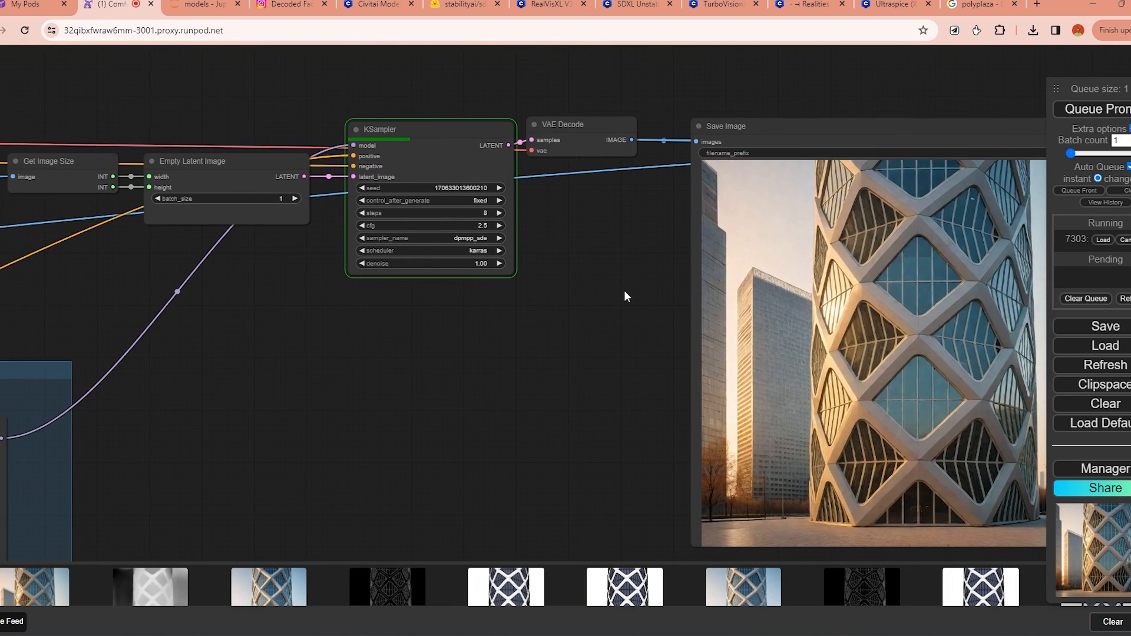
scroll(624, 290, "down", 6)
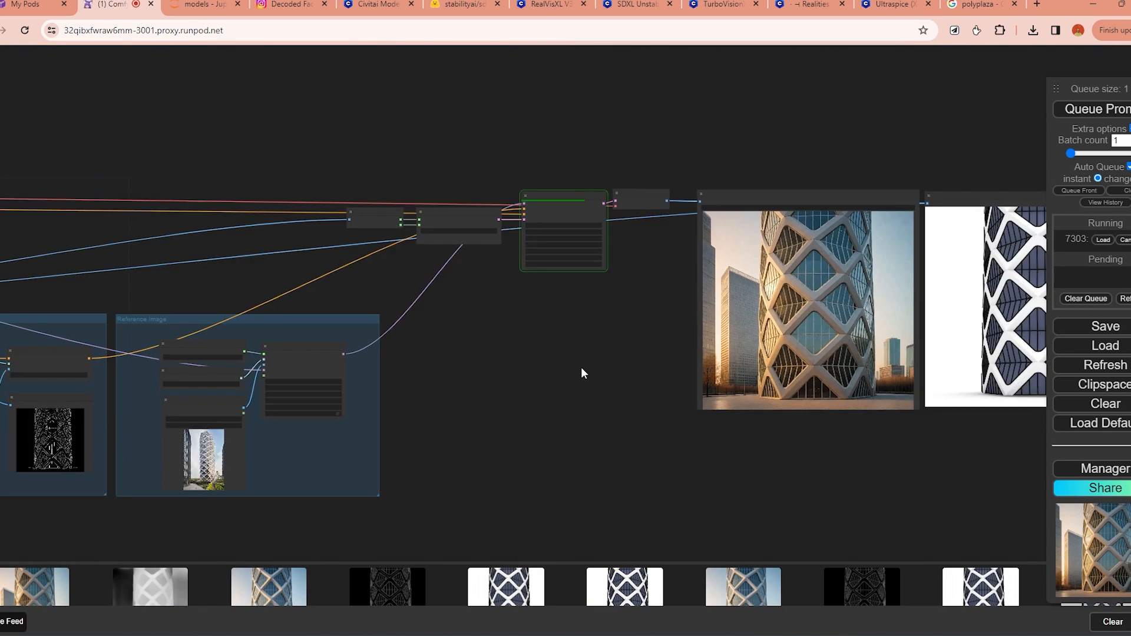
left_click_drag(581, 366, 649, 348)
scroll(538, 377, "down", 1)
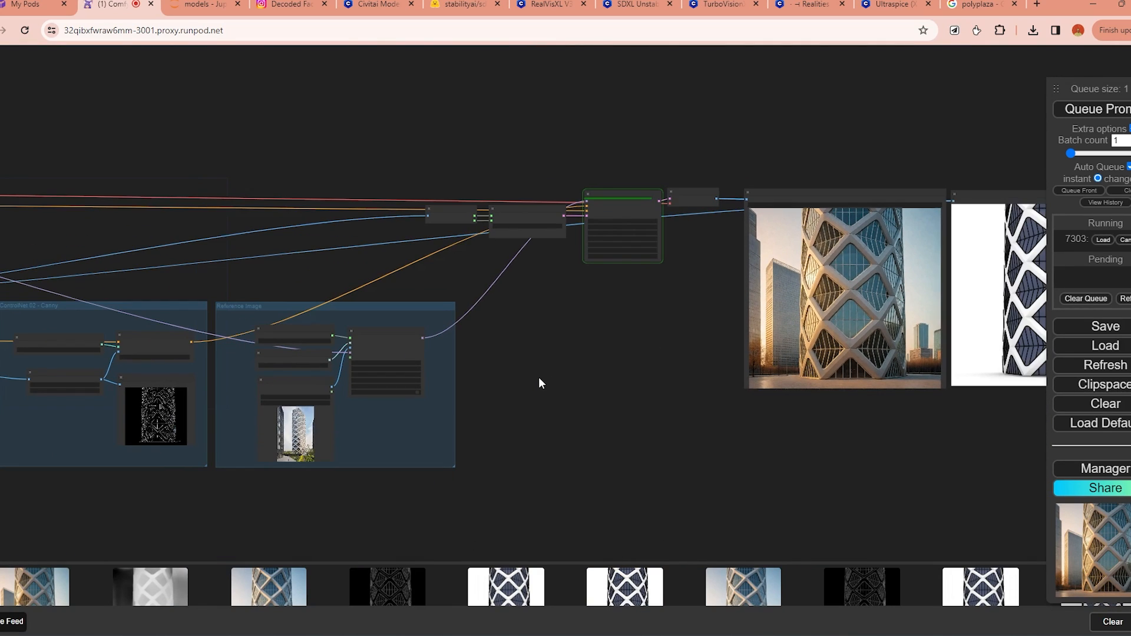
left_click_drag(585, 380, 449, 370)
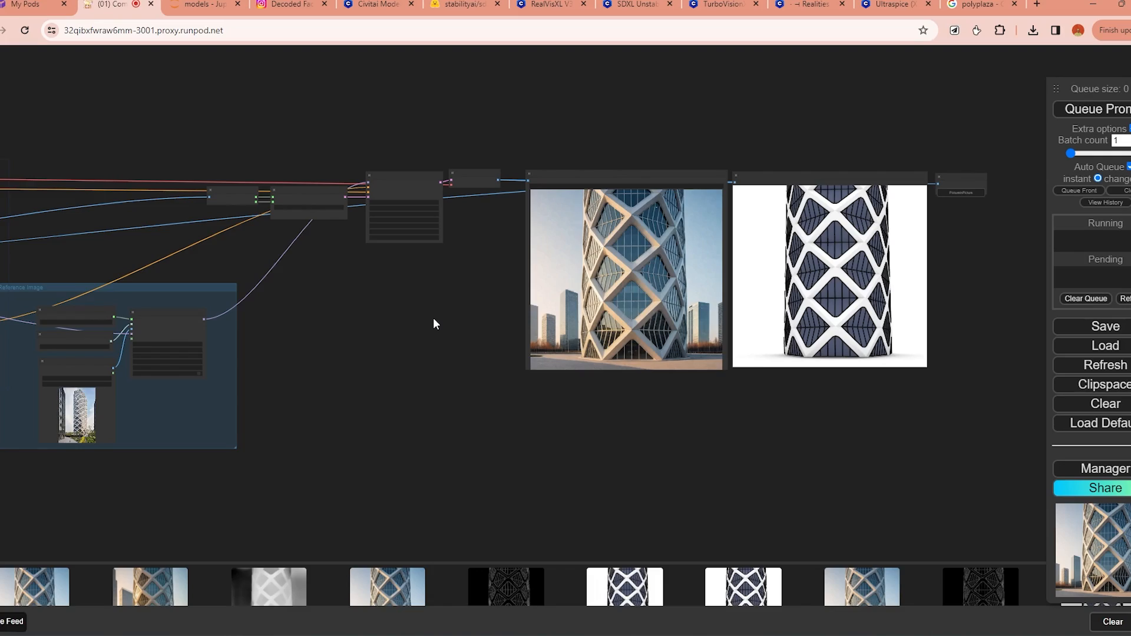
left_click_drag(434, 324, 482, 354)
left_click(511, 213)
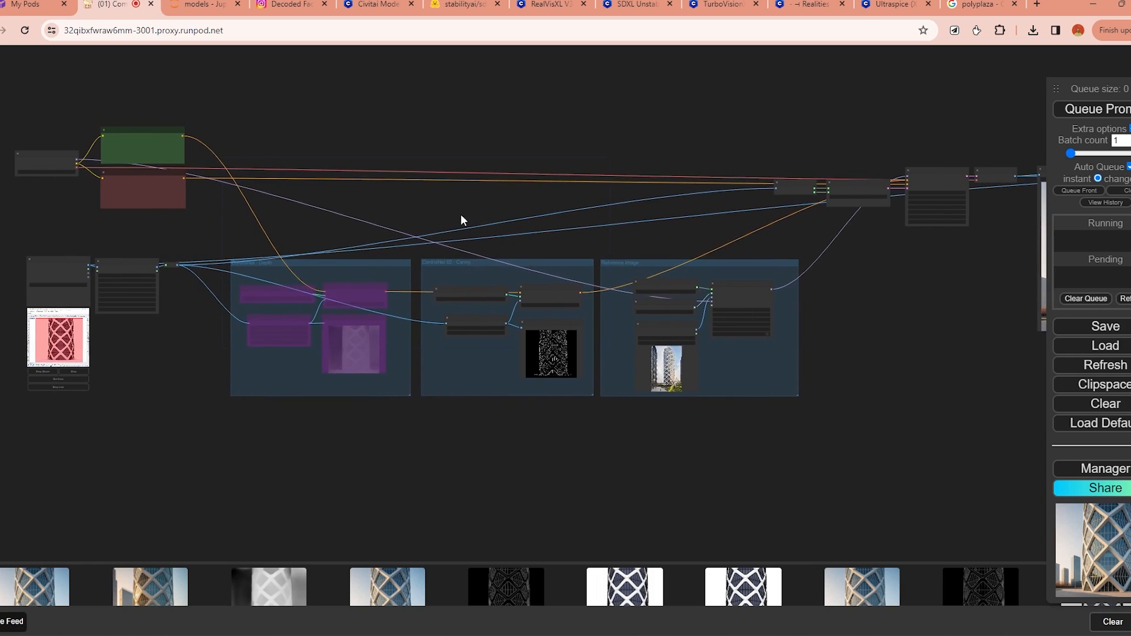
left_click_drag(461, 215, 419, 221)
scroll(497, 241, "down", 2)
scroll(442, 241, "down", 2)
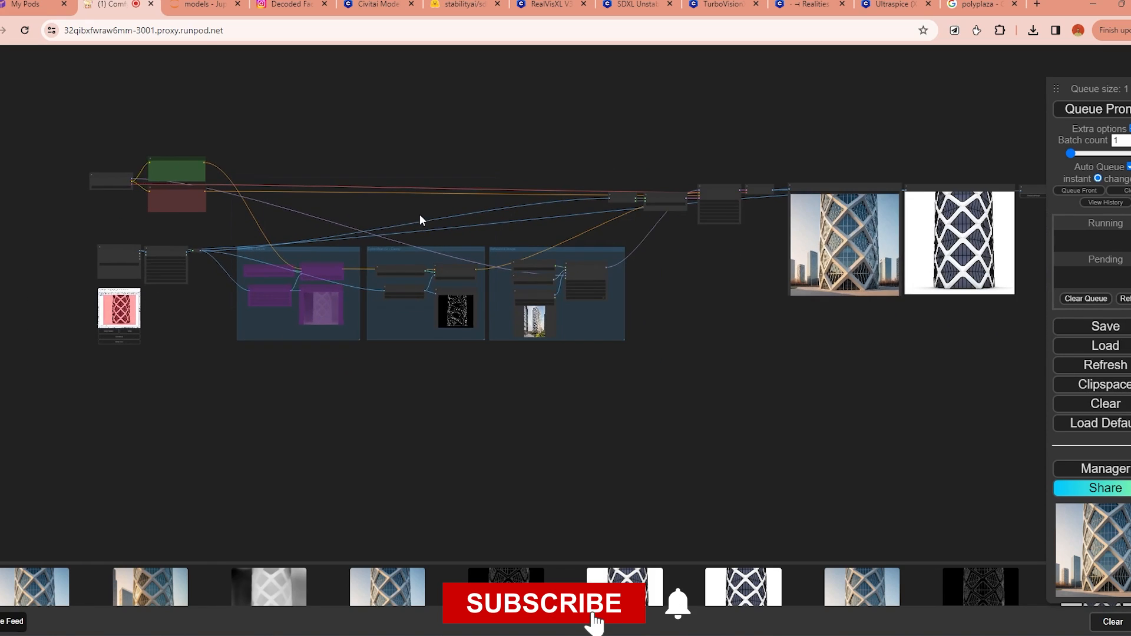